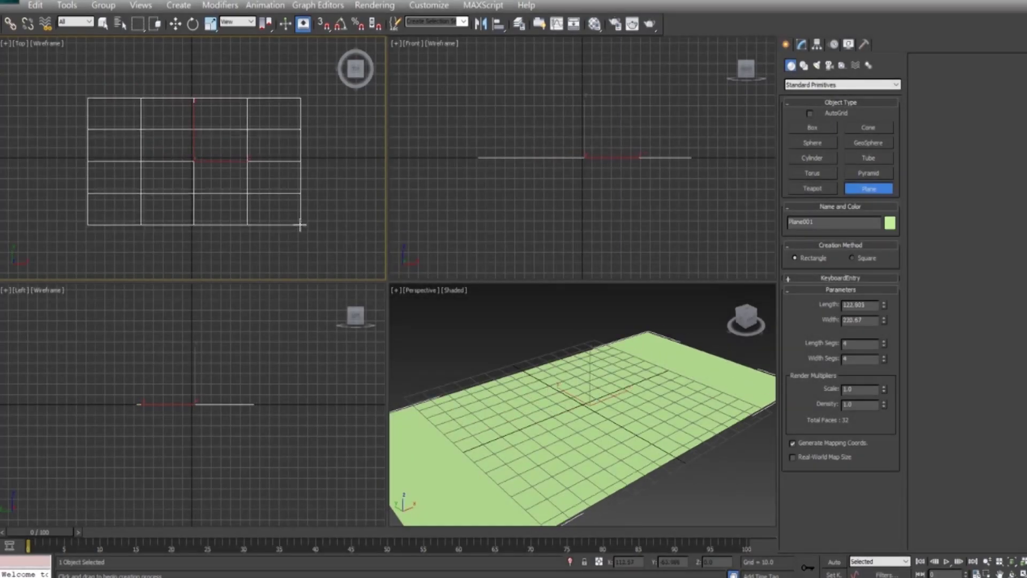
Set the plane to 2 length segments and show Edged Faces (F4) in Perspective
{"action": "key", "text": "Tab"}
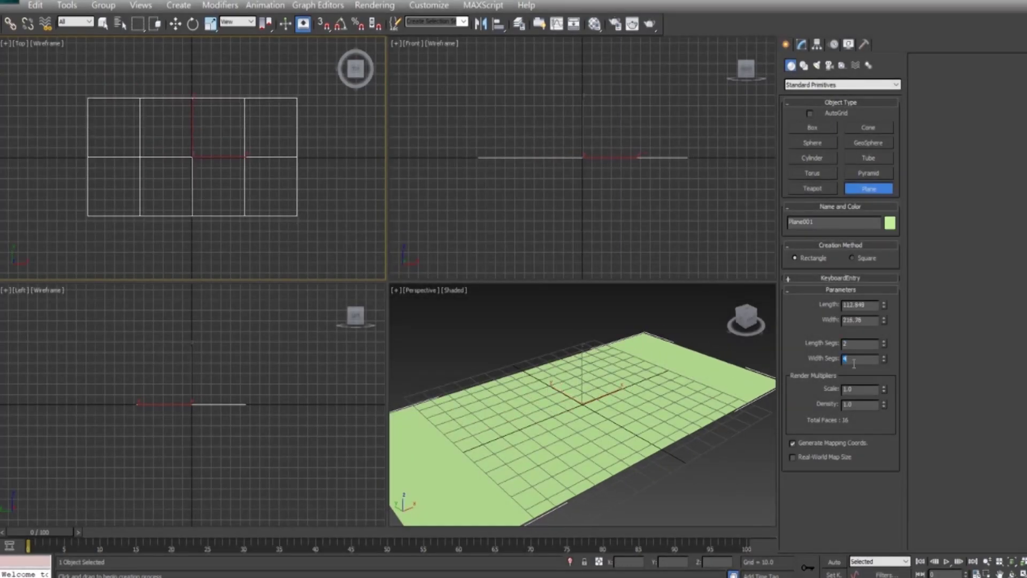
{"action": "left_click", "coordinate": [595, 324]}
{"action": "key", "text": "F4"}
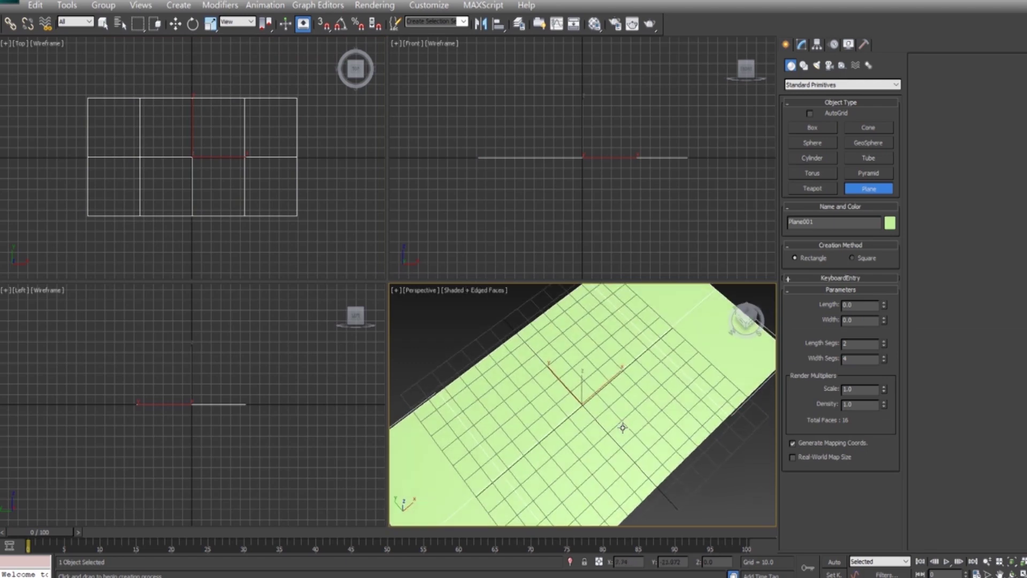
Convert the plane to an Editable Poly
{"action": "middle_click_drag", "start_coordinate": [183, 175], "coordinate": [171, 152]}
{"action": "right_click", "coordinate": [278, 133]}
{"action": "mouse_move", "coordinate": [302, 266]}
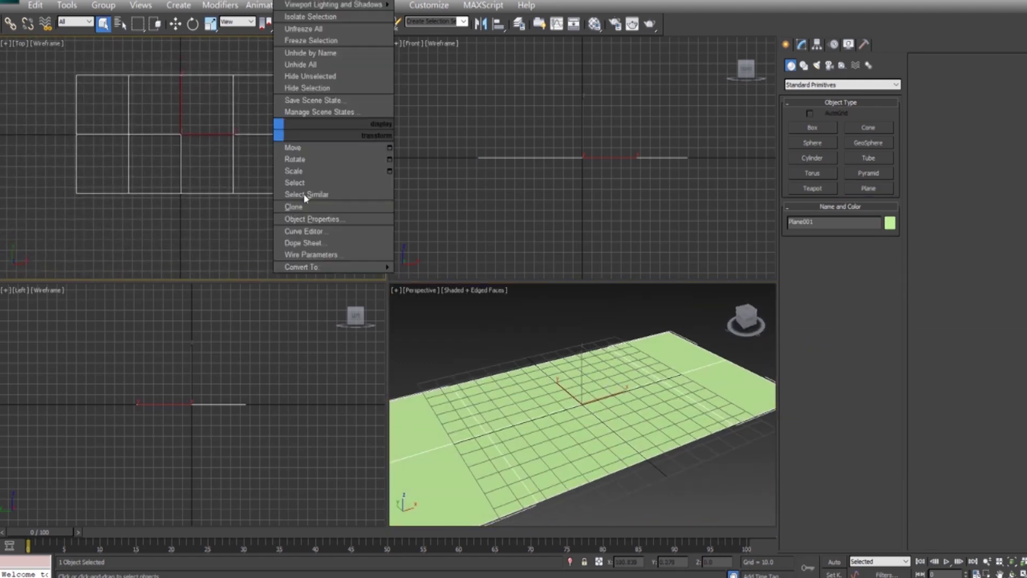
{"action": "left_click", "coordinate": [497, 282]}
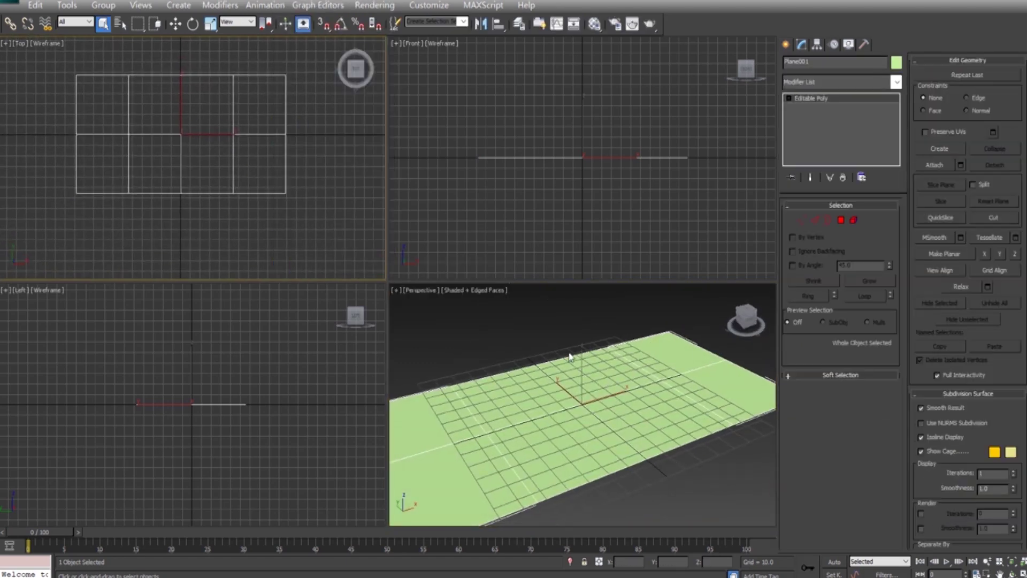
Delete the three top-row polygons so the plane forms an L shape
{"action": "middle_click_drag", "start_coordinate": [513, 321], "coordinate": [471, 301], "text": "alt"}
{"action": "key", "text": "1"}
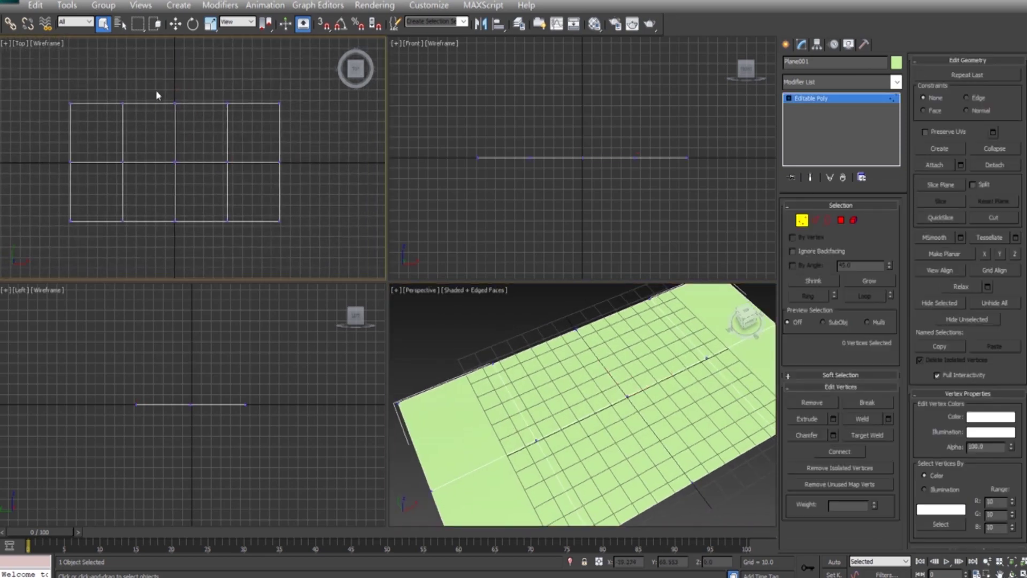
{"action": "key", "text": "4"}
{"action": "left_click_drag", "start_coordinate": [344, 145], "coordinate": [177, 126]}
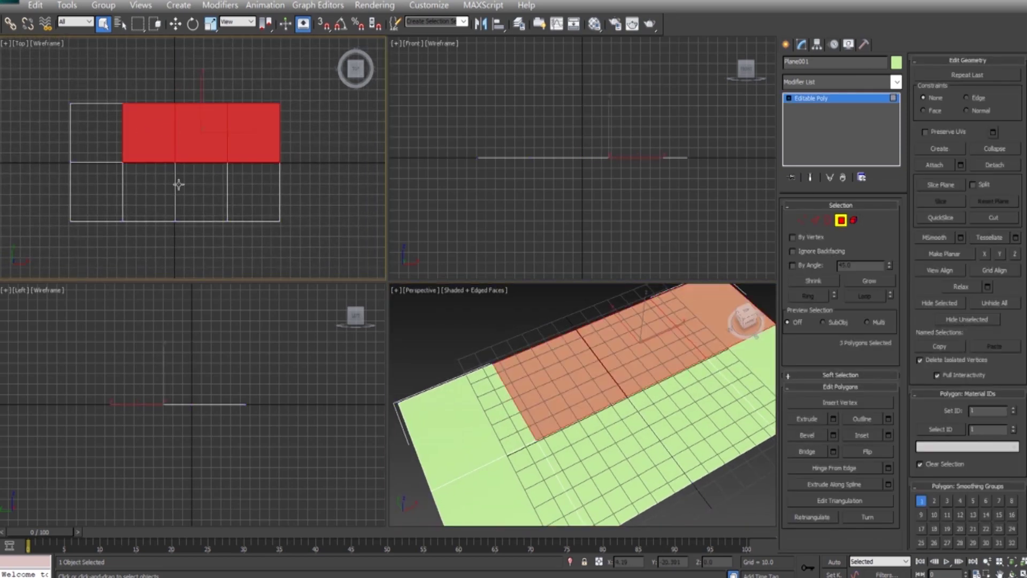
{"action": "key", "text": "Delete"}
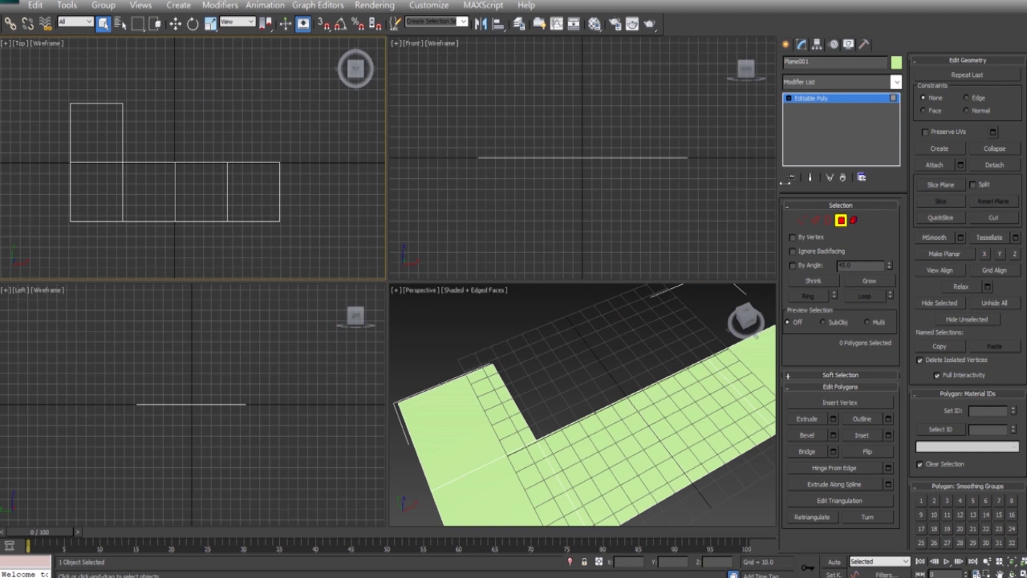
Move the middle row of vertices down
{"action": "left_click", "coordinate": [803, 221]}
{"action": "key", "text": "w"}
{"action": "left_click_drag", "start_coordinate": [354, 181], "coordinate": [59, 155]}
{"action": "left_click_drag", "start_coordinate": [179, 127], "coordinate": [184, 145]}
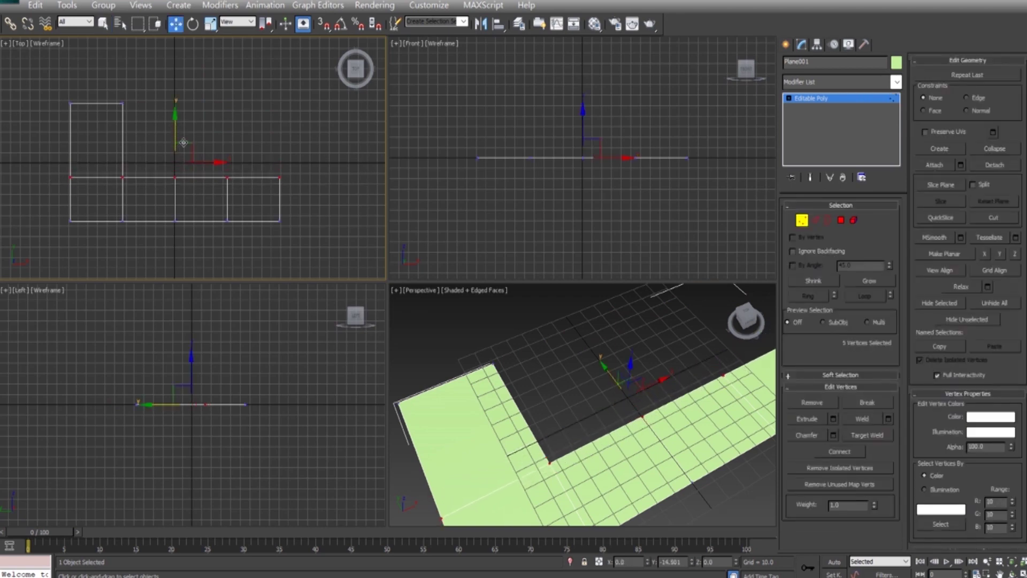
Add a connecting edge with Connect, sliding it into position
{"action": "key", "text": "2"}
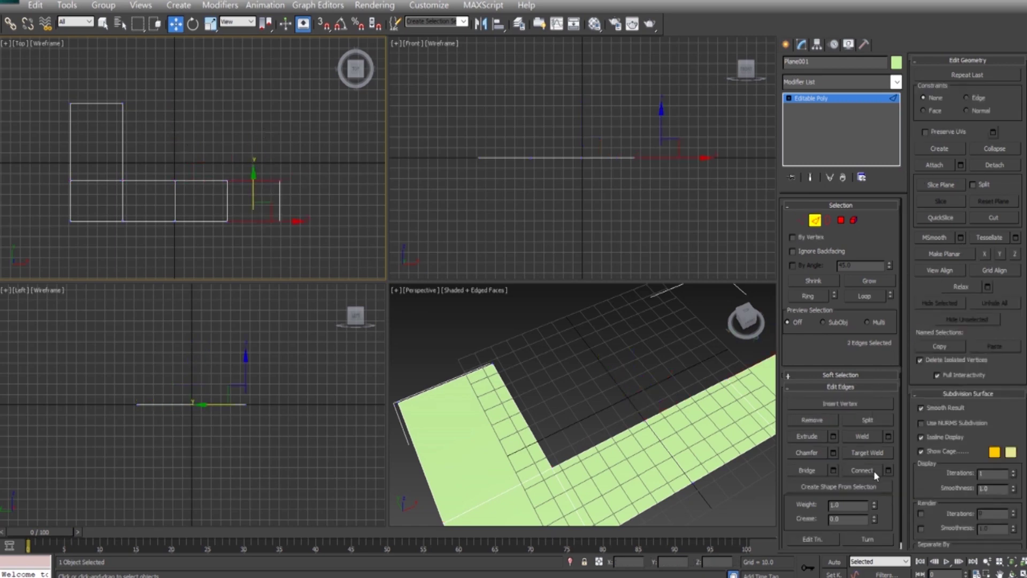
{"action": "left_click", "coordinate": [888, 470]}
{"action": "left_click_drag", "start_coordinate": [207, 182], "coordinate": [230, 182]}
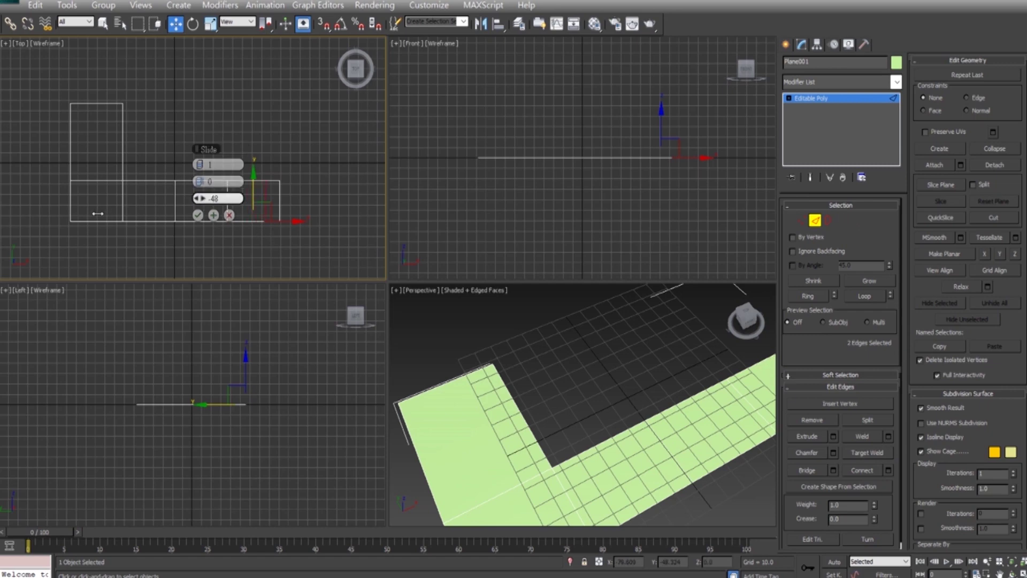
{"action": "left_click", "coordinate": [197, 215]}
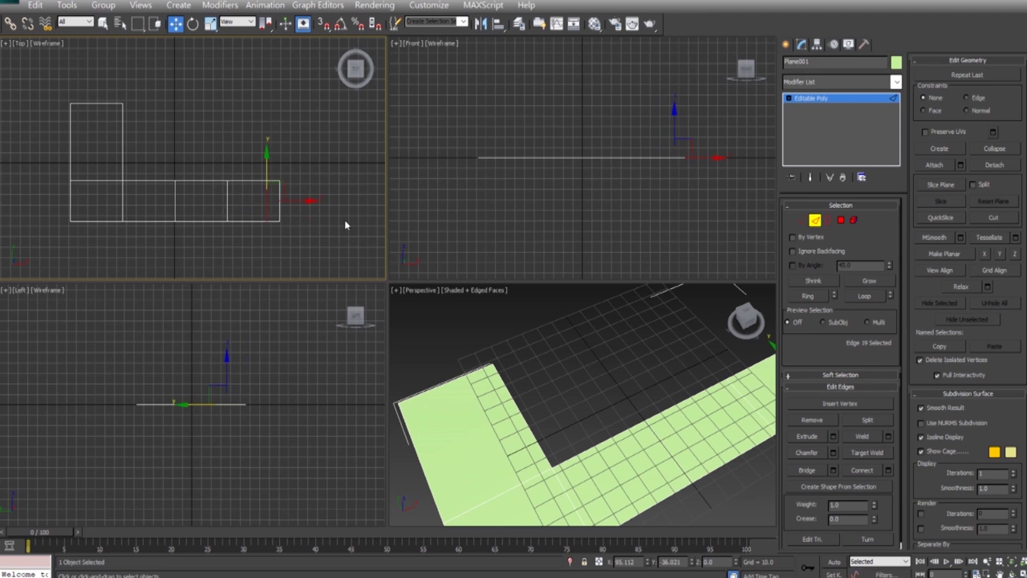
{"action": "left_click", "coordinate": [77, 211]}
Connect the three left edges with a new edge loop
{"action": "left_click_drag", "start_coordinate": [100, 250], "coordinate": [100, 250]}
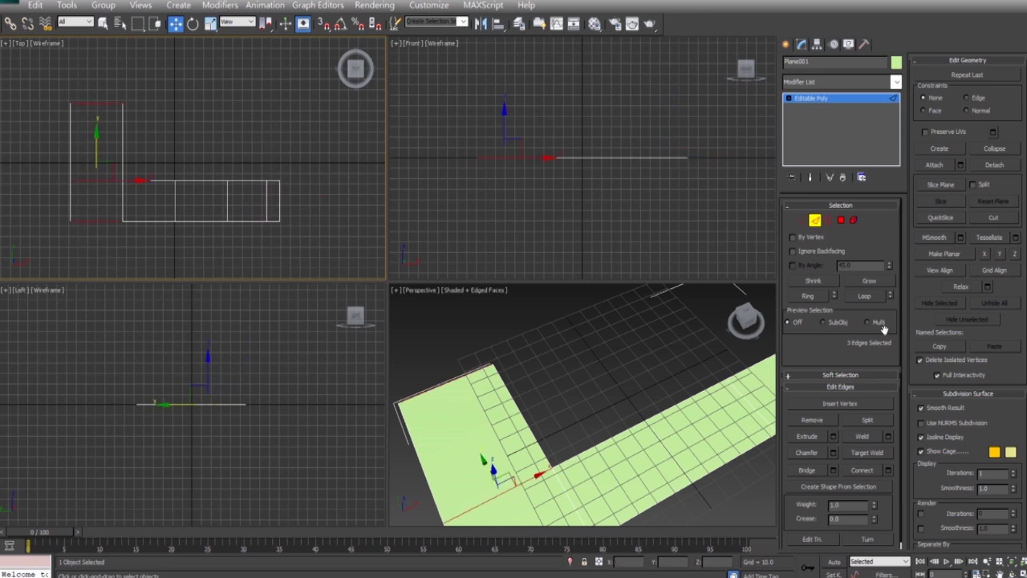
{"action": "left_click", "coordinate": [890, 471]}
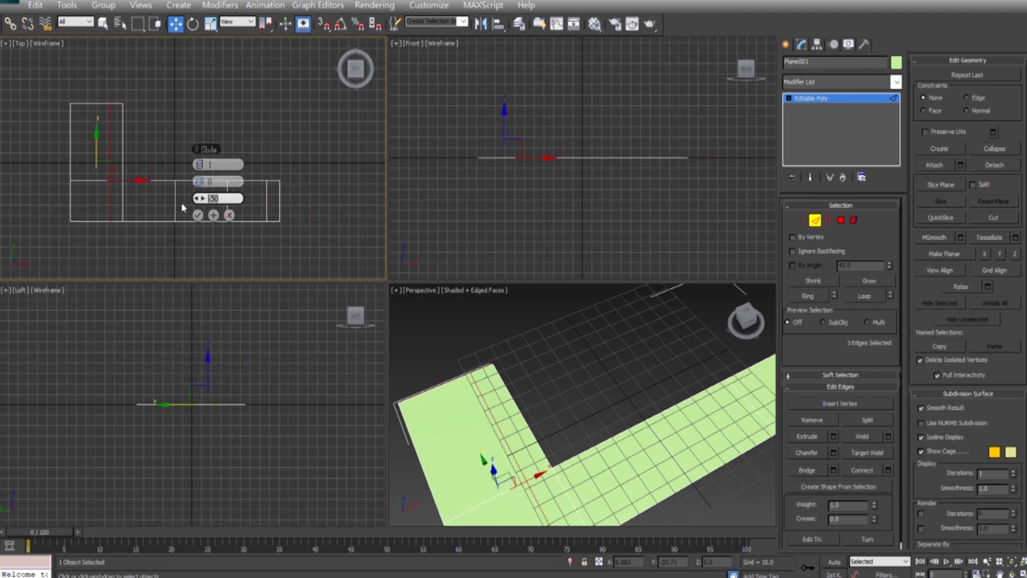
{"action": "key", "text": "Return"}
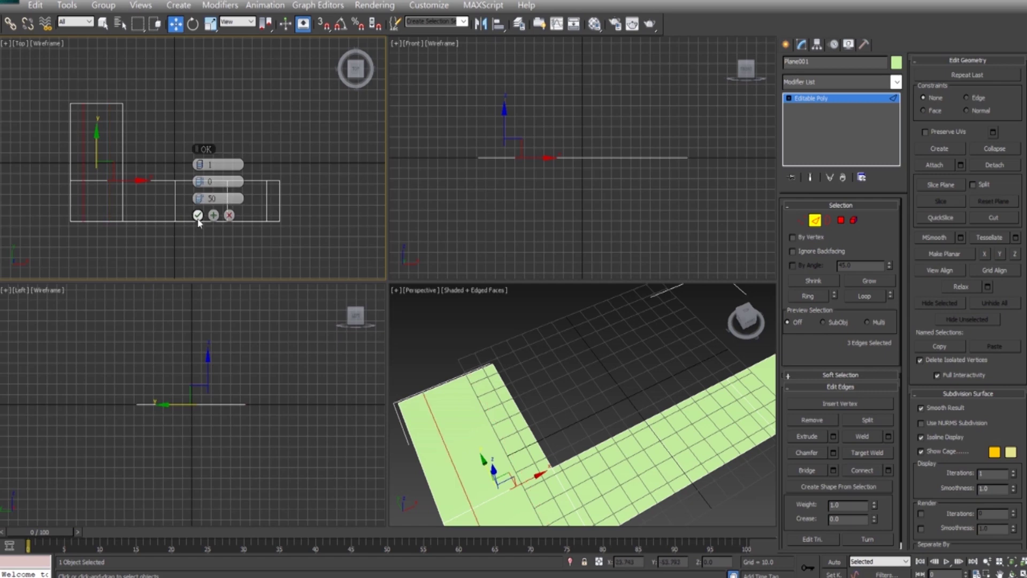
{"action": "left_click", "coordinate": [197, 215]}
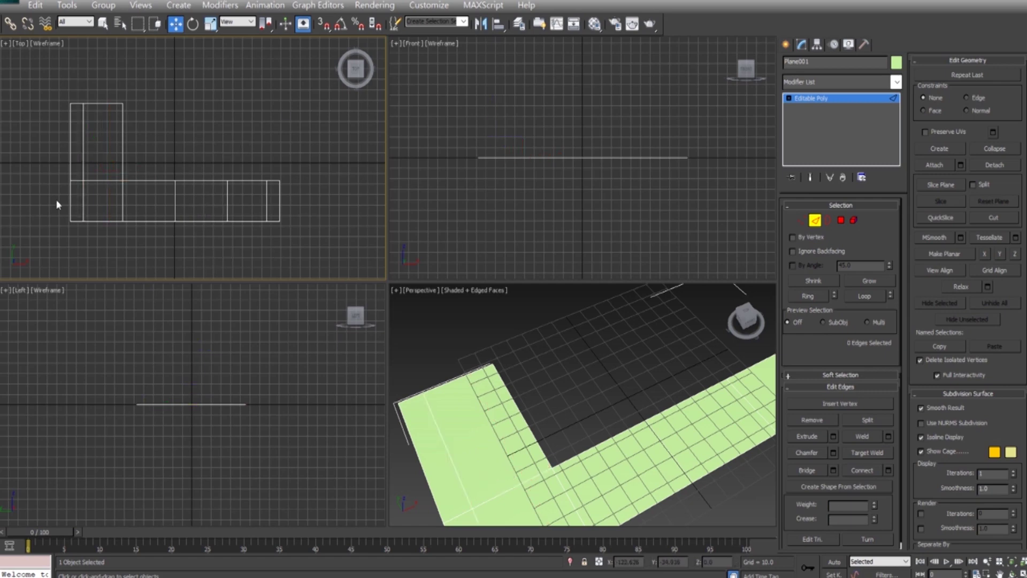
Add a lengthwise edge across seven vertical edges, and a slide-34 edge in the left arm
{"action": "left_click_drag", "start_coordinate": [278, 206], "coordinate": [275, 207]}
{"action": "left_click", "coordinate": [889, 471]}
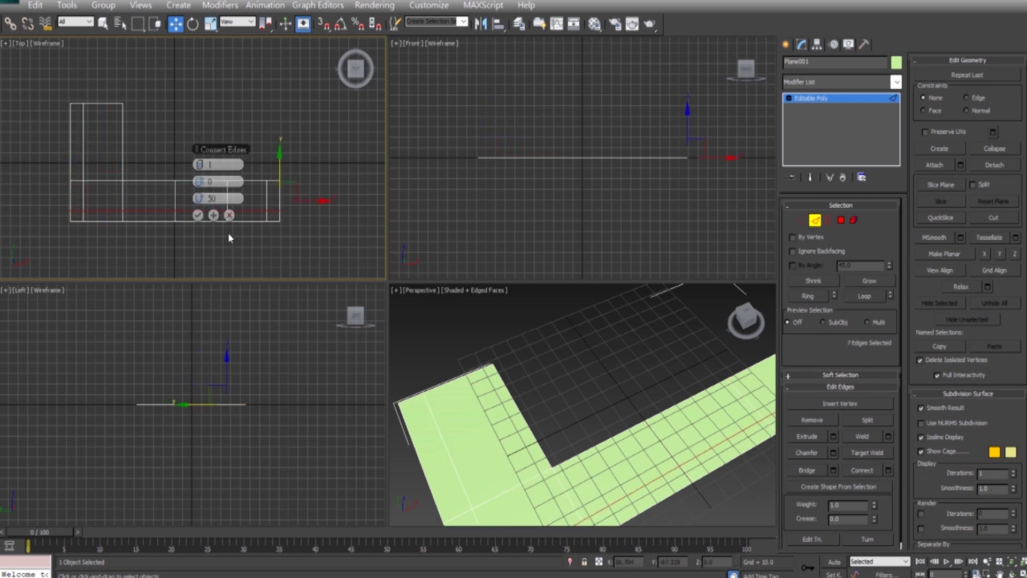
{"action": "left_click", "coordinate": [198, 215]}
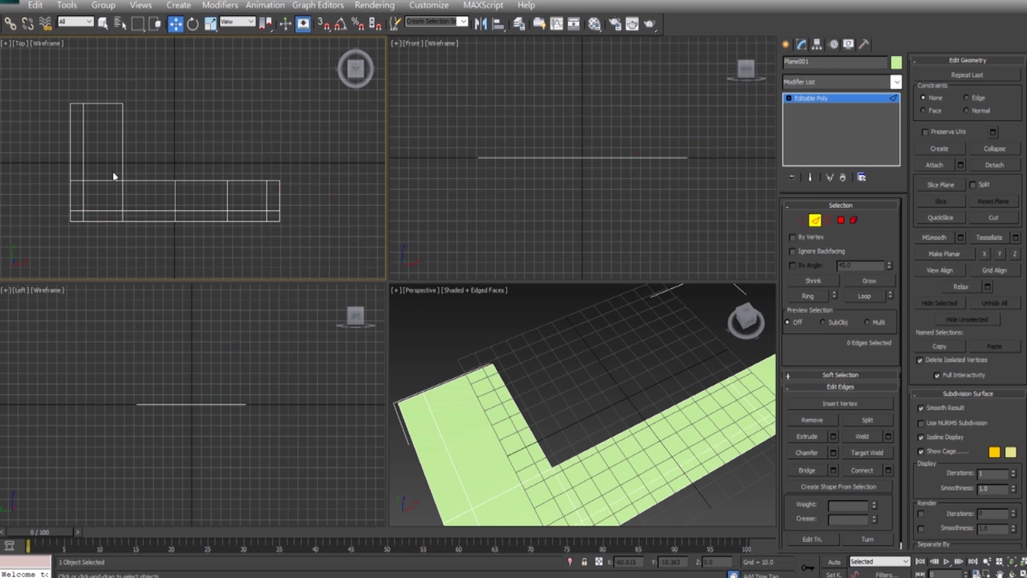
{"action": "left_click_drag", "start_coordinate": [172, 161], "coordinate": [173, 162]}
{"action": "left_click", "coordinate": [887, 470]}
{"action": "left_click_drag", "start_coordinate": [197, 198], "coordinate": [169, 206]}
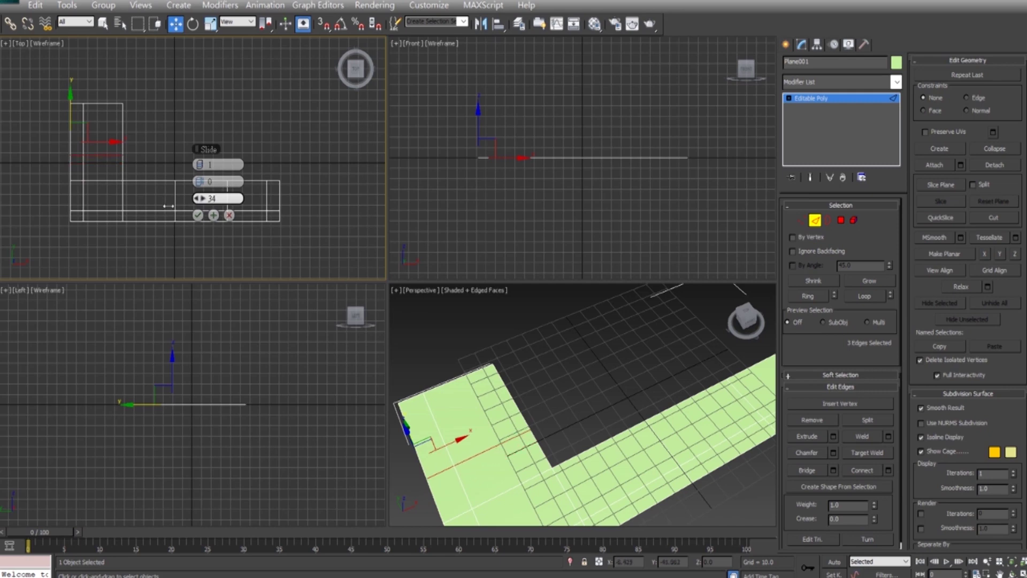
{"action": "left_click", "coordinate": [198, 215]}
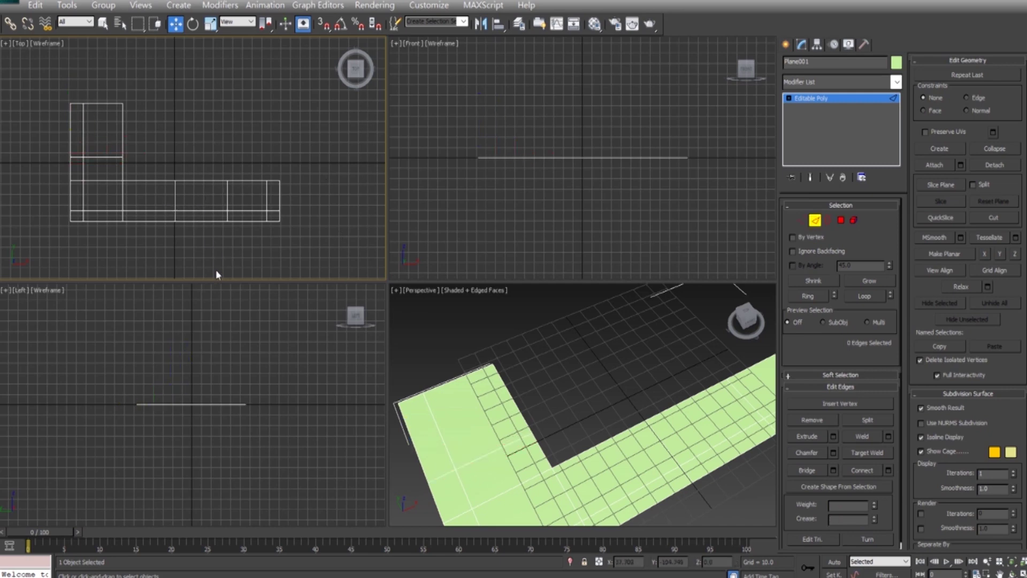
Select a group of six vertices and nudge them left
{"action": "key", "text": "1"}
{"action": "left_click_drag", "start_coordinate": [223, 241], "coordinate": [232, 235]}
{"action": "key", "text": "r"}
{"action": "key", "text": "w"}
{"action": "left_click_drag", "start_coordinate": [239, 205], "coordinate": [161, 178]}
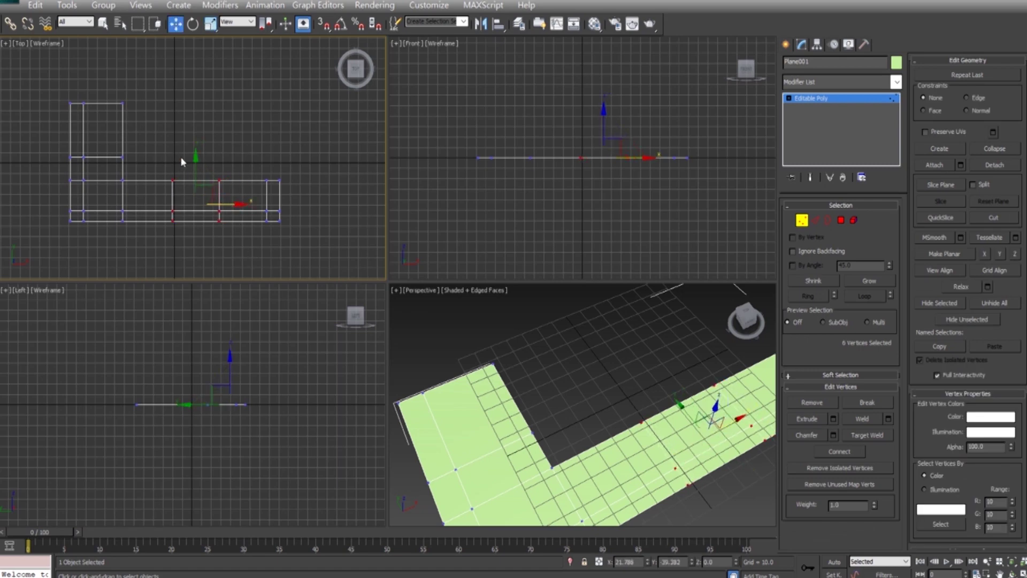
{"action": "left_click_drag", "start_coordinate": [206, 172], "coordinate": [230, 227]}
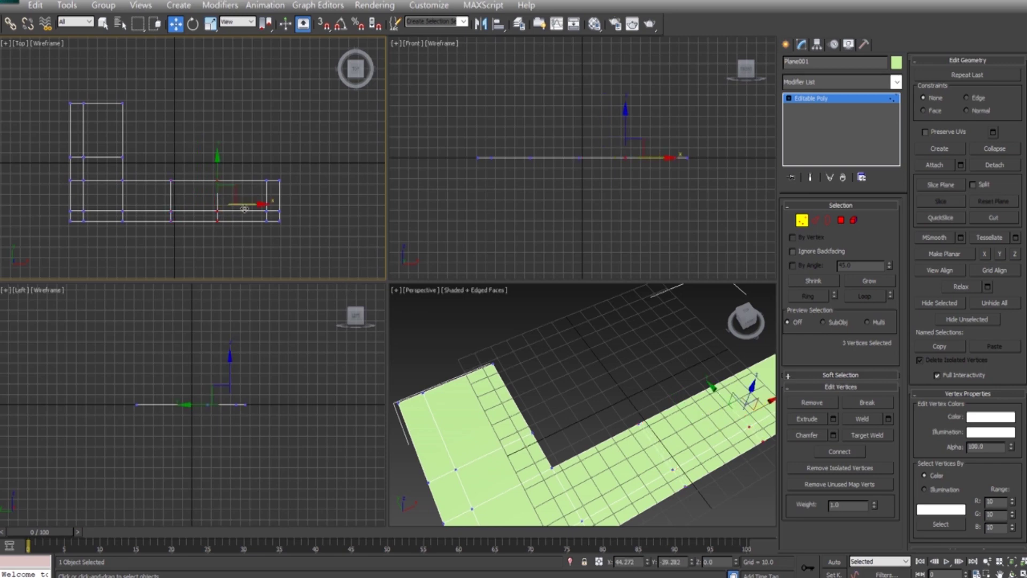
{"action": "left_click", "coordinate": [354, 255]}
Shift one vertex column slightly left, then move the two left columns outward
{"action": "left_click_drag", "start_coordinate": [196, 259], "coordinate": [196, 259]}
{"action": "left_click_drag", "start_coordinate": [197, 205], "coordinate": [195, 204]}
{"action": "left_click", "coordinate": [361, 216]}
{"action": "left_click_drag", "start_coordinate": [162, 164], "coordinate": [230, 226]}
{"action": "left_click", "coordinate": [315, 217]}
{"action": "left_click_drag", "start_coordinate": [52, 81], "coordinate": [103, 234]}
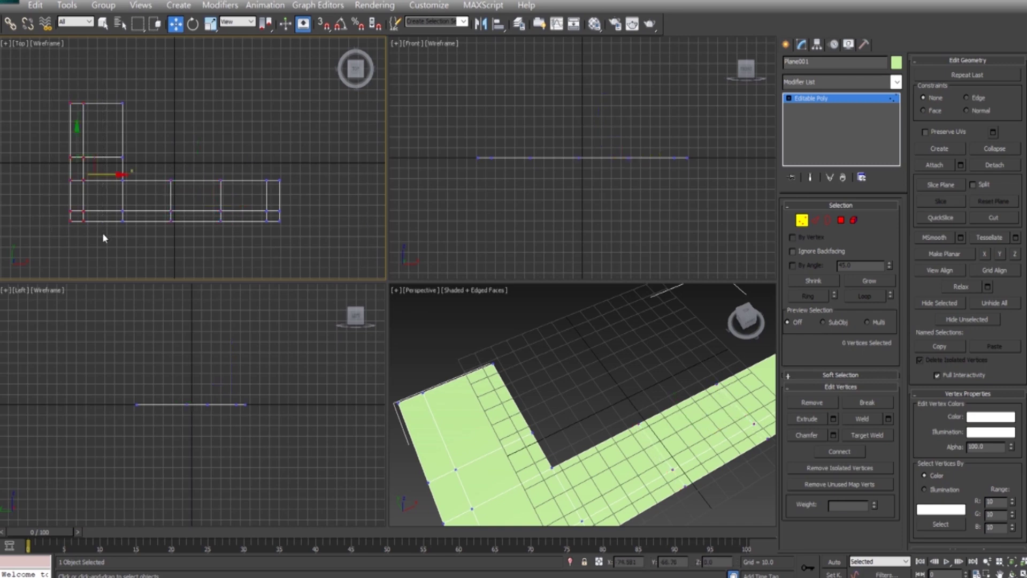
{"action": "left_click_drag", "start_coordinate": [108, 174], "coordinate": [103, 173]}
{"action": "left_click", "coordinate": [146, 165]}
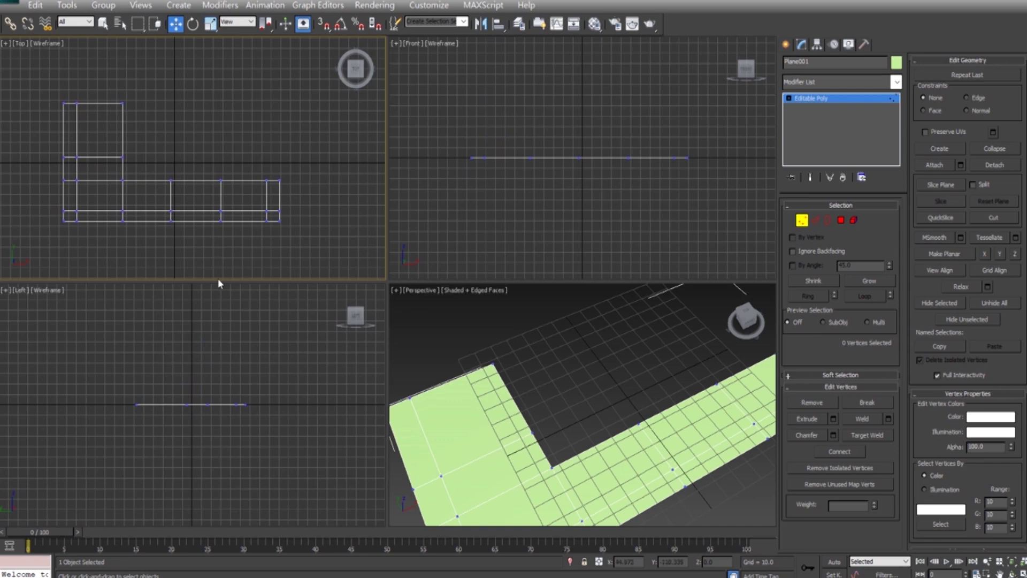
Maximize the Perspective viewport with Alt+W and orbit around the plane
{"action": "left_click", "coordinate": [607, 423]}
{"action": "key", "text": "alt+w"}
{"action": "mouse_move", "coordinate": [607, 417]}
{"action": "middle_mouse_down", "text": "alt"}
{"action": "mouse_move", "coordinate": [493, 386]}
{"action": "mouse_move", "coordinate": [647, 393]}
{"action": "mouse_move", "coordinate": [527, 367]}
{"action": "mouse_move", "coordinate": [558, 348]}
{"action": "middle_mouse_up", "text": "alt"}
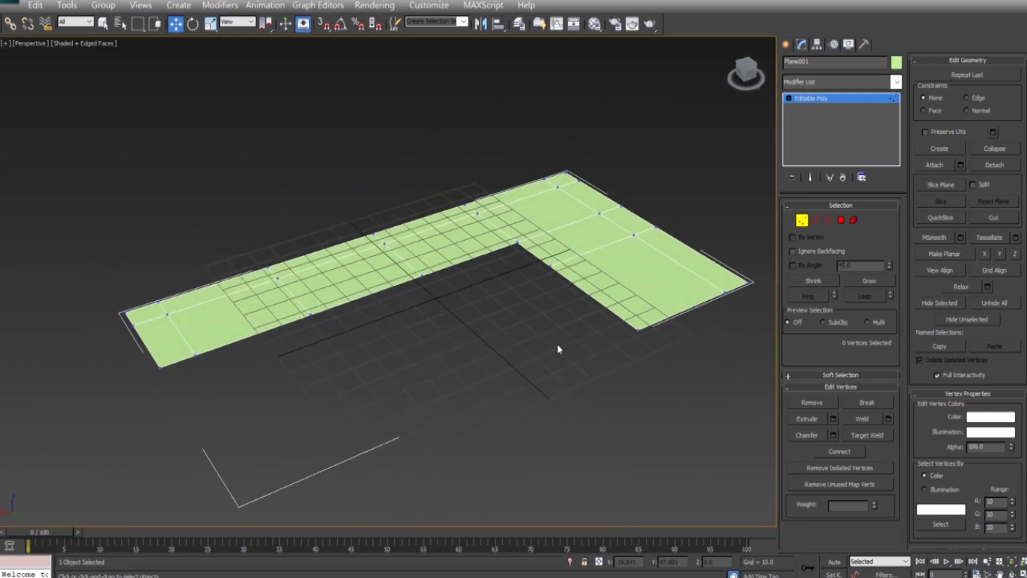
Add a Shell modifier with an Outer Amount of 6
{"action": "left_click", "coordinate": [803, 220]}
{"action": "left_click", "coordinate": [896, 82]}
{"action": "scroll", "coordinate": [881, 252], "scroll_direction": "down", "scroll_amount": 10}
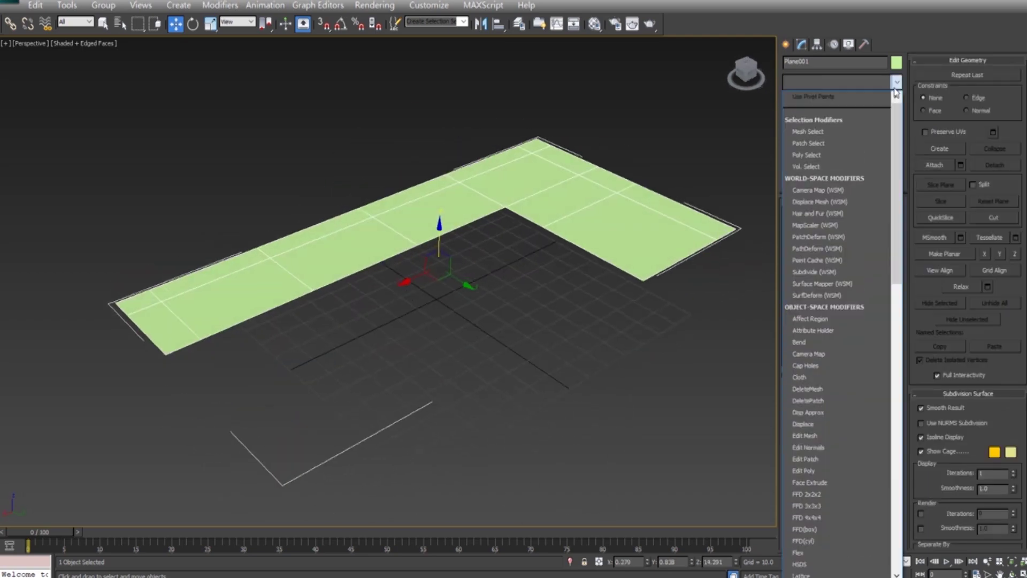
{"action": "scroll", "coordinate": [856, 284], "scroll_direction": "down", "scroll_amount": 10}
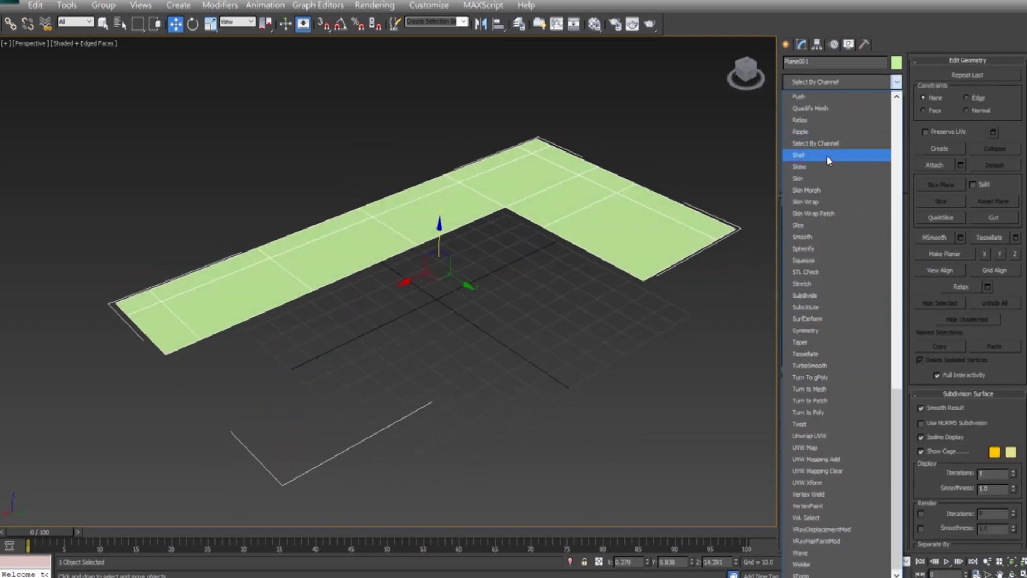
{"action": "left_click", "coordinate": [846, 156]}
{"action": "scroll", "coordinate": [640, 281], "scroll_direction": "up", "scroll_amount": 3}
{"action": "mouse_move", "coordinate": [640, 282]}
{"action": "middle_mouse_down", "text": "alt"}
{"action": "mouse_move", "coordinate": [502, 356]}
{"action": "mouse_move", "coordinate": [893, 97]}
{"action": "middle_mouse_up", "text": "alt"}
{"action": "left_click_drag", "start_coordinate": [887, 238], "coordinate": [878, 246]}
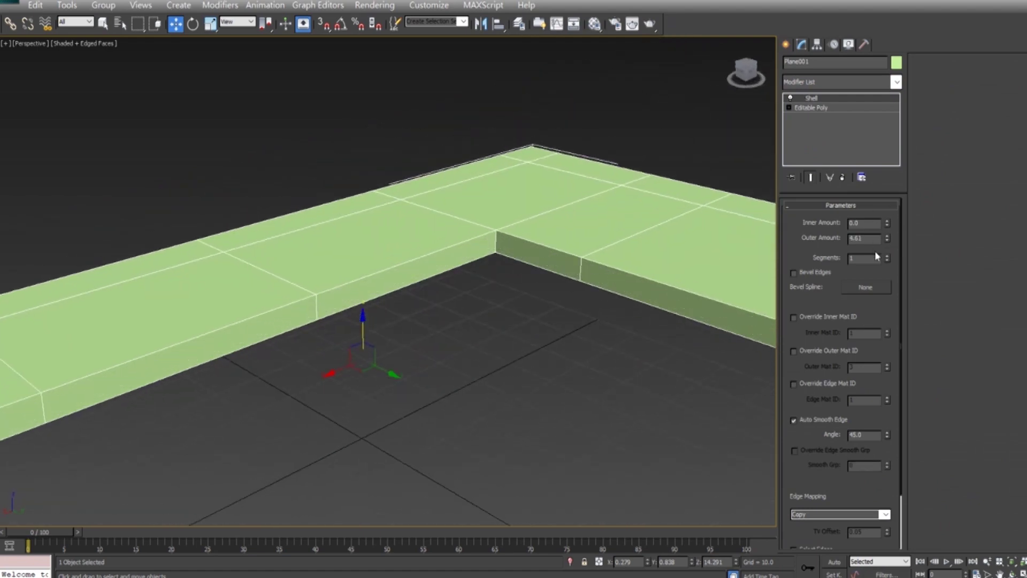
{"action": "type", "text": "6"}
{"action": "key", "text": "Return"}
Collapse the shelled slab to an Editable Poly
{"action": "mouse_move", "coordinate": [374, 321]}
{"action": "middle_mouse_down", "text": "alt"}
{"action": "mouse_move", "coordinate": [375, 300]}
{"action": "mouse_move", "coordinate": [384, 341]}
{"action": "mouse_move", "coordinate": [542, 364]}
{"action": "mouse_move", "coordinate": [448, 390]}
{"action": "middle_mouse_up", "text": "alt"}
{"action": "scroll", "coordinate": [393, 359], "scroll_direction": "down", "scroll_amount": 3}
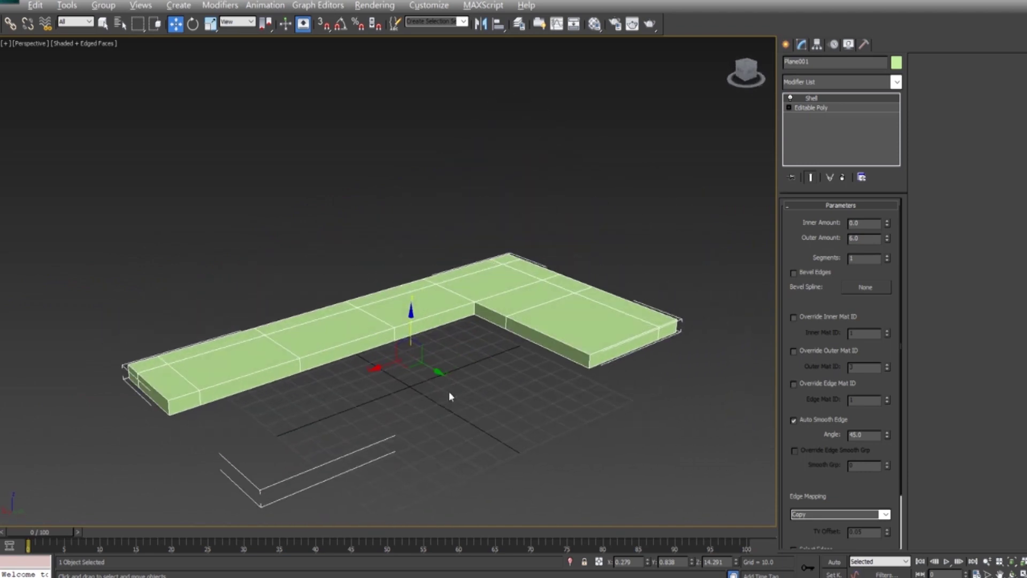
{"action": "right_click", "coordinate": [478, 302]}
{"action": "left_click", "coordinate": [632, 452]}
Select the outer border polygons along the back and left arm, excluding the right arm
{"action": "mouse_move", "coordinate": [602, 227]}
{"action": "middle_mouse_down", "text": "alt"}
{"action": "mouse_move", "coordinate": [334, 420]}
{"action": "mouse_move", "coordinate": [310, 411]}
{"action": "middle_mouse_up", "text": "alt"}
{"action": "mouse_move", "coordinate": [301, 513]}
{"action": "middle_mouse_down", "text": "alt"}
{"action": "mouse_move", "coordinate": [344, 374]}
{"action": "mouse_move", "coordinate": [375, 348]}
{"action": "middle_mouse_up", "text": "alt"}
{"action": "key", "text": "4"}
{"action": "left_click", "coordinate": [202, 353]}
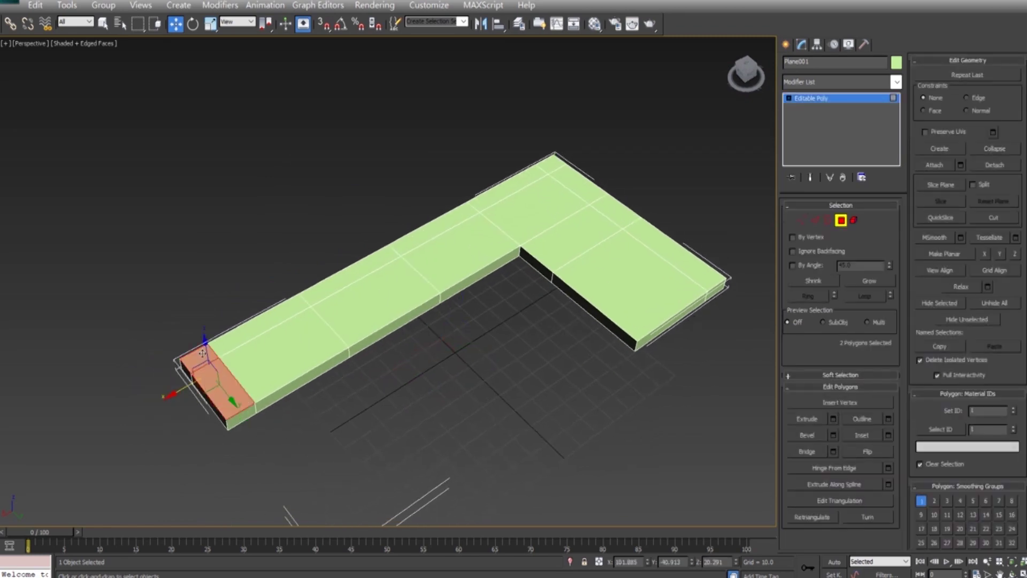
{"action": "left_click", "coordinate": [262, 323], "text": "ctrl"}
{"action": "left_click", "coordinate": [350, 276], "text": "ctrl"}
{"action": "left_click", "coordinate": [434, 231], "text": "ctrl"}
{"action": "left_click", "coordinate": [511, 189], "text": "ctrl"}
{"action": "left_click", "coordinate": [589, 190], "text": "ctrl"}
{"action": "left_click", "coordinate": [677, 251], "text": "ctrl"}
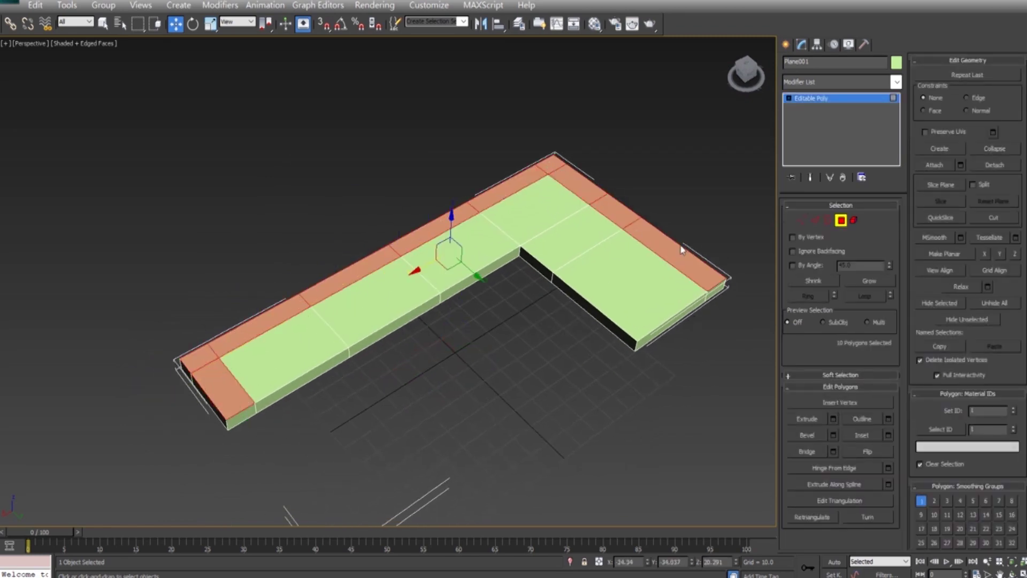
{"action": "mouse_move", "coordinate": [459, 378]}
{"action": "middle_mouse_down", "text": "alt"}
{"action": "mouse_move", "coordinate": [443, 383]}
{"action": "mouse_move", "coordinate": [584, 295]}
{"action": "mouse_move", "coordinate": [631, 321]}
{"action": "middle_mouse_up", "text": "alt"}
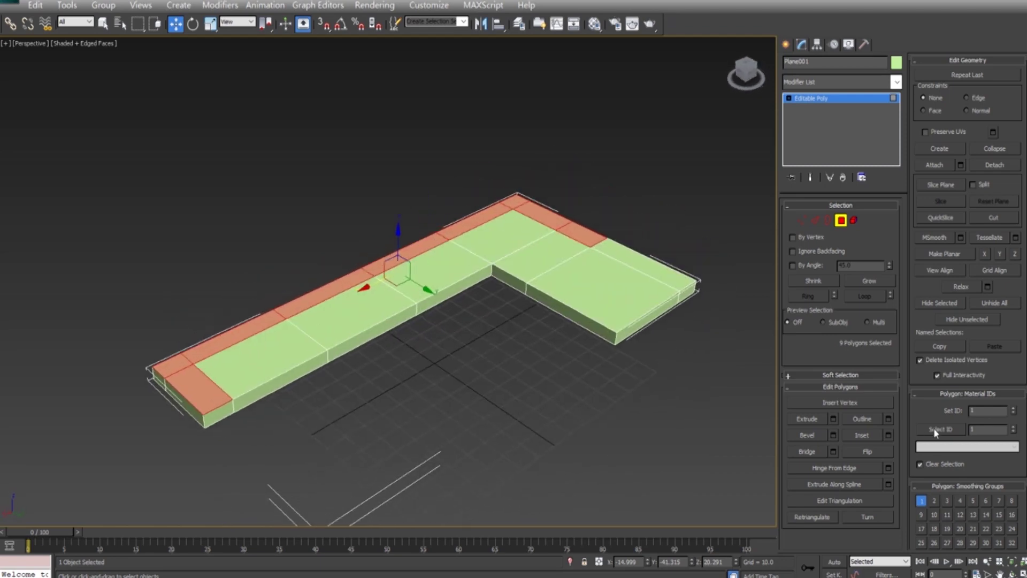
Extrude the border polygons upward about 17.7 units into the back and arms
{"action": "left_click", "coordinate": [833, 419]}
{"action": "mouse_move", "coordinate": [535, 374]}
{"action": "middle_mouse_down", "text": "alt"}
{"action": "mouse_move", "coordinate": [513, 399]}
{"action": "mouse_move", "coordinate": [397, 419]}
{"action": "mouse_move", "coordinate": [463, 432]}
{"action": "middle_mouse_up", "text": "alt"}
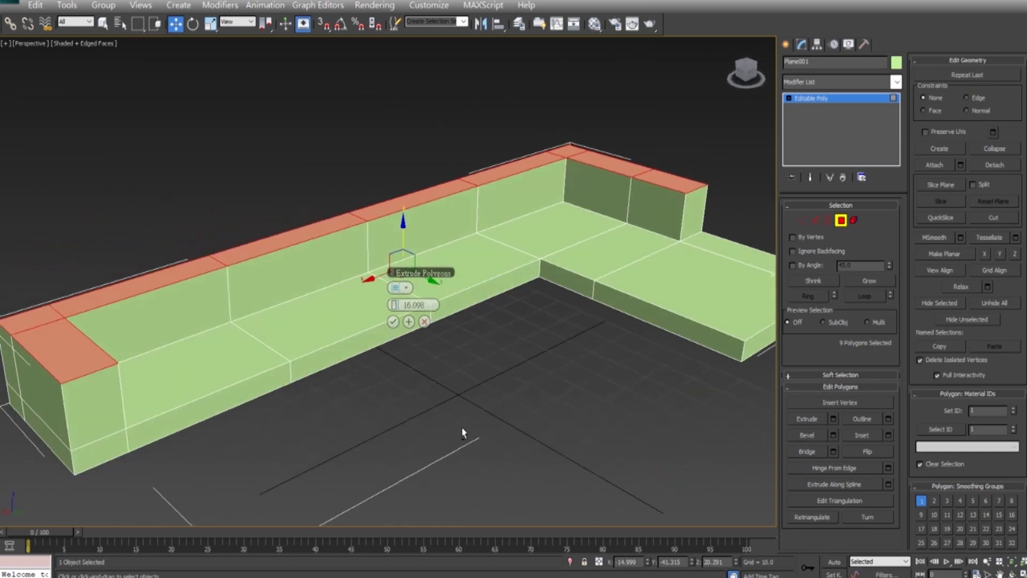
{"action": "left_click_drag", "start_coordinate": [416, 310], "coordinate": [416, 305]}
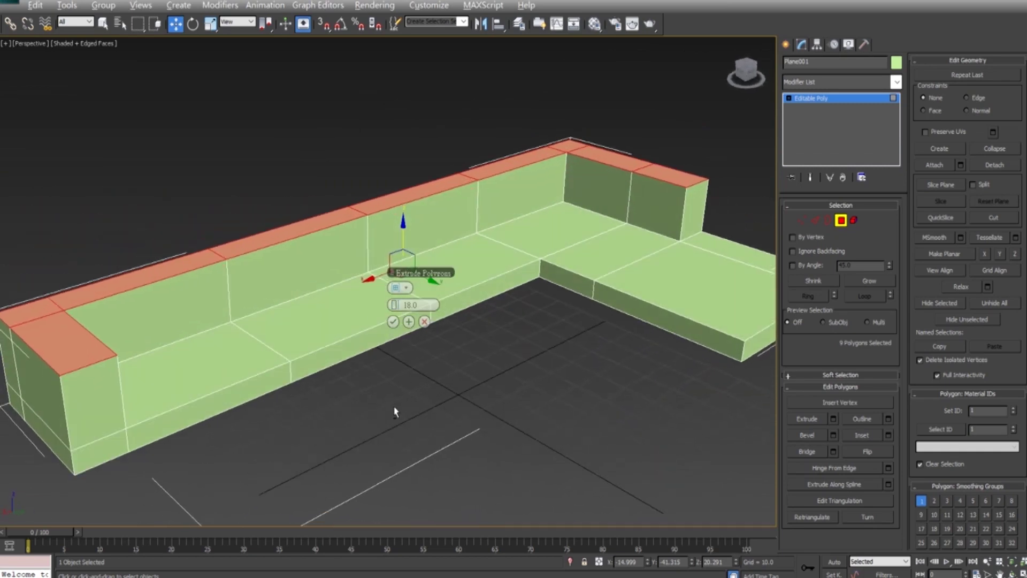
{"action": "middle_click_drag", "start_coordinate": [401, 390], "coordinate": [300, 408], "text": "alt"}
{"action": "left_click", "coordinate": [386, 267]}
Detach the four chaise seat polygons as a clone
{"action": "left_click_drag", "start_coordinate": [401, 284], "coordinate": [547, 289], "text": "ctrl"}
{"action": "middle_click_drag", "start_coordinate": [547, 288], "coordinate": [589, 305], "text": "alt"}
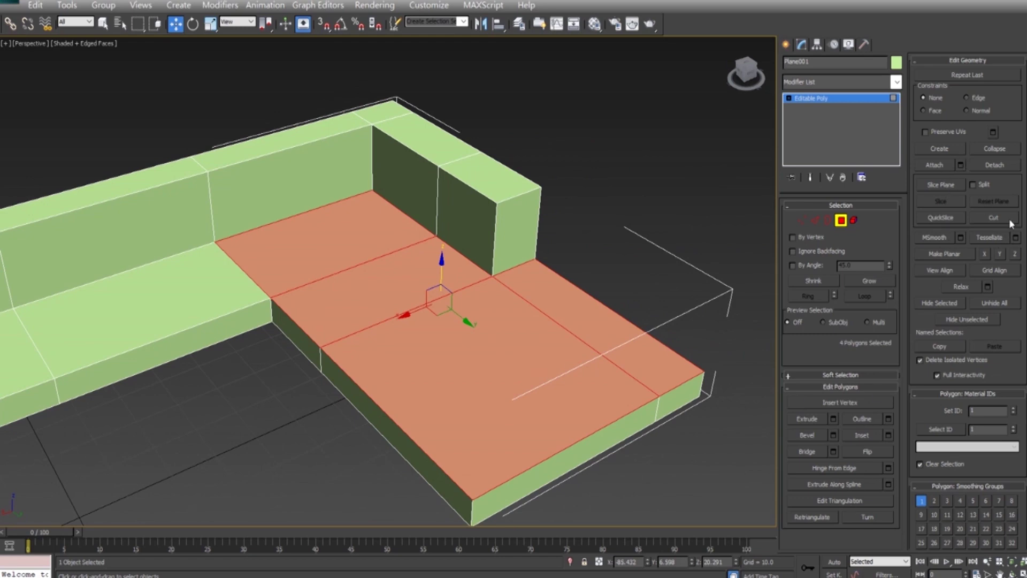
{"action": "left_click", "coordinate": [994, 164]}
{"action": "mouse_move", "coordinate": [482, 234]}
{"action": "left_mouse_down"}
{"action": "mouse_move", "coordinate": [581, 232]}
{"action": "mouse_move", "coordinate": [624, 186]}
{"action": "left_mouse_up"}
{"action": "left_click", "coordinate": [581, 253]}
{"action": "left_click", "coordinate": [711, 239]}
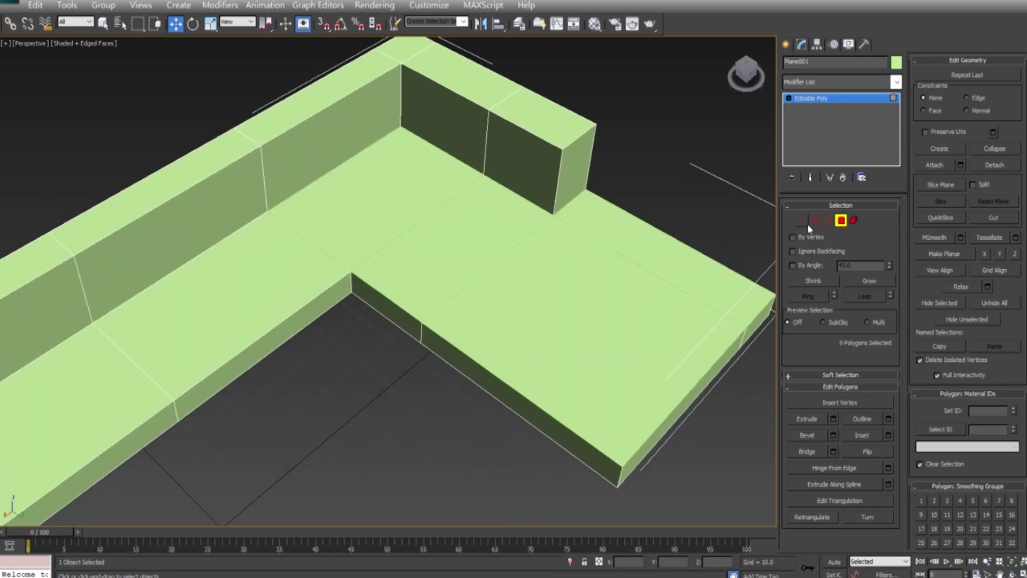
Center the chaise seat copy's pivot with Affect Pivot Only > Center to Object
{"action": "left_click", "coordinate": [841, 220]}
{"action": "scroll", "coordinate": [481, 300], "scroll_direction": "down", "scroll_amount": 3}
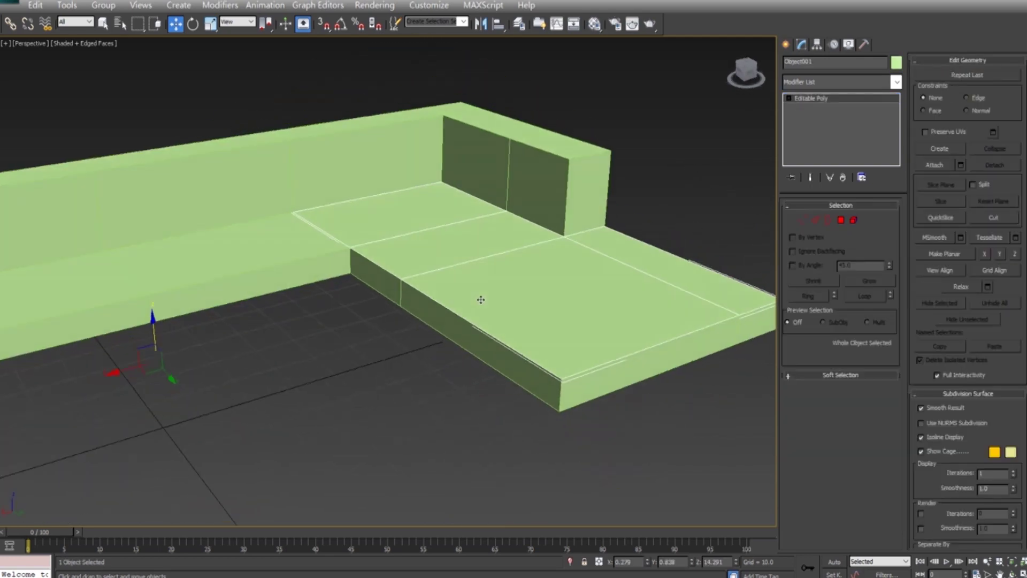
{"action": "scroll", "coordinate": [500, 307], "scroll_direction": "up", "scroll_amount": 3}
{"action": "left_click", "coordinate": [527, 280]}
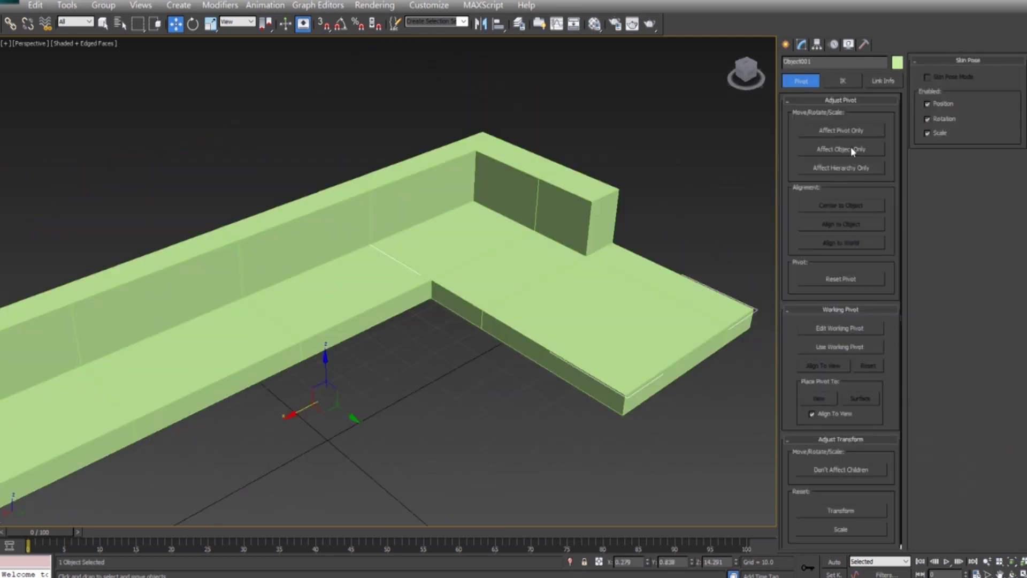
{"action": "left_click", "coordinate": [841, 130]}
{"action": "left_click", "coordinate": [841, 206]}
{"action": "left_click", "coordinate": [841, 130]}
{"action": "scroll", "coordinate": [498, 368], "scroll_direction": "up", "scroll_amount": 3}
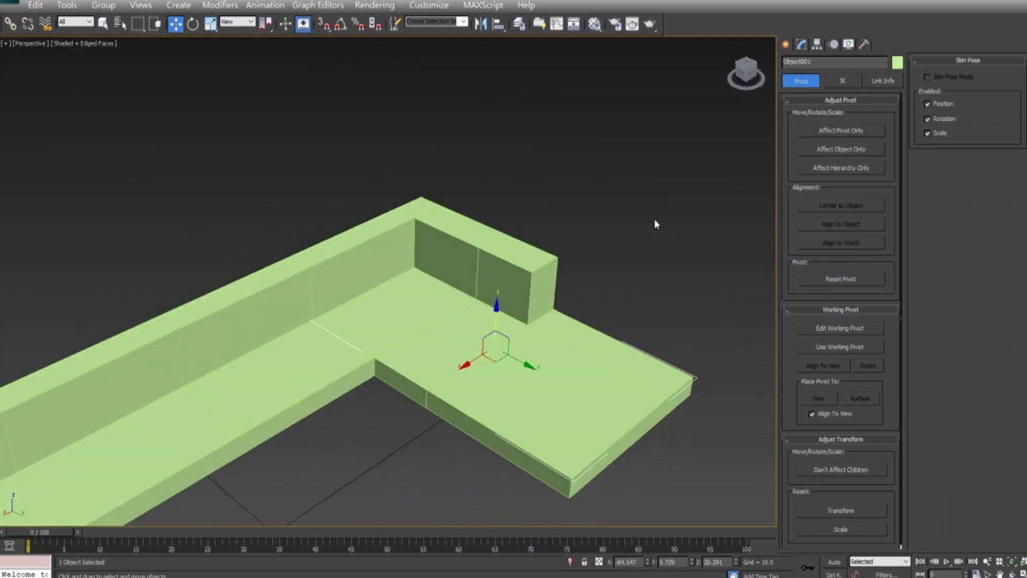
{"action": "left_click", "coordinate": [685, 222]}
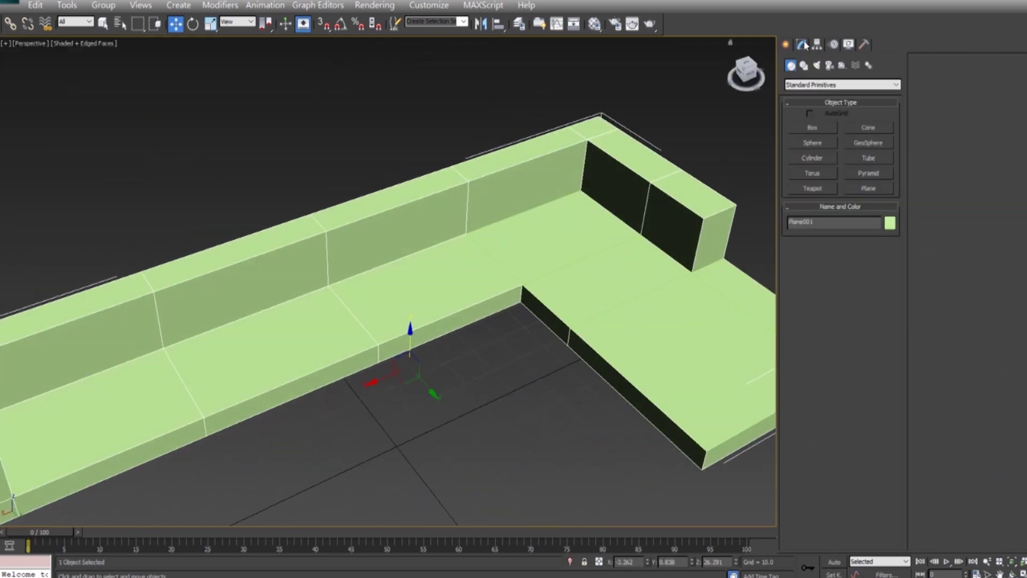
Detach one long-side seat face from the sofa body as a clone
{"action": "left_click", "coordinate": [806, 45]}
{"action": "key", "text": "4"}
{"action": "left_click", "coordinate": [415, 271]}
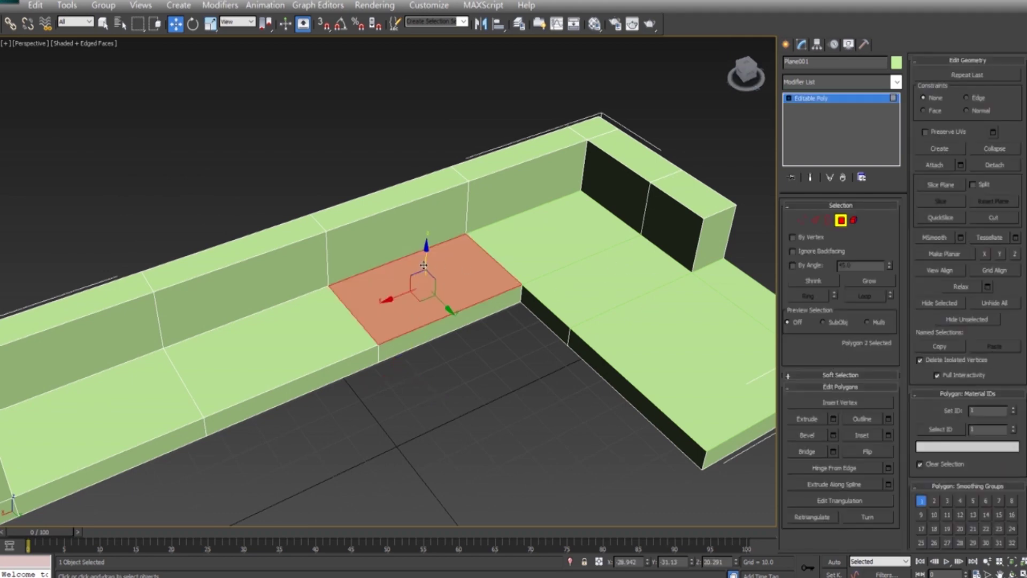
{"action": "left_click", "coordinate": [991, 165]}
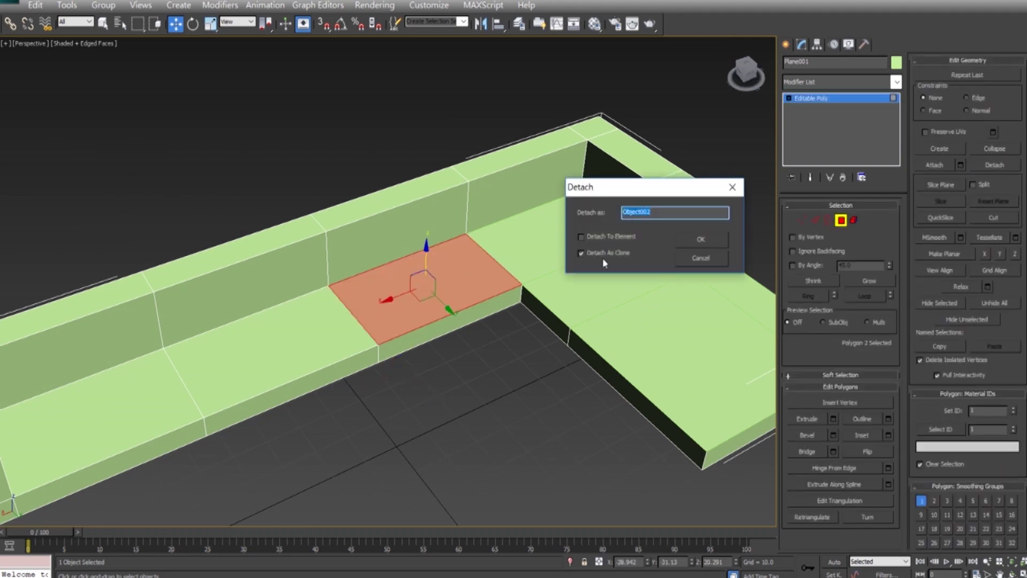
{"action": "left_click", "coordinate": [699, 236]}
Lift both detached seat pieces upward above the sofa body
{"action": "left_click", "coordinate": [452, 288]}
{"action": "mouse_move", "coordinate": [452, 288]}
{"action": "middle_mouse_down", "text": "alt"}
{"action": "mouse_move", "coordinate": [525, 339]}
{"action": "mouse_move", "coordinate": [488, 298]}
{"action": "mouse_move", "coordinate": [424, 379]}
{"action": "mouse_move", "coordinate": [535, 321]}
{"action": "middle_mouse_up", "text": "alt"}
{"action": "left_click", "coordinate": [588, 347], "text": "ctrl"}
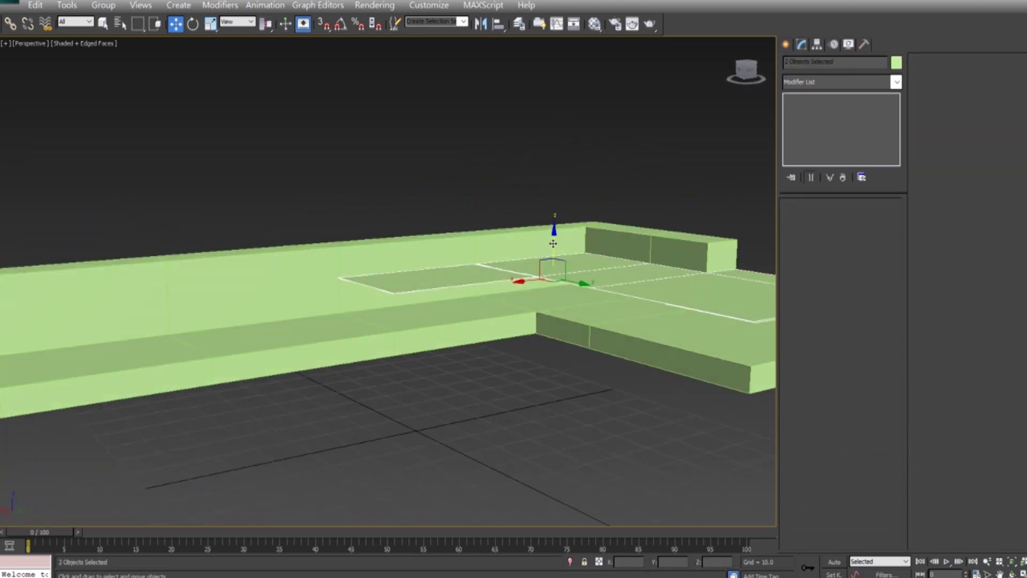
{"action": "left_click_drag", "start_coordinate": [554, 251], "coordinate": [532, 201]}
{"action": "left_click", "coordinate": [390, 371]}
{"action": "mouse_move", "coordinate": [532, 201]}
{"action": "middle_mouse_down", "text": "alt"}
{"action": "mouse_move", "coordinate": [389, 371]}
{"action": "mouse_move", "coordinate": [373, 408]}
{"action": "middle_mouse_up", "text": "alt"}
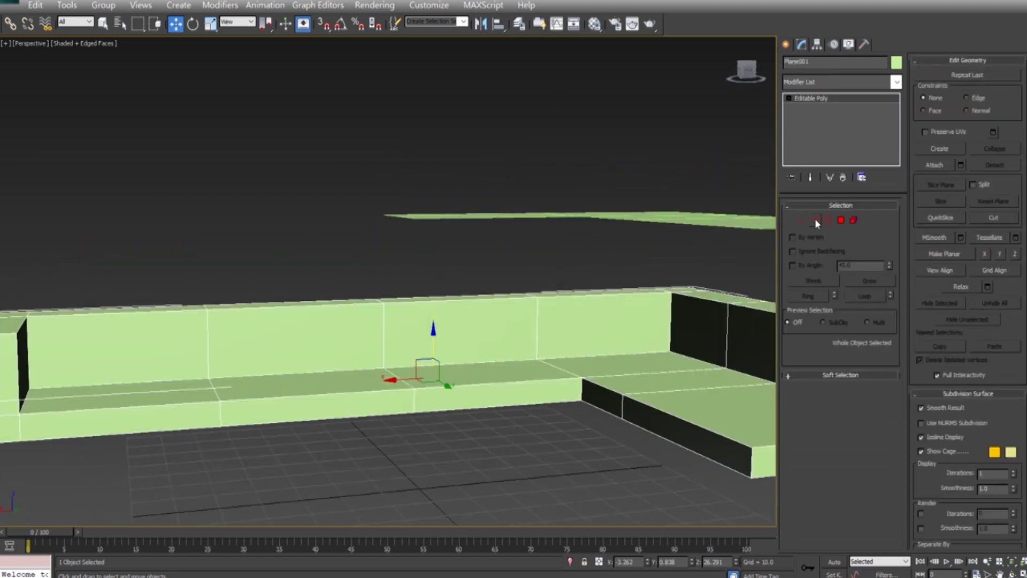
In Edge mode, select the vertical edges across the sofa body from the front view
{"action": "left_click", "coordinate": [814, 222]}
{"action": "key", "text": "z"}
{"action": "middle_click_drag", "start_coordinate": [374, 320], "coordinate": [374, 343], "text": "alt"}
{"action": "key", "text": "alt+w"}
{"action": "left_click", "coordinate": [541, 201]}
{"action": "middle_click_drag", "start_coordinate": [541, 204], "coordinate": [608, 207]}
{"action": "left_click_drag", "start_coordinate": [482, 140], "coordinate": [660, 245]}
{"action": "middle_click_drag", "start_coordinate": [615, 407], "coordinate": [581, 479], "text": "alt"}
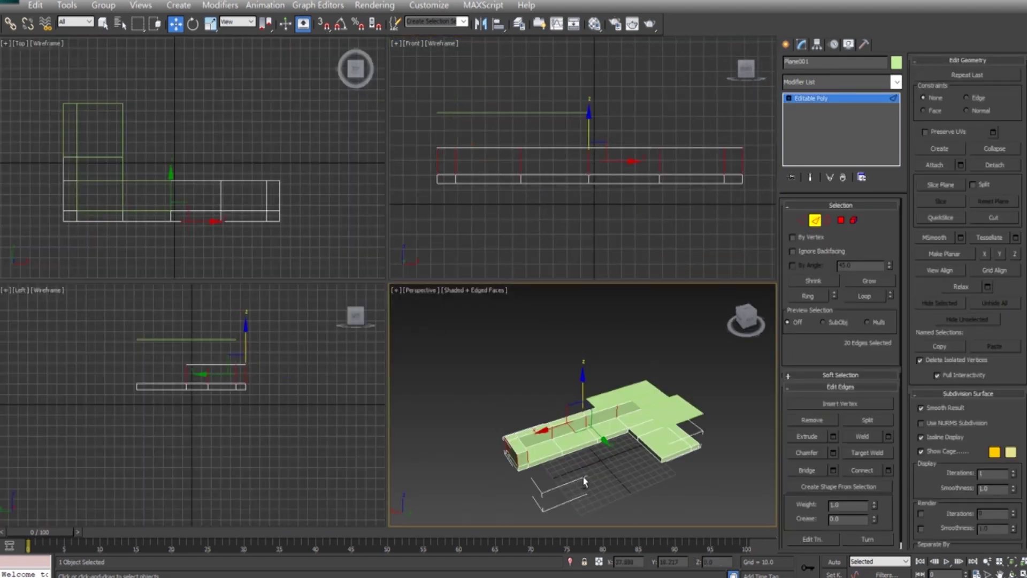
{"action": "key", "text": "alt+w"}
{"action": "mouse_move", "coordinate": [535, 375]}
{"action": "middle_mouse_down", "text": "alt"}
{"action": "mouse_move", "coordinate": [489, 335]}
{"action": "mouse_move", "coordinate": [514, 300]}
{"action": "middle_mouse_up", "text": "alt"}
{"action": "scroll", "coordinate": [488, 336], "scroll_direction": "down", "scroll_amount": 3}
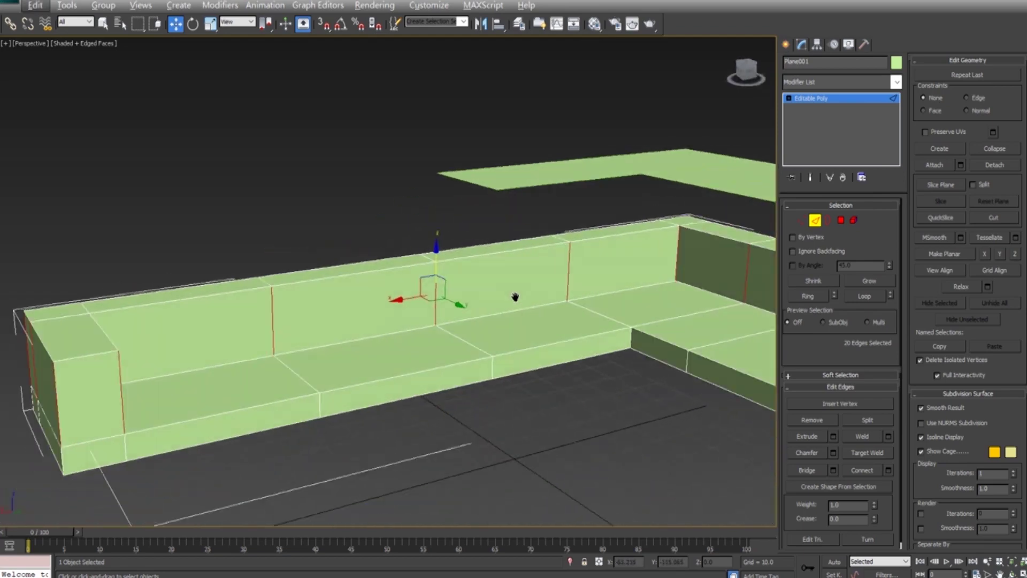
{"action": "scroll", "coordinate": [493, 302], "scroll_direction": "down", "scroll_amount": 1}
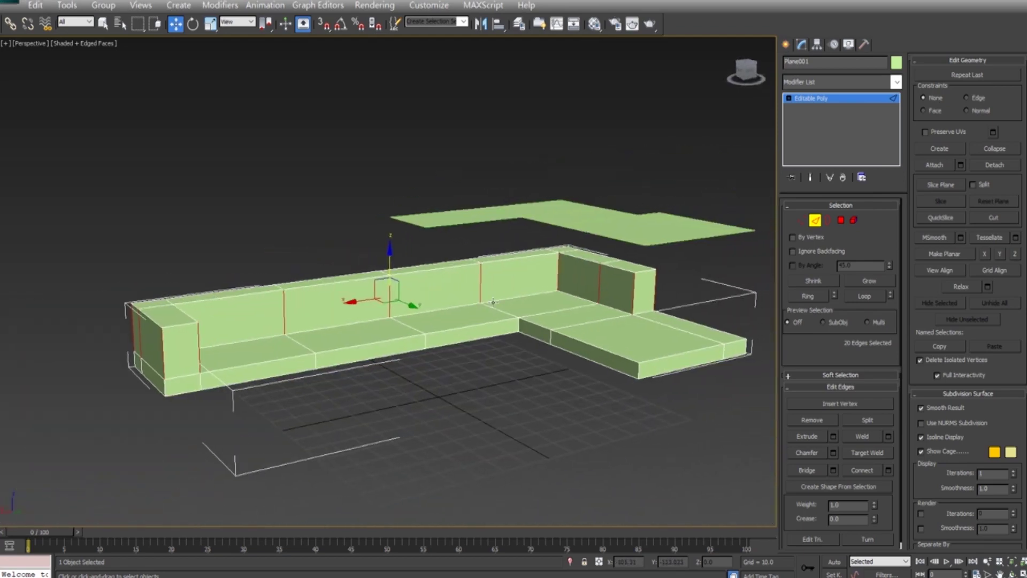
Connect the selected edges with two new loops spread toward the ends
{"action": "left_click", "coordinate": [887, 470]}
{"action": "left_click_drag", "start_coordinate": [394, 289], "coordinate": [395, 283]}
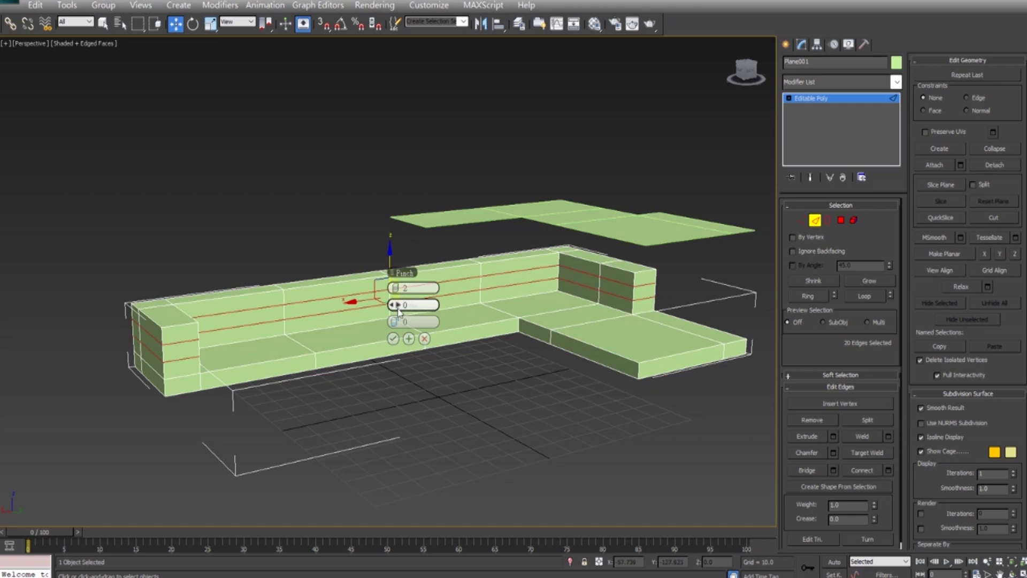
{"action": "left_click_drag", "start_coordinate": [396, 304], "coordinate": [593, 324]}
{"action": "scroll", "coordinate": [288, 348], "scroll_direction": "up", "scroll_amount": 3}
{"action": "scroll", "coordinate": [300, 346], "scroll_direction": "up", "scroll_amount": 3}
{"action": "scroll", "coordinate": [328, 344], "scroll_direction": "down", "scroll_amount": 1}
{"action": "scroll", "coordinate": [328, 344], "scroll_direction": "down", "scroll_amount": 2}
{"action": "scroll", "coordinate": [379, 336], "scroll_direction": "down", "scroll_amount": 2}
{"action": "left_click", "coordinate": [393, 338]}
{"action": "left_click", "coordinate": [423, 419]}
Ring-select the front box's top edges and connect them with two support loops
{"action": "scroll", "coordinate": [423, 420], "scroll_direction": "up", "scroll_amount": 3}
{"action": "scroll", "coordinate": [422, 417], "scroll_direction": "down", "scroll_amount": 3}
{"action": "scroll", "coordinate": [305, 420], "scroll_direction": "down", "scroll_amount": 1}
{"action": "mouse_move", "coordinate": [305, 420]}
{"action": "middle_mouse_down", "text": "alt"}
{"action": "mouse_move", "coordinate": [367, 427]}
{"action": "mouse_move", "coordinate": [363, 410]}
{"action": "middle_mouse_up", "text": "alt"}
{"action": "left_click", "coordinate": [369, 353]}
{"action": "scroll", "coordinate": [399, 257], "scroll_direction": "up", "scroll_amount": 2}
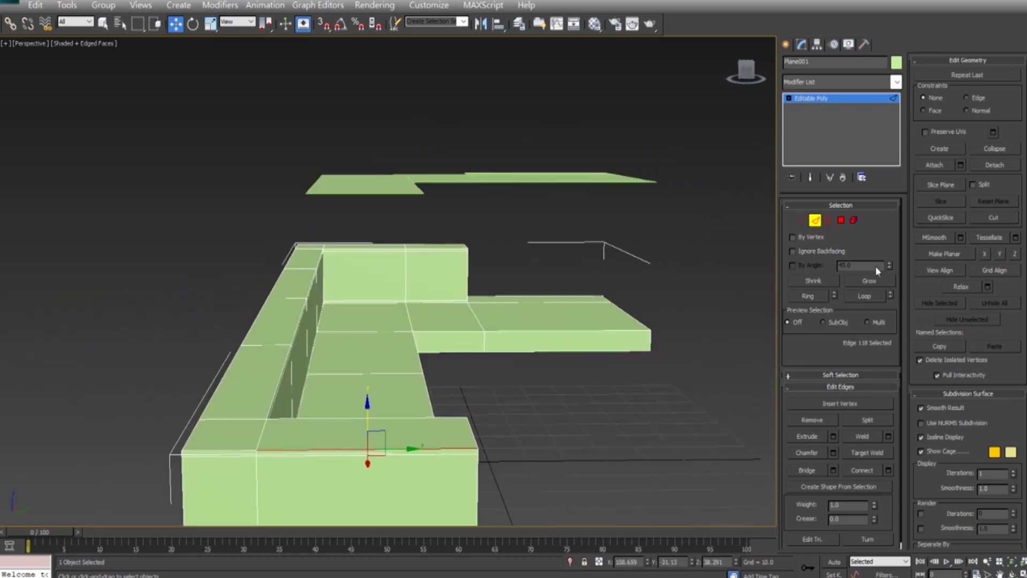
{"action": "left_click", "coordinate": [807, 296]}
{"action": "middle_click_drag", "start_coordinate": [577, 391], "coordinate": [576, 413], "text": "alt"}
{"action": "key", "text": "F3"}
{"action": "mouse_move", "coordinate": [561, 364]}
{"action": "middle_mouse_down", "text": "alt"}
{"action": "mouse_move", "coordinate": [562, 346]}
{"action": "mouse_move", "coordinate": [621, 395]}
{"action": "middle_mouse_up", "text": "alt"}
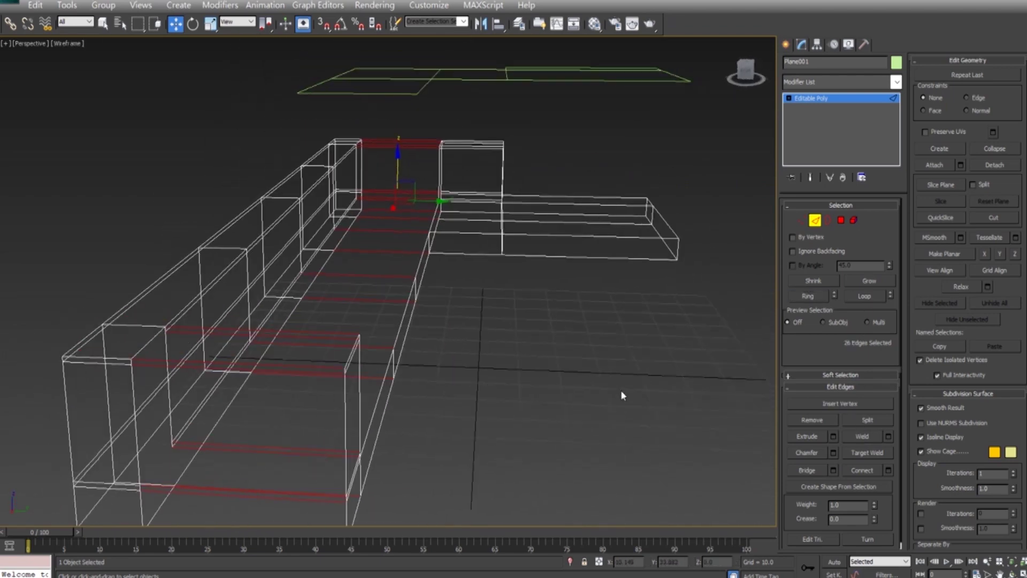
{"action": "key", "text": "F3"}
{"action": "left_click", "coordinate": [888, 471]}
{"action": "mouse_move", "coordinate": [514, 364]}
{"action": "middle_mouse_down", "text": "alt"}
{"action": "mouse_move", "coordinate": [474, 348]}
{"action": "mouse_move", "coordinate": [529, 314]}
{"action": "mouse_move", "coordinate": [523, 359]}
{"action": "mouse_move", "coordinate": [458, 356]}
{"action": "mouse_move", "coordinate": [493, 350]}
{"action": "mouse_move", "coordinate": [520, 362]}
{"action": "middle_mouse_up", "text": "alt"}
{"action": "left_click", "coordinate": [517, 358]}
Connect the edges across the arm top with two loops pinched to 37
{"action": "scroll", "coordinate": [496, 422], "scroll_direction": "up", "scroll_amount": 5}
{"action": "mouse_move", "coordinate": [497, 422]}
{"action": "middle_mouse_down", "text": "alt"}
{"action": "mouse_move", "coordinate": [449, 294]}
{"action": "mouse_move", "coordinate": [431, 327]}
{"action": "mouse_move", "coordinate": [287, 296]}
{"action": "middle_mouse_up", "text": "alt"}
{"action": "left_click", "coordinate": [284, 287]}
{"action": "scroll", "coordinate": [321, 294], "scroll_direction": "up", "scroll_amount": 3}
{"action": "scroll", "coordinate": [338, 300], "scroll_direction": "down", "scroll_amount": 3}
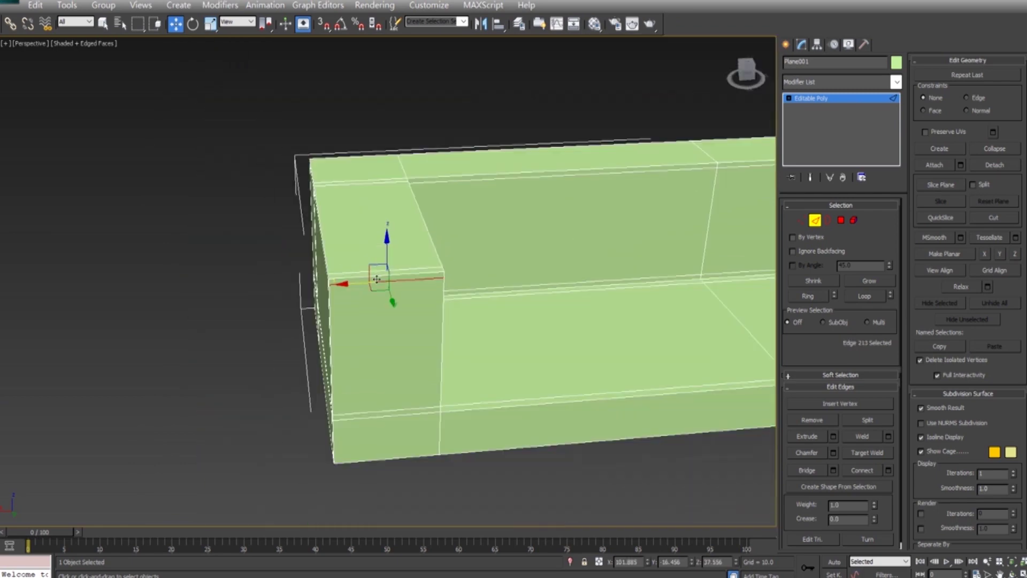
{"action": "left_click_drag", "start_coordinate": [365, 201], "coordinate": [400, 425]}
{"action": "mouse_move", "coordinate": [400, 425]}
{"action": "middle_mouse_down", "text": "alt"}
{"action": "mouse_move", "coordinate": [444, 307]}
{"action": "mouse_move", "coordinate": [551, 390]}
{"action": "mouse_move", "coordinate": [580, 355]}
{"action": "mouse_move", "coordinate": [521, 436]}
{"action": "mouse_move", "coordinate": [436, 424]}
{"action": "middle_mouse_up", "text": "alt"}
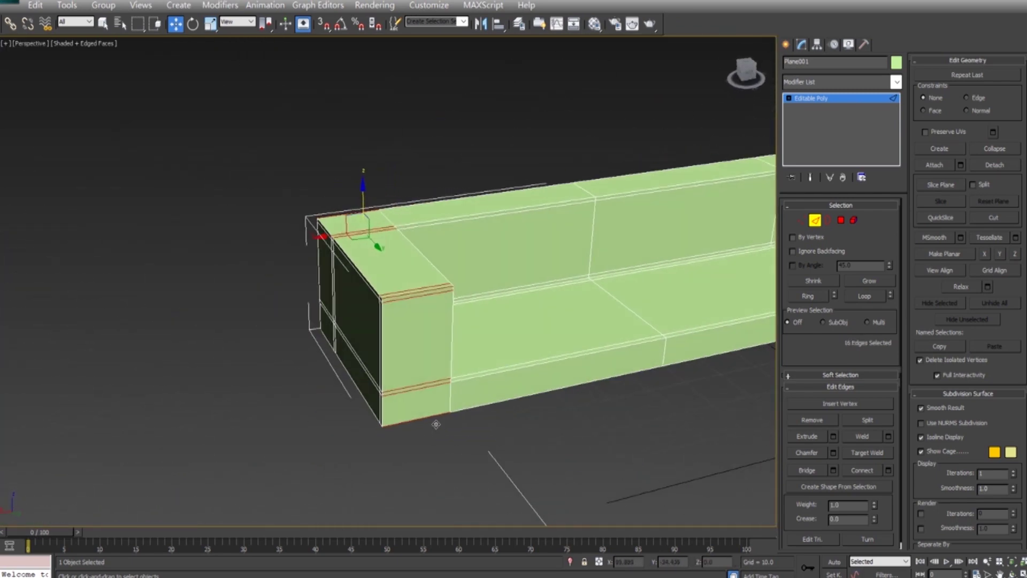
{"action": "left_click", "coordinate": [888, 470]}
{"action": "key", "text": "Tab"}
{"action": "mouse_move", "coordinate": [394, 306]}
{"action": "middle_mouse_down", "text": "alt"}
{"action": "mouse_move", "coordinate": [451, 384]}
{"action": "mouse_move", "coordinate": [405, 321]}
{"action": "middle_mouse_up", "text": "alt"}
{"action": "left_click", "coordinate": [407, 305]}
{"action": "type", "text": "37"}
{"action": "left_click", "coordinate": [392, 338]}
Ring-select the sofa side edges and connect two loops with pinch 50
{"action": "middle_click_drag", "start_coordinate": [604, 471], "coordinate": [520, 384], "text": "alt"}
{"action": "scroll", "coordinate": [520, 384], "scroll_direction": "down", "scroll_amount": 5}
{"action": "middle_click_drag", "start_coordinate": [566, 332], "coordinate": [535, 337], "text": "alt"}
{"action": "scroll", "coordinate": [489, 339], "scroll_direction": "up", "scroll_amount": 5}
{"action": "left_click", "coordinate": [632, 309]}
{"action": "middle_click_drag", "start_coordinate": [633, 309], "coordinate": [588, 332], "text": "alt"}
{"action": "left_click", "coordinate": [808, 295]}
{"action": "scroll", "coordinate": [675, 368], "scroll_direction": "up", "scroll_amount": 5}
{"action": "scroll", "coordinate": [675, 368], "scroll_direction": "down", "scroll_amount": 5}
{"action": "mouse_move", "coordinate": [680, 431]}
{"action": "middle_mouse_down", "text": "alt"}
{"action": "mouse_move", "coordinate": [713, 390]}
{"action": "mouse_move", "coordinate": [695, 374]}
{"action": "middle_mouse_up", "text": "alt"}
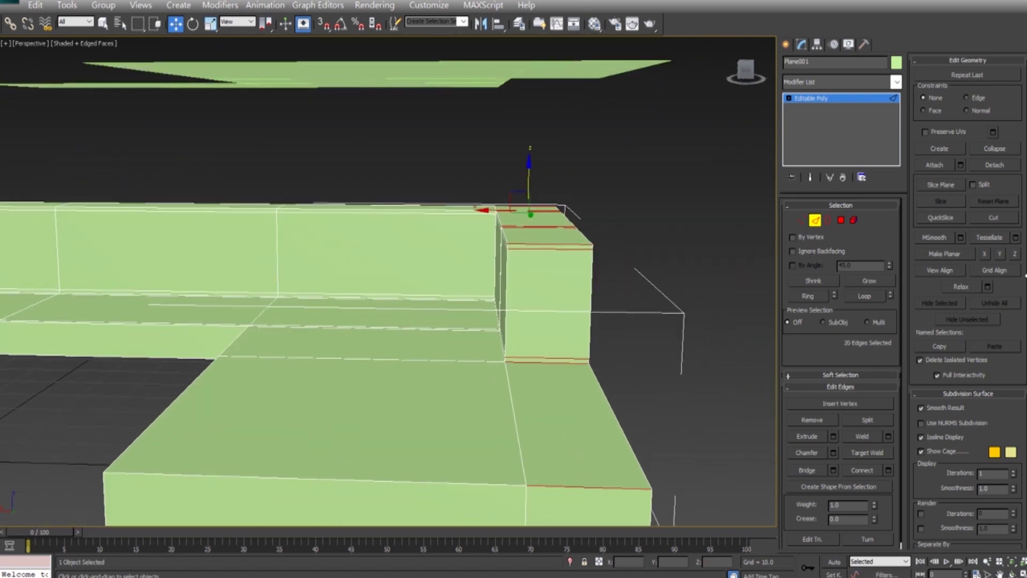
{"action": "left_click", "coordinate": [888, 472]}
{"action": "left_click_drag", "start_coordinate": [406, 304], "coordinate": [399, 304]}
{"action": "left_click", "coordinate": [392, 338]}
{"action": "mouse_move", "coordinate": [394, 341]}
{"action": "middle_mouse_down", "text": "alt"}
{"action": "mouse_move", "coordinate": [271, 329]}
{"action": "mouse_move", "coordinate": [415, 384]}
{"action": "mouse_move", "coordinate": [456, 362]}
{"action": "middle_mouse_up", "text": "alt"}
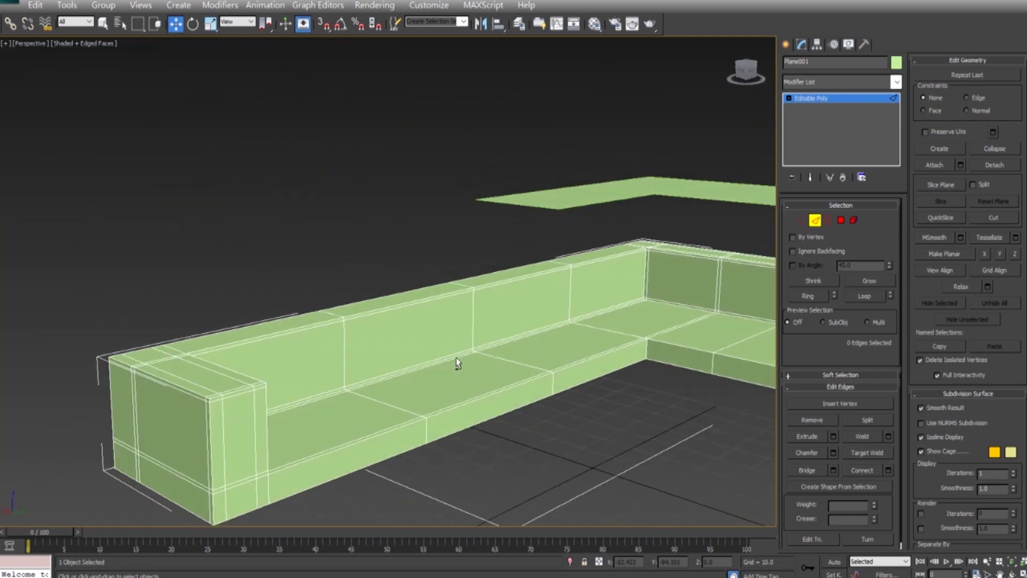
Ring-select the 28 edges at the sofa's end and connect two support loops
{"action": "mouse_move", "coordinate": [239, 367]}
{"action": "middle_mouse_down", "text": "alt"}
{"action": "mouse_move", "coordinate": [307, 365]}
{"action": "mouse_move", "coordinate": [413, 408]}
{"action": "middle_mouse_up", "text": "alt"}
{"action": "left_click", "coordinate": [420, 353]}
{"action": "left_click", "coordinate": [807, 296]}
{"action": "mouse_move", "coordinate": [588, 406]}
{"action": "middle_mouse_down", "text": "alt"}
{"action": "mouse_move", "coordinate": [562, 402]}
{"action": "mouse_move", "coordinate": [546, 431]}
{"action": "mouse_move", "coordinate": [603, 415]}
{"action": "middle_mouse_up", "text": "alt"}
{"action": "left_click", "coordinate": [889, 473]}
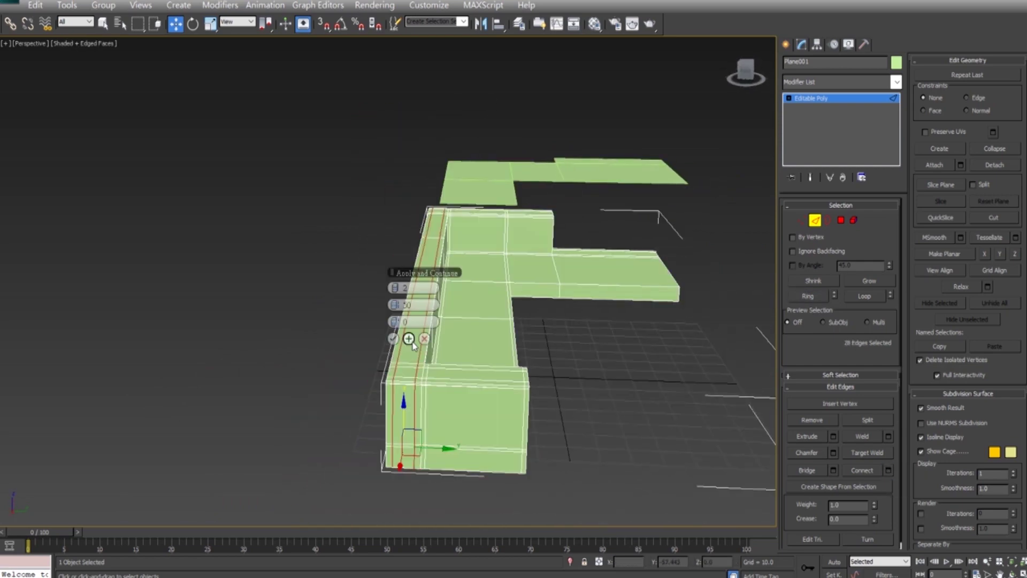
{"action": "scroll", "coordinate": [419, 305], "scroll_direction": "up", "scroll_amount": 3}
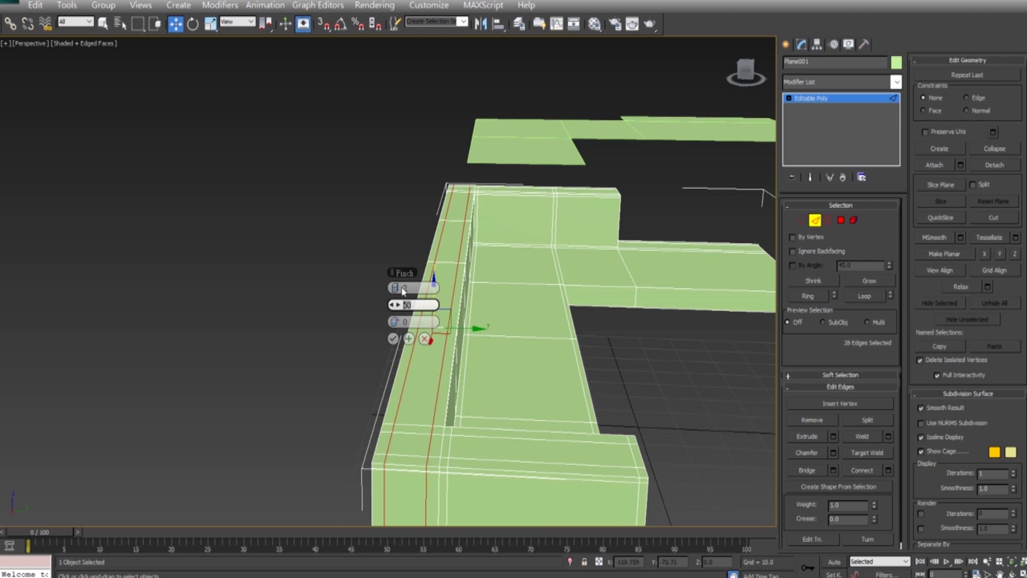
{"action": "scroll", "coordinate": [456, 413], "scroll_direction": "down", "scroll_amount": 5}
{"action": "left_click", "coordinate": [582, 412]}
Ring-select the edges at the sofa corner and connect two pinched loops
{"action": "mouse_move", "coordinate": [582, 412]}
{"action": "middle_mouse_down", "text": "alt"}
{"action": "mouse_move", "coordinate": [563, 325]}
{"action": "mouse_move", "coordinate": [464, 328]}
{"action": "mouse_move", "coordinate": [445, 343]}
{"action": "mouse_move", "coordinate": [517, 333]}
{"action": "mouse_move", "coordinate": [511, 362]}
{"action": "mouse_move", "coordinate": [436, 371]}
{"action": "mouse_move", "coordinate": [482, 353]}
{"action": "middle_mouse_up", "text": "alt"}
{"action": "scroll", "coordinate": [516, 329], "scroll_direction": "down", "scroll_amount": 3}
{"action": "left_click", "coordinate": [436, 357]}
{"action": "left_click", "coordinate": [820, 294]}
{"action": "middle_click_drag", "start_coordinate": [588, 417], "coordinate": [536, 428], "text": "alt"}
{"action": "left_click", "coordinate": [888, 470]}
{"action": "scroll", "coordinate": [444, 375], "scroll_direction": "up", "scroll_amount": 3}
{"action": "middle_click_drag", "start_coordinate": [444, 374], "coordinate": [408, 338], "text": "alt"}
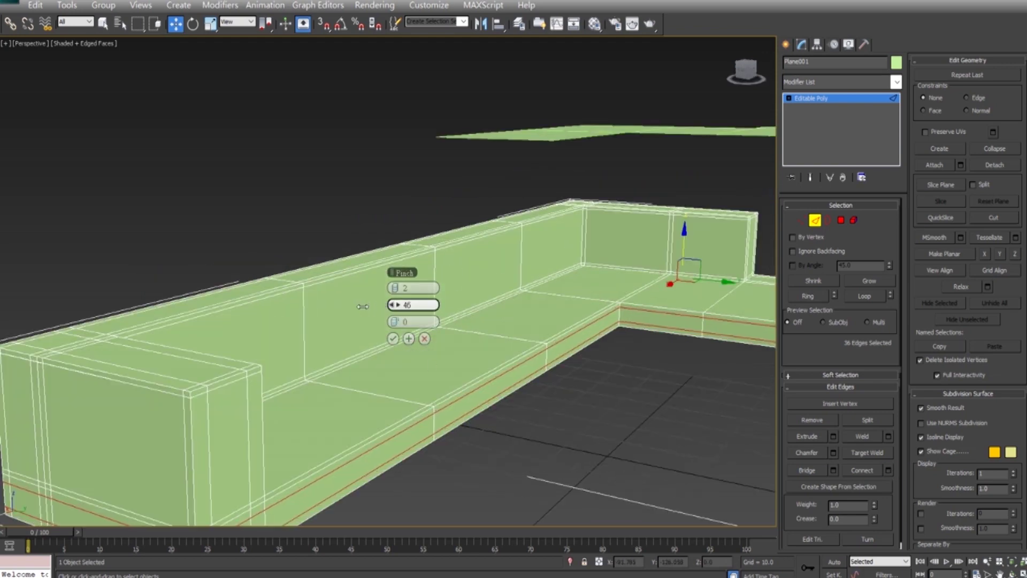
{"action": "left_click", "coordinate": [392, 338]}
Select the edge loop around the chaise seat and connect two new edges
{"action": "mouse_move", "coordinate": [656, 477]}
{"action": "middle_mouse_down", "text": "alt"}
{"action": "mouse_move", "coordinate": [528, 461]}
{"action": "mouse_move", "coordinate": [448, 383]}
{"action": "mouse_move", "coordinate": [508, 357]}
{"action": "mouse_move", "coordinate": [411, 447]}
{"action": "mouse_move", "coordinate": [312, 401]}
{"action": "mouse_move", "coordinate": [637, 362]}
{"action": "mouse_move", "coordinate": [527, 402]}
{"action": "mouse_move", "coordinate": [522, 395]}
{"action": "middle_mouse_up", "text": "alt"}
{"action": "mouse_move", "coordinate": [562, 332]}
{"action": "middle_mouse_down", "text": "alt"}
{"action": "mouse_move", "coordinate": [486, 354]}
{"action": "mouse_move", "coordinate": [507, 383]}
{"action": "mouse_move", "coordinate": [489, 348]}
{"action": "mouse_move", "coordinate": [522, 370]}
{"action": "mouse_move", "coordinate": [502, 394]}
{"action": "middle_mouse_up", "text": "alt"}
{"action": "double_click", "coordinate": [412, 257]}
{"action": "scroll", "coordinate": [506, 383], "scroll_direction": "up", "scroll_amount": 5}
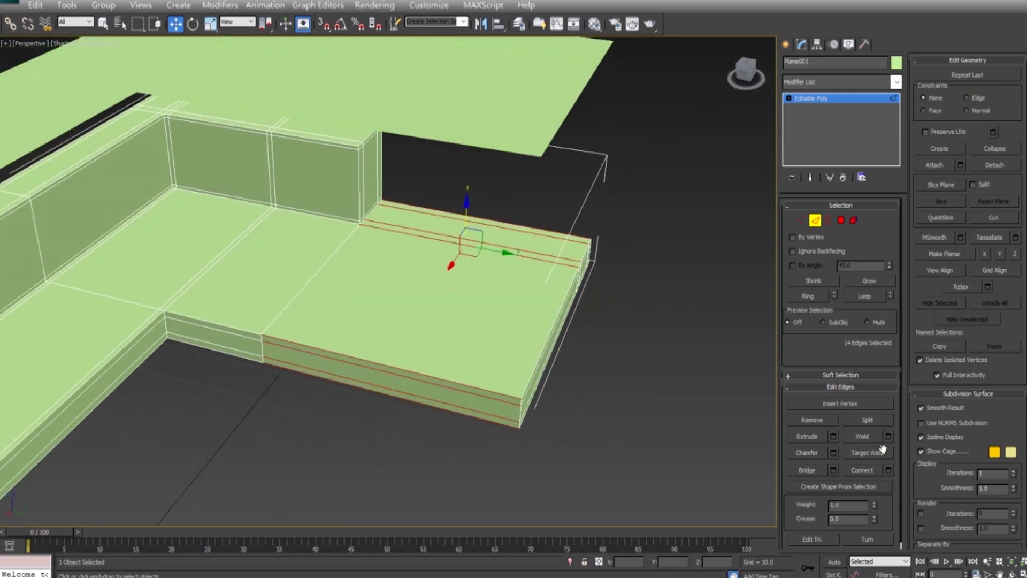
{"action": "left_click", "coordinate": [887, 470]}
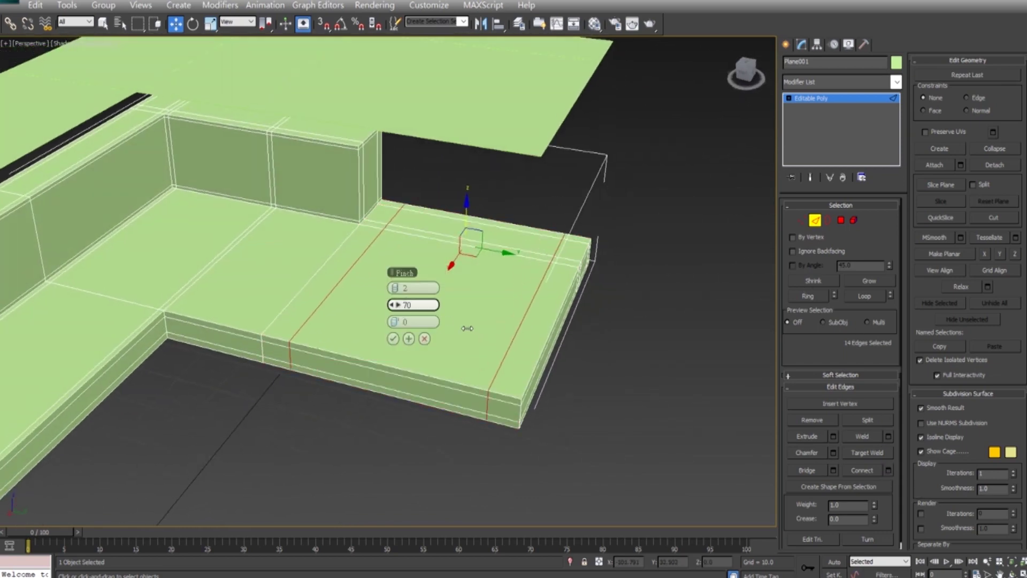
{"action": "mouse_move", "coordinate": [508, 348]}
{"action": "middle_mouse_down", "text": "alt"}
{"action": "mouse_move", "coordinate": [424, 367]}
{"action": "mouse_move", "coordinate": [367, 401]}
{"action": "mouse_move", "coordinate": [360, 392]}
{"action": "middle_mouse_up", "text": "alt"}
{"action": "left_click", "coordinate": [393, 338]}
{"action": "mouse_move", "coordinate": [393, 339]}
{"action": "middle_mouse_down", "text": "alt"}
{"action": "mouse_move", "coordinate": [610, 387]}
{"action": "mouse_move", "coordinate": [512, 360]}
{"action": "mouse_move", "coordinate": [510, 441]}
{"action": "mouse_move", "coordinate": [640, 415]}
{"action": "mouse_move", "coordinate": [509, 452]}
{"action": "mouse_move", "coordinate": [461, 362]}
{"action": "middle_mouse_up", "text": "alt"}
Select the edges along the sofa back and connect them with two loops
{"action": "scroll", "coordinate": [417, 443], "scroll_direction": "up", "scroll_amount": 5}
{"action": "middle_click_drag", "start_coordinate": [417, 443], "coordinate": [563, 334], "text": "alt"}
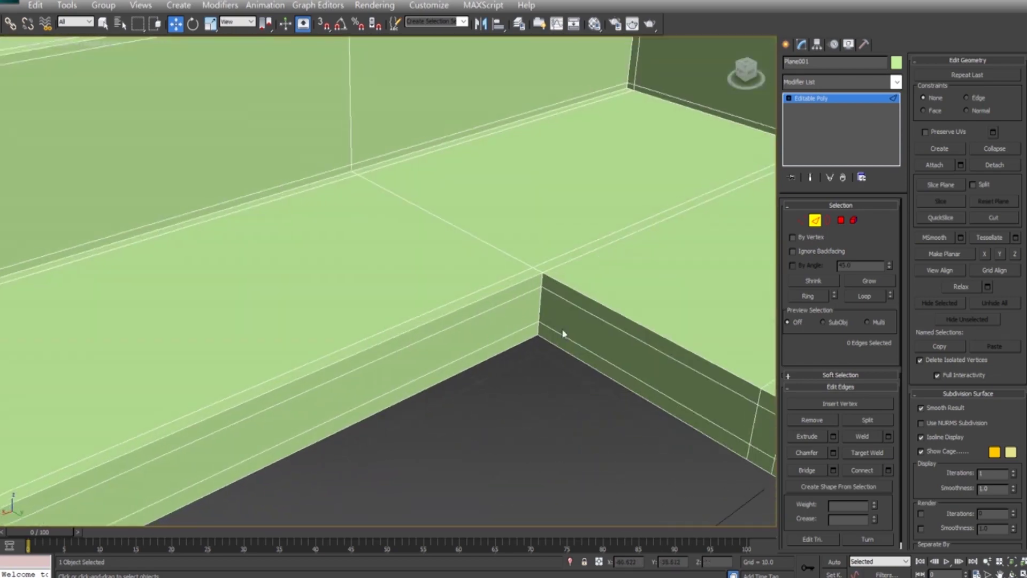
{"action": "mouse_move", "coordinate": [496, 310]}
{"action": "middle_mouse_down", "text": "alt"}
{"action": "mouse_move", "coordinate": [470, 294]}
{"action": "mouse_move", "coordinate": [510, 399]}
{"action": "middle_mouse_up", "text": "alt"}
{"action": "key", "text": "ctrl+z"}
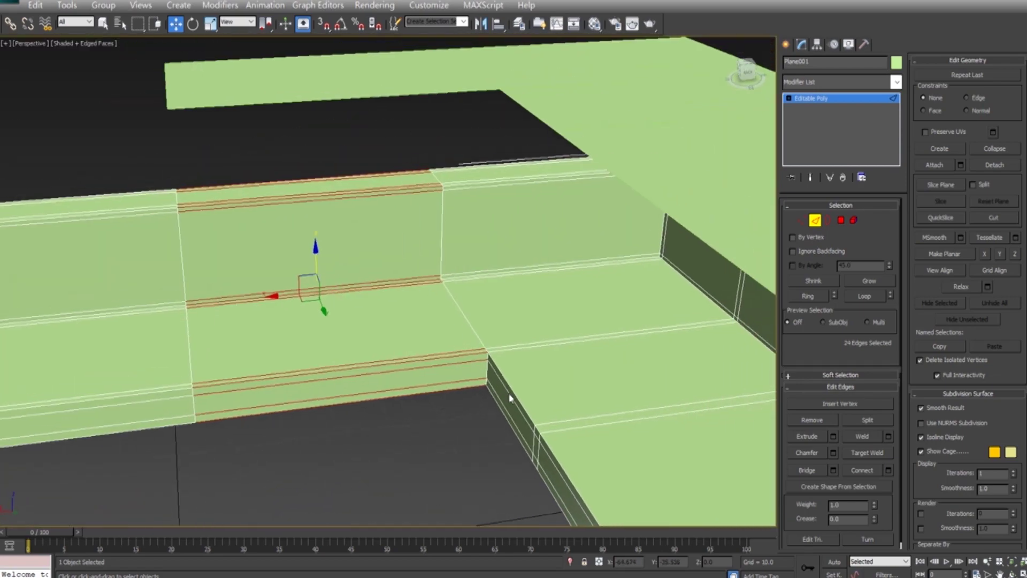
{"action": "left_click", "coordinate": [888, 471]}
{"action": "mouse_move", "coordinate": [563, 362]}
{"action": "middle_mouse_down", "text": "alt"}
{"action": "mouse_move", "coordinate": [582, 391]}
{"action": "mouse_move", "coordinate": [428, 337]}
{"action": "mouse_move", "coordinate": [458, 331]}
{"action": "middle_mouse_up", "text": "alt"}
{"action": "left_click", "coordinate": [393, 338]}
Reselect the 20-edge ring and connect it with two new loops
{"action": "key", "text": "ctrl+z"}
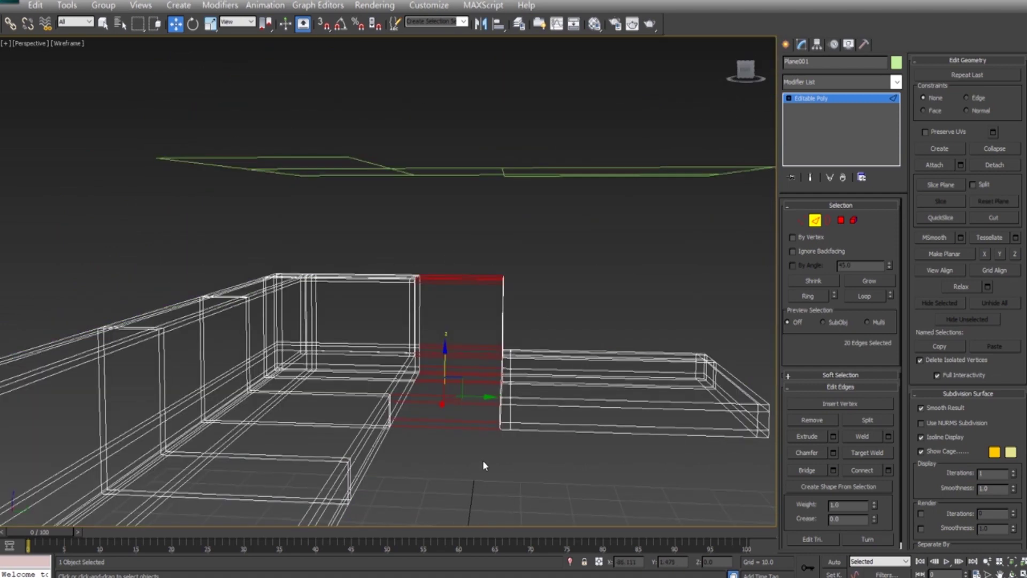
{"action": "middle_click_drag", "start_coordinate": [483, 460], "coordinate": [561, 436], "text": "alt"}
{"action": "left_click", "coordinate": [889, 470]}
{"action": "middle_click_drag", "start_coordinate": [514, 409], "coordinate": [417, 353], "text": "alt"}
{"action": "left_click", "coordinate": [399, 340]}
Build a 24-edge selection and connect it with new edges
{"action": "middle_click_drag", "start_coordinate": [481, 374], "coordinate": [438, 439], "text": "alt"}
{"action": "left_click", "coordinate": [436, 442], "text": "ctrl"}
{"action": "key", "text": "alt+r"}
{"action": "scroll", "coordinate": [551, 265], "scroll_direction": "up", "scroll_amount": 5}
{"action": "key", "text": "ctrl+shift+e"}
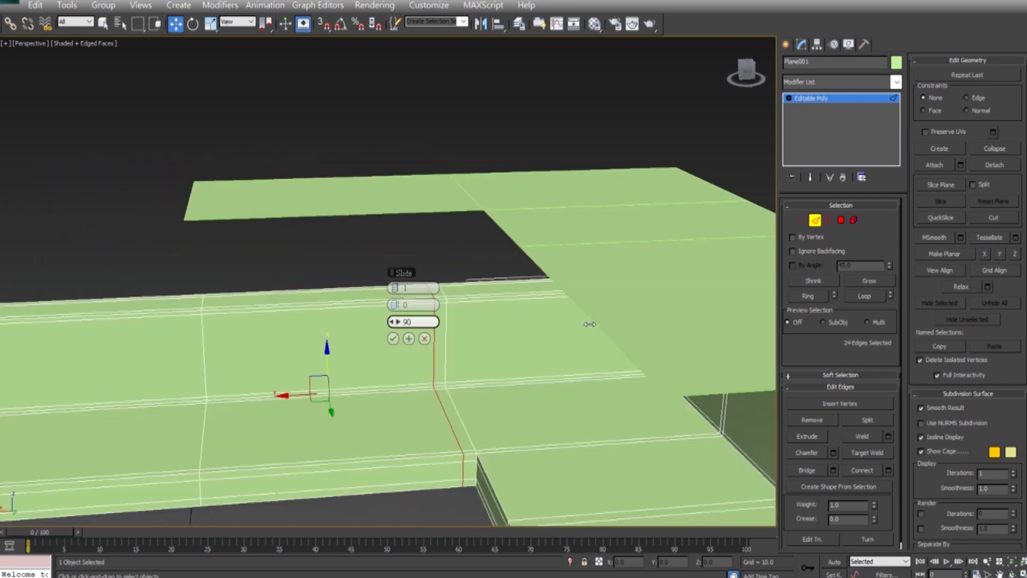
{"action": "left_click", "coordinate": [393, 339]}
Add a single edge loop near the inner corner with slide -90
{"action": "middle_click_drag", "start_coordinate": [393, 339], "coordinate": [542, 432], "text": "alt"}
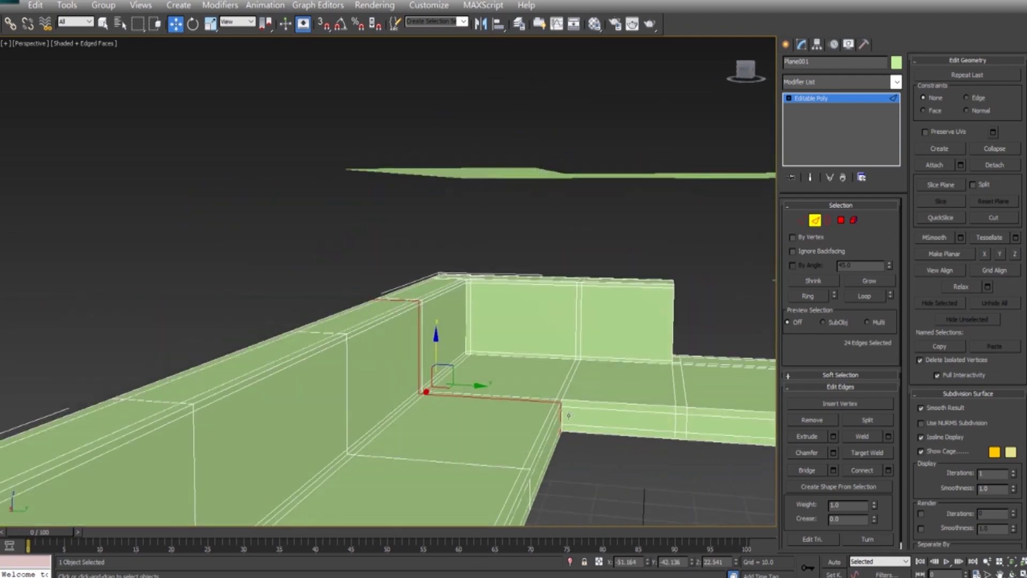
{"action": "left_click_drag", "start_coordinate": [637, 519], "coordinate": [639, 520]}
{"action": "middle_click_drag", "start_coordinate": [639, 520], "coordinate": [569, 425], "text": "alt"}
{"action": "key", "text": "ctrl+shift+e"}
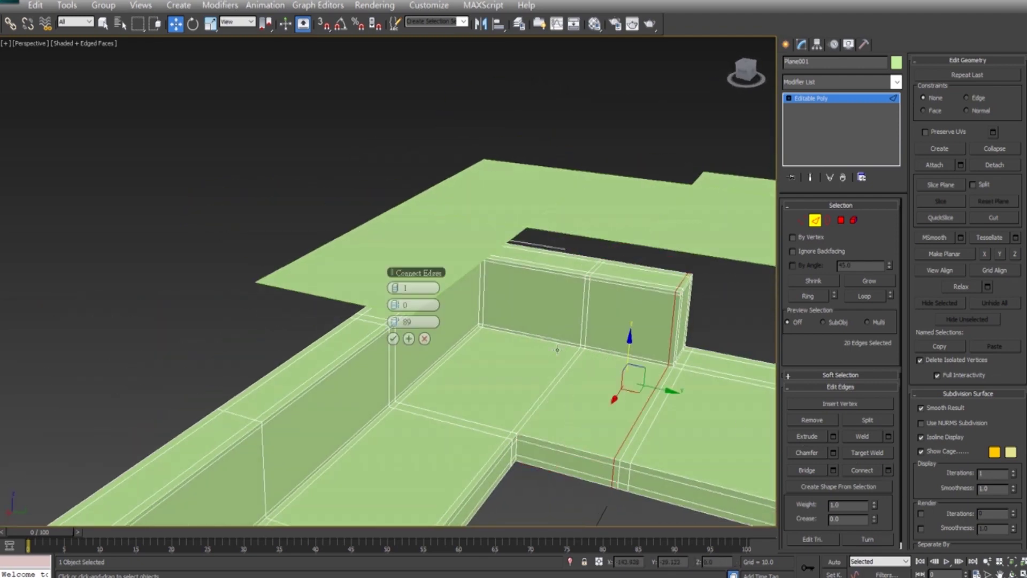
{"action": "left_click", "coordinate": [423, 305]}
{"action": "left_click", "coordinate": [393, 338]}
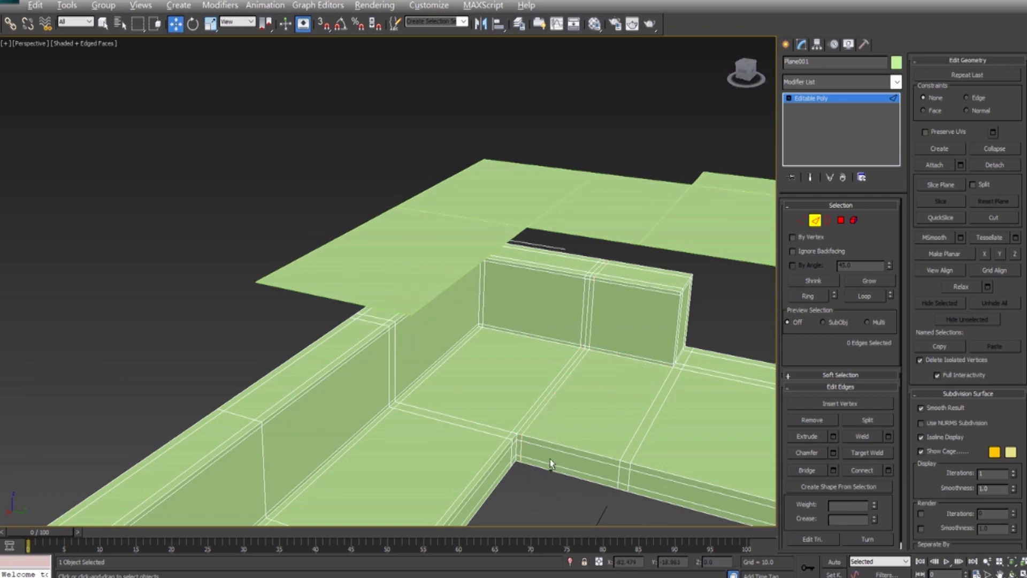
Connect the edge ring along the arm with two centred loops near the arm end
{"action": "mouse_move", "coordinate": [551, 464]}
{"action": "middle_mouse_down", "text": "alt"}
{"action": "mouse_move", "coordinate": [539, 389]}
{"action": "mouse_move", "coordinate": [504, 451]}
{"action": "mouse_move", "coordinate": [475, 368]}
{"action": "mouse_move", "coordinate": [482, 308]}
{"action": "middle_mouse_up", "text": "alt"}
{"action": "key", "text": "ctrl+z"}
{"action": "left_click", "coordinate": [889, 470]}
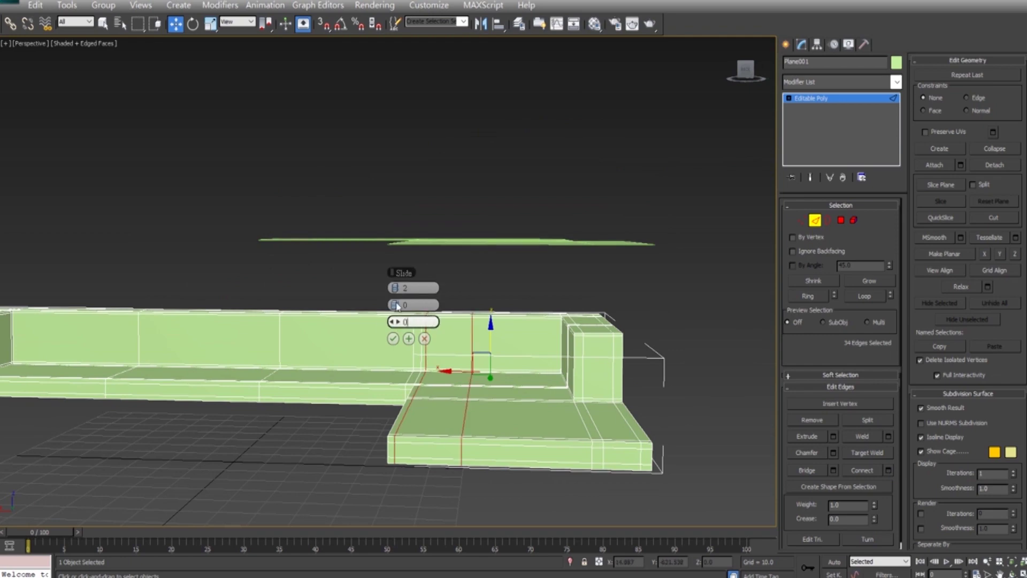
{"action": "key", "text": "Return"}
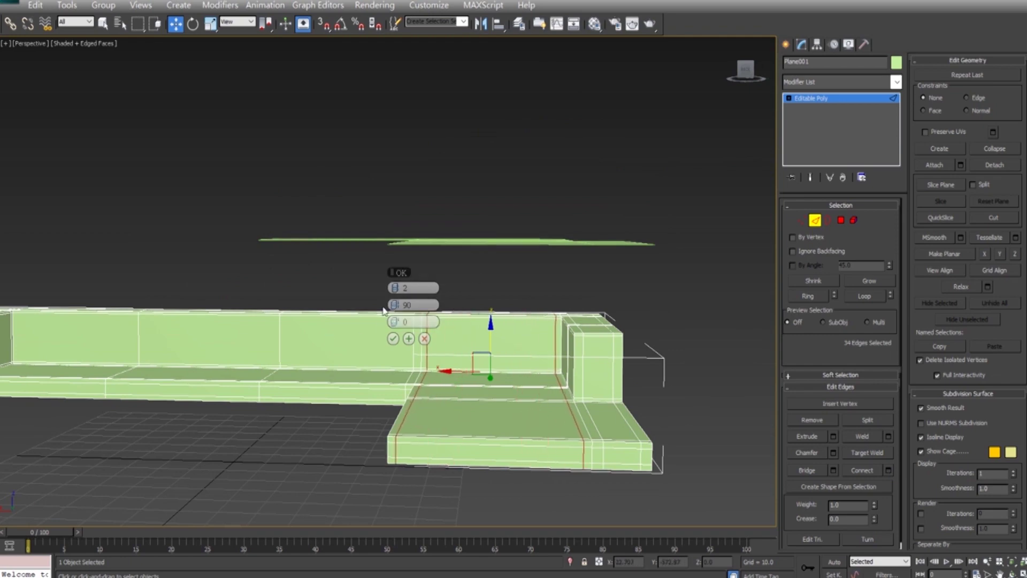
{"action": "middle_click_drag", "start_coordinate": [384, 310], "coordinate": [403, 341], "text": "alt"}
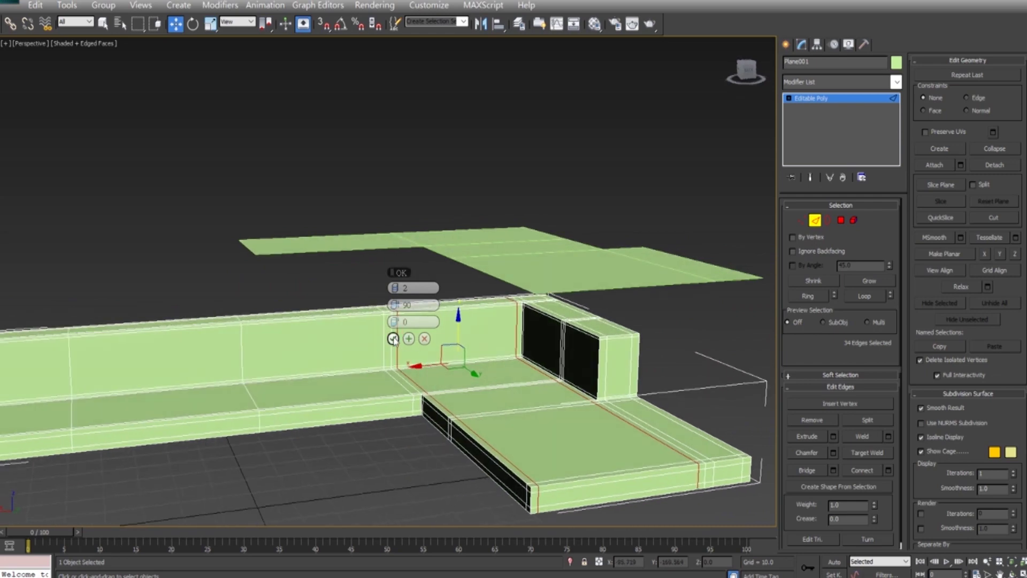
{"action": "left_click", "coordinate": [393, 338]}
Turn on Use NURMS Subdivision to smooth the sofa body
{"action": "middle_click_drag", "start_coordinate": [399, 469], "coordinate": [439, 407], "text": "alt"}
{"action": "scroll", "coordinate": [439, 407], "scroll_direction": "down", "scroll_amount": 3}
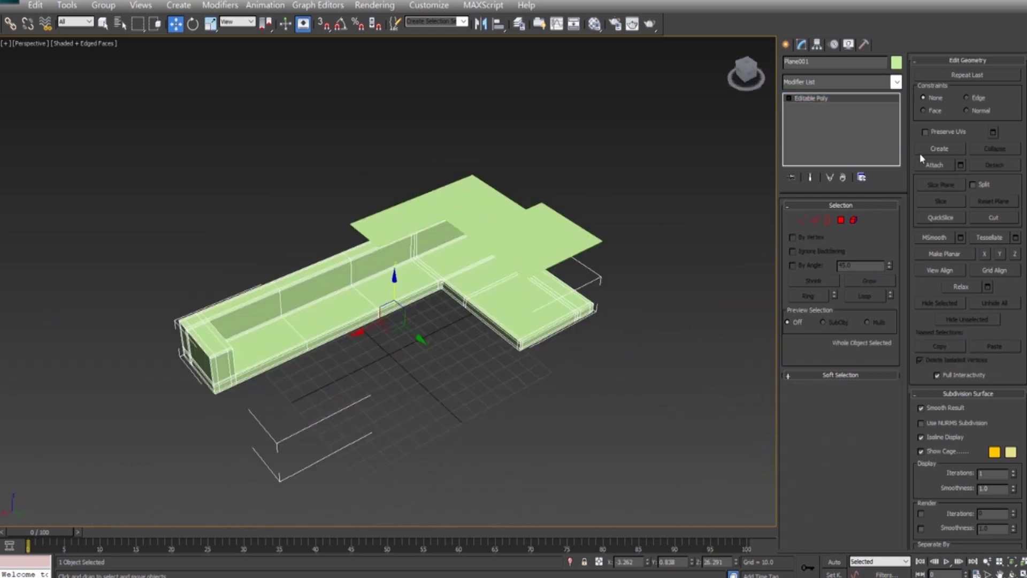
{"action": "left_click", "coordinate": [920, 423]}
{"action": "scroll", "coordinate": [482, 278], "scroll_direction": "up", "scroll_amount": 3}
{"action": "mouse_move", "coordinate": [514, 283]}
{"action": "middle_mouse_down", "text": "alt"}
{"action": "mouse_move", "coordinate": [443, 266]}
{"action": "mouse_move", "coordinate": [340, 367]}
{"action": "mouse_move", "coordinate": [401, 345]}
{"action": "mouse_move", "coordinate": [538, 338]}
{"action": "mouse_move", "coordinate": [572, 316]}
{"action": "middle_mouse_up", "text": "alt"}
Add a Shell modifier to the flat seat plane with Inner Amount 5
{"action": "scroll", "coordinate": [475, 245], "scroll_direction": "up", "scroll_amount": 5}
{"action": "left_click", "coordinate": [476, 265]}
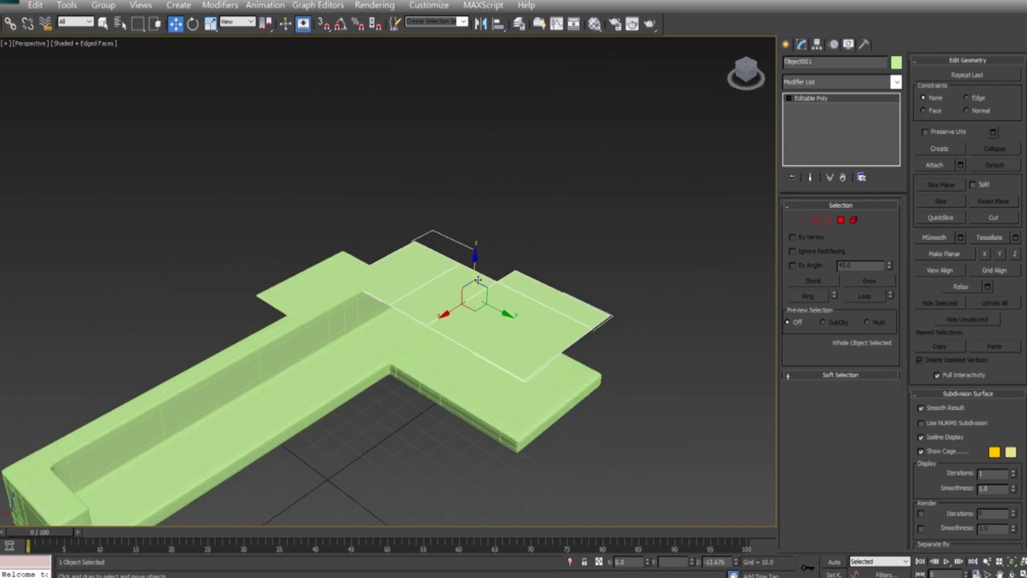
{"action": "mouse_move", "coordinate": [476, 264]}
{"action": "middle_mouse_down", "text": "alt"}
{"action": "mouse_move", "coordinate": [407, 379]}
{"action": "mouse_move", "coordinate": [409, 369]}
{"action": "mouse_move", "coordinate": [423, 382]}
{"action": "middle_mouse_up", "text": "alt"}
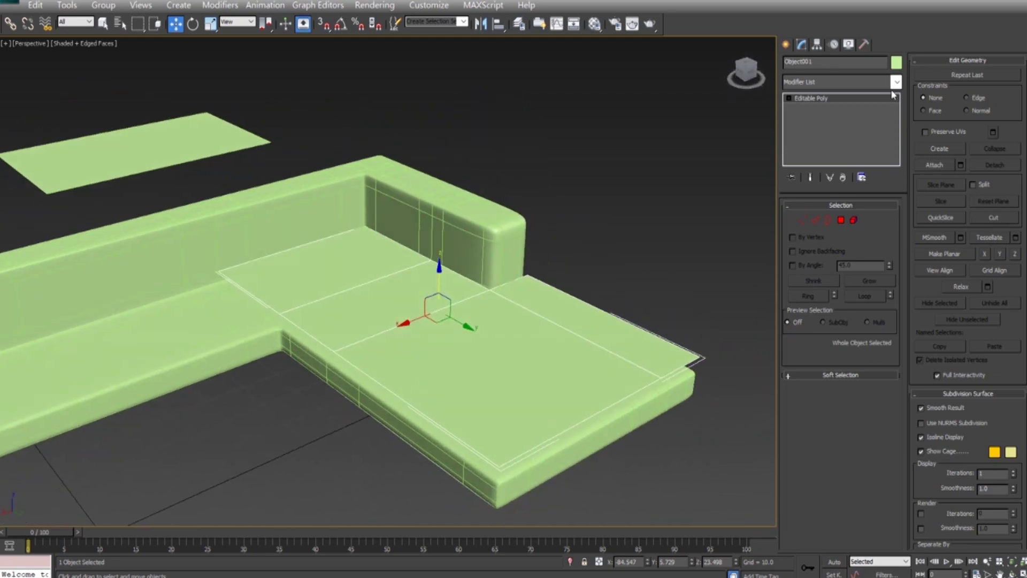
{"action": "left_click", "coordinate": [895, 82]}
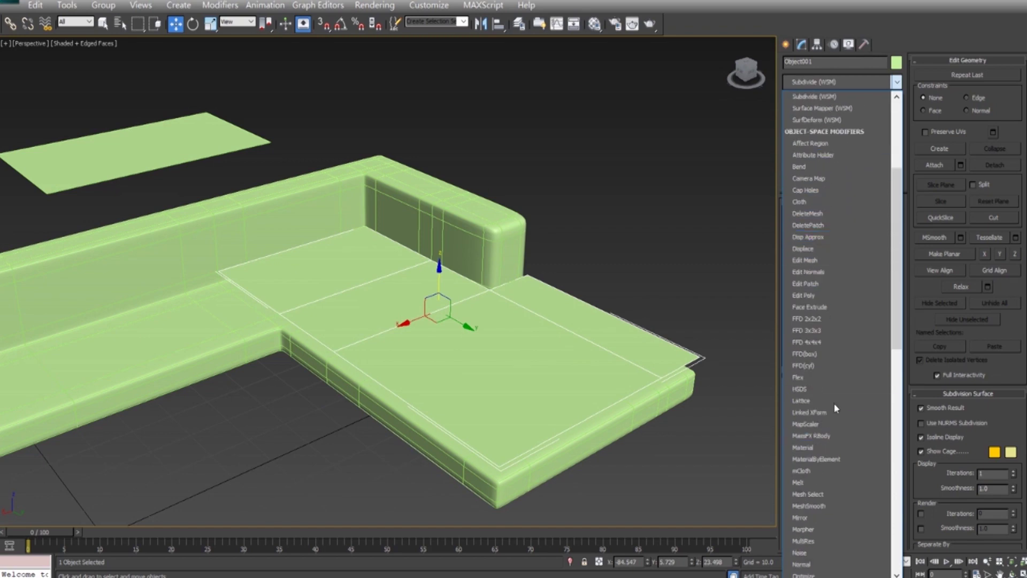
{"action": "scroll", "coordinate": [844, 245], "scroll_direction": "down", "scroll_amount": 10}
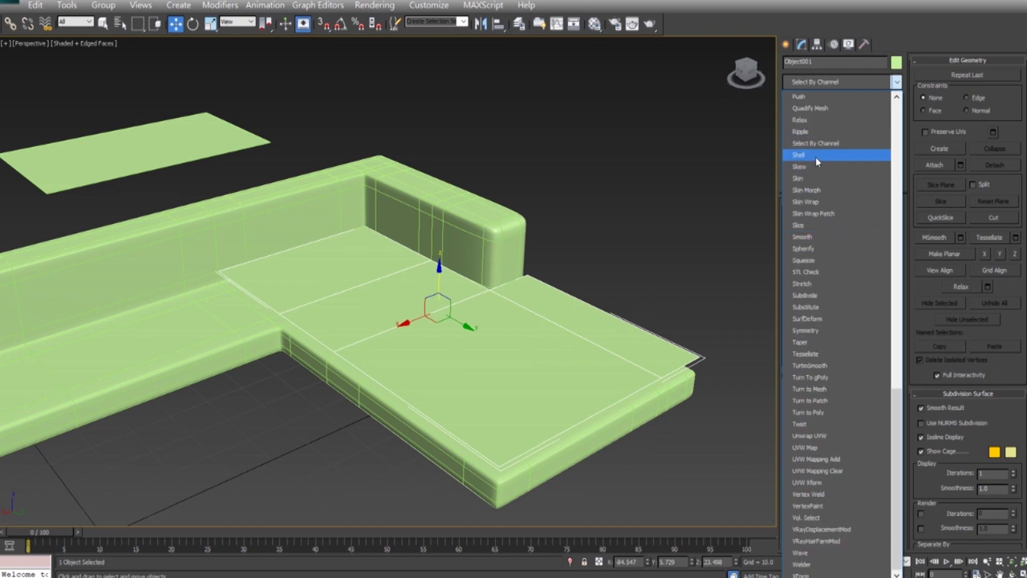
{"action": "left_click", "coordinate": [816, 156]}
{"action": "left_click_drag", "start_coordinate": [884, 219], "coordinate": [884, 208]}
{"action": "mouse_move", "coordinate": [588, 374]}
{"action": "middle_mouse_down", "text": "alt"}
{"action": "mouse_move", "coordinate": [534, 417]}
{"action": "mouse_move", "coordinate": [435, 426]}
{"action": "mouse_move", "coordinate": [454, 481]}
{"action": "middle_mouse_up", "text": "alt"}
{"action": "type", "text": "5"}
{"action": "key", "text": "Return"}
Convert the shelled seat cushion to an editable poly
{"action": "mouse_move", "coordinate": [482, 320]}
{"action": "middle_mouse_down", "text": "alt"}
{"action": "mouse_move", "coordinate": [493, 348]}
{"action": "mouse_move", "coordinate": [508, 278]}
{"action": "mouse_move", "coordinate": [519, 308]}
{"action": "middle_mouse_up", "text": "alt"}
{"action": "mouse_move", "coordinate": [464, 392]}
{"action": "middle_mouse_down", "text": "alt"}
{"action": "mouse_move", "coordinate": [397, 394]}
{"action": "mouse_move", "coordinate": [444, 398]}
{"action": "middle_mouse_up", "text": "alt"}
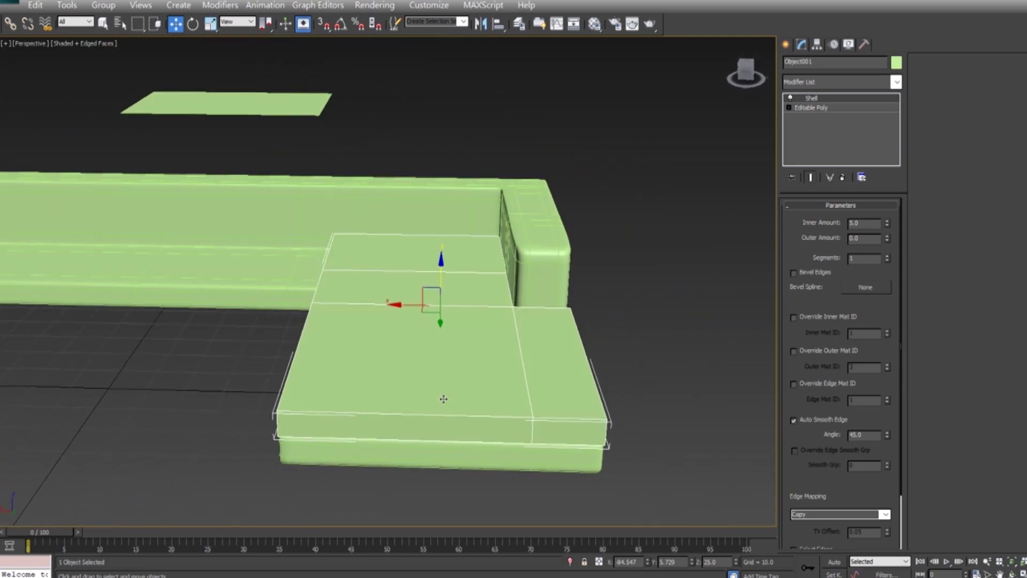
{"action": "right_click", "coordinate": [465, 269]}
{"action": "mouse_move", "coordinate": [554, 409]}
{"action": "left_click", "coordinate": [607, 420]}
Connect the selected cushion edges into two support loops with pinch 50
{"action": "mouse_move", "coordinate": [468, 298]}
{"action": "middle_mouse_down", "text": "alt"}
{"action": "mouse_move", "coordinate": [412, 171]}
{"action": "mouse_move", "coordinate": [479, 475]}
{"action": "mouse_move", "coordinate": [909, 392]}
{"action": "middle_mouse_up", "text": "alt"}
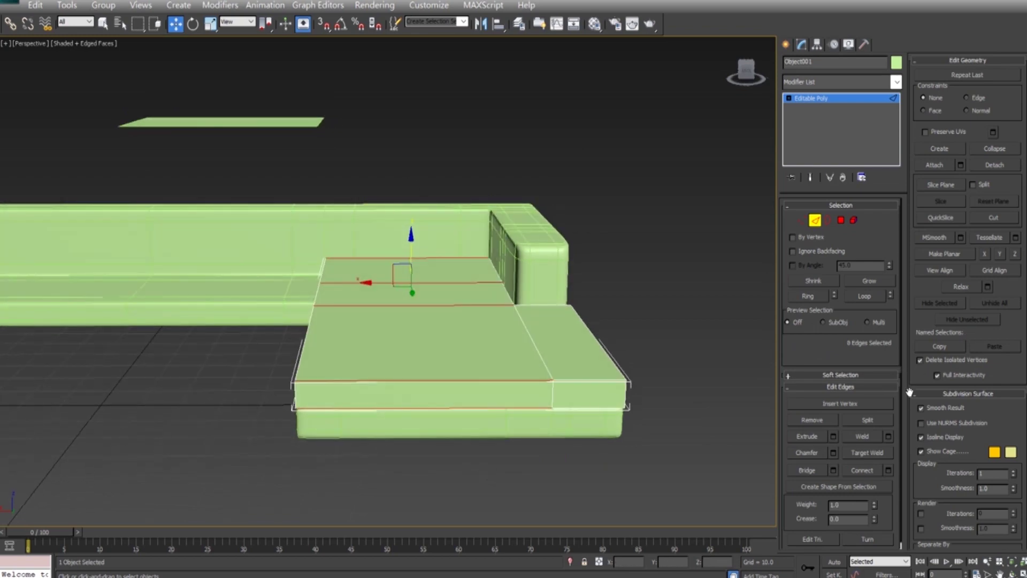
{"action": "left_click", "coordinate": [888, 470]}
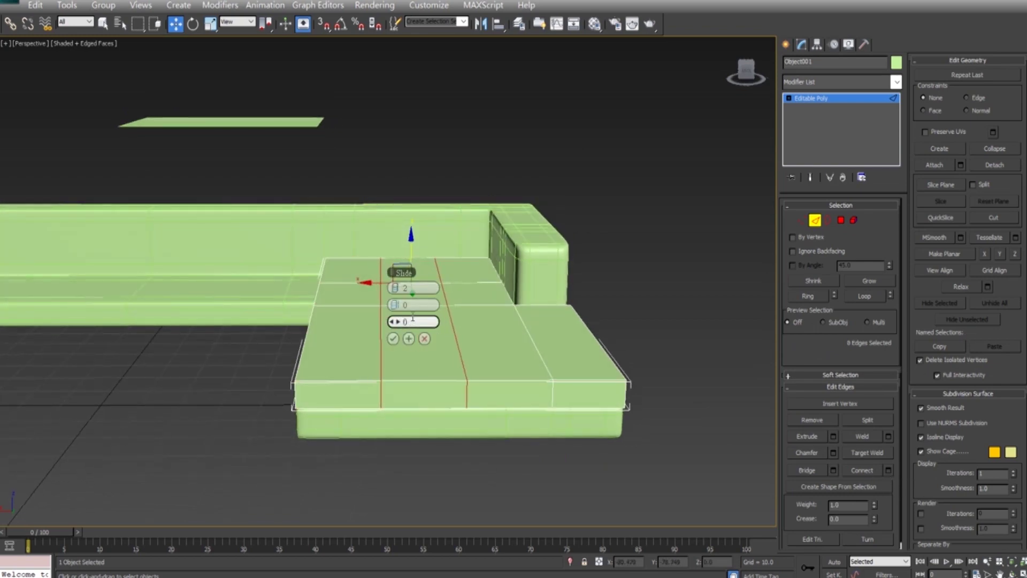
{"action": "mouse_move", "coordinate": [378, 310]}
{"action": "middle_mouse_down", "text": "alt"}
{"action": "mouse_move", "coordinate": [417, 408]}
{"action": "mouse_move", "coordinate": [412, 396]}
{"action": "middle_mouse_up", "text": "alt"}
{"action": "type", "text": "0"}
{"action": "key", "text": "Tab"}
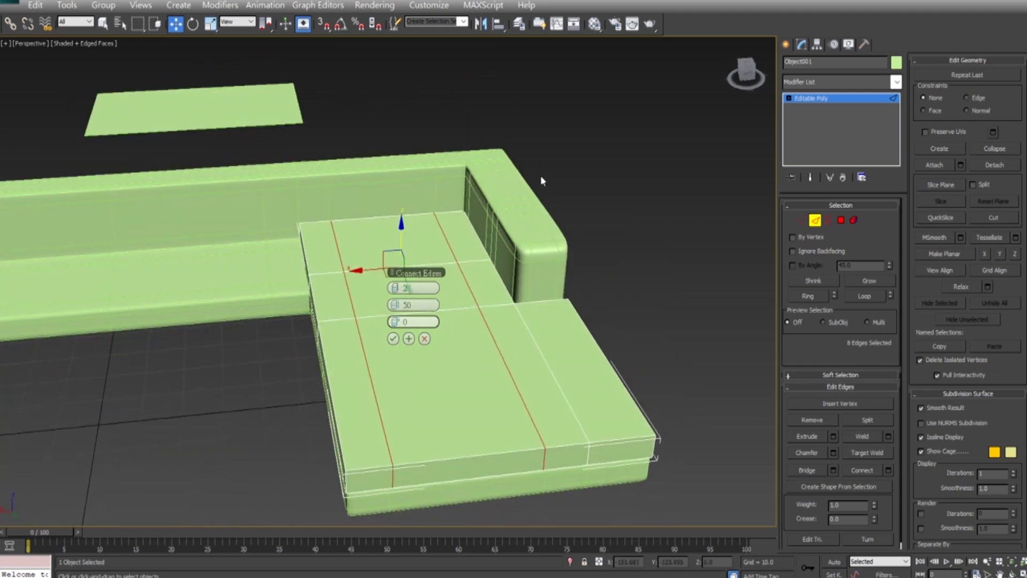
{"action": "middle_click_drag", "start_coordinate": [545, 195], "coordinate": [374, 377], "text": "alt"}
{"action": "left_click", "coordinate": [394, 338]}
Add another connected edge loop on the opposite side of the sofa body
{"action": "mouse_move", "coordinate": [391, 446]}
{"action": "middle_mouse_down", "text": "alt"}
{"action": "mouse_move", "coordinate": [583, 455]}
{"action": "mouse_move", "coordinate": [541, 450]}
{"action": "middle_mouse_up", "text": "alt"}
{"action": "middle_click_drag", "start_coordinate": [544, 327], "coordinate": [594, 343], "text": "alt"}
{"action": "left_click", "coordinate": [888, 470]}
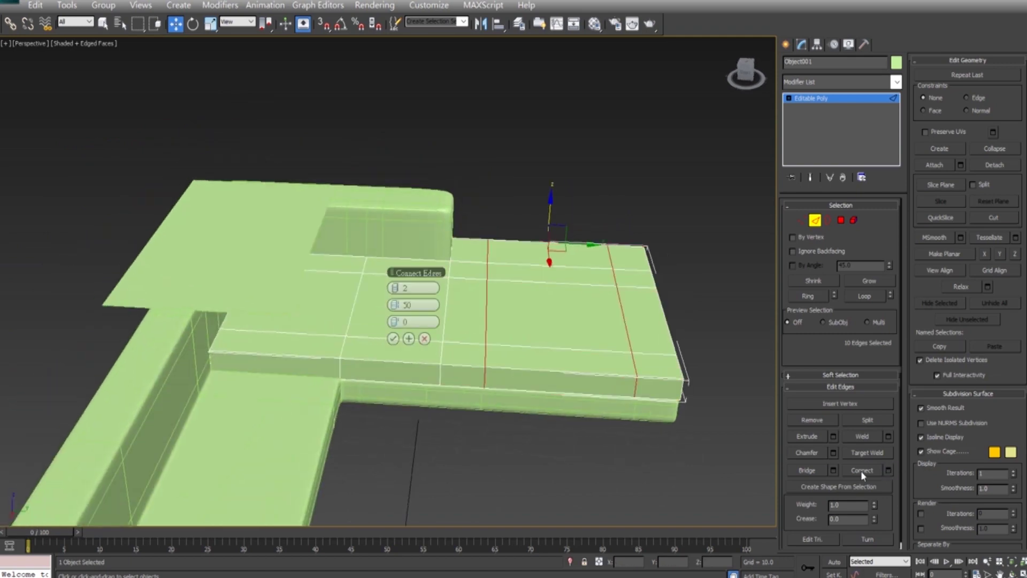
{"action": "left_click", "coordinate": [408, 340]}
{"action": "middle_click_drag", "start_coordinate": [406, 345], "coordinate": [556, 379], "text": "alt"}
{"action": "scroll", "coordinate": [556, 378], "scroll_direction": "up", "scroll_amount": 3}
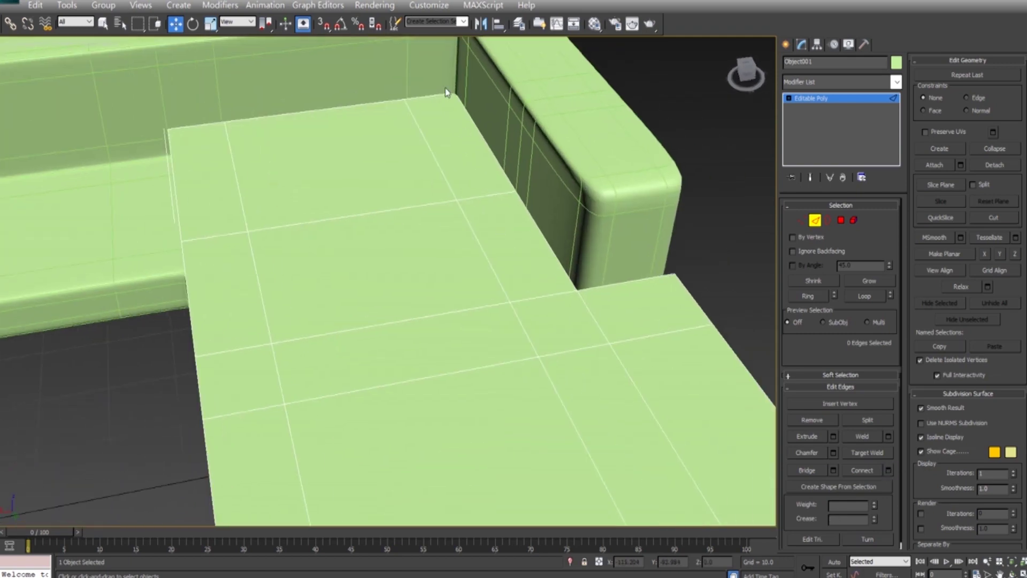
{"action": "scroll", "coordinate": [644, 298], "scroll_direction": "down", "scroll_amount": 4}
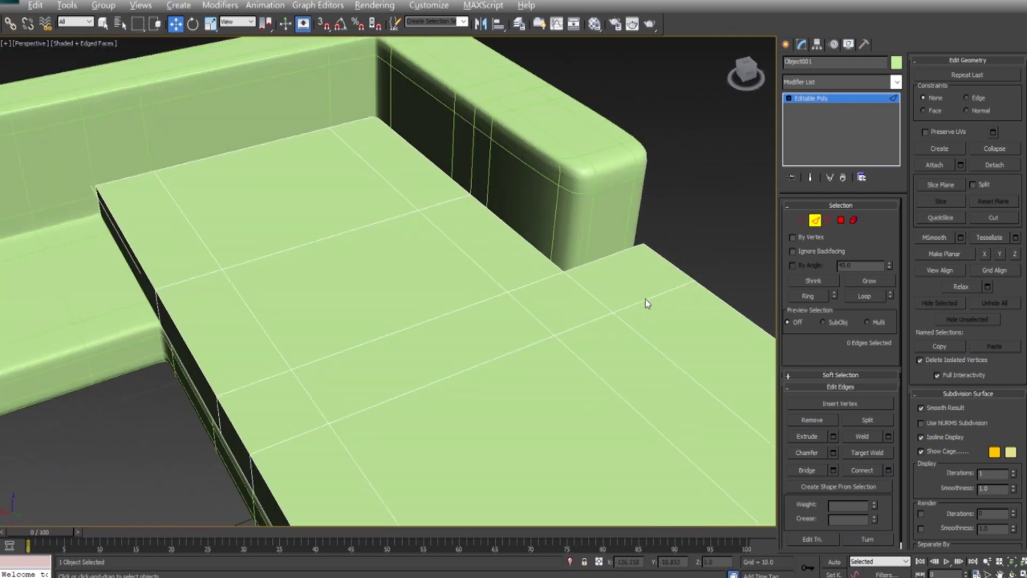
{"action": "scroll", "coordinate": [640, 294], "scroll_direction": "down", "scroll_amount": 2}
{"action": "mouse_move", "coordinate": [640, 294]}
{"action": "middle_mouse_down", "text": "alt"}
{"action": "mouse_move", "coordinate": [484, 302]}
{"action": "mouse_move", "coordinate": [484, 351]}
{"action": "middle_mouse_up", "text": "alt"}
Connect a ring of seat edges and slide the new edge pair sideways
{"action": "key", "text": "ctrl+z"}
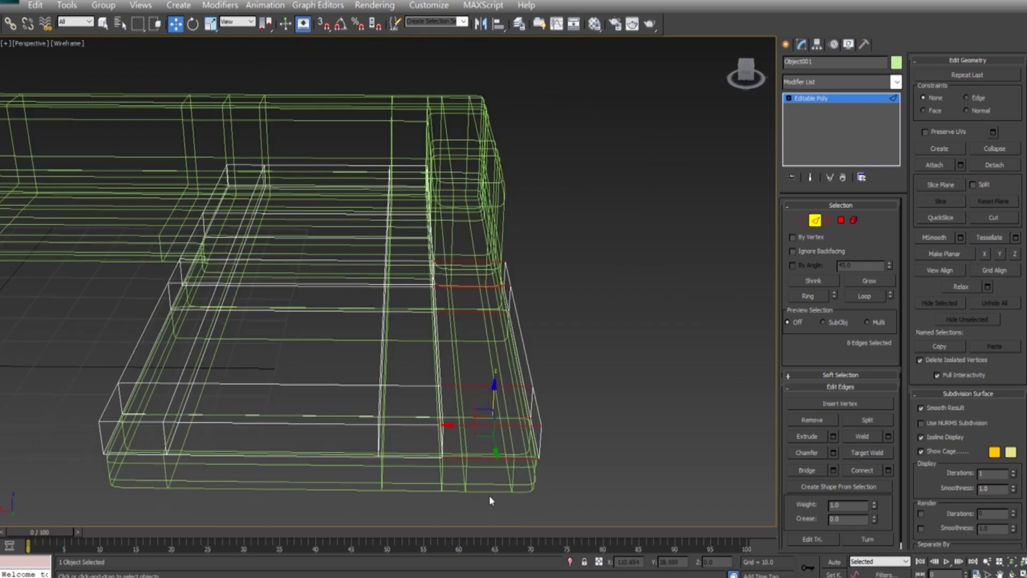
{"action": "middle_click_drag", "start_coordinate": [488, 496], "coordinate": [535, 481], "text": "alt"}
{"action": "left_click", "coordinate": [889, 471]}
{"action": "mouse_move", "coordinate": [481, 342]}
{"action": "middle_mouse_down", "text": "alt"}
{"action": "mouse_move", "coordinate": [408, 305]}
{"action": "mouse_move", "coordinate": [583, 369]}
{"action": "middle_mouse_up", "text": "alt"}
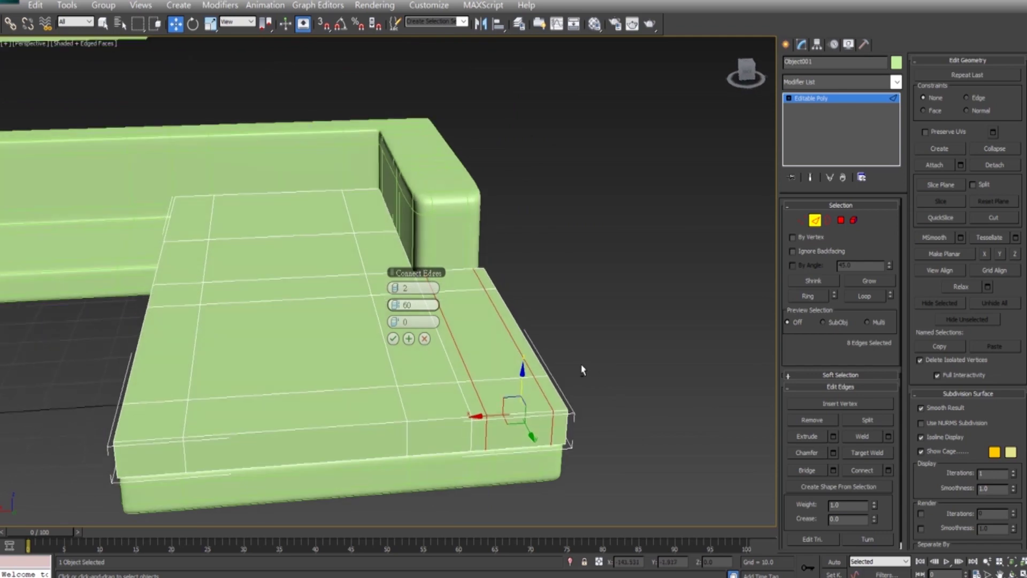
{"action": "middle_click_drag", "start_coordinate": [340, 309], "coordinate": [405, 304], "text": "alt"}
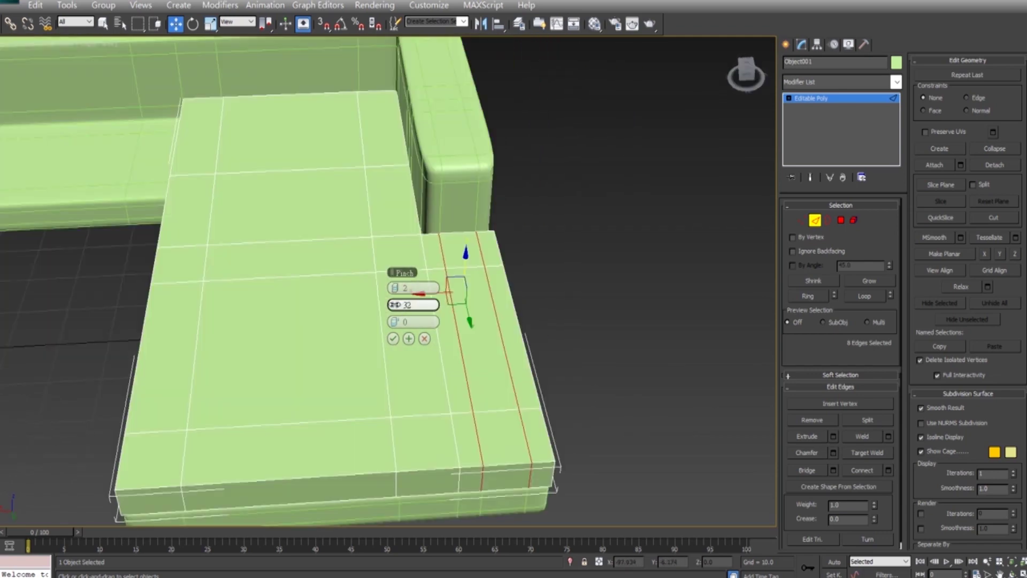
{"action": "left_click_drag", "start_coordinate": [394, 304], "coordinate": [440, 309]}
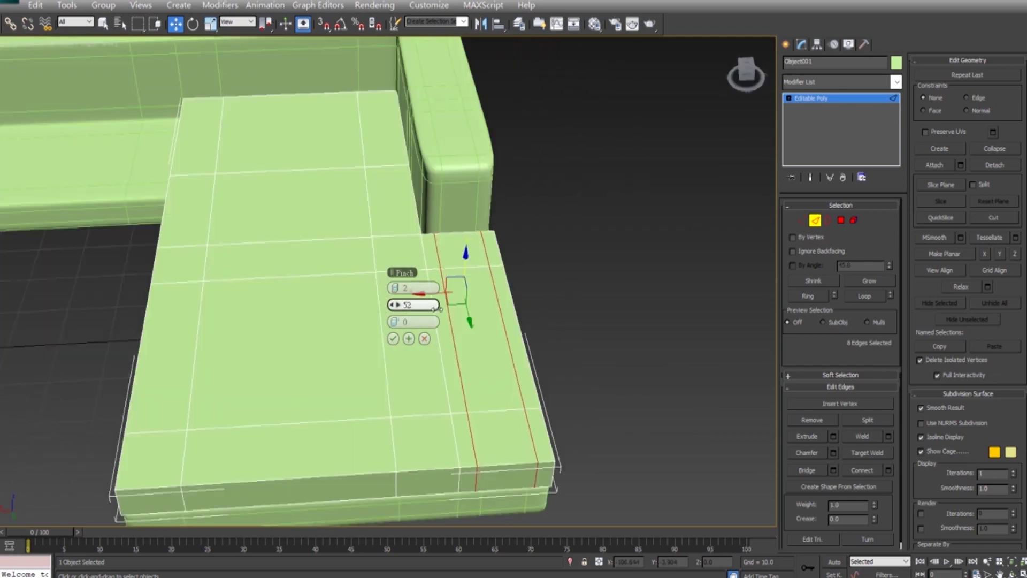
{"action": "left_click", "coordinate": [393, 339]}
Select eight edges across the seat, checking them in wireframe view
{"action": "middle_click_drag", "start_coordinate": [567, 338], "coordinate": [447, 355], "text": "alt"}
{"action": "left_click_drag", "start_coordinate": [388, 123], "coordinate": [453, 402]}
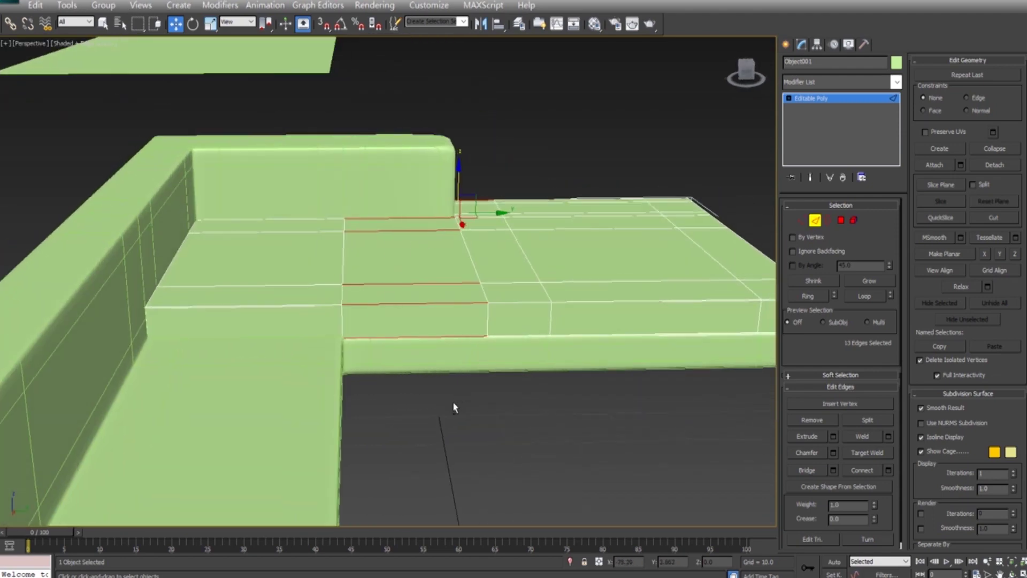
{"action": "key", "text": "F3"}
{"action": "mouse_move", "coordinate": [468, 394]}
{"action": "middle_mouse_down", "text": "alt"}
{"action": "mouse_move", "coordinate": [495, 293]}
{"action": "mouse_move", "coordinate": [458, 350]}
{"action": "middle_mouse_up", "text": "alt"}
{"action": "left_click_drag", "start_coordinate": [459, 350], "coordinate": [436, 457], "text": "alt"}
{"action": "mouse_move", "coordinate": [435, 457]}
{"action": "middle_mouse_down", "text": "alt"}
{"action": "mouse_move", "coordinate": [467, 407]}
{"action": "mouse_move", "coordinate": [478, 419]}
{"action": "middle_mouse_up", "text": "alt"}
{"action": "key", "text": "F3"}
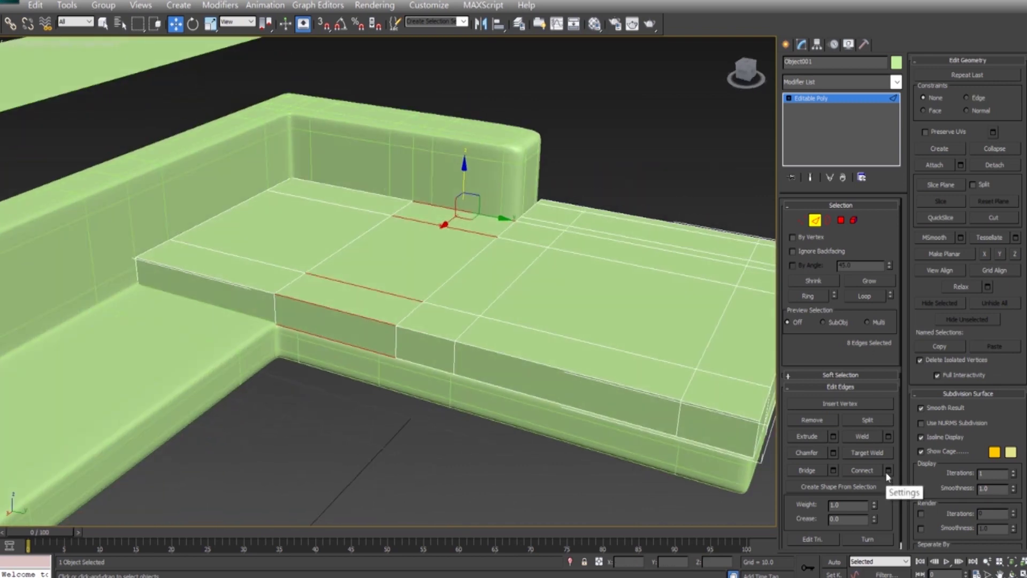
Connect the eight selected seat edges and clear the selection
{"action": "left_click", "coordinate": [888, 470]}
{"action": "middle_click_drag", "start_coordinate": [428, 257], "coordinate": [416, 300], "text": "alt"}
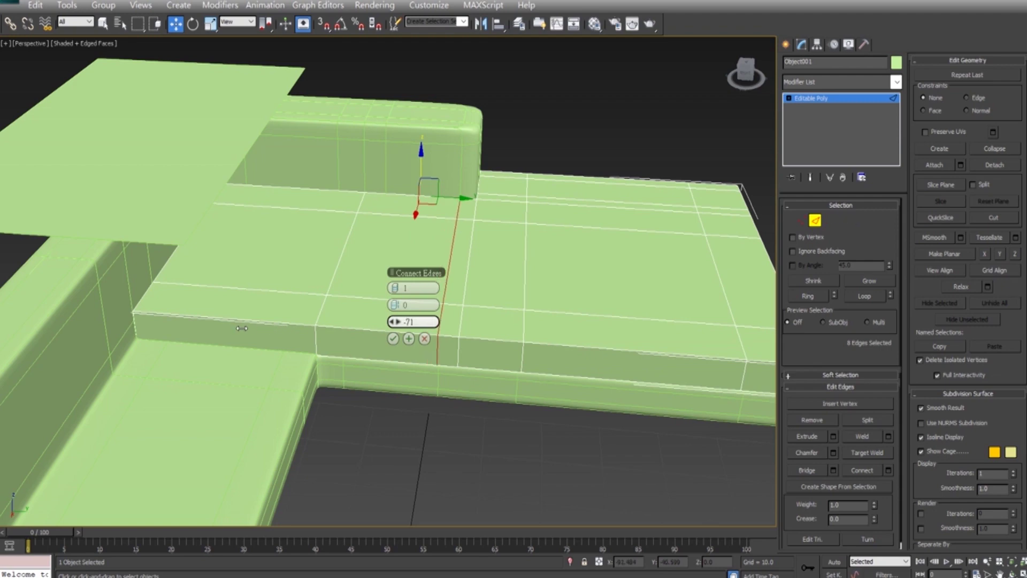
{"action": "key", "text": "Return"}
{"action": "middle_click_drag", "start_coordinate": [315, 452], "coordinate": [592, 408], "text": "alt"}
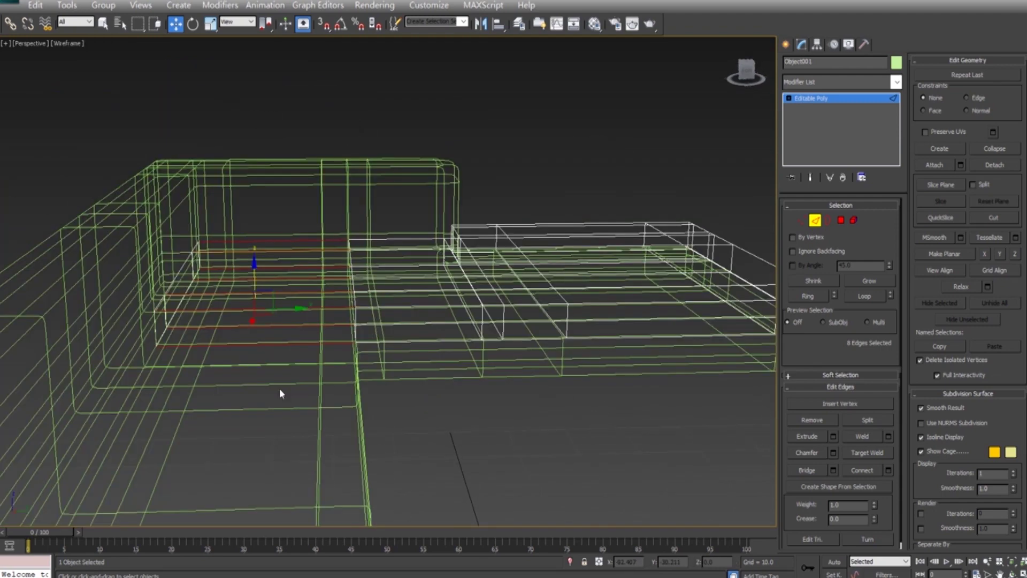
{"action": "middle_click_drag", "start_coordinate": [279, 397], "coordinate": [291, 428], "text": "alt"}
{"action": "left_click", "coordinate": [888, 470]}
{"action": "key", "text": "Return"}
{"action": "left_click", "coordinate": [413, 456]}
{"action": "middle_click_drag", "start_coordinate": [413, 457], "coordinate": [432, 428], "text": "alt"}
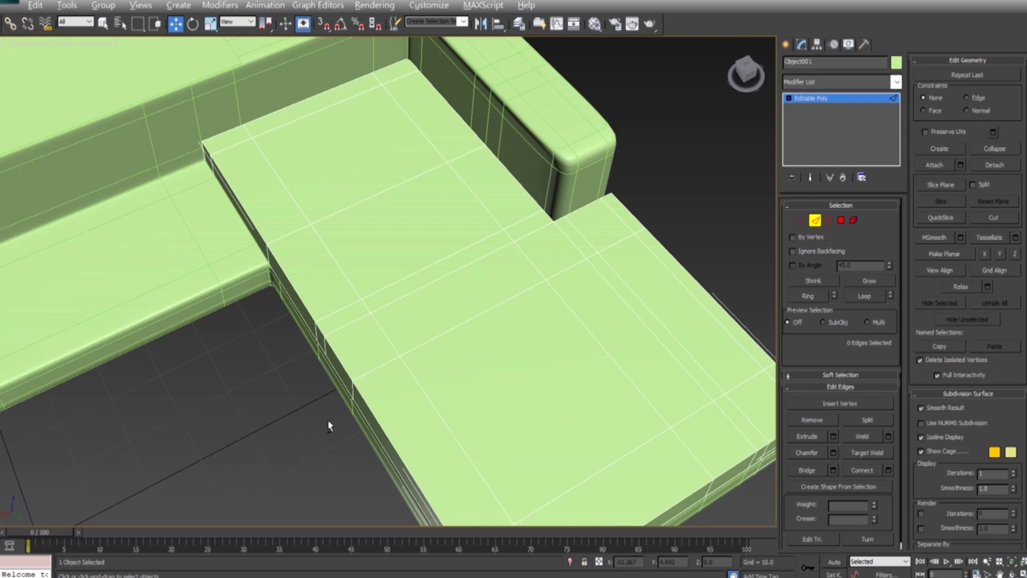
Add a final connected edge loop across the seat and exit Edge level
{"action": "middle_click_drag", "start_coordinate": [319, 426], "coordinate": [378, 367], "text": "alt"}
{"action": "middle_click_drag", "start_coordinate": [541, 309], "coordinate": [542, 371], "text": "alt"}
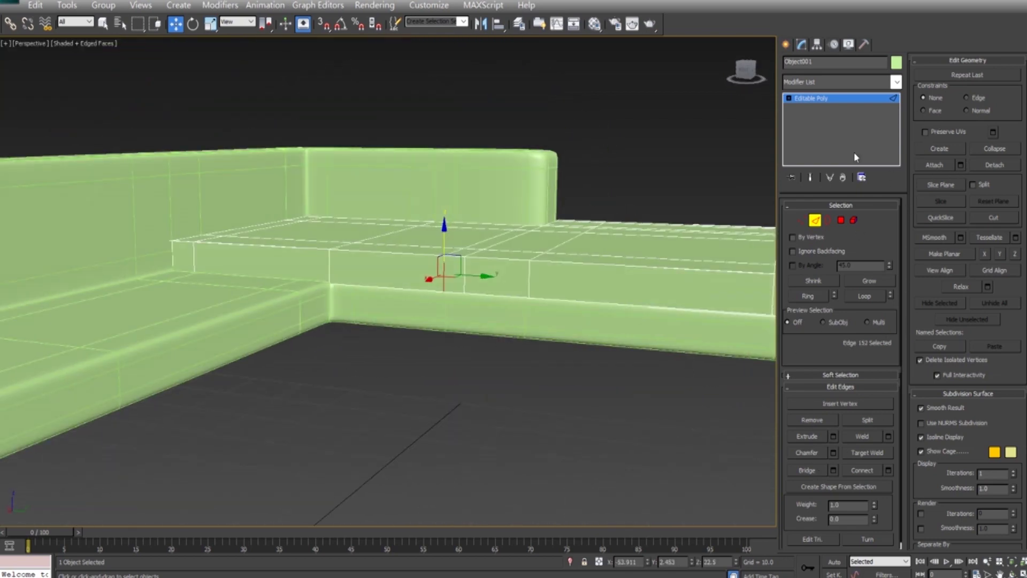
{"action": "middle_click_drag", "start_coordinate": [627, 392], "coordinate": [617, 329], "text": "alt"}
{"action": "mouse_move", "coordinate": [509, 356]}
{"action": "middle_mouse_down", "text": "alt"}
{"action": "mouse_move", "coordinate": [462, 373]}
{"action": "mouse_move", "coordinate": [441, 338]}
{"action": "middle_mouse_up", "text": "alt"}
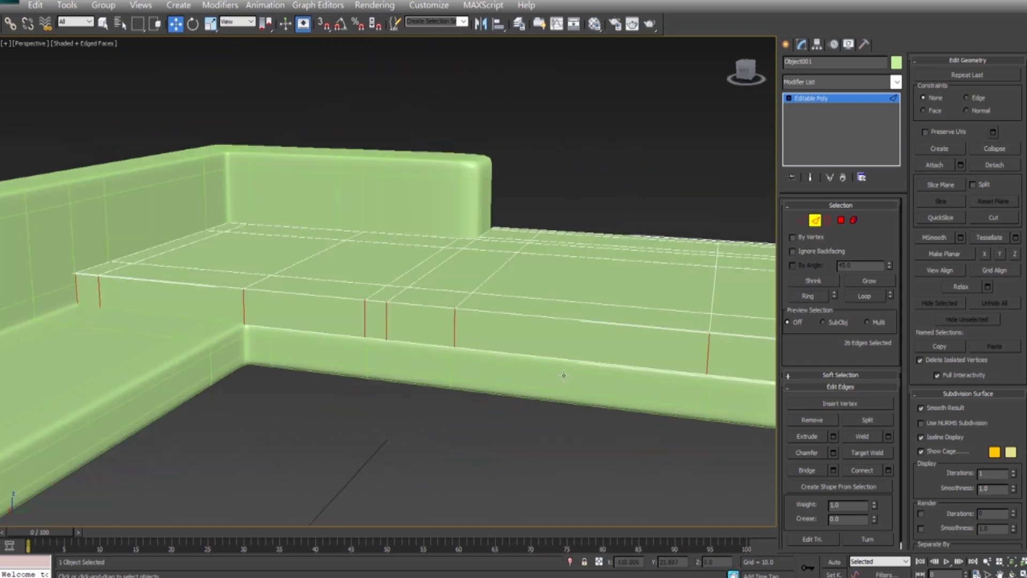
{"action": "key", "text": "ctrl+shift+e"}
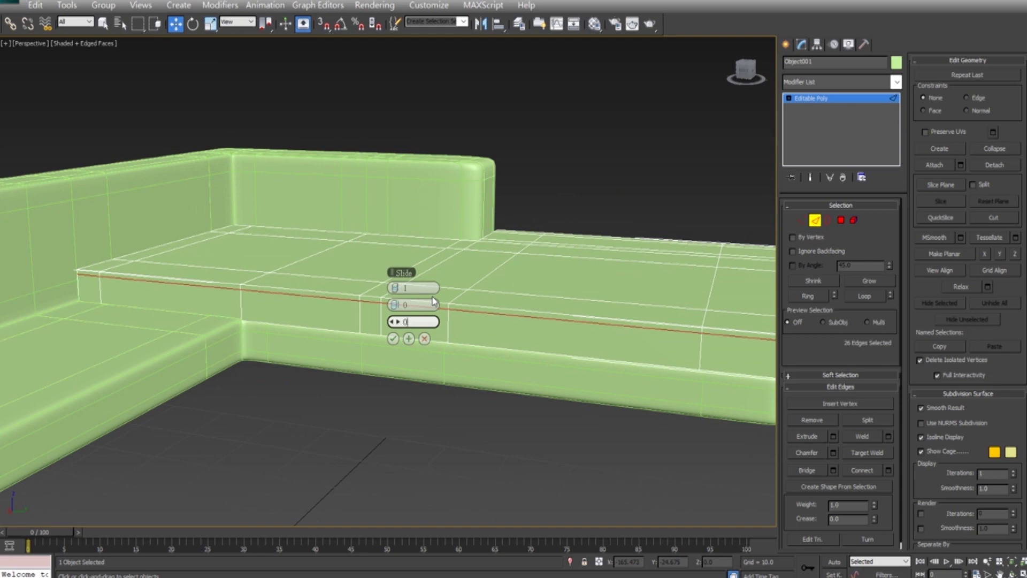
{"action": "mouse_move", "coordinate": [433, 300]}
{"action": "middle_mouse_down", "text": "alt"}
{"action": "mouse_move", "coordinate": [409, 413]}
{"action": "mouse_move", "coordinate": [392, 345]}
{"action": "mouse_move", "coordinate": [406, 300]}
{"action": "middle_mouse_up", "text": "alt"}
{"action": "left_click", "coordinate": [815, 220]}
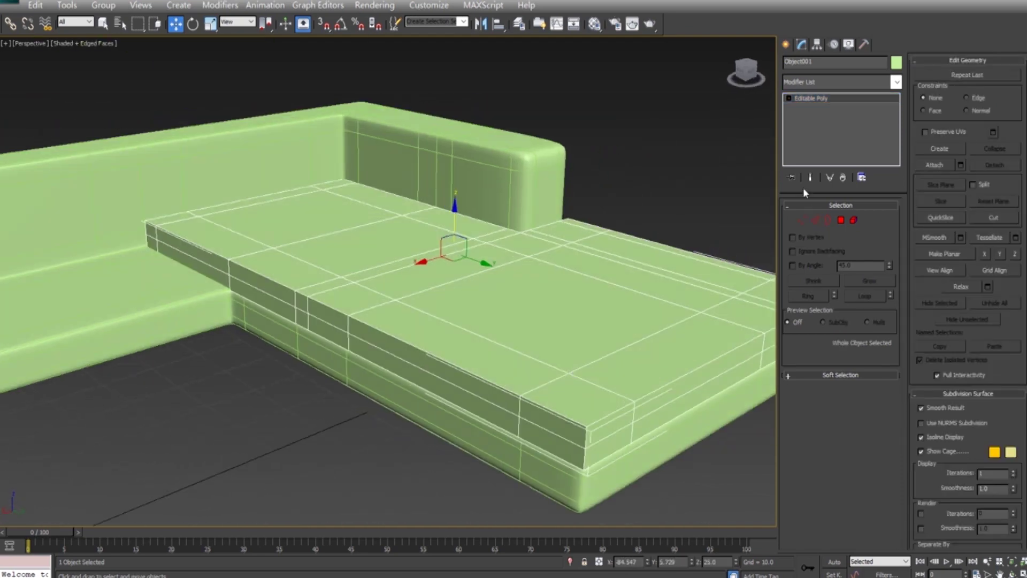
Enable Use NURMS Subdivision to smooth the sofa body
{"action": "left_click", "coordinate": [935, 423]}
{"action": "mouse_move", "coordinate": [649, 402]}
{"action": "middle_mouse_down", "text": "alt"}
{"action": "mouse_move", "coordinate": [595, 401]}
{"action": "mouse_move", "coordinate": [688, 435]}
{"action": "mouse_move", "coordinate": [709, 421]}
{"action": "middle_mouse_up", "text": "alt"}
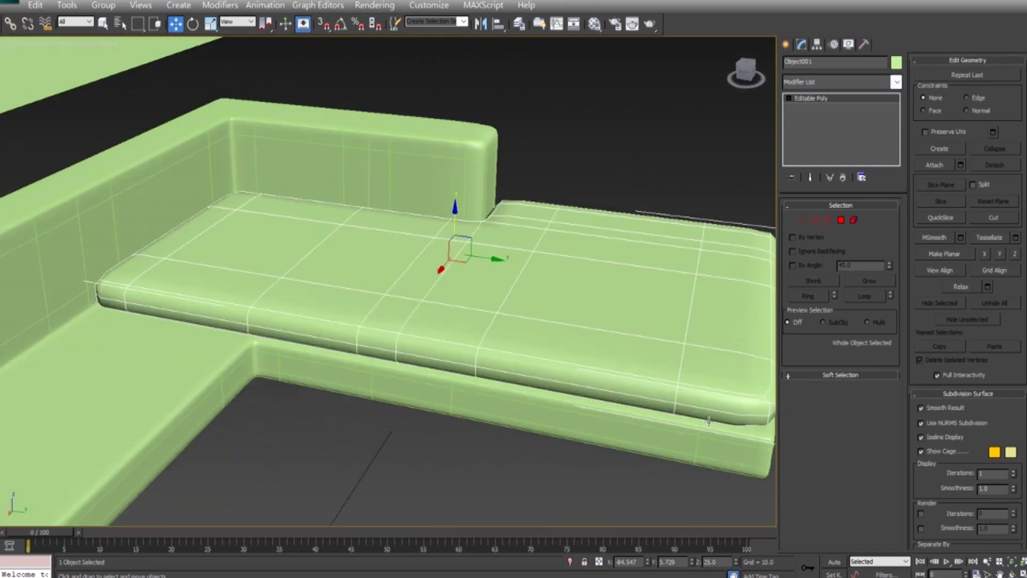
{"action": "scroll", "coordinate": [610, 415], "scroll_direction": "down", "scroll_amount": 3}
{"action": "scroll", "coordinate": [573, 412], "scroll_direction": "down", "scroll_amount": 3}
Select the flat seat plane Object002 and bring up the Modifier List
{"action": "left_click", "coordinate": [413, 251]}
{"action": "mouse_move", "coordinate": [573, 412]}
{"action": "middle_mouse_down", "text": "alt"}
{"action": "mouse_move", "coordinate": [413, 251]}
{"action": "mouse_move", "coordinate": [481, 204]}
{"action": "middle_mouse_up", "text": "alt"}
{"action": "scroll", "coordinate": [414, 251], "scroll_direction": "up", "scroll_amount": 5}
{"action": "left_click", "coordinate": [893, 80]}
{"action": "scroll", "coordinate": [832, 382], "scroll_direction": "down", "scroll_amount": 1}
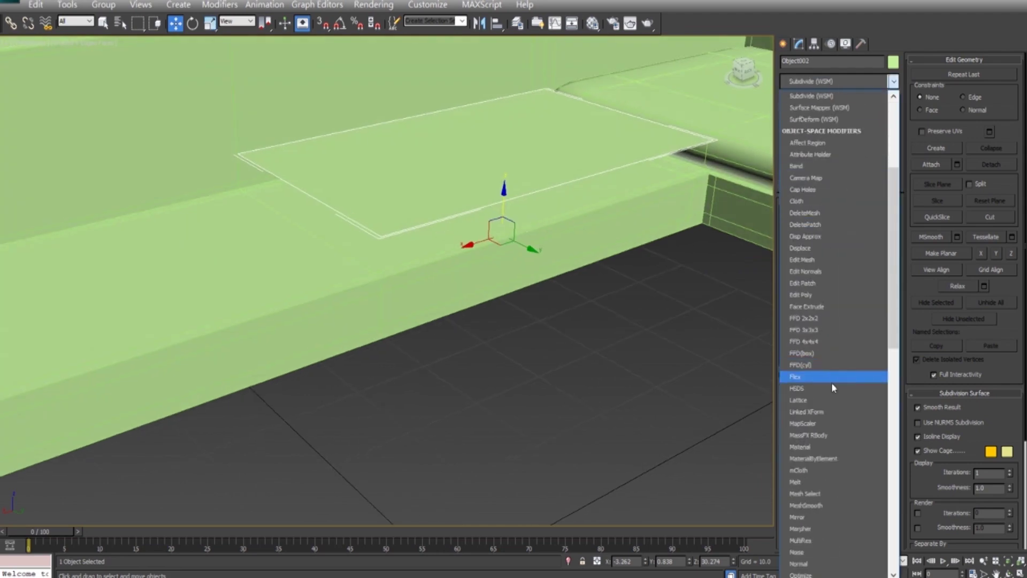
Add a Shell modifier to the plane and collapse it to Editable Poly
{"action": "key", "text": "s"}
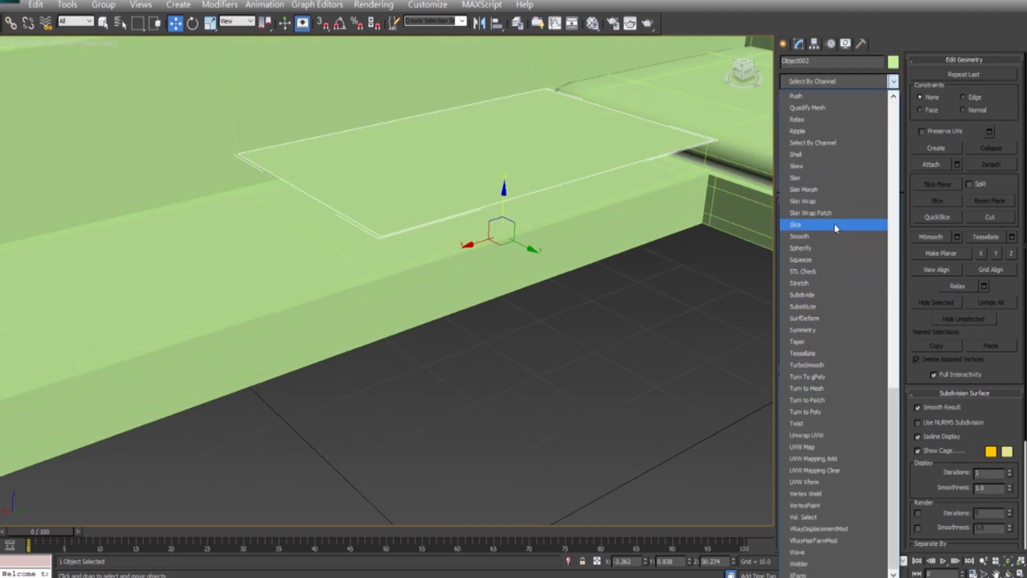
{"action": "left_click", "coordinate": [823, 155]}
{"action": "mouse_move", "coordinate": [535, 299]}
{"action": "middle_mouse_down", "text": "alt"}
{"action": "mouse_move", "coordinate": [514, 333]}
{"action": "mouse_move", "coordinate": [537, 348]}
{"action": "middle_mouse_up", "text": "alt"}
{"action": "mouse_move", "coordinate": [409, 173]}
{"action": "middle_mouse_down", "text": "alt"}
{"action": "mouse_move", "coordinate": [557, 211]}
{"action": "mouse_move", "coordinate": [539, 220]}
{"action": "mouse_move", "coordinate": [585, 245]}
{"action": "middle_mouse_up", "text": "alt"}
{"action": "right_click", "coordinate": [514, 142]}
{"action": "left_click", "coordinate": [690, 282]}
{"action": "key", "text": "2"}
Connect the slab's front edges with new support edges
{"action": "middle_click_drag", "start_coordinate": [690, 282], "coordinate": [631, 275], "text": "alt"}
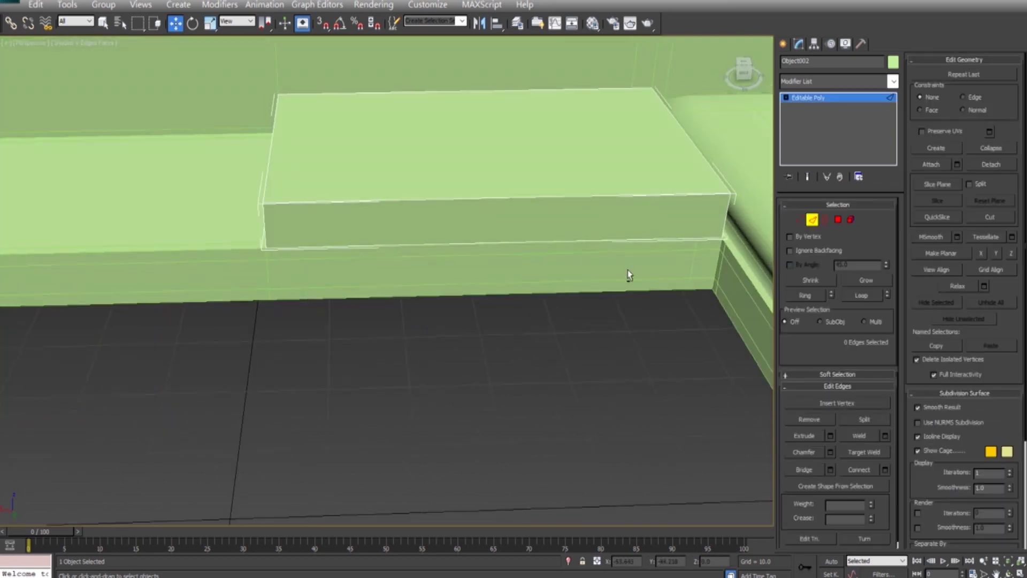
{"action": "left_click", "coordinate": [530, 251]}
{"action": "mouse_move", "coordinate": [530, 251]}
{"action": "middle_mouse_down", "text": "alt"}
{"action": "mouse_move", "coordinate": [570, 303]}
{"action": "mouse_move", "coordinate": [528, 360]}
{"action": "middle_mouse_up", "text": "alt"}
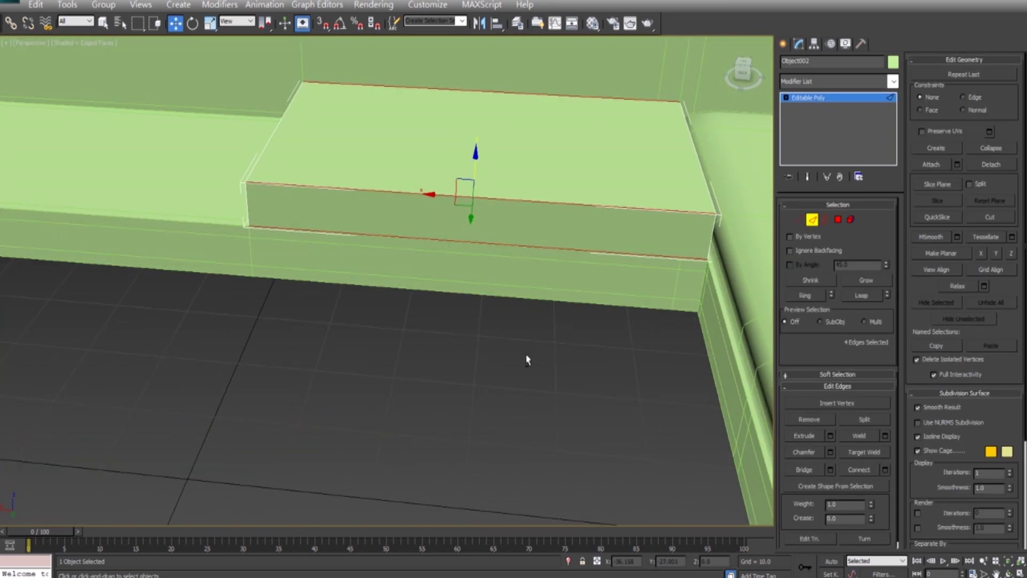
{"action": "left_click", "coordinate": [885, 470]}
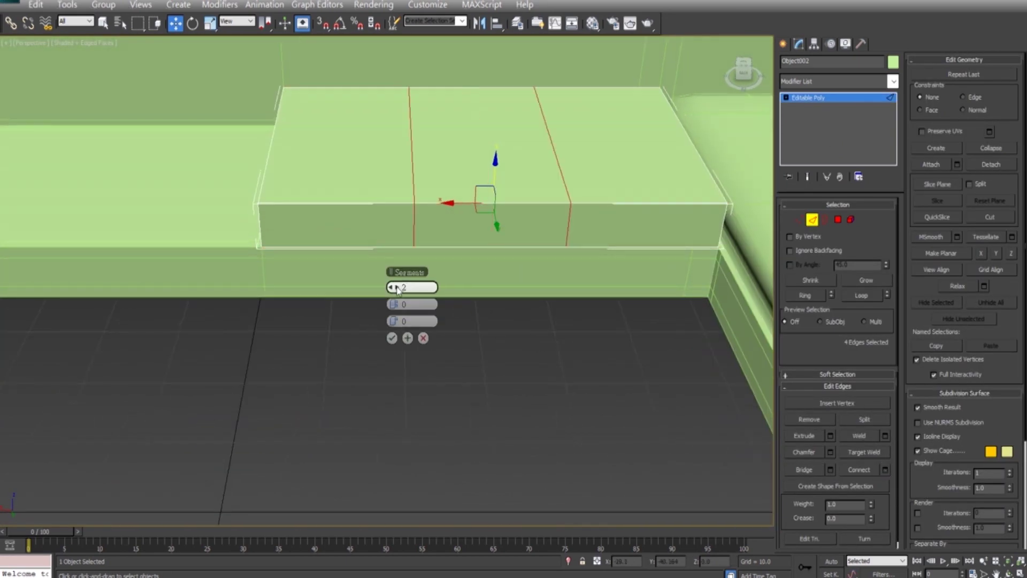
{"action": "mouse_move", "coordinate": [566, 323]}
{"action": "middle_mouse_down", "text": "alt"}
{"action": "mouse_move", "coordinate": [672, 321]}
{"action": "mouse_move", "coordinate": [745, 298]}
{"action": "mouse_move", "coordinate": [459, 335]}
{"action": "middle_mouse_up", "text": "alt"}
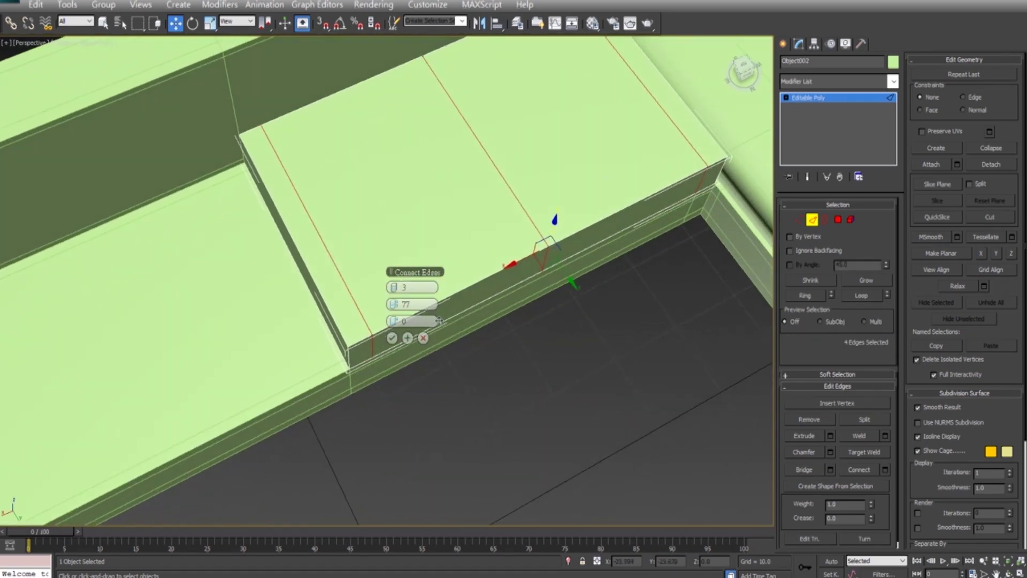
{"action": "left_click", "coordinate": [392, 338]}
{"action": "mouse_move", "coordinate": [392, 338]}
{"action": "middle_mouse_down", "text": "alt"}
{"action": "mouse_move", "coordinate": [367, 349]}
{"action": "mouse_move", "coordinate": [415, 317]}
{"action": "middle_mouse_up", "text": "alt"}
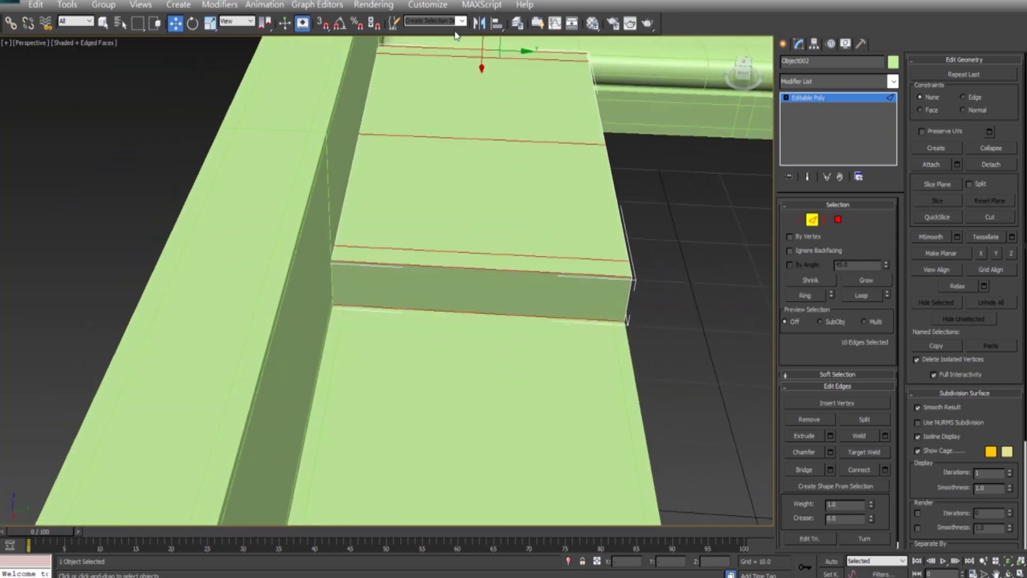
Connect a second set of edges, spreading them further apart
{"action": "left_click", "coordinate": [885, 472]}
{"action": "middle_click_drag", "start_coordinate": [477, 337], "coordinate": [392, 342], "text": "alt"}
{"action": "left_click_drag", "start_coordinate": [396, 307], "coordinate": [370, 306]}
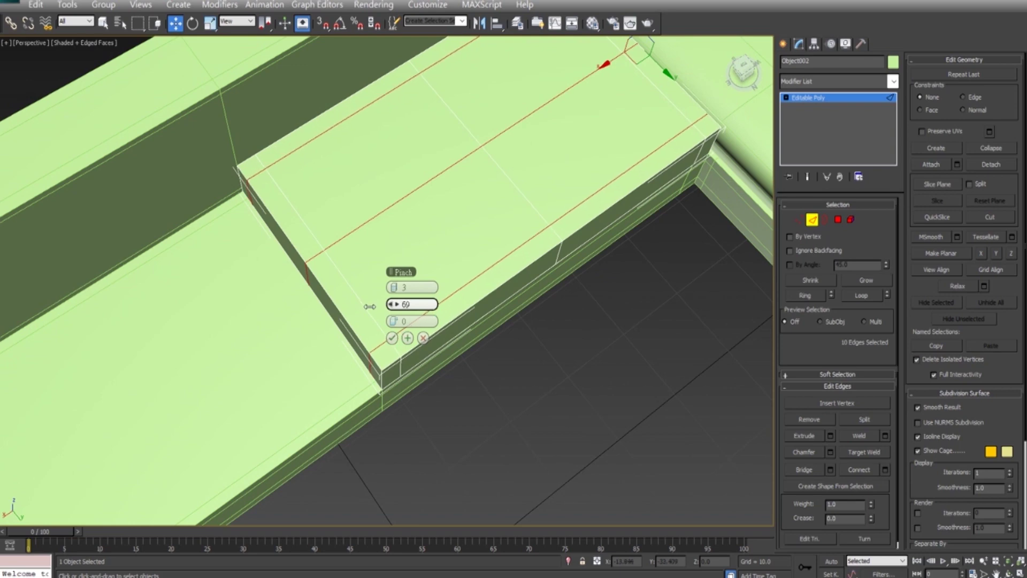
{"action": "left_click", "coordinate": [392, 338]}
{"action": "mouse_move", "coordinate": [392, 338]}
{"action": "middle_mouse_down", "text": "alt"}
{"action": "mouse_move", "coordinate": [500, 374]}
{"action": "mouse_move", "coordinate": [496, 346]}
{"action": "middle_mouse_up", "text": "alt"}
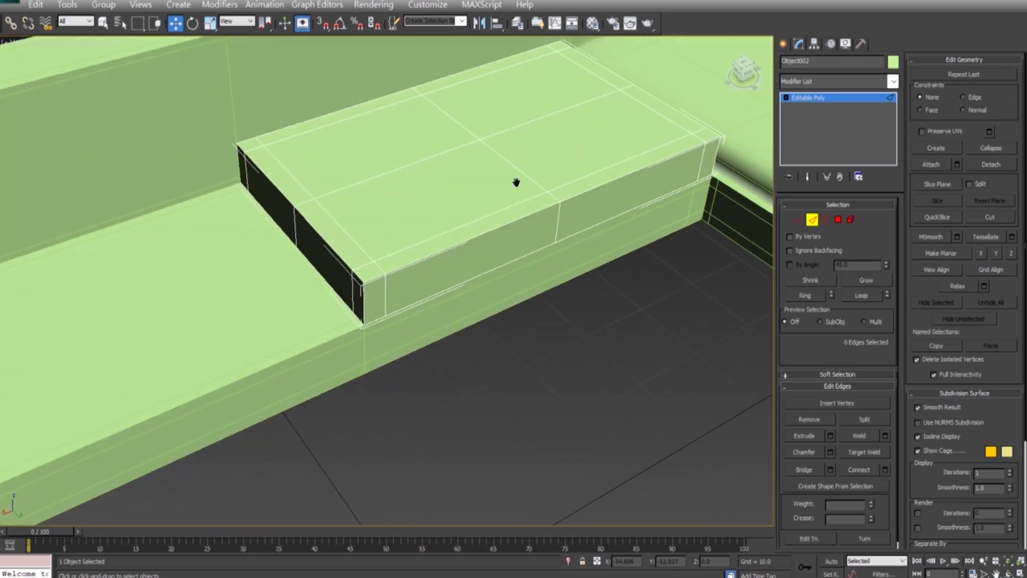
{"action": "middle_click_drag", "start_coordinate": [518, 183], "coordinate": [440, 292], "text": "alt"}
Select a full edge ring, then enable NURMS smoothing on the seat cushion
{"action": "left_click", "coordinate": [813, 220]}
{"action": "key", "text": "2"}
{"action": "left_click", "coordinate": [793, 298]}
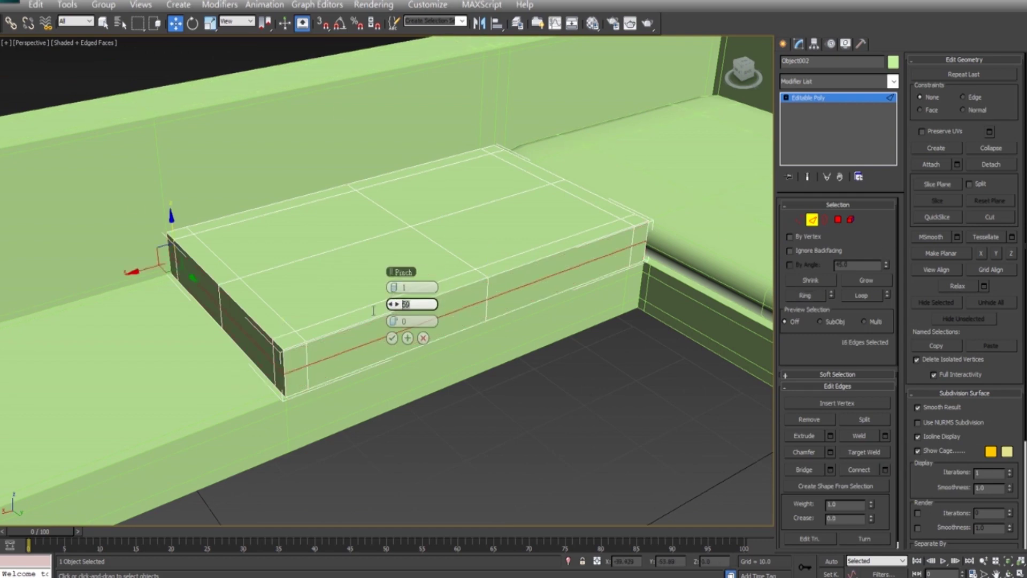
{"action": "middle_click_drag", "start_coordinate": [470, 420], "coordinate": [449, 425], "text": "alt"}
{"action": "left_click", "coordinate": [812, 220]}
{"action": "left_click", "coordinate": [926, 423]}
{"action": "mouse_move", "coordinate": [481, 374]}
{"action": "middle_mouse_down", "text": "alt"}
{"action": "mouse_move", "coordinate": [500, 374]}
{"action": "mouse_move", "coordinate": [441, 390]}
{"action": "mouse_move", "coordinate": [417, 364]}
{"action": "middle_mouse_up", "text": "alt"}
Select the L-shaped corner cushion, isolate it with Alt+Q, and enter Edge mode
{"action": "left_click", "coordinate": [520, 396]}
{"action": "mouse_move", "coordinate": [520, 397]}
{"action": "middle_mouse_down", "text": "alt"}
{"action": "mouse_move", "coordinate": [482, 374]}
{"action": "mouse_move", "coordinate": [535, 348]}
{"action": "middle_mouse_up", "text": "alt"}
{"action": "left_click", "coordinate": [615, 299]}
{"action": "mouse_move", "coordinate": [615, 300]}
{"action": "middle_mouse_down", "text": "alt"}
{"action": "mouse_move", "coordinate": [467, 237]}
{"action": "mouse_move", "coordinate": [535, 267]}
{"action": "middle_mouse_up", "text": "alt"}
{"action": "key", "text": "alt+q"}
{"action": "scroll", "coordinate": [598, 286], "scroll_direction": "up", "scroll_amount": 2}
{"action": "left_click", "coordinate": [812, 220]}
{"action": "mouse_move", "coordinate": [458, 294]}
{"action": "middle_mouse_down", "text": "alt"}
{"action": "mouse_move", "coordinate": [550, 323]}
{"action": "mouse_move", "coordinate": [564, 298]}
{"action": "mouse_move", "coordinate": [817, 140]}
{"action": "middle_mouse_up", "text": "alt"}
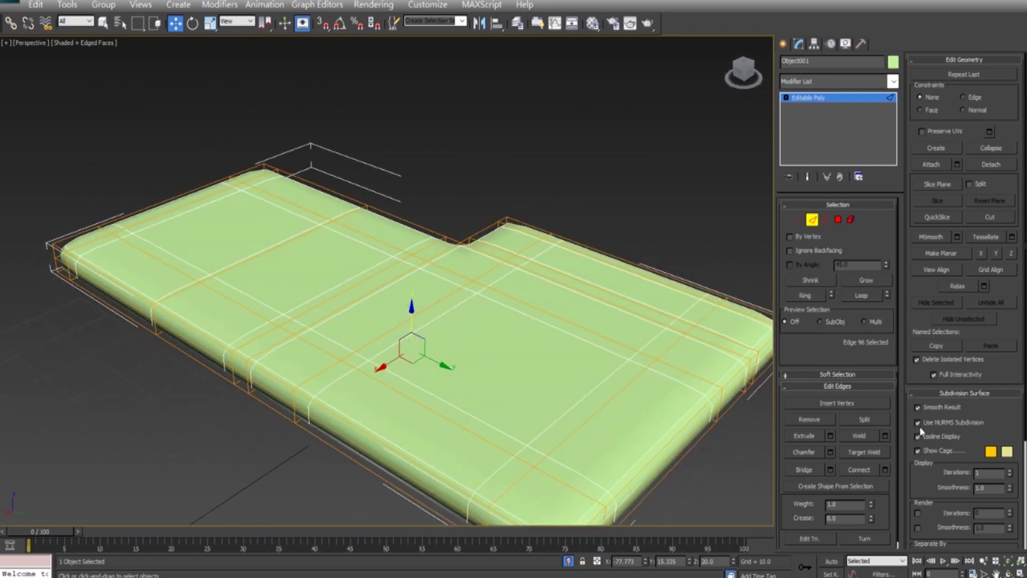
Turn off NURMS smoothing on the L-shaped cushion and inspect its faces
{"action": "left_click", "coordinate": [918, 422]}
{"action": "middle_click_drag", "start_coordinate": [514, 343], "coordinate": [480, 332], "text": "alt"}
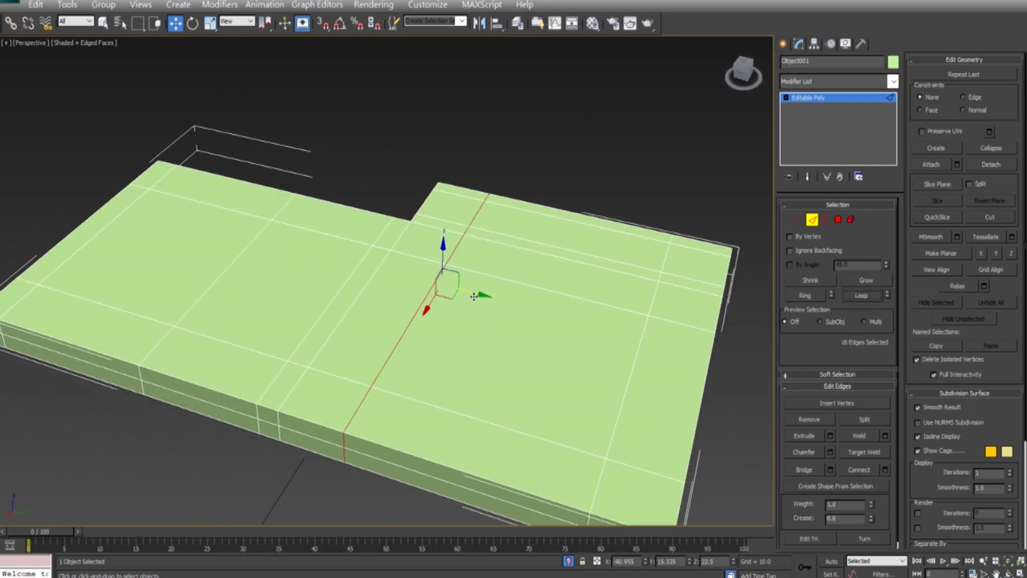
{"action": "middle_click_drag", "start_coordinate": [478, 321], "coordinate": [512, 294], "text": "alt"}
{"action": "key", "text": "shift+z"}
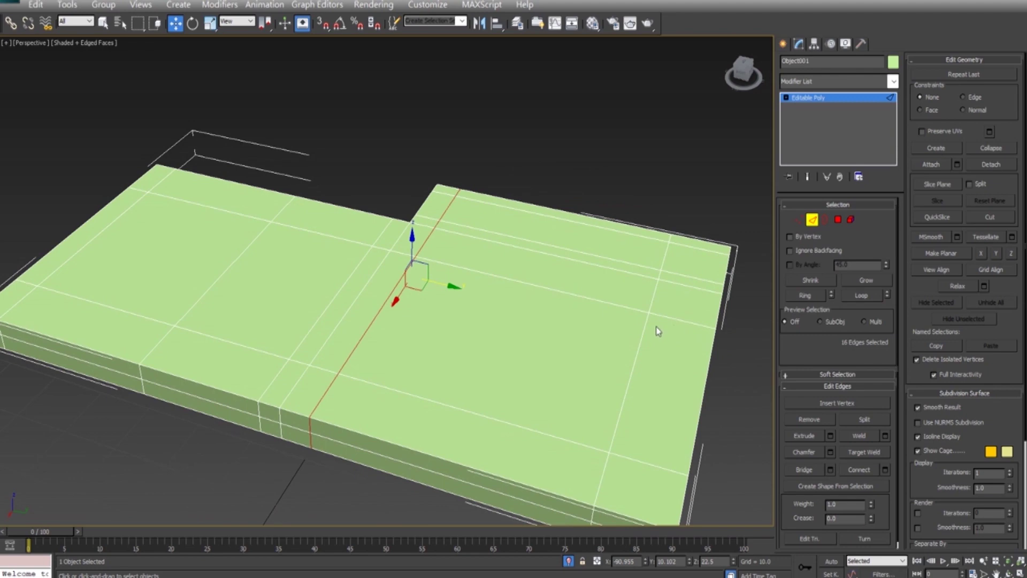
{"action": "middle_click_drag", "start_coordinate": [714, 357], "coordinate": [503, 367], "text": "alt"}
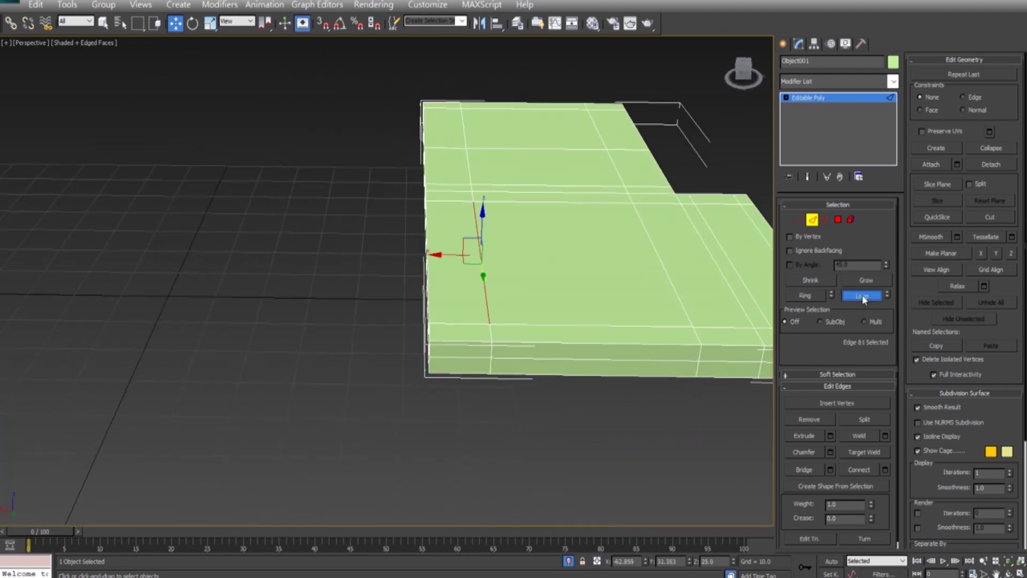
{"action": "middle_click_drag", "start_coordinate": [535, 256], "coordinate": [645, 293], "text": "alt"}
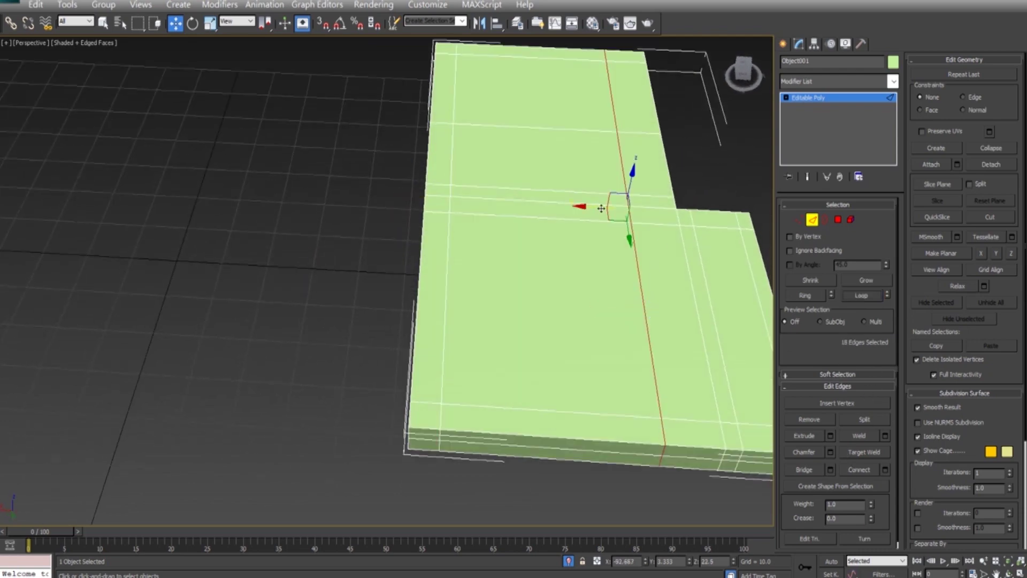
{"action": "mouse_move", "coordinate": [624, 214]}
{"action": "middle_mouse_down", "text": "alt"}
{"action": "mouse_move", "coordinate": [573, 293]}
{"action": "mouse_move", "coordinate": [683, 293]}
{"action": "mouse_move", "coordinate": [410, 300]}
{"action": "mouse_move", "coordinate": [411, 281]}
{"action": "mouse_move", "coordinate": [566, 464]}
{"action": "middle_mouse_up", "text": "alt"}
Connect the selected edge ring with one new edge loop and exit Edge mode
{"action": "left_click", "coordinate": [886, 470]}
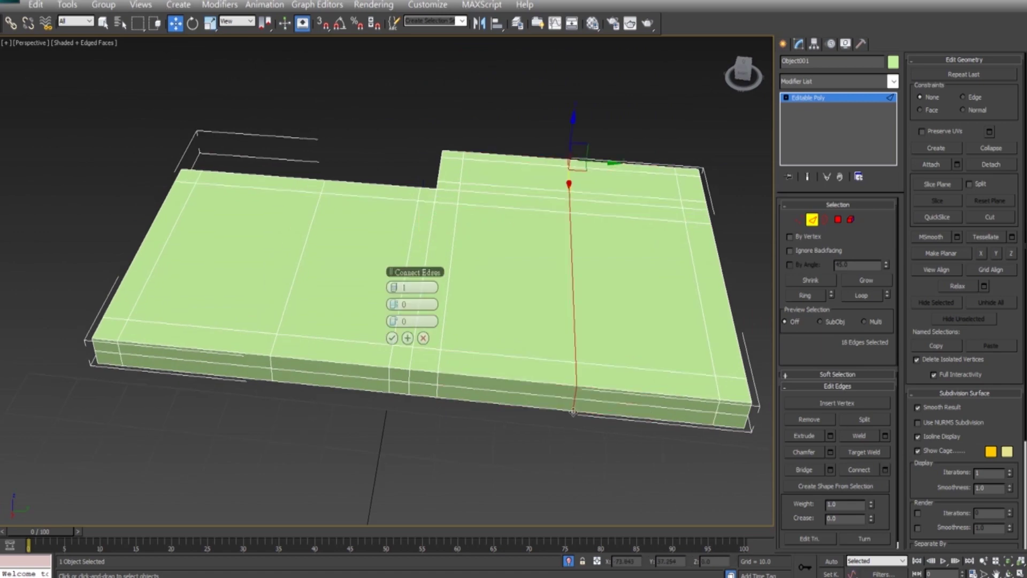
{"action": "left_click", "coordinate": [522, 492]}
{"action": "middle_click_drag", "start_coordinate": [522, 493], "coordinate": [559, 406], "text": "alt"}
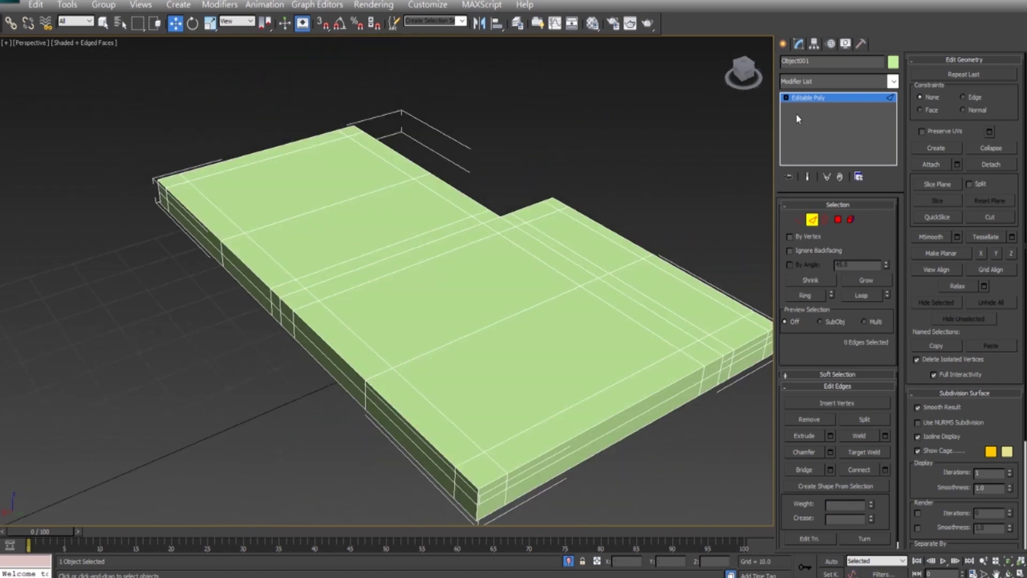
{"action": "left_click", "coordinate": [811, 219]}
{"action": "left_click", "coordinate": [835, 81]}
Apply TurboSmooth to the L-shaped cushion
{"action": "scroll", "coordinate": [836, 369], "scroll_direction": "down", "scroll_amount": 7}
{"action": "left_click", "coordinate": [830, 363]}
{"action": "mouse_move", "coordinate": [482, 385]}
{"action": "middle_mouse_down", "text": "alt"}
{"action": "mouse_move", "coordinate": [474, 343]}
{"action": "mouse_move", "coordinate": [530, 412]}
{"action": "mouse_move", "coordinate": [697, 337]}
{"action": "mouse_move", "coordinate": [686, 277]}
{"action": "mouse_move", "coordinate": [499, 383]}
{"action": "mouse_move", "coordinate": [496, 348]}
{"action": "mouse_move", "coordinate": [551, 367]}
{"action": "mouse_move", "coordinate": [478, 358]}
{"action": "mouse_move", "coordinate": [498, 348]}
{"action": "middle_mouse_up", "text": "alt"}
Add an Edit Poly modifier above TurboSmooth and enter Edge sub-object mode
{"action": "left_click", "coordinate": [893, 80]}
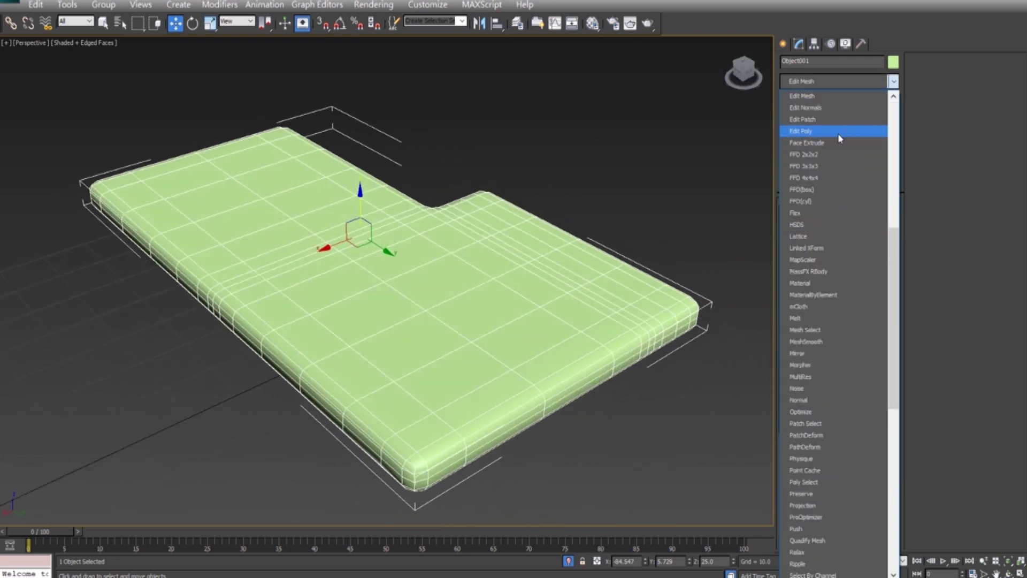
{"action": "left_click", "coordinate": [847, 131]}
{"action": "middle_click_drag", "start_coordinate": [495, 377], "coordinate": [535, 348], "text": "alt"}
{"action": "left_click", "coordinate": [812, 312]}
{"action": "scroll", "coordinate": [438, 340], "scroll_direction": "up", "scroll_amount": 4}
{"action": "scroll", "coordinate": [438, 341], "scroll_direction": "up", "scroll_amount": 3}
{"action": "scroll", "coordinate": [412, 417], "scroll_direction": "up", "scroll_amount": 3}
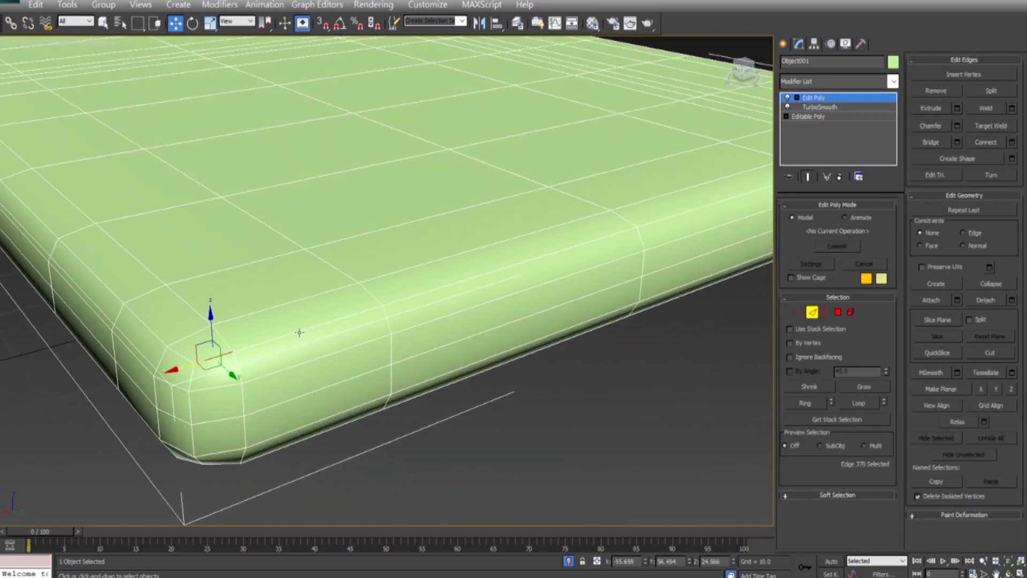
Frame the slab in wireframe with Ignore Backfacing on, inspecting its rims and corners
{"action": "scroll", "coordinate": [280, 356], "scroll_direction": "up", "scroll_amount": 3}
{"action": "scroll", "coordinate": [279, 355], "scroll_direction": "up", "scroll_amount": 1}
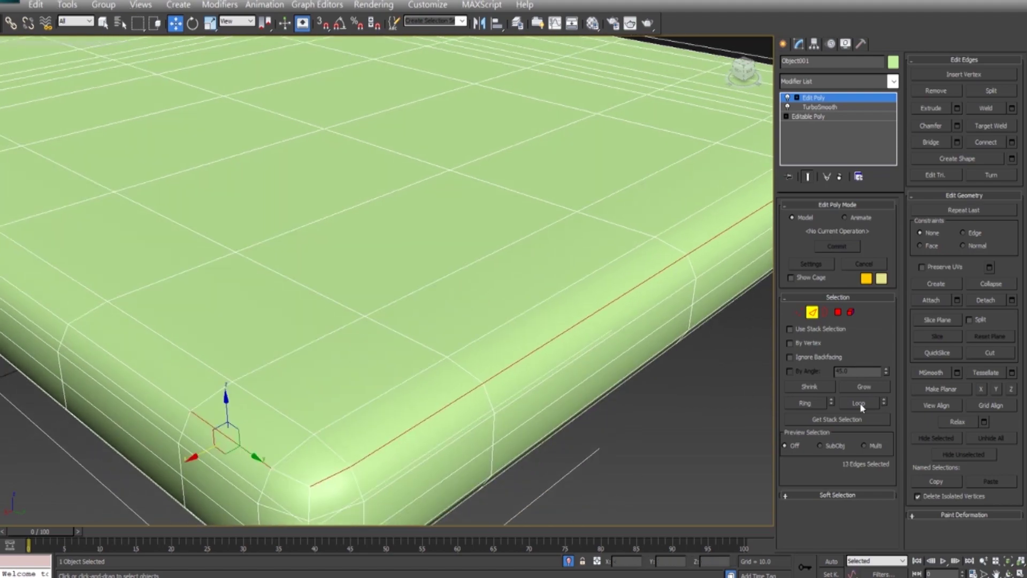
{"action": "scroll", "coordinate": [605, 389], "scroll_direction": "down", "scroll_amount": 3}
{"action": "scroll", "coordinate": [466, 394], "scroll_direction": "down", "scroll_amount": 3}
{"action": "scroll", "coordinate": [367, 367], "scroll_direction": "down", "scroll_amount": 3}
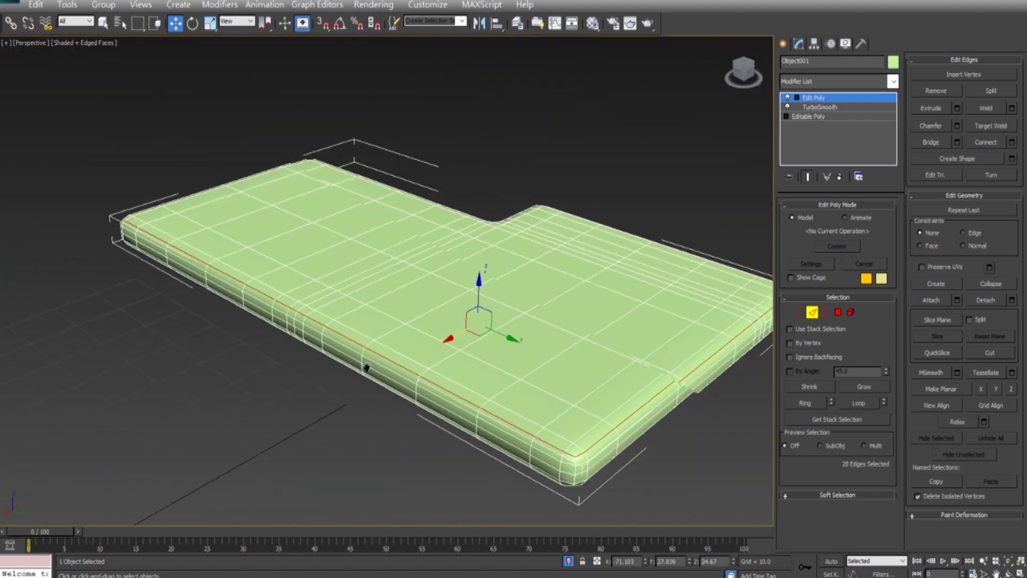
{"action": "middle_click_drag", "start_coordinate": [428, 394], "coordinate": [385, 380], "text": "alt"}
{"action": "scroll", "coordinate": [390, 429], "scroll_direction": "up", "scroll_amount": 3}
{"action": "scroll", "coordinate": [248, 377], "scroll_direction": "up", "scroll_amount": 2}
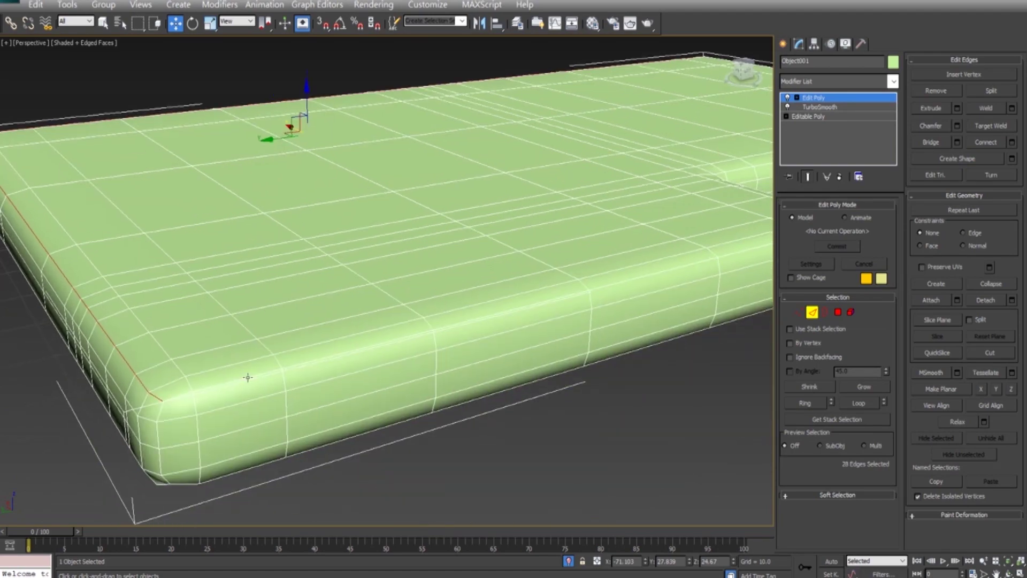
{"action": "scroll", "coordinate": [385, 278], "scroll_direction": "down", "scroll_amount": 5}
{"action": "scroll", "coordinate": [248, 408], "scroll_direction": "up", "scroll_amount": 5}
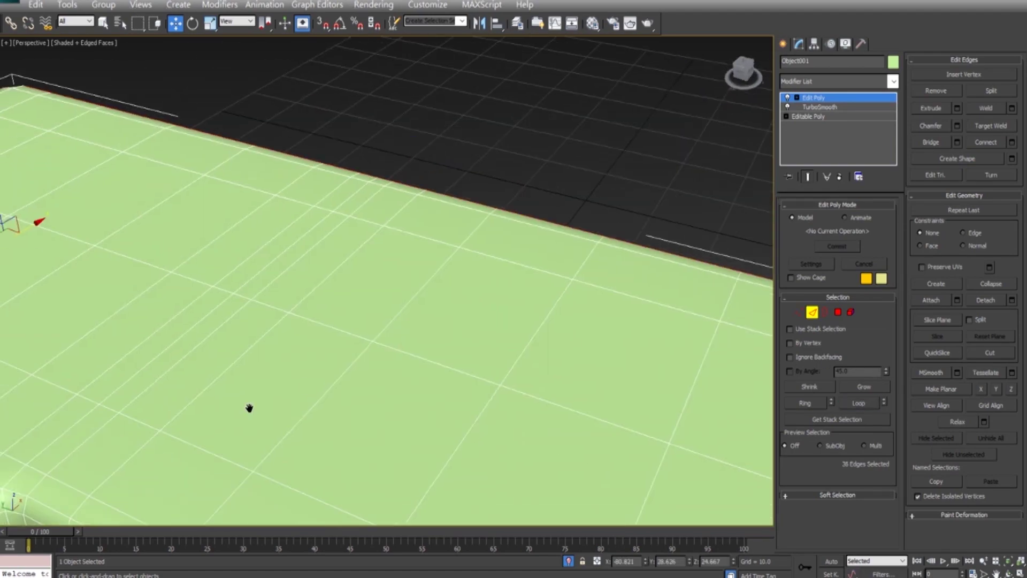
{"action": "scroll", "coordinate": [419, 275], "scroll_direction": "up", "scroll_amount": 2}
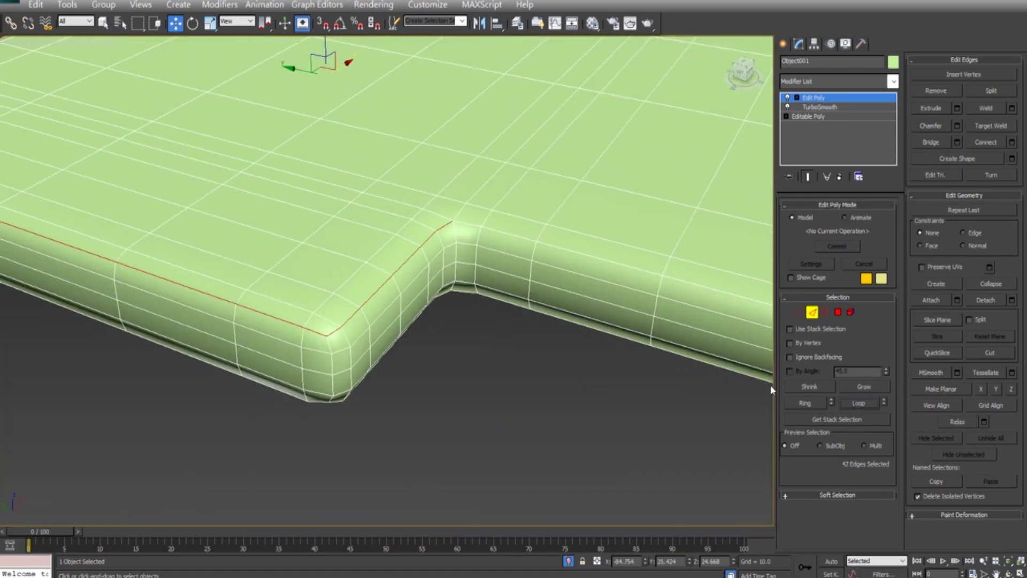
{"action": "middle_click_drag", "start_coordinate": [615, 375], "coordinate": [206, 351], "text": "alt"}
{"action": "scroll", "coordinate": [536, 386], "scroll_direction": "up", "scroll_amount": 1}
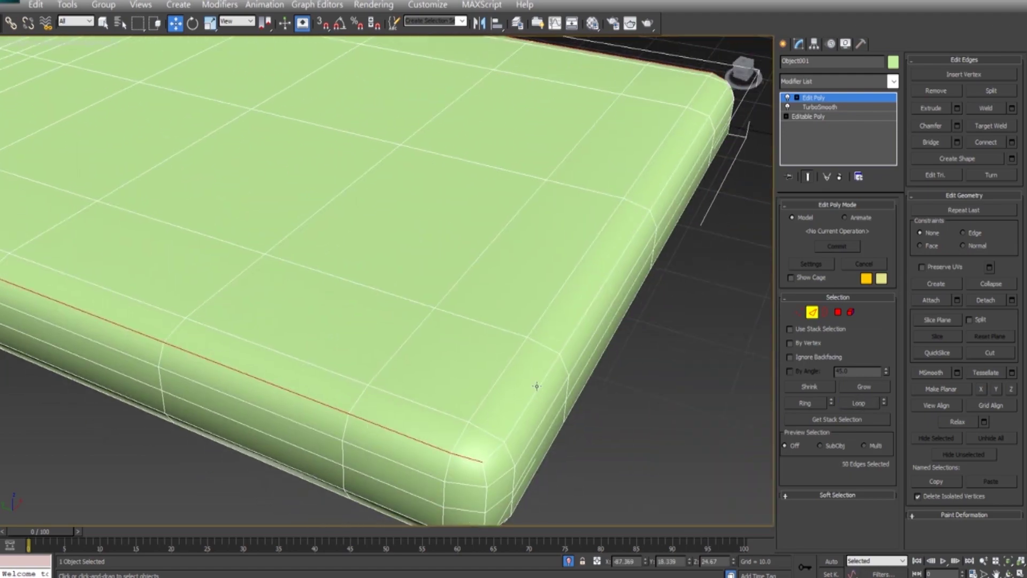
{"action": "mouse_move", "coordinate": [749, 396]}
{"action": "middle_mouse_down"}
{"action": "mouse_move", "coordinate": [614, 367]}
{"action": "mouse_move", "coordinate": [606, 259]}
{"action": "middle_mouse_up"}
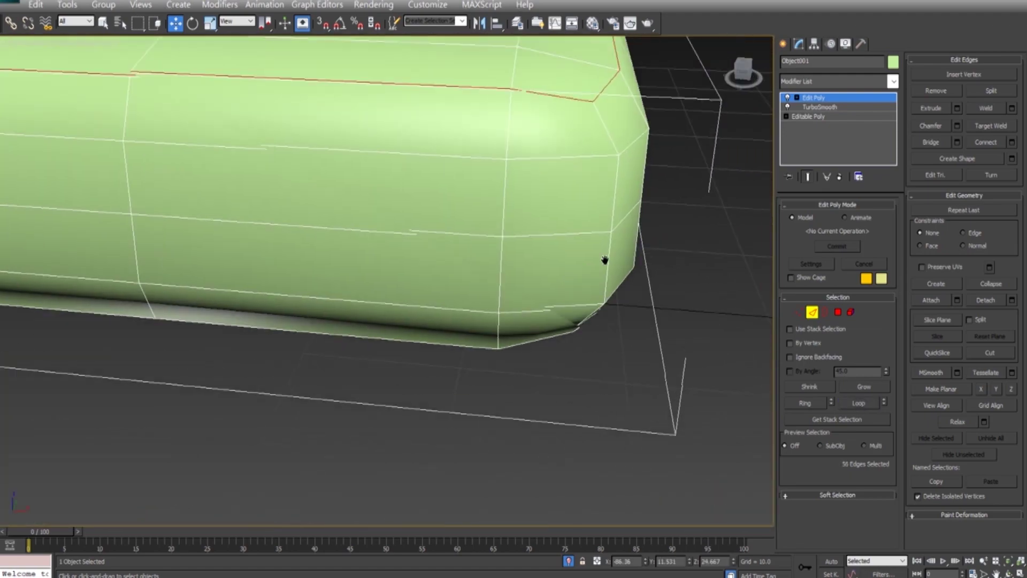
{"action": "scroll", "coordinate": [633, 310], "scroll_direction": "down", "scroll_amount": 3}
{"action": "scroll", "coordinate": [576, 386], "scroll_direction": "up", "scroll_amount": 2}
{"action": "mouse_move", "coordinate": [575, 386]}
{"action": "middle_mouse_down", "text": "alt"}
{"action": "mouse_move", "coordinate": [465, 392]}
{"action": "mouse_move", "coordinate": [481, 310]}
{"action": "mouse_move", "coordinate": [442, 319]}
{"action": "mouse_move", "coordinate": [427, 369]}
{"action": "mouse_move", "coordinate": [428, 338]}
{"action": "middle_mouse_up", "text": "alt"}
{"action": "scroll", "coordinate": [465, 392], "scroll_direction": "down", "scroll_amount": 2}
{"action": "scroll", "coordinate": [461, 409], "scroll_direction": "up", "scroll_amount": 2}
{"action": "scroll", "coordinate": [424, 373], "scroll_direction": "up", "scroll_amount": 2}
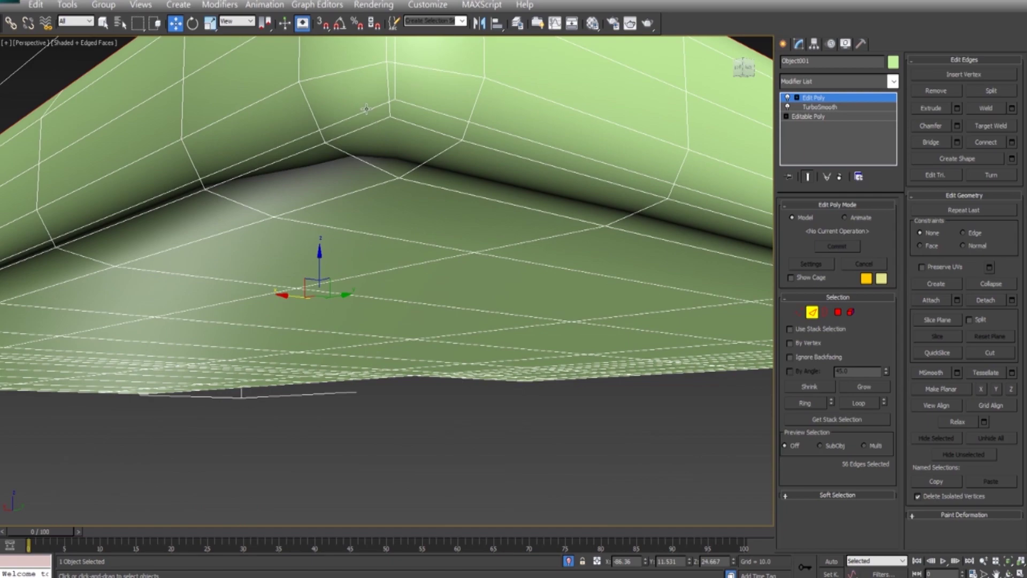
{"action": "middle_click_drag", "start_coordinate": [332, 150], "coordinate": [331, 205], "text": "alt"}
{"action": "key", "text": "z"}
{"action": "mouse_move", "coordinate": [372, 298]}
{"action": "middle_mouse_down", "text": "alt"}
{"action": "mouse_move", "coordinate": [565, 321]}
{"action": "mouse_move", "coordinate": [524, 343]}
{"action": "mouse_move", "coordinate": [431, 360]}
{"action": "mouse_move", "coordinate": [442, 324]}
{"action": "mouse_move", "coordinate": [512, 376]}
{"action": "mouse_move", "coordinate": [448, 365]}
{"action": "middle_mouse_up", "text": "alt"}
{"action": "key", "text": "F3"}
{"action": "key", "text": "F3"}
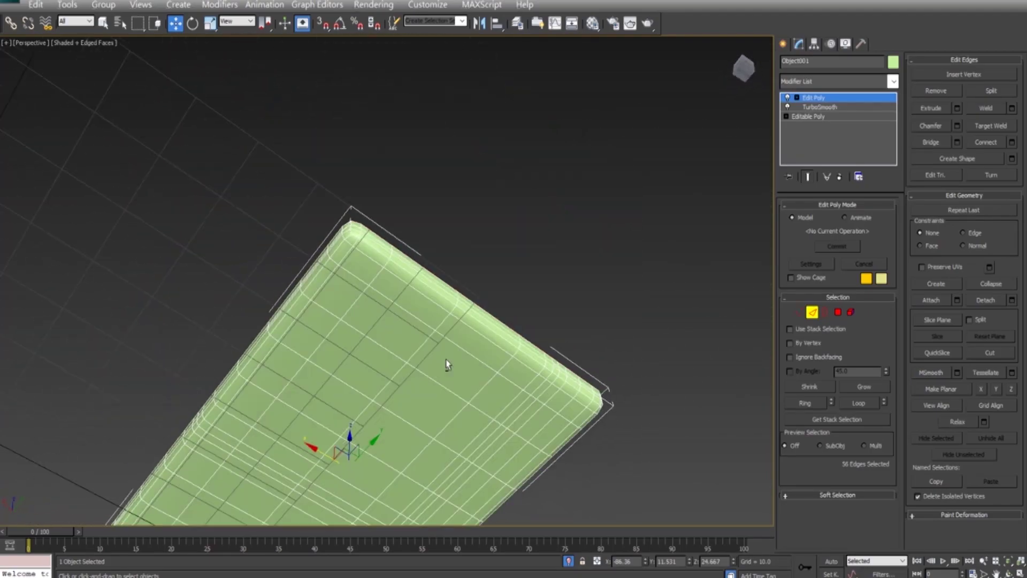
{"action": "left_click", "coordinate": [809, 358]}
{"action": "middle_click_drag", "start_coordinate": [406, 300], "coordinate": [344, 257], "text": "alt"}
{"action": "scroll", "coordinate": [359, 214], "scroll_direction": "up", "scroll_amount": 3}
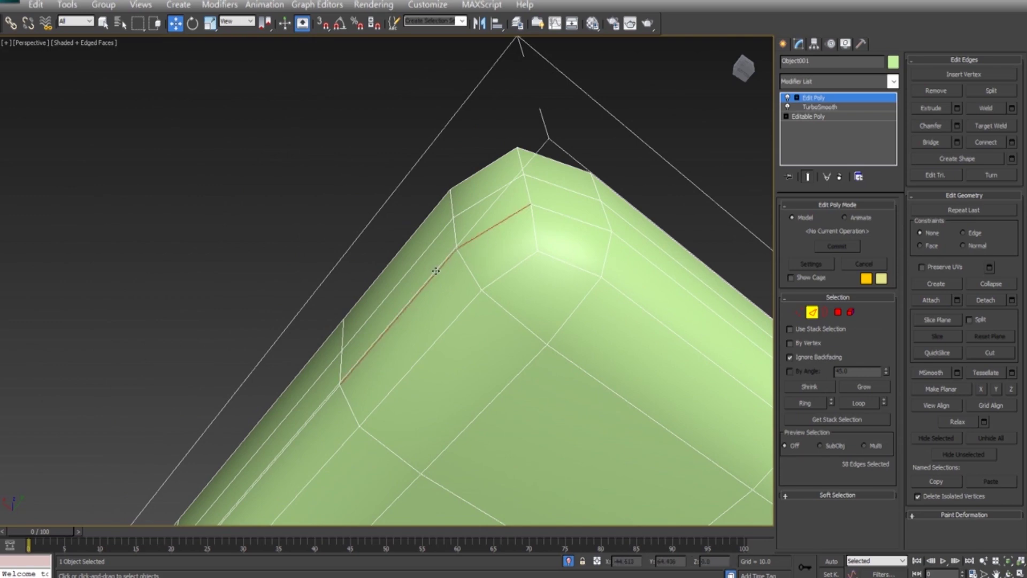
{"action": "mouse_move", "coordinate": [548, 364]}
{"action": "middle_mouse_down", "text": "alt"}
{"action": "mouse_move", "coordinate": [451, 296]}
{"action": "mouse_move", "coordinate": [471, 348]}
{"action": "mouse_move", "coordinate": [463, 374]}
{"action": "mouse_move", "coordinate": [495, 304]}
{"action": "mouse_move", "coordinate": [417, 270]}
{"action": "mouse_move", "coordinate": [372, 231]}
{"action": "middle_mouse_up", "text": "alt"}
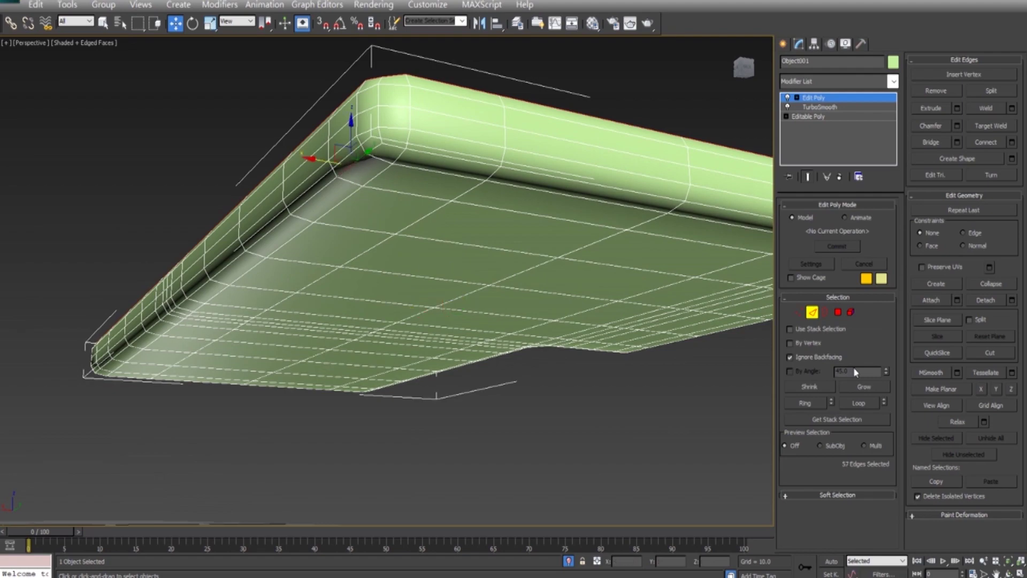
Grow the rim edge picks with Loop until 112 perimeter edges are selected
{"action": "left_click", "coordinate": [854, 404]}
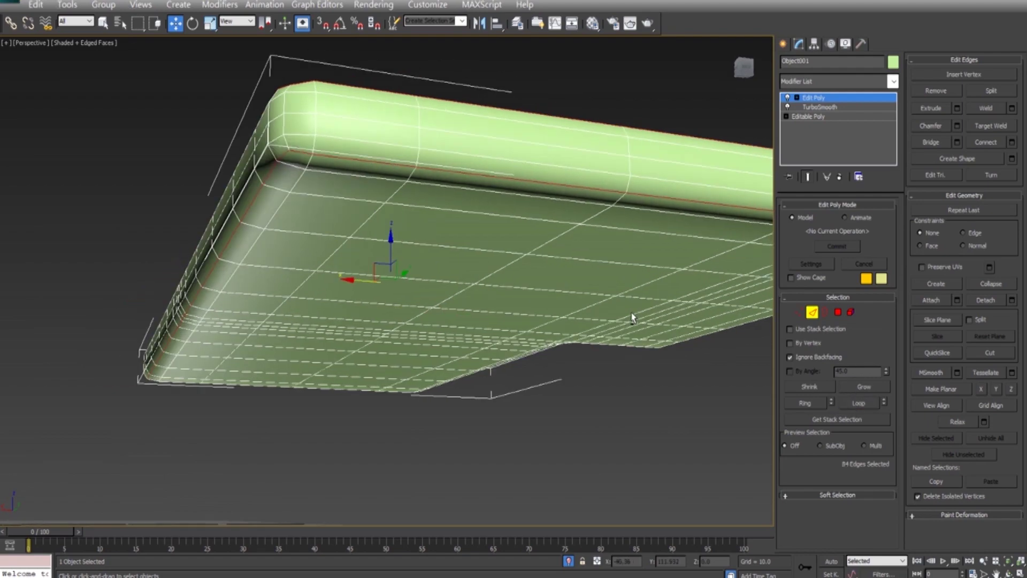
{"action": "middle_click_drag", "start_coordinate": [633, 319], "coordinate": [562, 321], "text": "alt"}
{"action": "scroll", "coordinate": [561, 321], "scroll_direction": "up", "scroll_amount": 2}
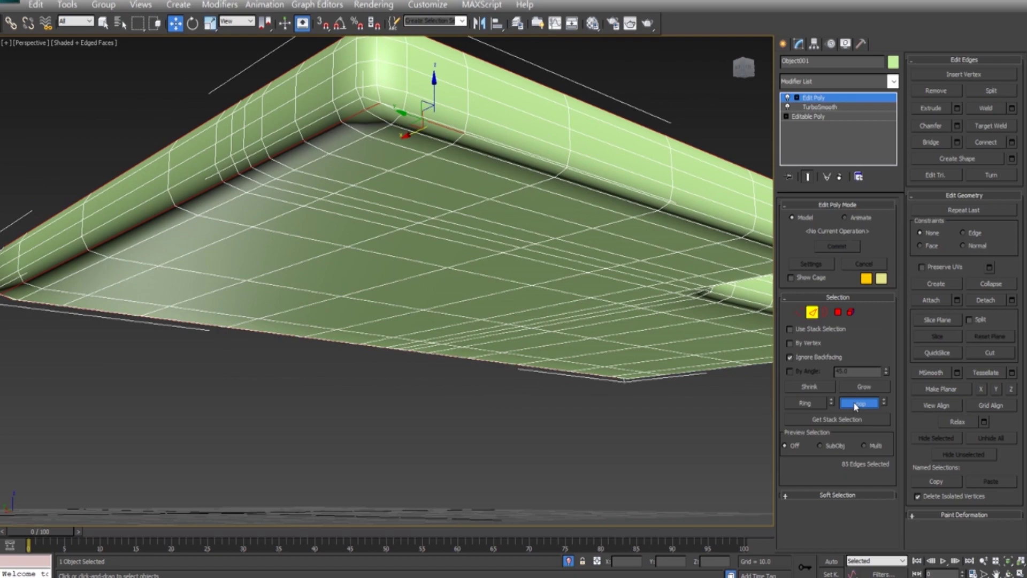
{"action": "left_click", "coordinate": [854, 405]}
{"action": "middle_click_drag", "start_coordinate": [535, 241], "coordinate": [471, 186], "text": "alt"}
{"action": "scroll", "coordinate": [471, 186], "scroll_direction": "up", "scroll_amount": 2}
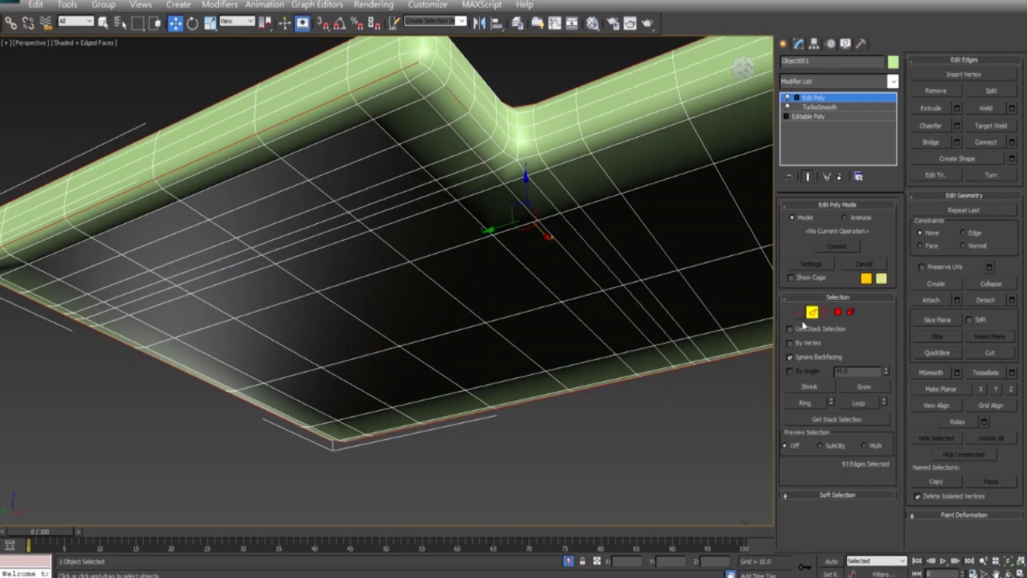
{"action": "middle_click_drag", "start_coordinate": [589, 160], "coordinate": [547, 121], "text": "alt"}
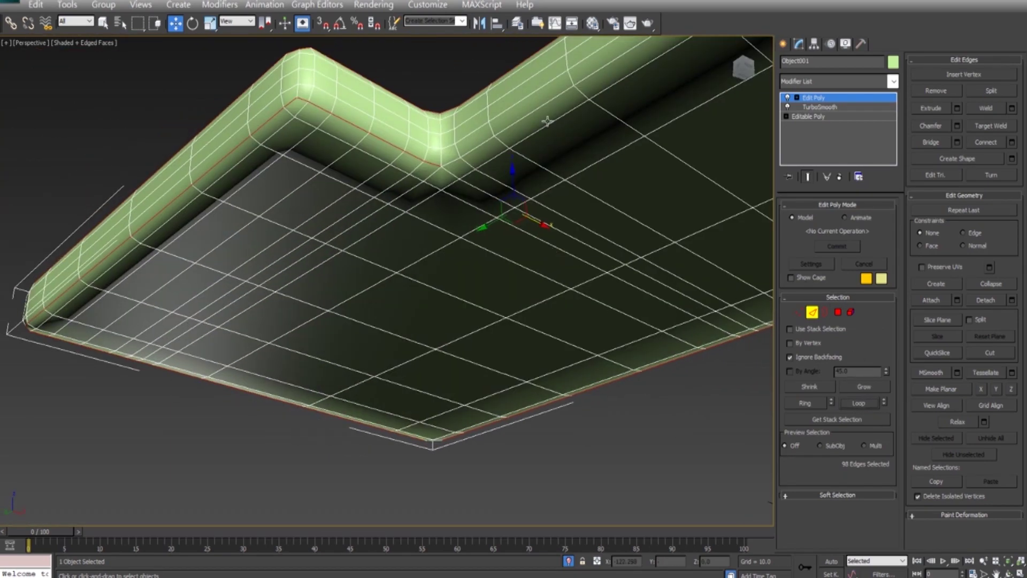
{"action": "left_click", "coordinate": [862, 403]}
{"action": "middle_click_drag", "start_coordinate": [482, 321], "coordinate": [439, 340], "text": "alt"}
{"action": "scroll", "coordinate": [398, 343], "scroll_direction": "up", "scroll_amount": 2}
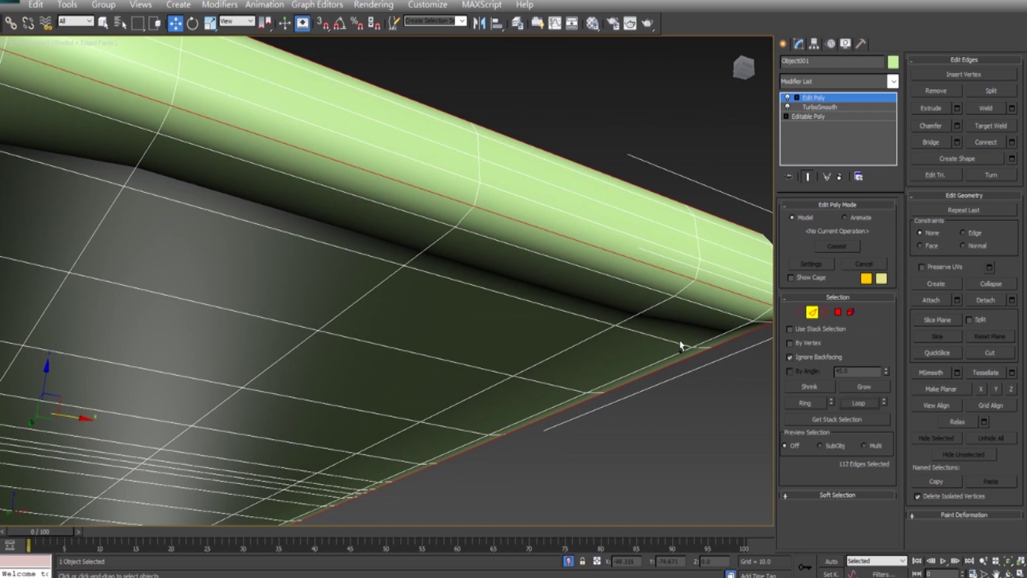
{"action": "scroll", "coordinate": [539, 280], "scroll_direction": "down", "scroll_amount": 3}
{"action": "mouse_move", "coordinate": [538, 280]}
{"action": "middle_mouse_down", "text": "alt"}
{"action": "mouse_move", "coordinate": [510, 315]}
{"action": "mouse_move", "coordinate": [585, 361]}
{"action": "mouse_move", "coordinate": [586, 271]}
{"action": "mouse_move", "coordinate": [578, 302]}
{"action": "mouse_move", "coordinate": [428, 270]}
{"action": "mouse_move", "coordinate": [431, 293]}
{"action": "mouse_move", "coordinate": [468, 314]}
{"action": "middle_mouse_up", "text": "alt"}
{"action": "scroll", "coordinate": [585, 361], "scroll_direction": "down", "scroll_amount": 3}
{"action": "scroll", "coordinate": [582, 371], "scroll_direction": "up", "scroll_amount": 2}
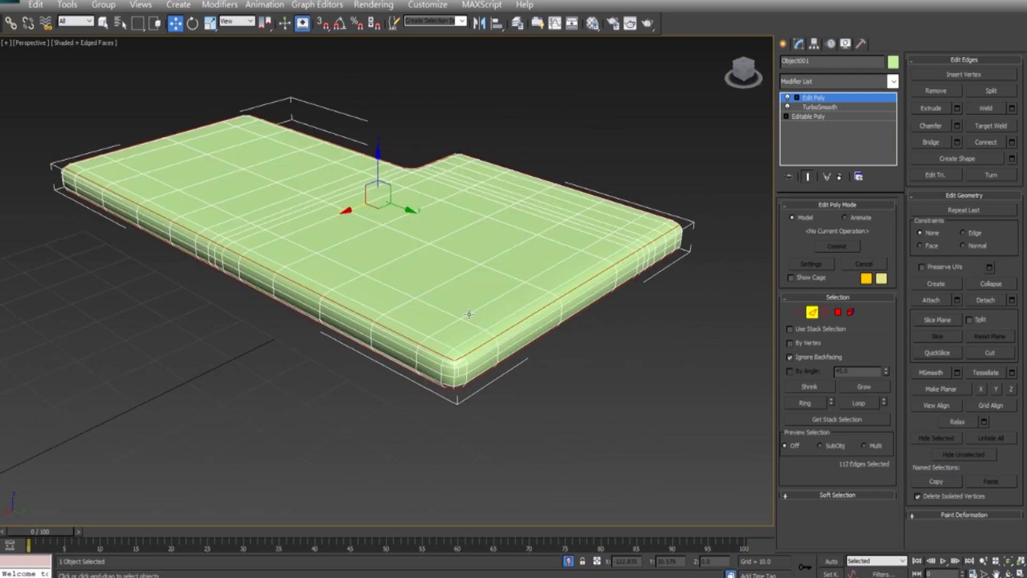
{"action": "scroll", "coordinate": [469, 314], "scroll_direction": "up", "scroll_amount": 3}
{"action": "scroll", "coordinate": [428, 248], "scroll_direction": "up", "scroll_amount": 2}
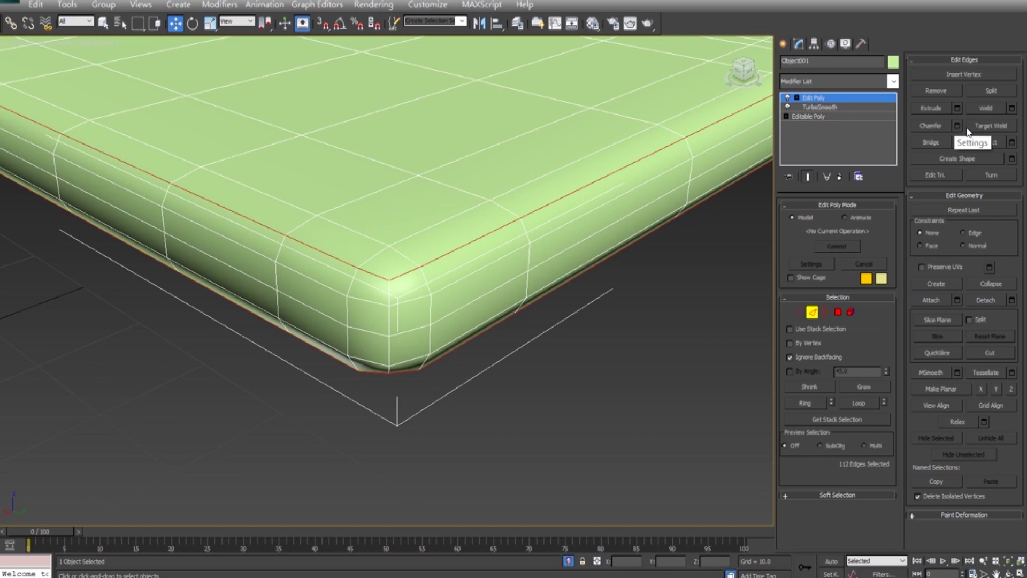
Chamfer the 112 rim edges by about 0.15 with 1 segment into thin bands
{"action": "left_click_drag", "start_coordinate": [390, 287], "coordinate": [386, 291]}
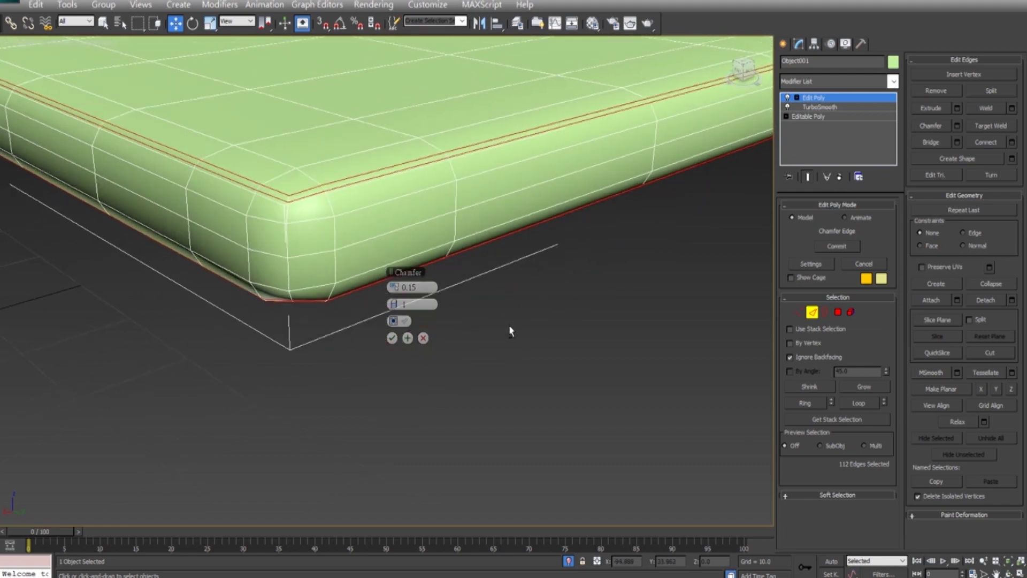
{"action": "left_click", "coordinate": [838, 313]}
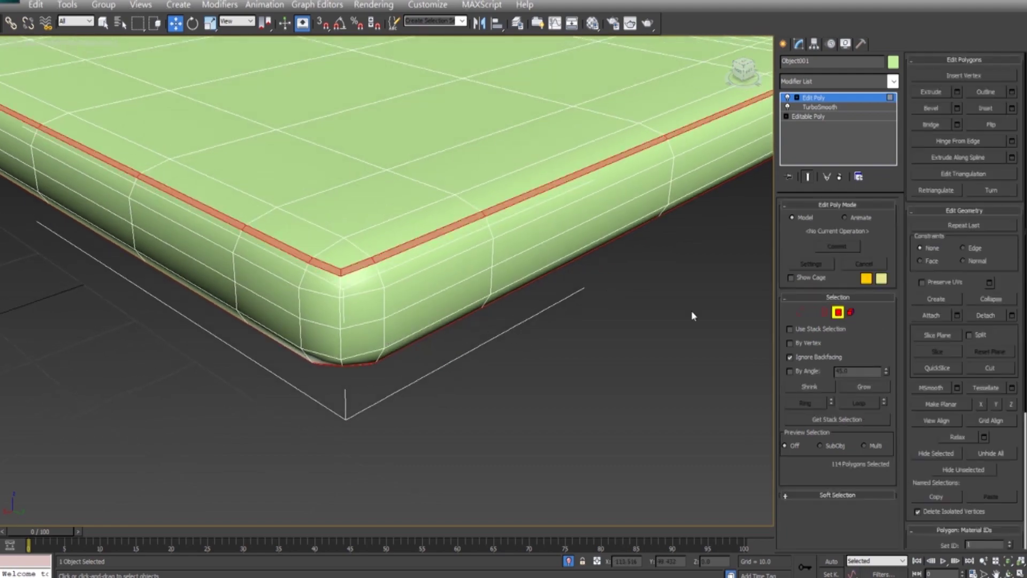
Inset the selected rim band polygons by 0.05
{"action": "scroll", "coordinate": [548, 298], "scroll_direction": "down", "scroll_amount": 5}
{"action": "middle_click_drag", "start_coordinate": [548, 298], "coordinate": [452, 259], "text": "alt"}
{"action": "mouse_move", "coordinate": [486, 188]}
{"action": "middle_mouse_down", "text": "alt"}
{"action": "mouse_move", "coordinate": [440, 353]}
{"action": "mouse_move", "coordinate": [418, 333]}
{"action": "middle_mouse_up", "text": "alt"}
{"action": "scroll", "coordinate": [464, 357], "scroll_direction": "up", "scroll_amount": 5}
{"action": "scroll", "coordinate": [432, 354], "scroll_direction": "down", "scroll_amount": 3}
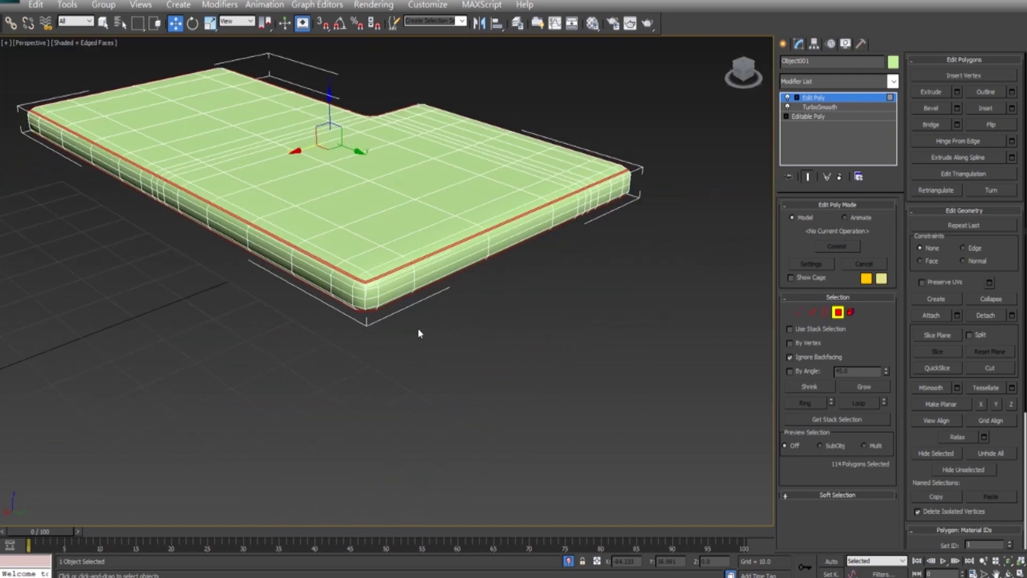
{"action": "scroll", "coordinate": [419, 333], "scroll_direction": "up", "scroll_amount": 3}
{"action": "scroll", "coordinate": [418, 332], "scroll_direction": "up", "scroll_amount": 3}
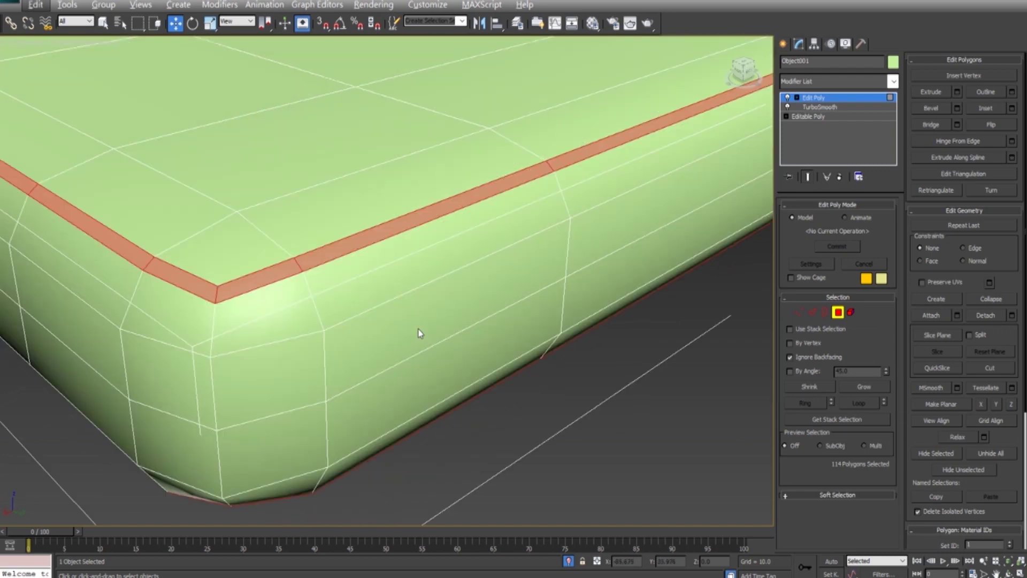
{"action": "scroll", "coordinate": [419, 334], "scroll_direction": "down", "scroll_amount": 3}
{"action": "mouse_move", "coordinate": [419, 335]}
{"action": "middle_mouse_down", "text": "alt"}
{"action": "mouse_move", "coordinate": [433, 372]}
{"action": "mouse_move", "coordinate": [426, 339]}
{"action": "middle_mouse_up", "text": "alt"}
{"action": "scroll", "coordinate": [433, 369], "scroll_direction": "down", "scroll_amount": 1}
{"action": "scroll", "coordinate": [433, 370], "scroll_direction": "up", "scroll_amount": 3}
{"action": "scroll", "coordinate": [427, 339], "scroll_direction": "up", "scroll_amount": 1}
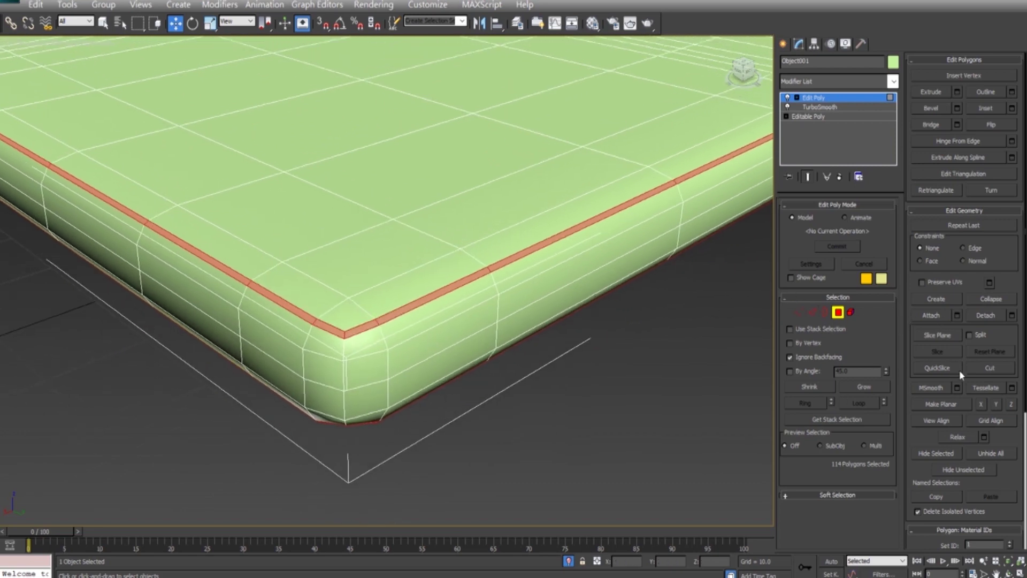
{"action": "left_click", "coordinate": [1011, 109]}
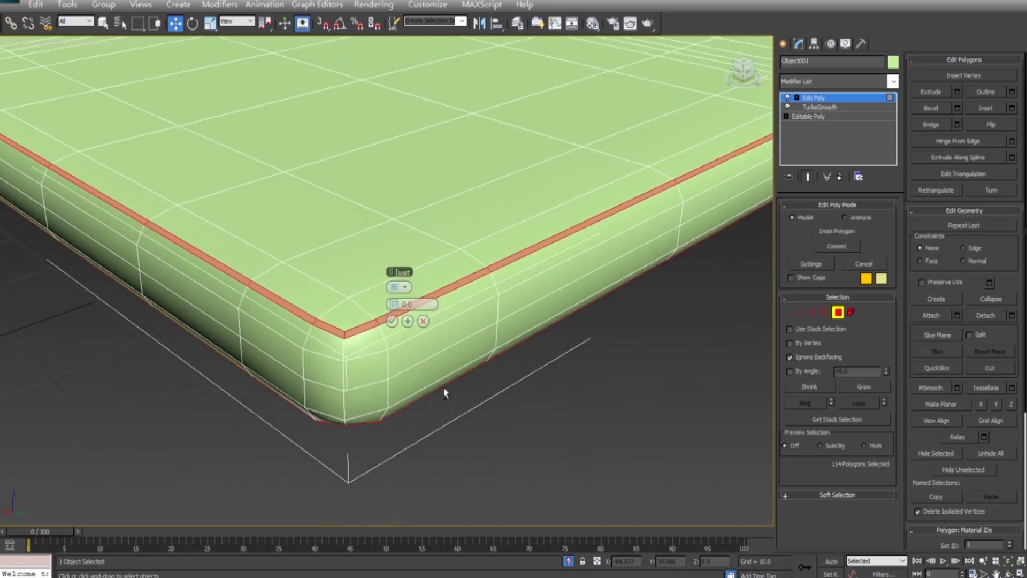
{"action": "scroll", "coordinate": [413, 400], "scroll_direction": "up", "scroll_amount": 2}
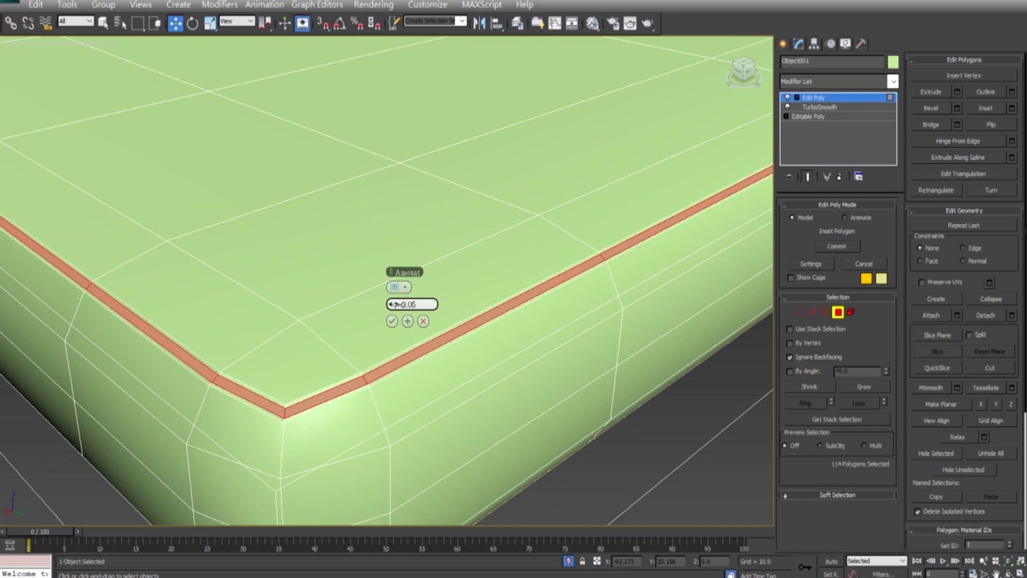
{"action": "left_click_drag", "start_coordinate": [397, 304], "coordinate": [397, 300]}
Extrude the inset band outward to a height of 0.125 to form piping
{"action": "middle_click_drag", "start_coordinate": [397, 299], "coordinate": [376, 404], "text": "alt"}
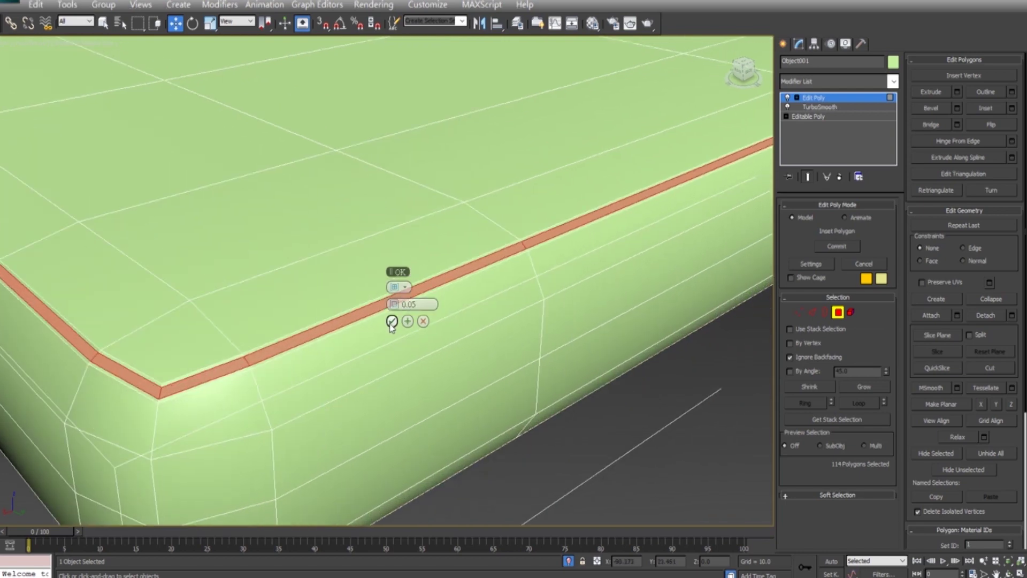
{"action": "middle_click_drag", "start_coordinate": [393, 327], "coordinate": [352, 411], "text": "alt"}
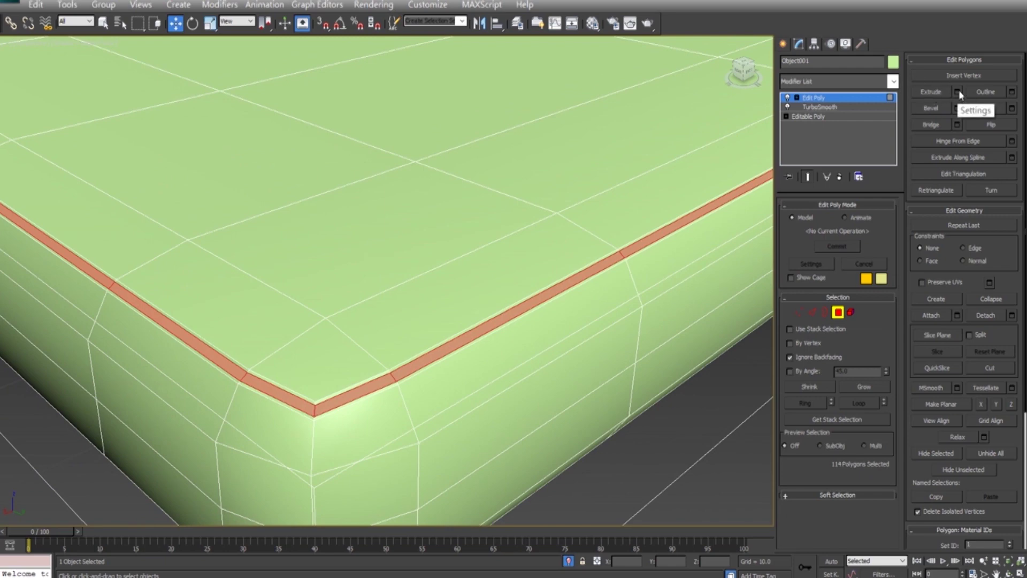
{"action": "mouse_move", "coordinate": [562, 348]}
{"action": "middle_mouse_down", "text": "alt"}
{"action": "mouse_move", "coordinate": [492, 383]}
{"action": "mouse_move", "coordinate": [405, 304]}
{"action": "middle_mouse_up", "text": "alt"}
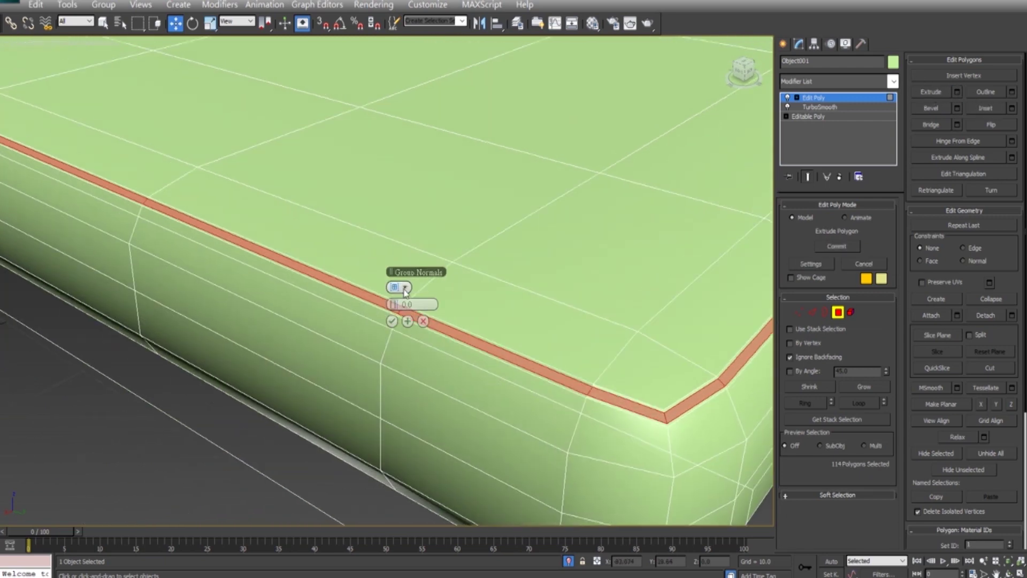
{"action": "left_click_drag", "start_coordinate": [400, 306], "coordinate": [400, 297]}
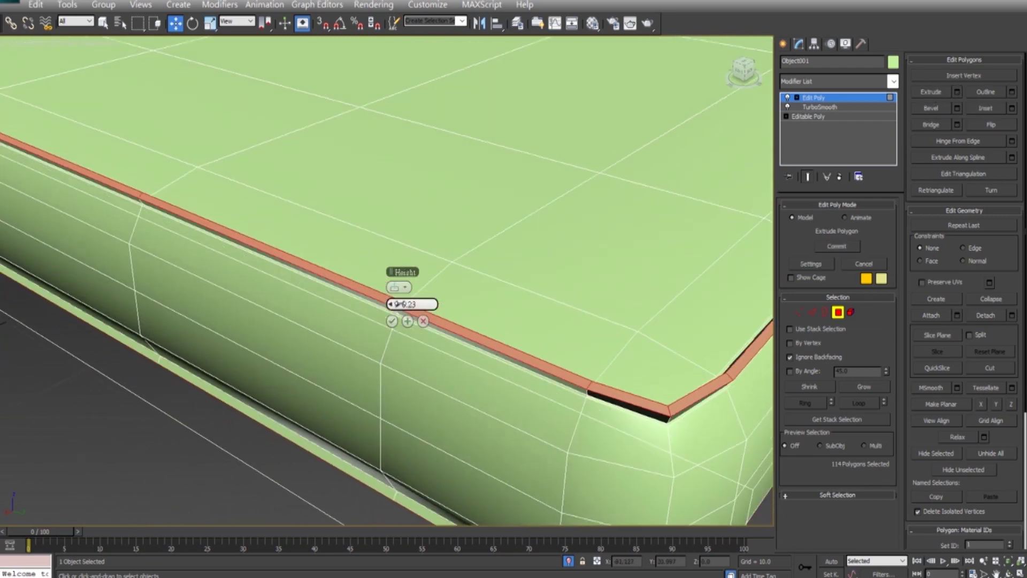
{"action": "middle_click_drag", "start_coordinate": [445, 344], "coordinate": [537, 373], "text": "alt"}
{"action": "scroll", "coordinate": [536, 373], "scroll_direction": "down", "scroll_amount": 5}
{"action": "scroll", "coordinate": [461, 374], "scroll_direction": "up", "scroll_amount": 4}
{"action": "scroll", "coordinate": [461, 374], "scroll_direction": "up", "scroll_amount": 2}
{"action": "scroll", "coordinate": [473, 372], "scroll_direction": "down", "scroll_amount": 5}
{"action": "scroll", "coordinate": [474, 371], "scroll_direction": "up", "scroll_amount": 2}
{"action": "scroll", "coordinate": [520, 339], "scroll_direction": "up", "scroll_amount": 5}
{"action": "scroll", "coordinate": [488, 337], "scroll_direction": "down", "scroll_amount": 1}
{"action": "scroll", "coordinate": [539, 332], "scroll_direction": "down", "scroll_amount": 1}
{"action": "scroll", "coordinate": [538, 331], "scroll_direction": "down", "scroll_amount": 2}
{"action": "scroll", "coordinate": [513, 349], "scroll_direction": "up", "scroll_amount": 2}
{"action": "scroll", "coordinate": [517, 350], "scroll_direction": "up", "scroll_amount": 1}
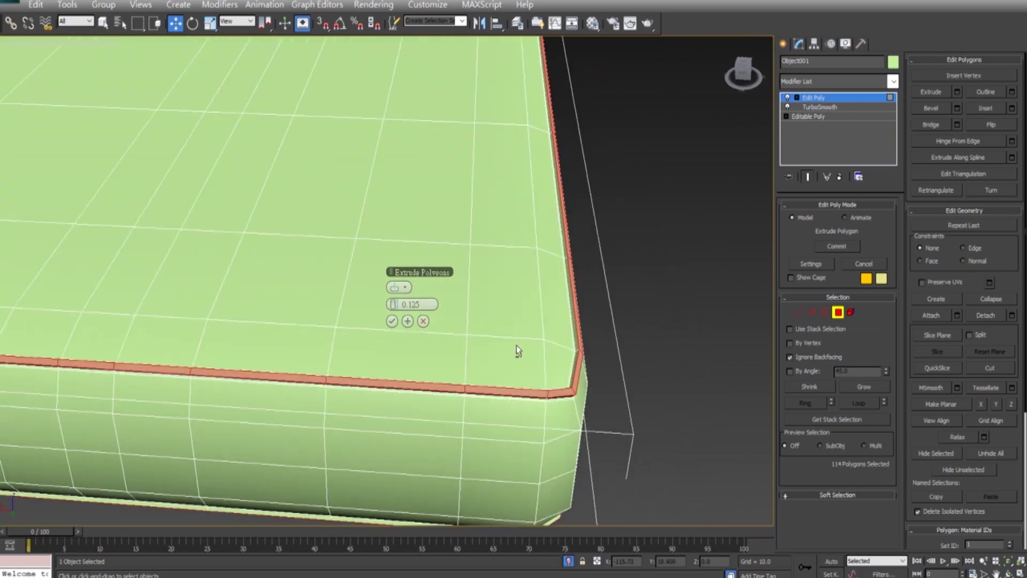
{"action": "middle_click_drag", "start_coordinate": [368, 332], "coordinate": [335, 316]}
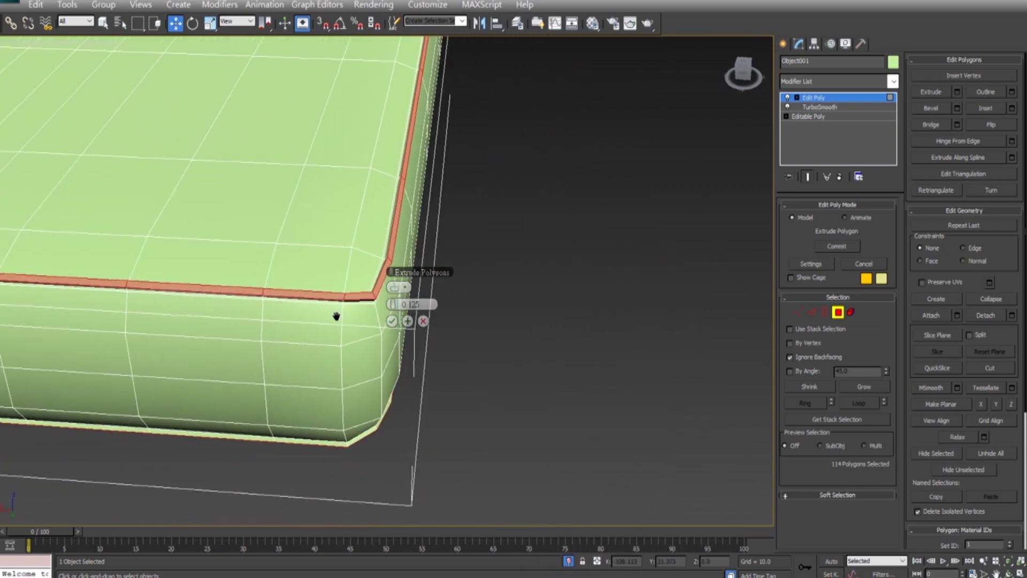
{"action": "left_click", "coordinate": [391, 321]}
{"action": "mouse_move", "coordinate": [407, 326]}
{"action": "middle_mouse_down", "text": "alt"}
{"action": "mouse_move", "coordinate": [466, 323]}
{"action": "mouse_move", "coordinate": [424, 319]}
{"action": "mouse_move", "coordinate": [441, 335]}
{"action": "middle_mouse_up", "text": "alt"}
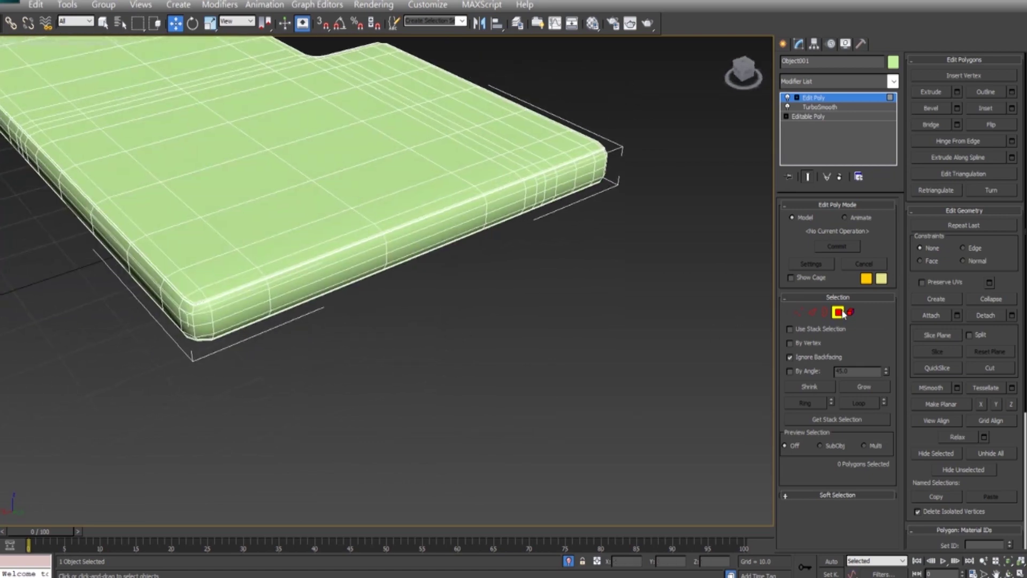
Add TurboSmooth to the whole slab and show edged faces with F4
{"action": "left_click", "coordinate": [838, 313]}
{"action": "mouse_move", "coordinate": [509, 335]}
{"action": "middle_mouse_down", "text": "alt"}
{"action": "mouse_move", "coordinate": [378, 371]}
{"action": "mouse_move", "coordinate": [349, 364]}
{"action": "mouse_move", "coordinate": [373, 389]}
{"action": "middle_mouse_up", "text": "alt"}
{"action": "left_click", "coordinate": [891, 82]}
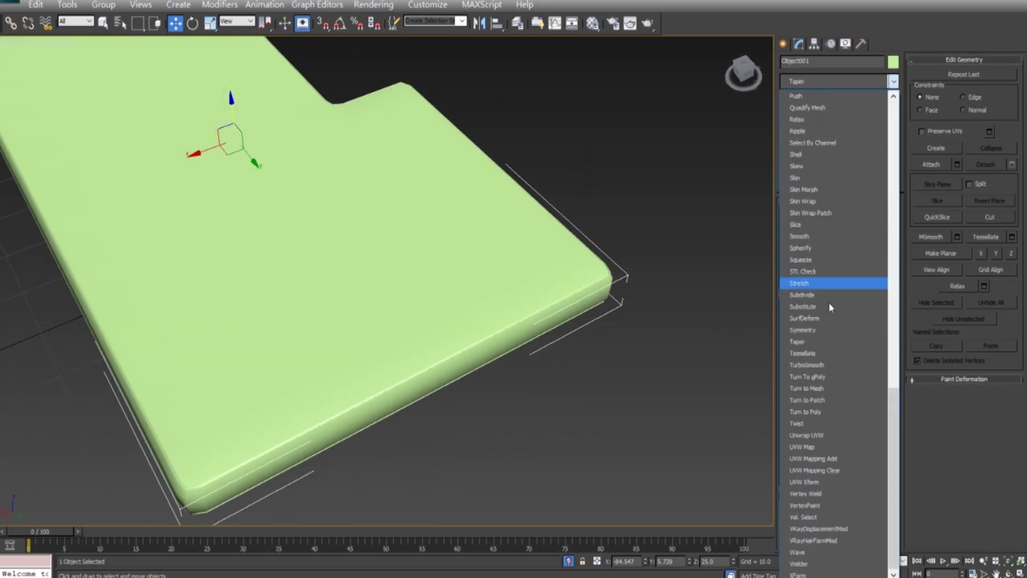
{"action": "left_click", "coordinate": [805, 365]}
{"action": "middle_click_drag", "start_coordinate": [669, 374], "coordinate": [426, 367], "text": "alt"}
{"action": "scroll", "coordinate": [426, 367], "scroll_direction": "down", "scroll_amount": 5}
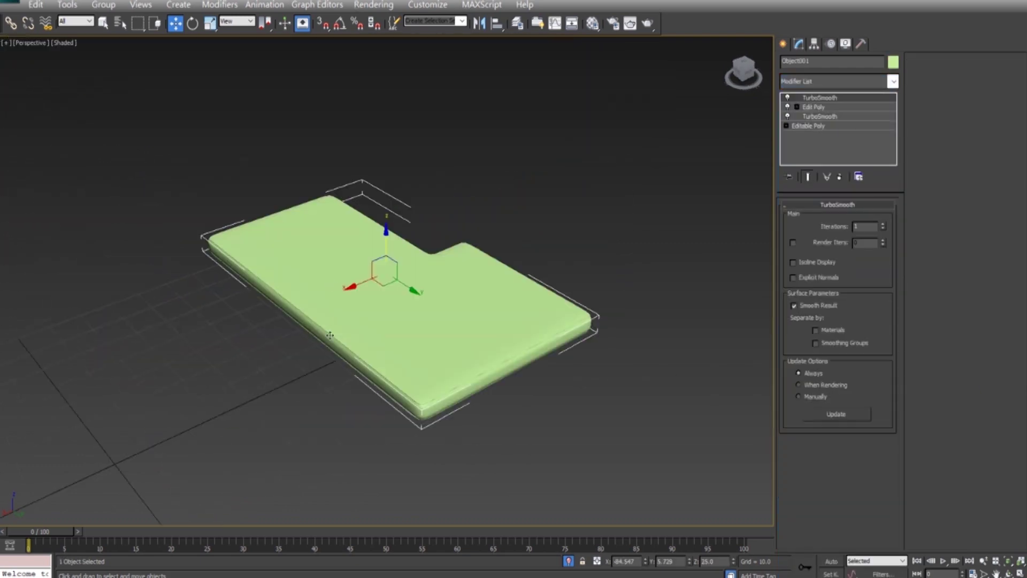
{"action": "scroll", "coordinate": [470, 395], "scroll_direction": "up", "scroll_amount": 8}
{"action": "scroll", "coordinate": [470, 396], "scroll_direction": "down", "scroll_amount": 4}
{"action": "key", "text": "F4"}
{"action": "mouse_move", "coordinate": [470, 351]}
{"action": "middle_mouse_down", "text": "alt"}
{"action": "mouse_move", "coordinate": [438, 392]}
{"action": "mouse_move", "coordinate": [386, 392]}
{"action": "mouse_move", "coordinate": [445, 410]}
{"action": "mouse_move", "coordinate": [443, 390]}
{"action": "mouse_move", "coordinate": [442, 408]}
{"action": "mouse_move", "coordinate": [398, 398]}
{"action": "middle_mouse_up", "text": "alt"}
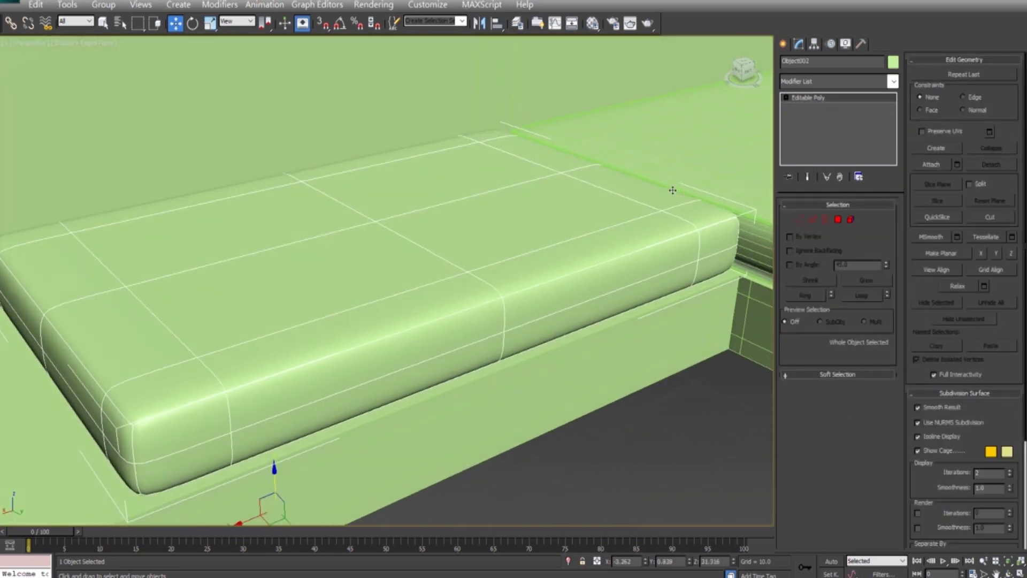
Add a TurboSmooth modifier to the chaise seat cushion
{"action": "left_click", "coordinate": [893, 81]}
{"action": "left_click", "coordinate": [831, 364]}
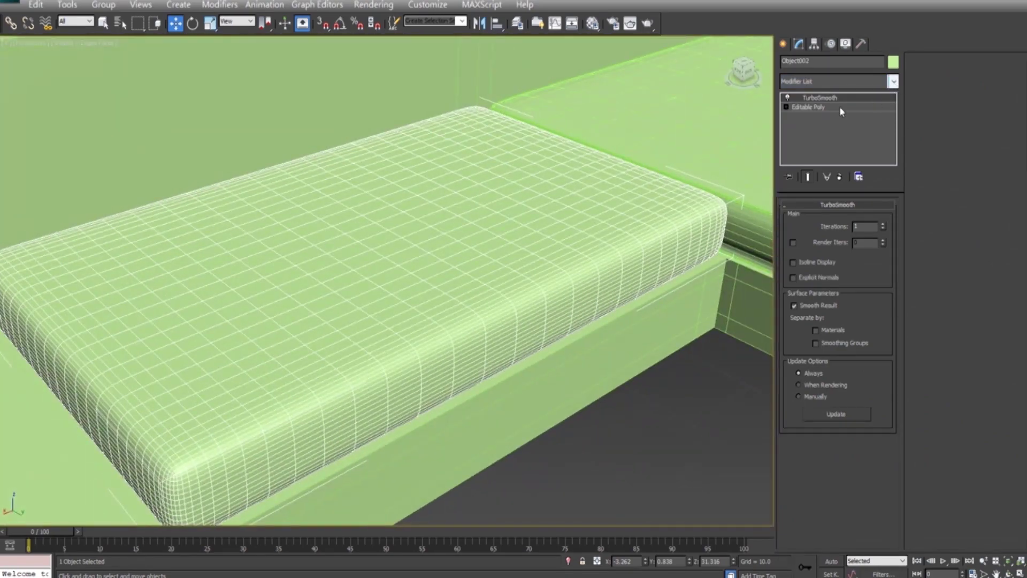
{"action": "left_click", "coordinate": [840, 108]}
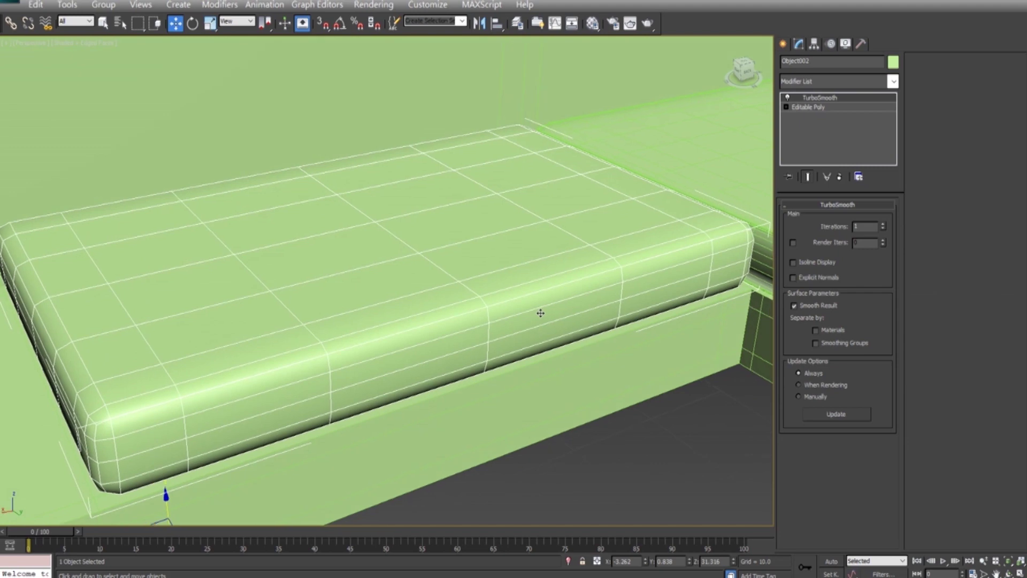
Add an Edit Poly modifier above TurboSmooth and enter Edge mode
{"action": "left_click", "coordinate": [892, 81]}
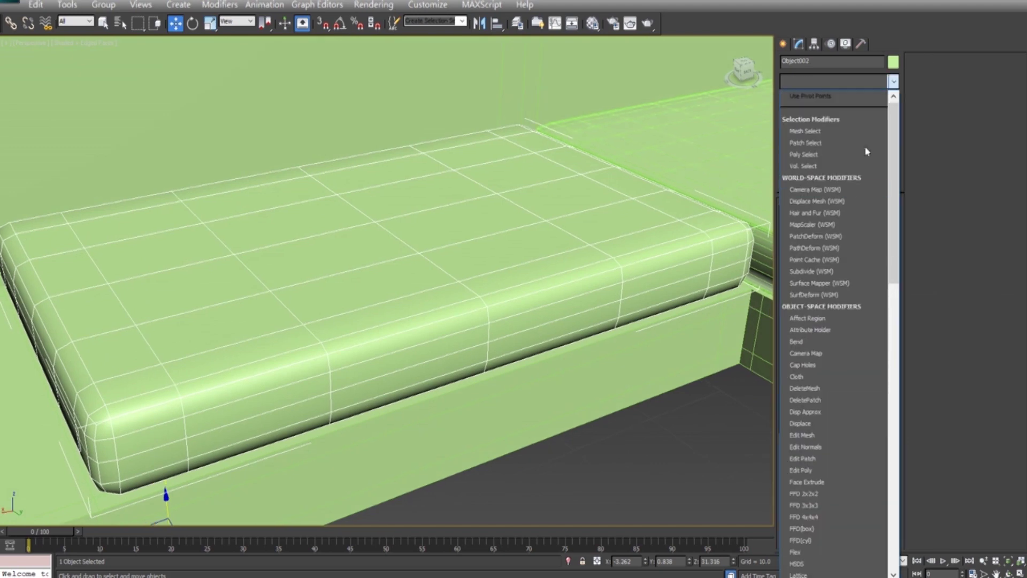
{"action": "type", "text": "Edit Mesh"}
{"action": "left_click", "coordinate": [819, 131]}
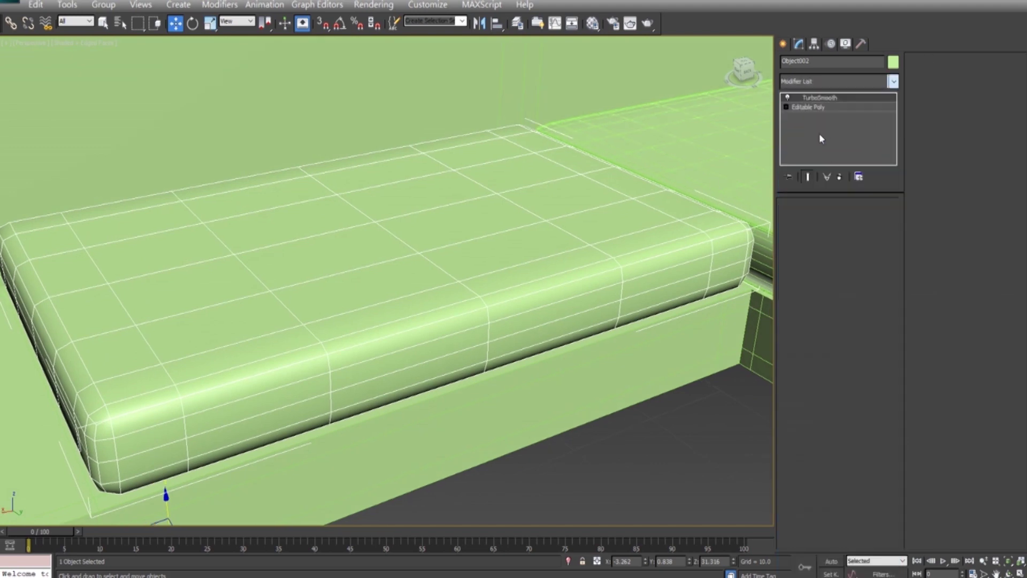
{"action": "left_click", "coordinate": [813, 312]}
{"action": "middle_click_drag", "start_coordinate": [526, 323], "coordinate": [232, 332], "text": "alt"}
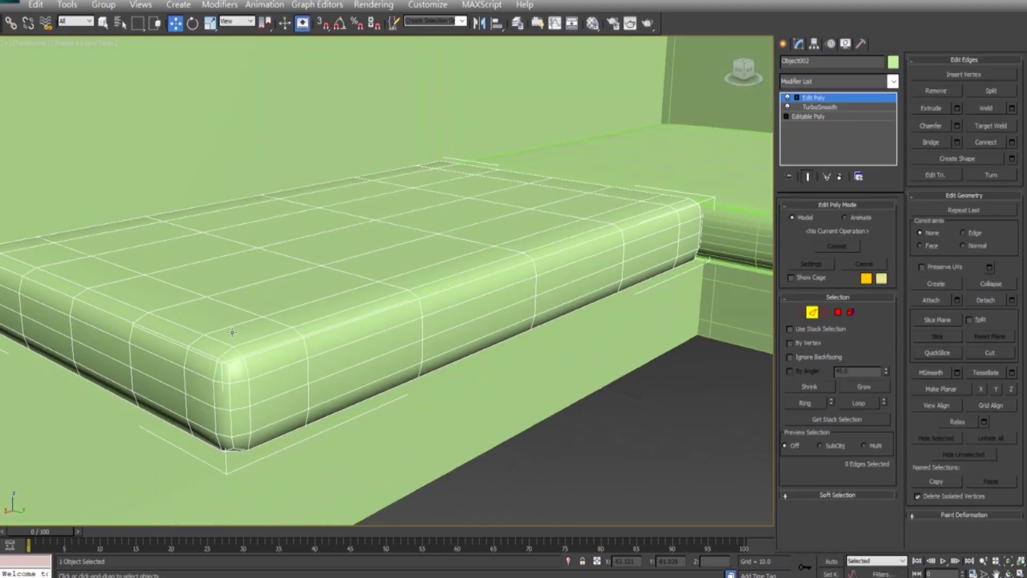
Select the cushion's top and bottom rim edge loops using Loop
{"action": "left_click", "coordinate": [855, 406]}
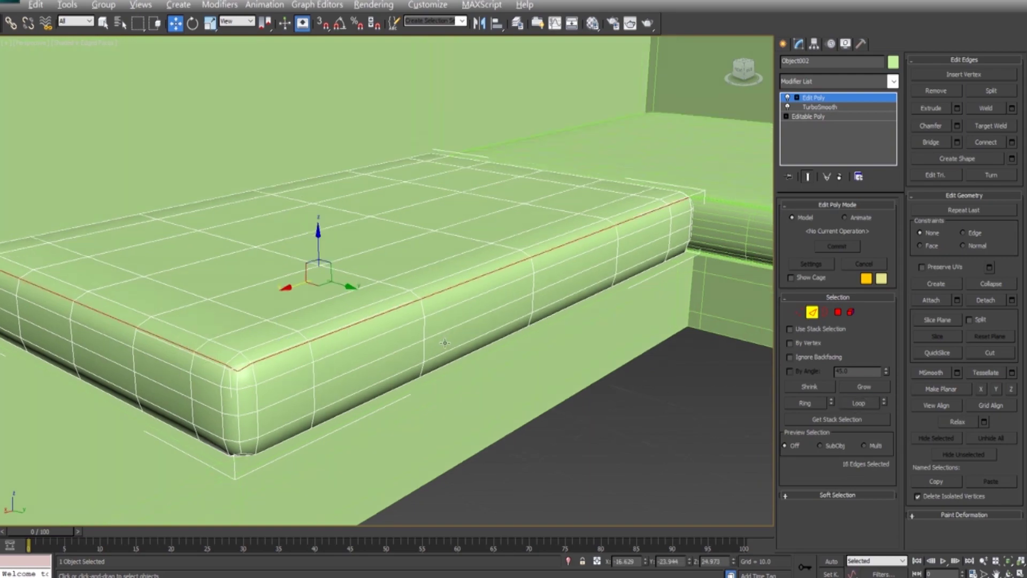
{"action": "mouse_move", "coordinate": [451, 362]}
{"action": "middle_mouse_down", "text": "alt"}
{"action": "mouse_move", "coordinate": [337, 348]}
{"action": "mouse_move", "coordinate": [461, 303]}
{"action": "middle_mouse_up", "text": "alt"}
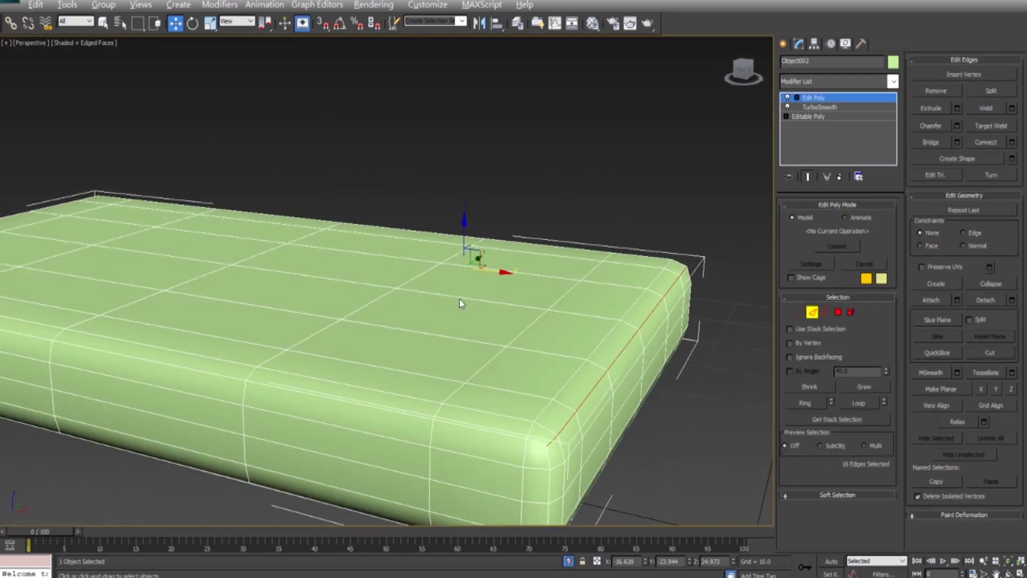
{"action": "left_click", "coordinate": [863, 403]}
{"action": "mouse_move", "coordinate": [450, 378]}
{"action": "middle_mouse_down", "text": "alt"}
{"action": "mouse_move", "coordinate": [419, 353]}
{"action": "mouse_move", "coordinate": [547, 454]}
{"action": "middle_mouse_up", "text": "alt"}
{"action": "mouse_move", "coordinate": [627, 418]}
{"action": "middle_mouse_down", "text": "alt"}
{"action": "mouse_move", "coordinate": [578, 367]}
{"action": "mouse_move", "coordinate": [617, 357]}
{"action": "middle_mouse_up", "text": "alt"}
{"action": "left_click", "coordinate": [860, 404]}
{"action": "mouse_move", "coordinate": [433, 330]}
{"action": "middle_mouse_down", "text": "alt"}
{"action": "mouse_move", "coordinate": [482, 321]}
{"action": "mouse_move", "coordinate": [534, 354]}
{"action": "middle_mouse_up", "text": "alt"}
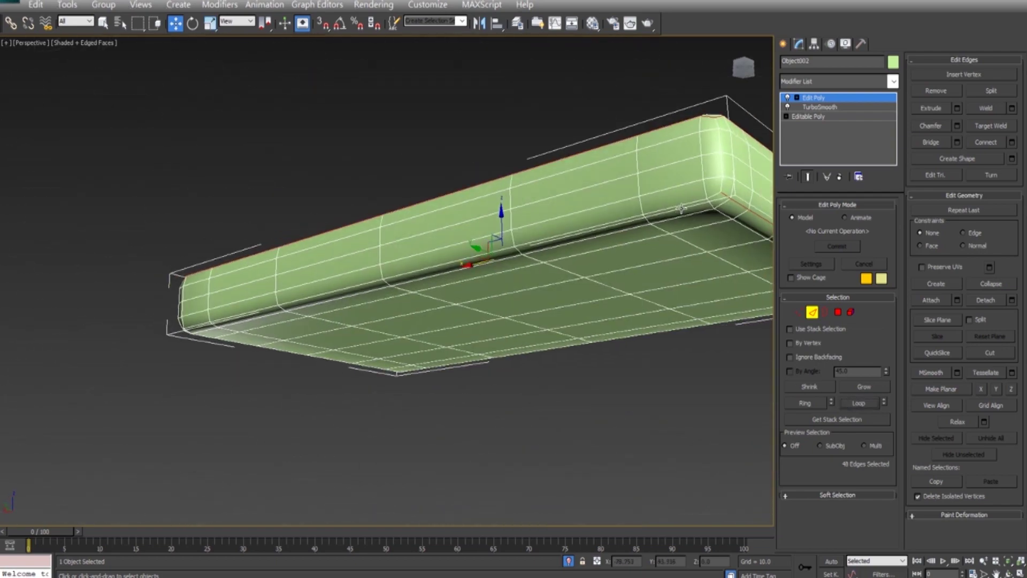
{"action": "mouse_move", "coordinate": [451, 327]}
{"action": "middle_mouse_down", "text": "alt"}
{"action": "mouse_move", "coordinate": [453, 291]}
{"action": "mouse_move", "coordinate": [335, 310]}
{"action": "mouse_move", "coordinate": [767, 346]}
{"action": "middle_mouse_up", "text": "alt"}
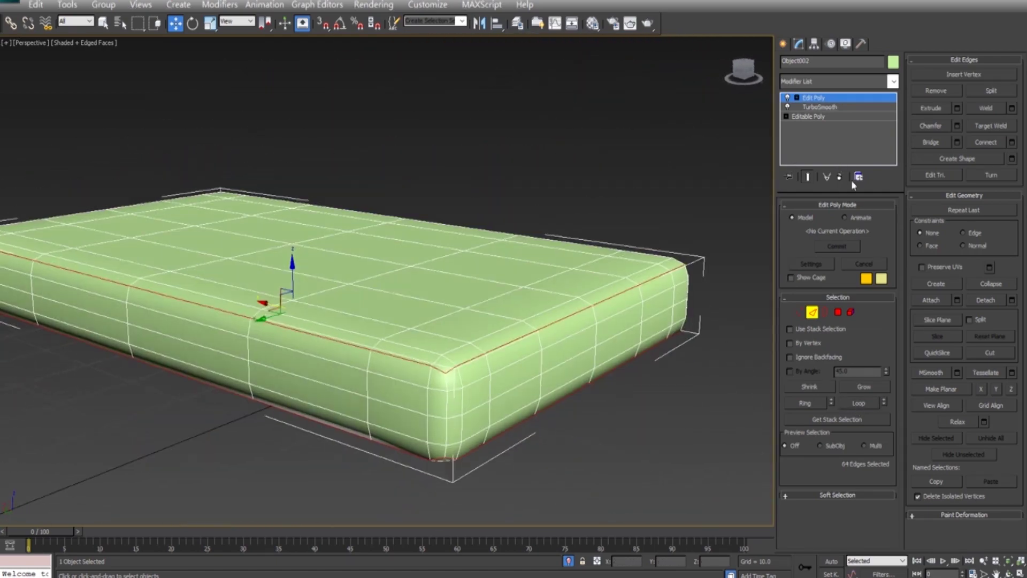
Chamfer the rim loops to about 0.2 wide, leaving 64 band polygons selected
{"action": "left_click", "coordinate": [957, 126]}
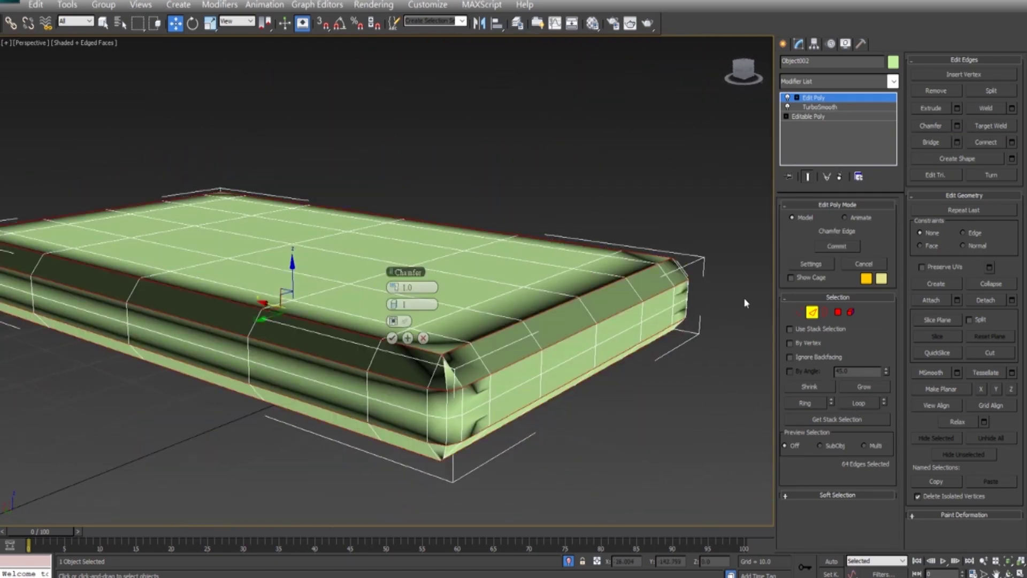
{"action": "left_click_drag", "start_coordinate": [396, 294], "coordinate": [386, 290]}
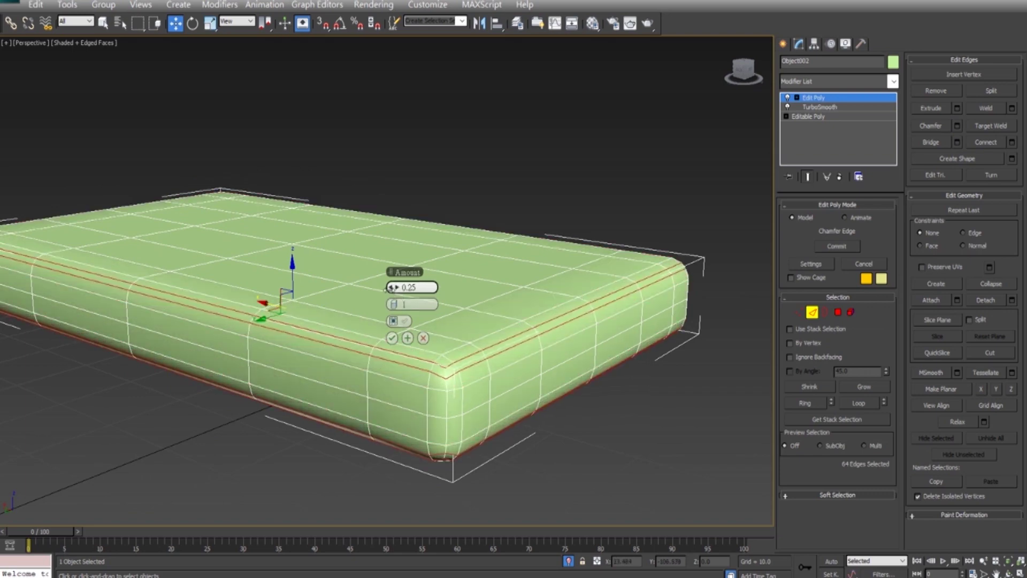
{"action": "mouse_move", "coordinate": [526, 389]}
{"action": "middle_mouse_down", "text": "alt"}
{"action": "mouse_move", "coordinate": [502, 402]}
{"action": "mouse_move", "coordinate": [553, 310]}
{"action": "middle_mouse_up", "text": "alt"}
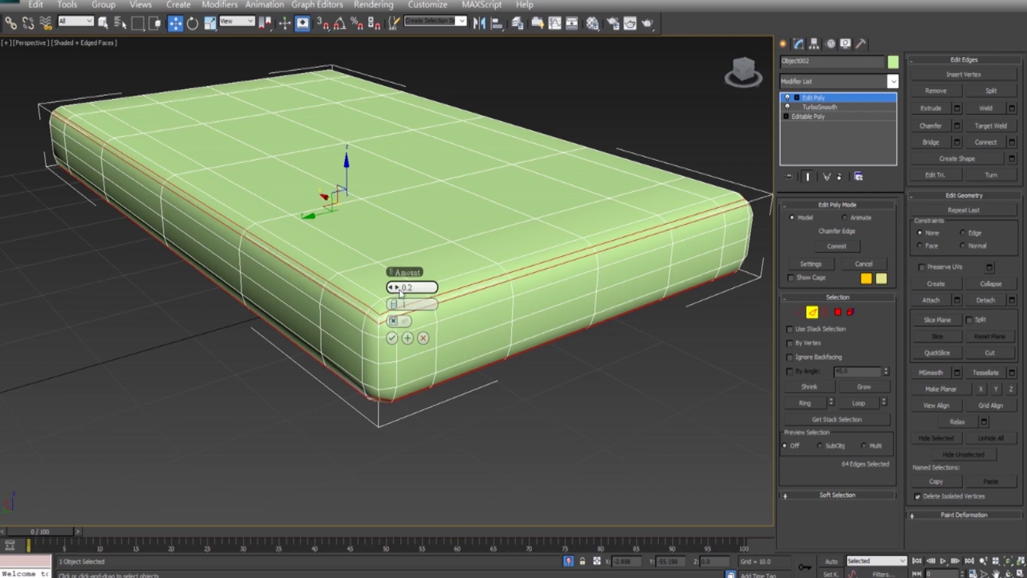
{"action": "left_click", "coordinate": [838, 313]}
{"action": "mouse_move", "coordinate": [508, 321]}
{"action": "middle_mouse_down", "text": "alt"}
{"action": "mouse_move", "coordinate": [502, 344]}
{"action": "mouse_move", "coordinate": [535, 357]}
{"action": "middle_mouse_up", "text": "alt"}
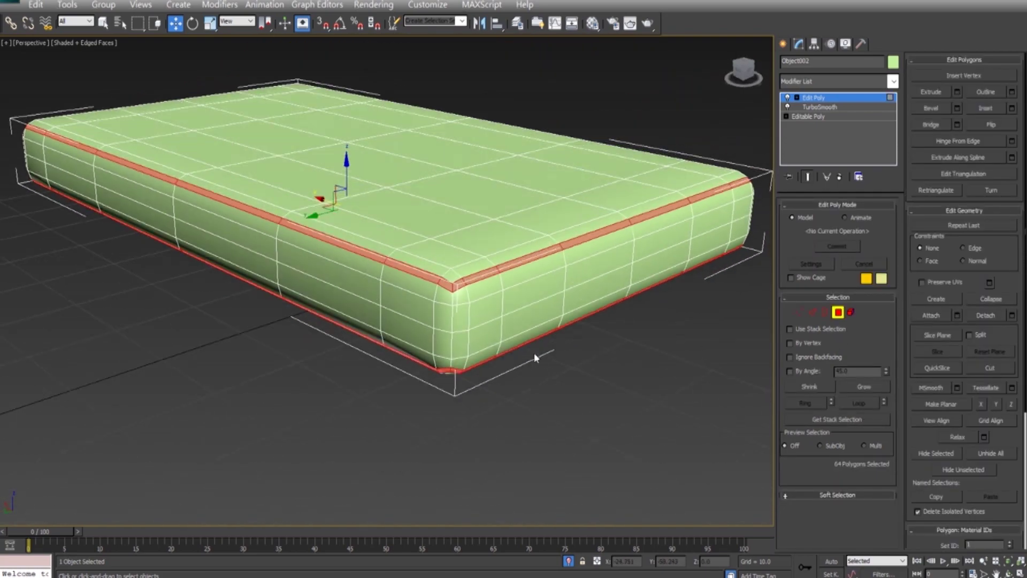
Inset the cushion's rim strip polygons by about 0.03
{"action": "left_click", "coordinate": [956, 92]}
{"action": "scroll", "coordinate": [626, 357], "scroll_direction": "up", "scroll_amount": 2}
{"action": "scroll", "coordinate": [626, 357], "scroll_direction": "up", "scroll_amount": 5}
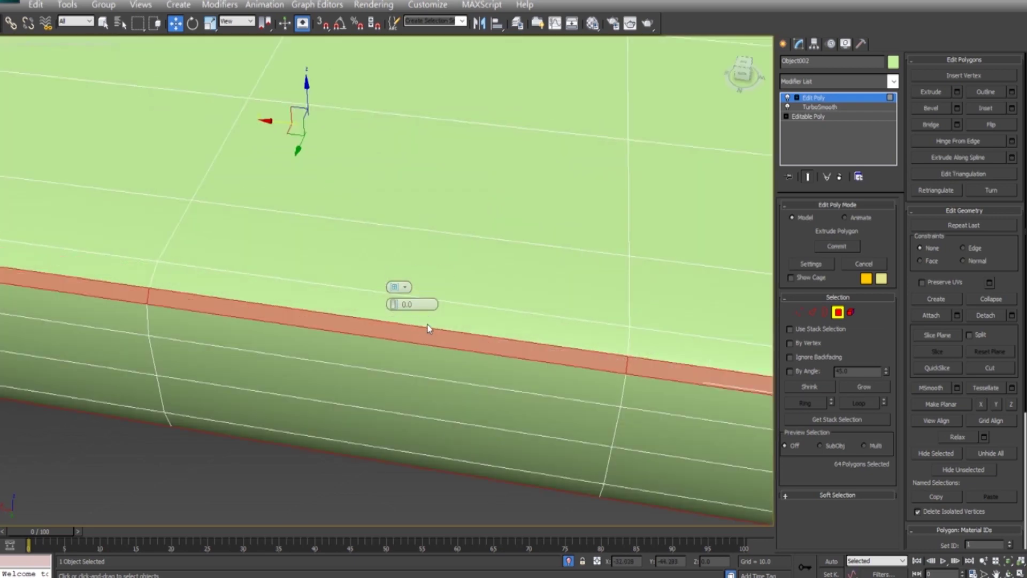
{"action": "scroll", "coordinate": [428, 328], "scroll_direction": "down", "scroll_amount": 5}
{"action": "middle_click_drag", "start_coordinate": [452, 358], "coordinate": [534, 371], "text": "alt"}
{"action": "left_click", "coordinate": [1011, 109]}
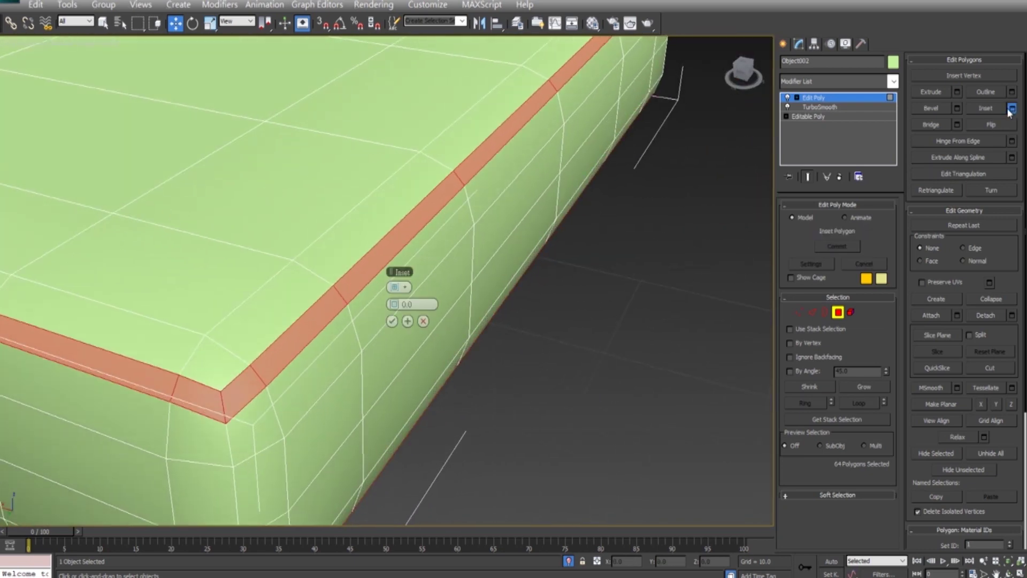
{"action": "left_click_drag", "start_coordinate": [398, 309], "coordinate": [394, 305]}
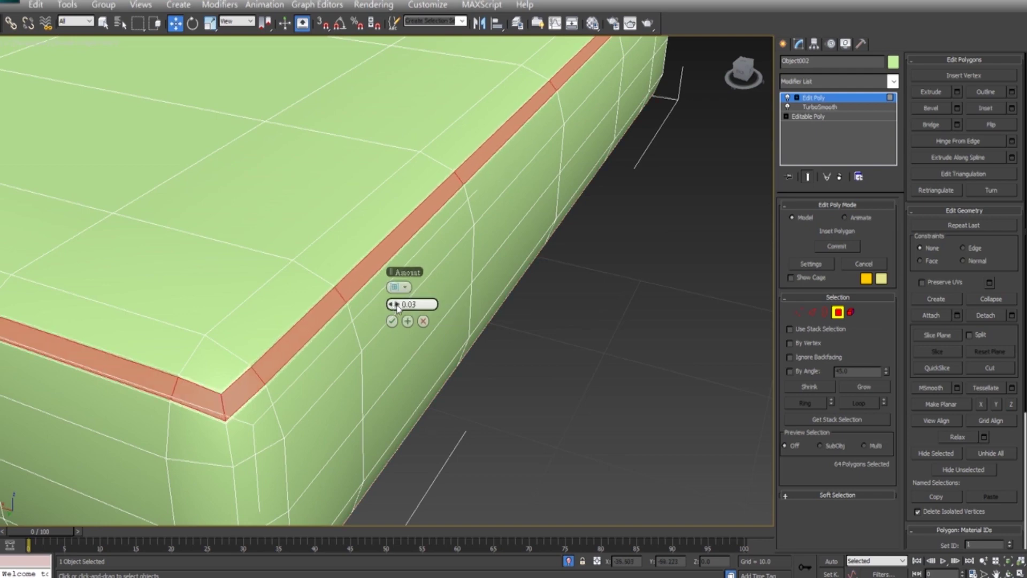
{"action": "middle_click_drag", "start_coordinate": [398, 308], "coordinate": [347, 342], "text": "alt"}
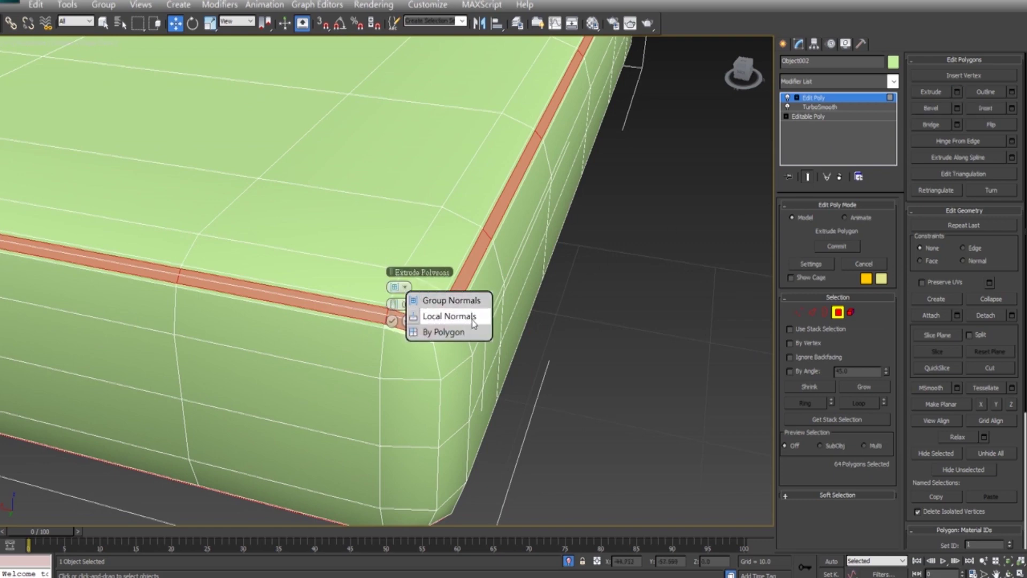
Extrude the strips along Local Normals about 0.1 high, then exit Polygon level
{"action": "left_click_drag", "start_coordinate": [396, 304], "coordinate": [398, 300]}
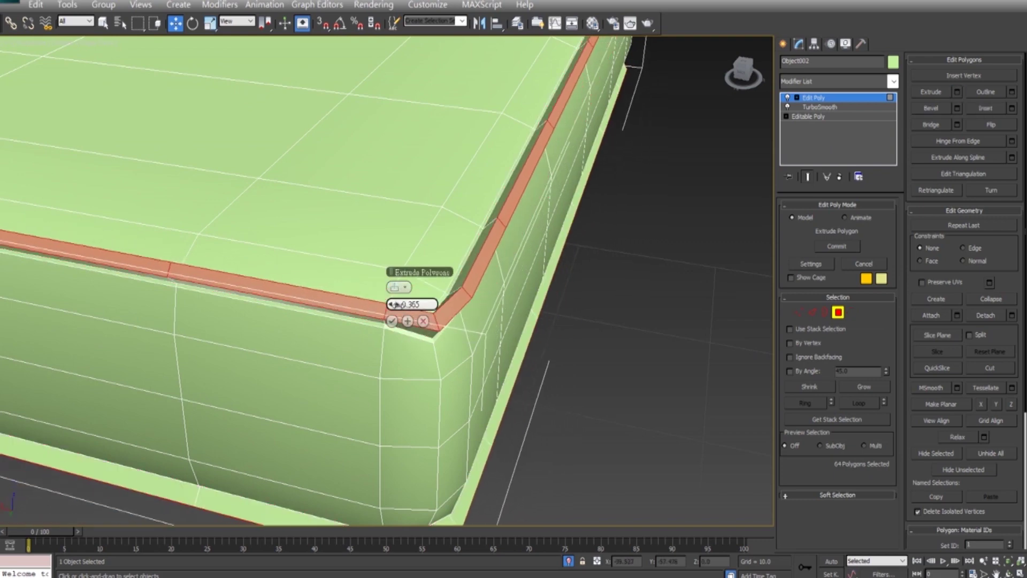
{"action": "mouse_move", "coordinate": [399, 302]}
{"action": "middle_mouse_down", "text": "alt"}
{"action": "mouse_move", "coordinate": [415, 321]}
{"action": "mouse_move", "coordinate": [507, 337]}
{"action": "mouse_move", "coordinate": [476, 342]}
{"action": "middle_mouse_up", "text": "alt"}
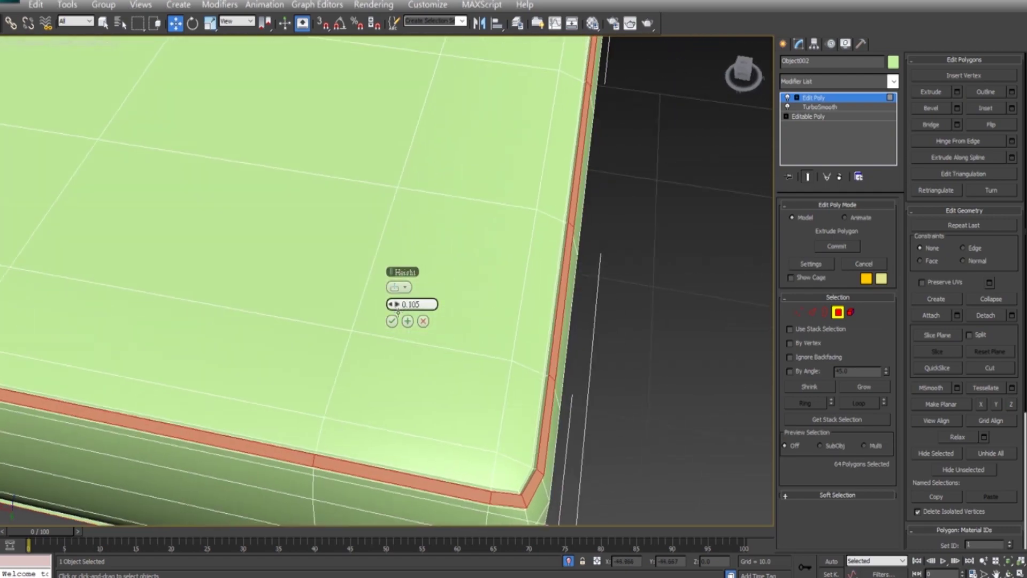
{"action": "mouse_move", "coordinate": [617, 363]}
{"action": "middle_mouse_down", "text": "alt"}
{"action": "mouse_move", "coordinate": [672, 387]}
{"action": "mouse_move", "coordinate": [667, 349]}
{"action": "mouse_move", "coordinate": [683, 371]}
{"action": "middle_mouse_up", "text": "alt"}
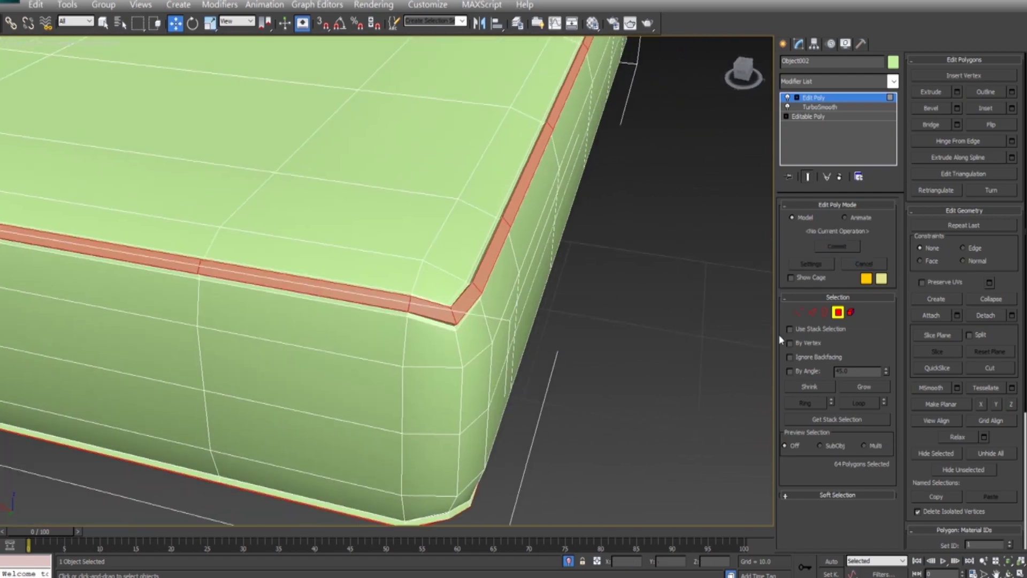
{"action": "left_click", "coordinate": [839, 312]}
{"action": "scroll", "coordinate": [642, 326], "scroll_direction": "down", "scroll_amount": 5}
{"action": "scroll", "coordinate": [615, 328], "scroll_direction": "down", "scroll_amount": 5}
{"action": "middle_click_drag", "start_coordinate": [615, 328], "coordinate": [394, 214], "text": "alt"}
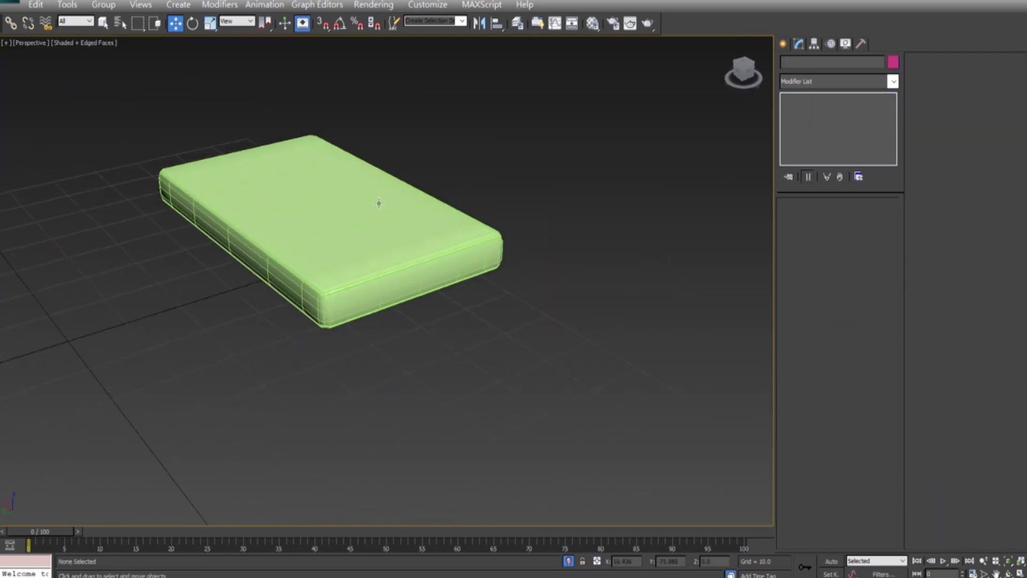
Add TurboSmooth to the piped seat cushion
{"action": "scroll", "coordinate": [446, 360], "scroll_direction": "up", "scroll_amount": 3}
{"action": "scroll", "coordinate": [445, 359], "scroll_direction": "up", "scroll_amount": 2}
{"action": "left_click", "coordinate": [892, 81]}
{"action": "key", "text": "t"}
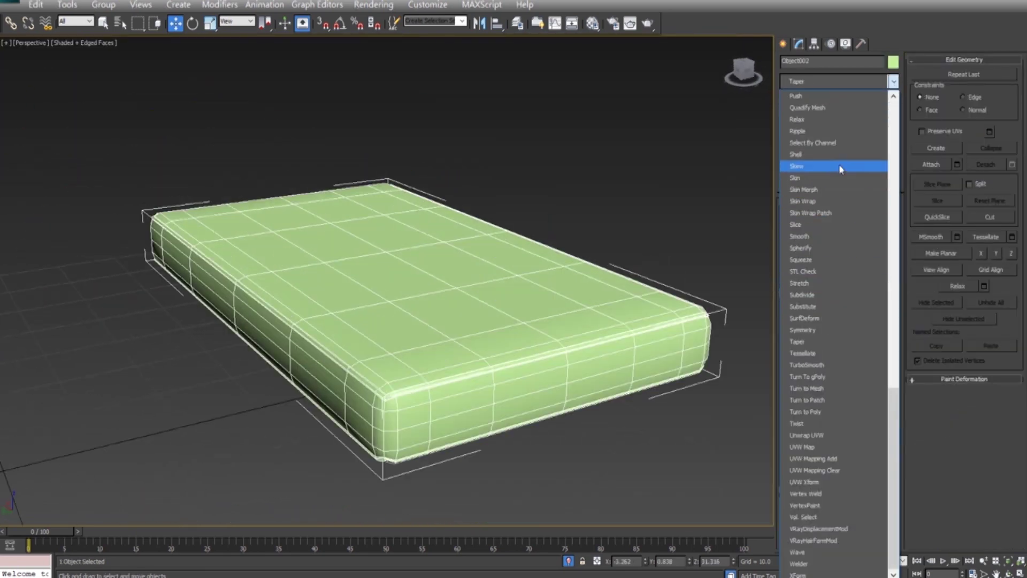
{"action": "left_click", "coordinate": [813, 366]}
{"action": "left_click", "coordinate": [707, 246]}
Shift-drag the cushion along X to place a Copy clone beside it
{"action": "mouse_move", "coordinate": [707, 246]}
{"action": "middle_mouse_down", "text": "alt"}
{"action": "mouse_move", "coordinate": [585, 337]}
{"action": "mouse_move", "coordinate": [565, 377]}
{"action": "middle_mouse_up", "text": "alt"}
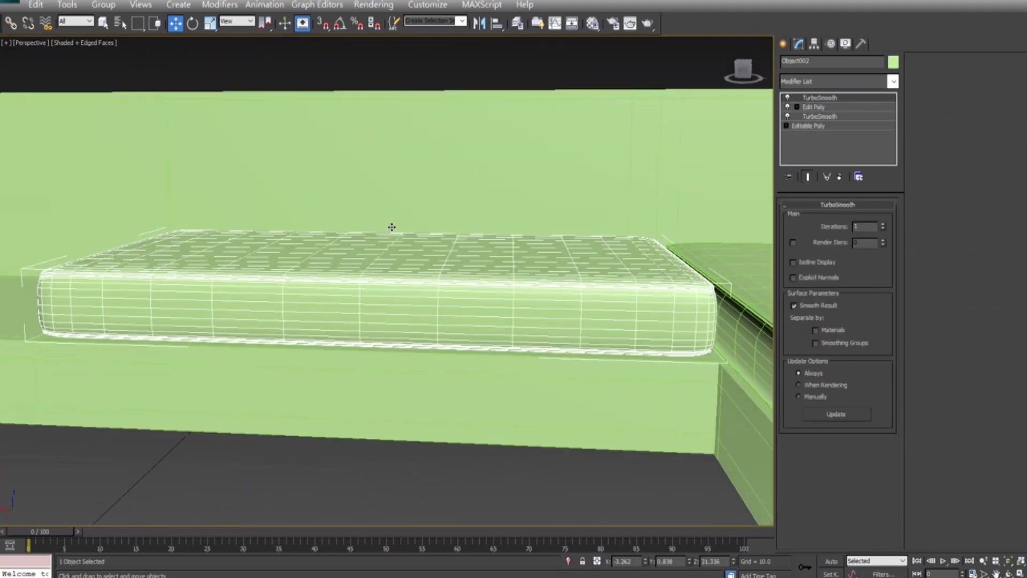
{"action": "middle_click_drag", "start_coordinate": [391, 228], "coordinate": [615, 354], "text": "alt"}
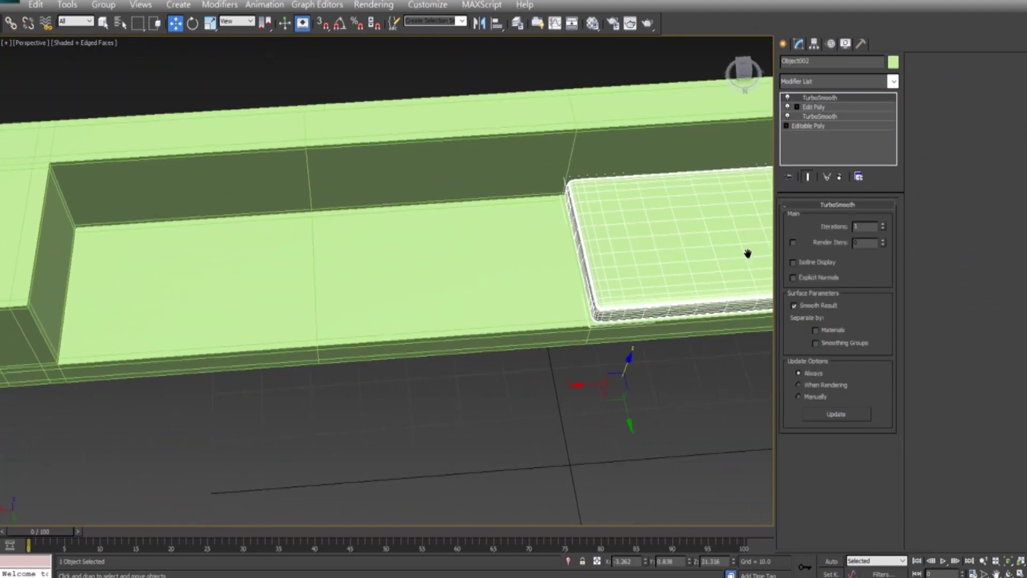
{"action": "scroll", "coordinate": [615, 355], "scroll_direction": "down", "scroll_amount": 3}
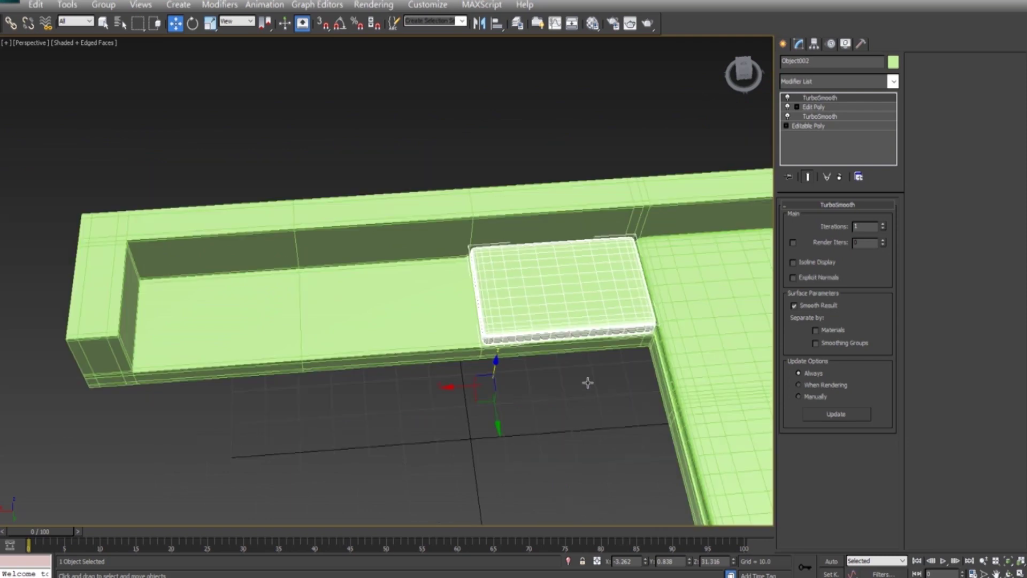
{"action": "scroll", "coordinate": [587, 382], "scroll_direction": "down", "scroll_amount": 2}
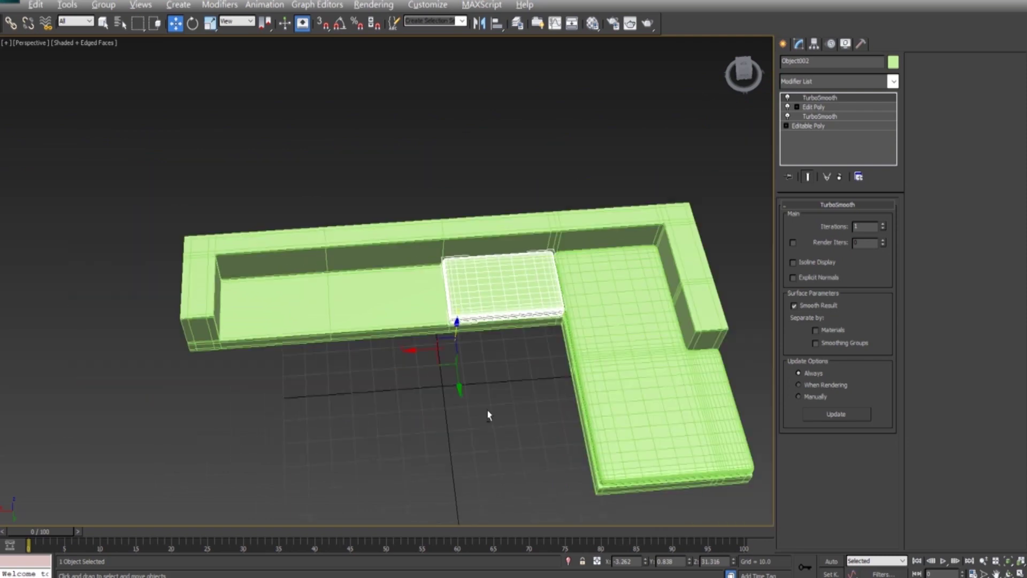
{"action": "middle_click_drag", "start_coordinate": [487, 415], "coordinate": [521, 402], "text": "alt"}
{"action": "left_click_drag", "start_coordinate": [479, 363], "coordinate": [359, 403], "text": "shift"}
{"action": "left_click", "coordinate": [513, 347]}
In the top view, turn off Affect Pivot Only and select the copied right cushion
{"action": "key", "text": "t"}
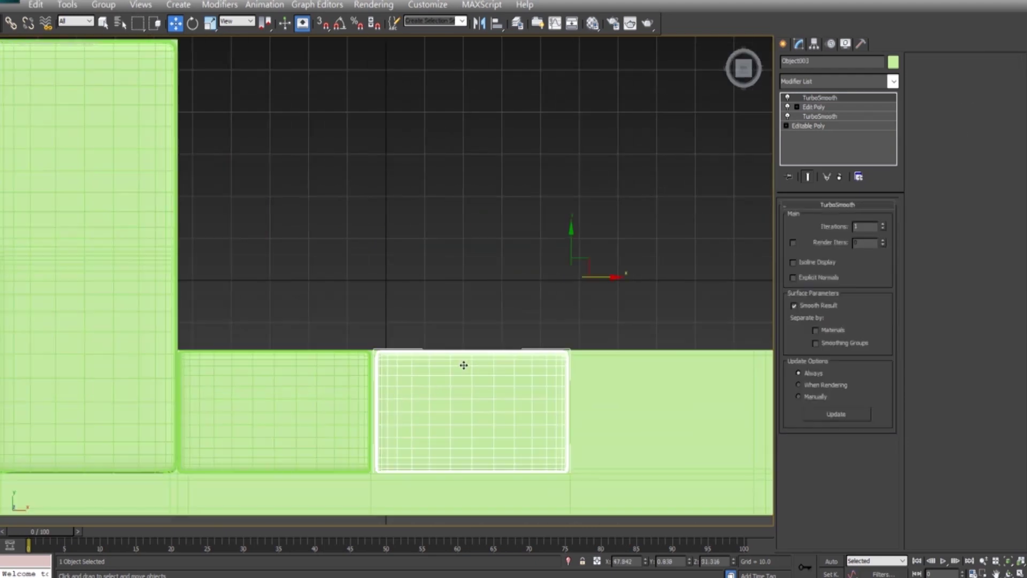
{"action": "scroll", "coordinate": [478, 314], "scroll_direction": "down", "scroll_amount": 2}
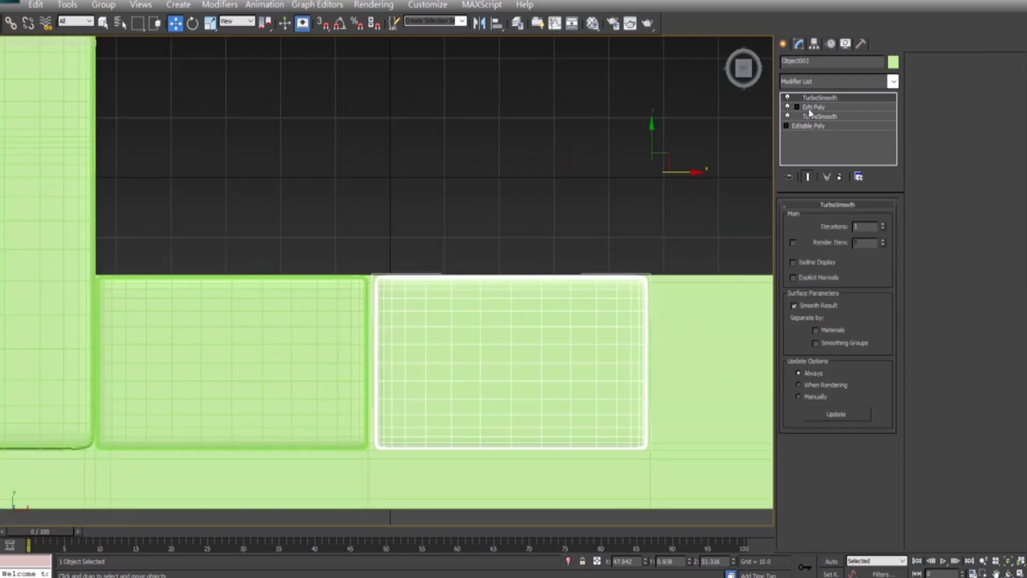
{"action": "left_click", "coordinate": [813, 43]}
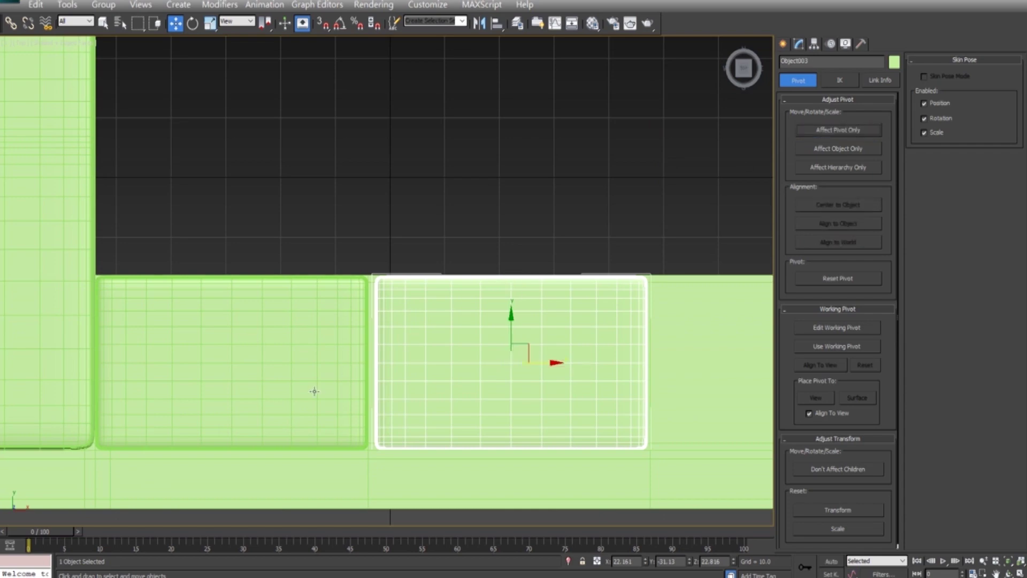
{"action": "left_click", "coordinate": [315, 391]}
{"action": "left_click", "coordinate": [828, 129]}
{"action": "left_click", "coordinate": [782, 43]}
{"action": "left_click", "coordinate": [484, 371]}
Shift-drag an extra cushion copy sideways, then cancel it with Escape
{"action": "scroll", "coordinate": [535, 378], "scroll_direction": "up", "scroll_amount": 2}
{"action": "mouse_move", "coordinate": [548, 315]}
{"action": "middle_mouse_down"}
{"action": "mouse_move", "coordinate": [549, 294]}
{"action": "mouse_move", "coordinate": [426, 298]}
{"action": "mouse_move", "coordinate": [303, 337]}
{"action": "middle_mouse_up"}
{"action": "scroll", "coordinate": [548, 294], "scroll_direction": "down", "scroll_amount": 2}
{"action": "left_click_drag", "start_coordinate": [302, 337], "coordinate": [507, 360], "text": "shift"}
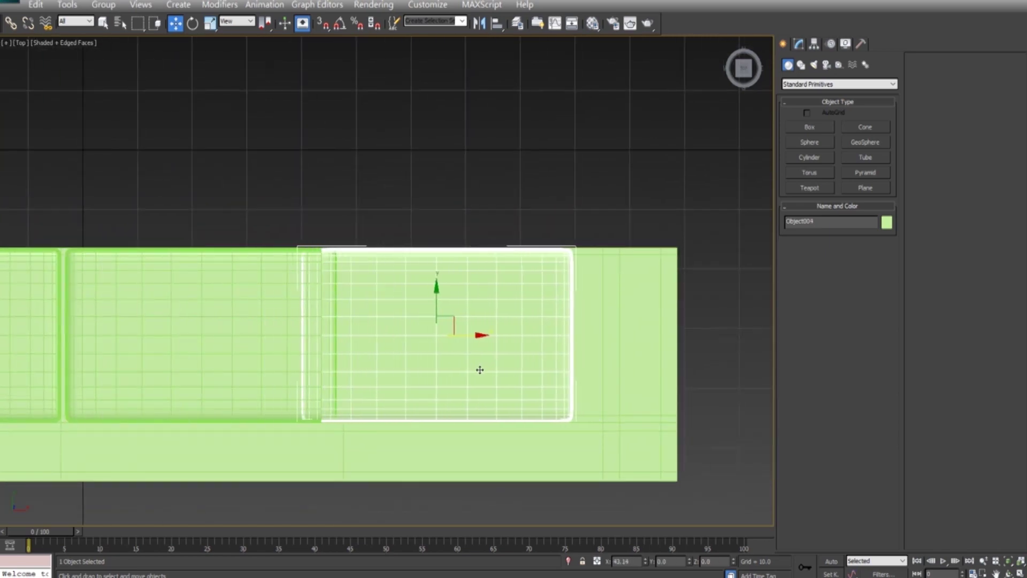
{"action": "left_click_drag", "start_coordinate": [507, 360], "coordinate": [503, 374], "text": "shift"}
{"action": "key", "text": "Escape"}
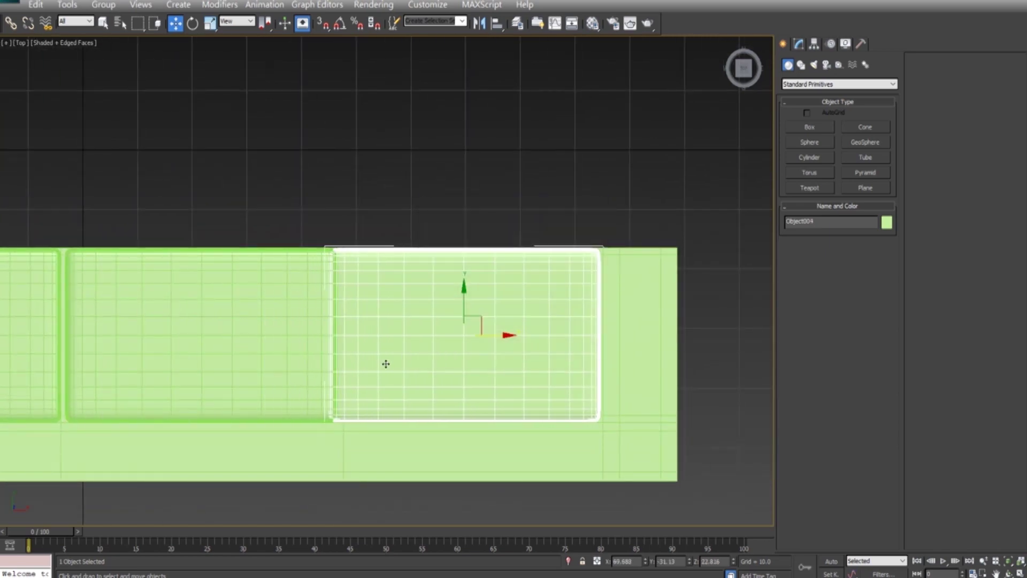
Clear the selection and return to a low perspective side view of the sofa
{"action": "middle_click_drag", "start_coordinate": [605, 336], "coordinate": [542, 335]}
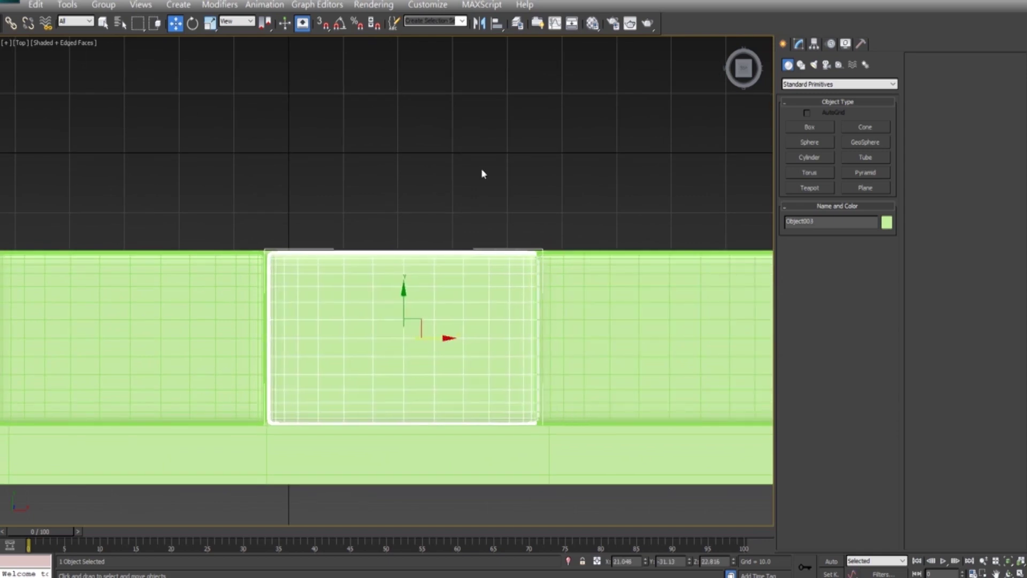
{"action": "left_click", "coordinate": [481, 167]}
{"action": "key", "text": "p"}
{"action": "scroll", "coordinate": [480, 289], "scroll_direction": "down", "scroll_amount": 3}
{"action": "mouse_move", "coordinate": [480, 289]}
{"action": "middle_mouse_down", "text": "alt"}
{"action": "mouse_move", "coordinate": [535, 299]}
{"action": "mouse_move", "coordinate": [527, 378]}
{"action": "mouse_move", "coordinate": [433, 319]}
{"action": "mouse_move", "coordinate": [624, 378]}
{"action": "mouse_move", "coordinate": [523, 362]}
{"action": "mouse_move", "coordinate": [413, 403]}
{"action": "middle_mouse_up", "text": "alt"}
{"action": "scroll", "coordinate": [562, 310], "scroll_direction": "up", "scroll_amount": 5}
Delete the selected back and base faces and slide the left sofa end to close the gap
{"action": "scroll", "coordinate": [521, 369], "scroll_direction": "up", "scroll_amount": 2}
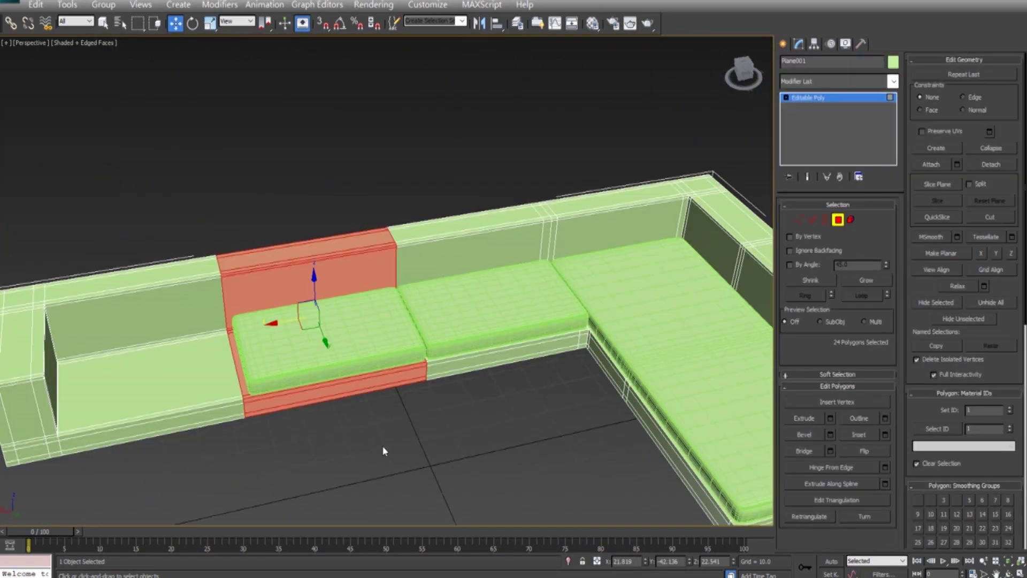
{"action": "key", "text": "Delete"}
{"action": "scroll", "coordinate": [199, 306], "scroll_direction": "down", "scroll_amount": 3}
{"action": "left_click_drag", "start_coordinate": [106, 209], "coordinate": [390, 365]}
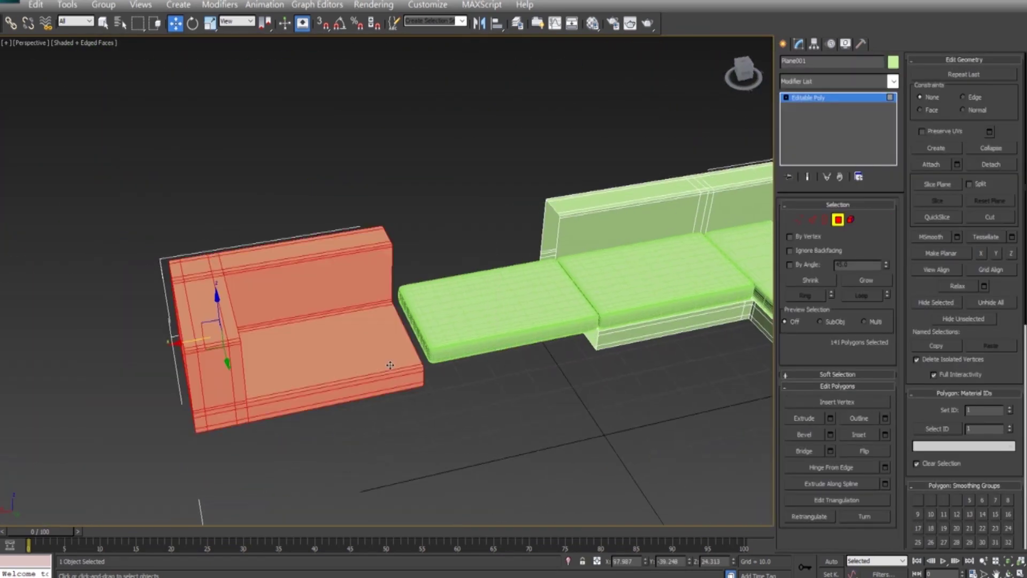
{"action": "key", "text": "t"}
{"action": "mouse_move", "coordinate": [403, 344]}
{"action": "middle_mouse_down"}
{"action": "mouse_move", "coordinate": [564, 256]}
{"action": "mouse_move", "coordinate": [457, 272]}
{"action": "middle_mouse_up"}
{"action": "left_click_drag", "start_coordinate": [679, 283], "coordinate": [398, 293]}
Weld the overlapping seam vertices of the sofa body, then deselect them
{"action": "key", "text": "p"}
{"action": "mouse_move", "coordinate": [553, 320]}
{"action": "middle_mouse_down", "text": "alt"}
{"action": "mouse_move", "coordinate": [360, 296]}
{"action": "mouse_move", "coordinate": [535, 289]}
{"action": "middle_mouse_up", "text": "alt"}
{"action": "key", "text": "1"}
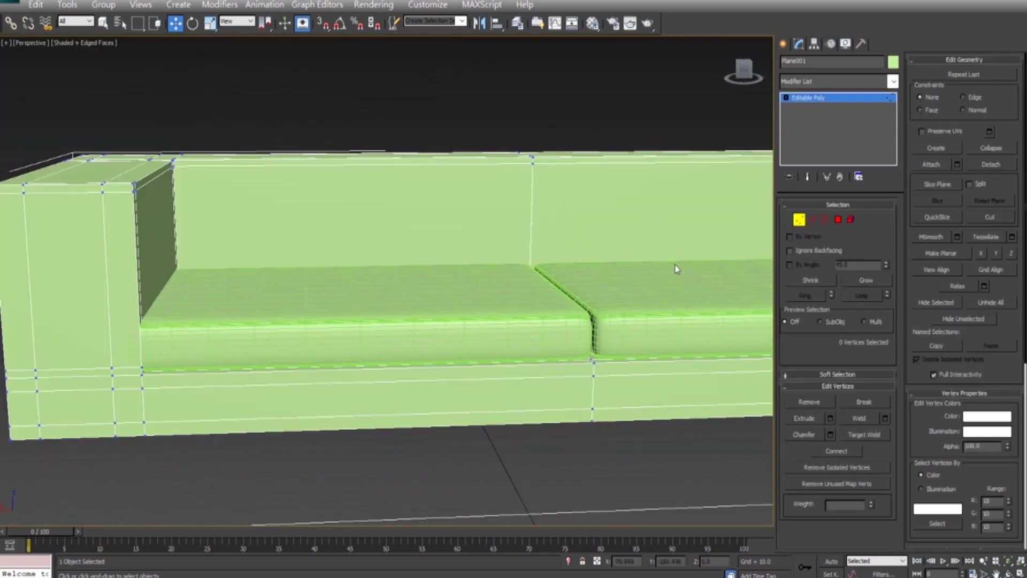
{"action": "middle_click_drag", "start_coordinate": [677, 269], "coordinate": [582, 166], "text": "alt"}
{"action": "left_click", "coordinate": [884, 418]}
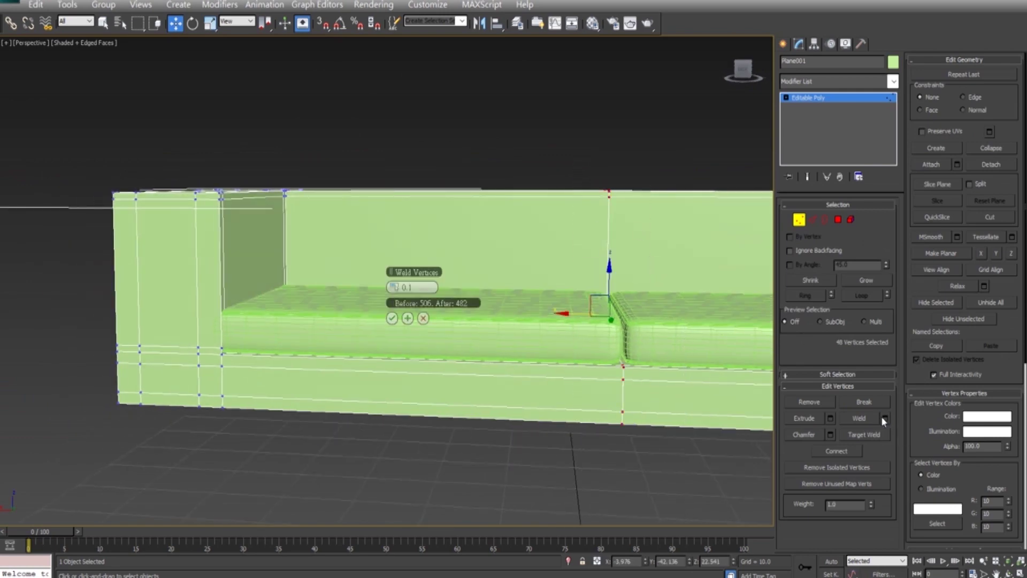
{"action": "left_click", "coordinate": [391, 319]}
{"action": "scroll", "coordinate": [390, 348], "scroll_direction": "up", "scroll_amount": 5}
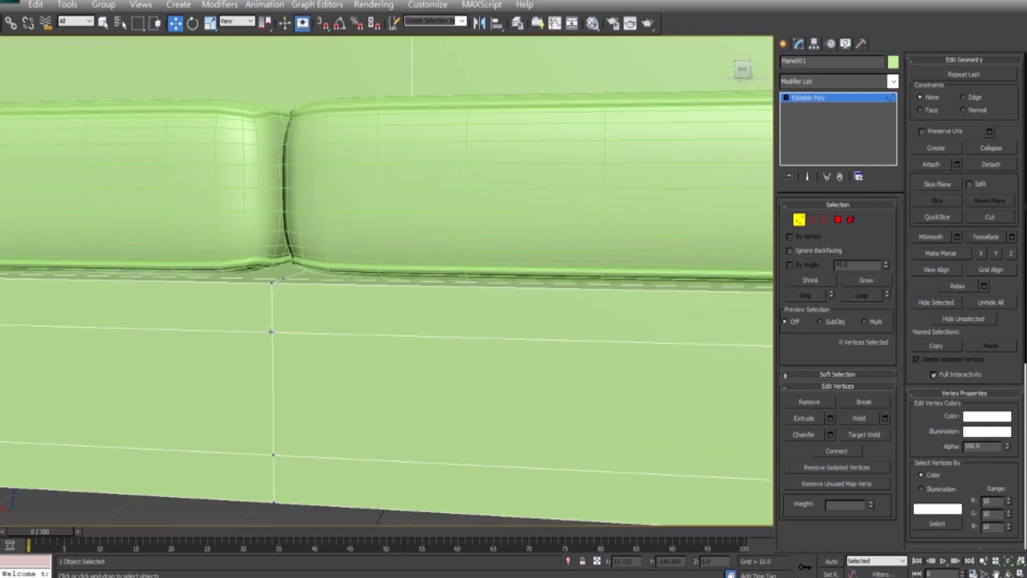
{"action": "left_click", "coordinate": [417, 406]}
Select the vertices along the top of the sofa back from a level front view
{"action": "scroll", "coordinate": [300, 415], "scroll_direction": "down", "scroll_amount": 10}
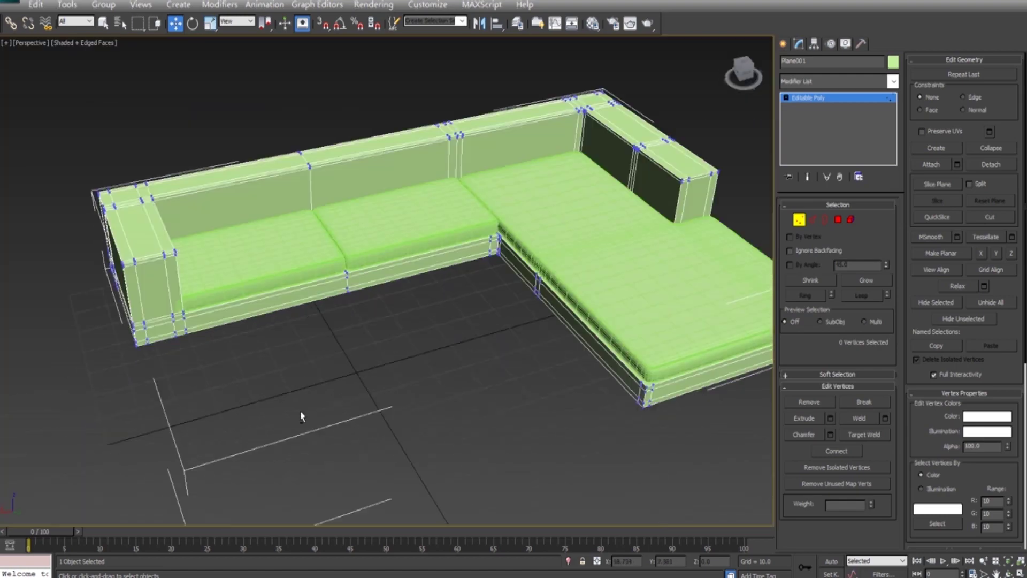
{"action": "scroll", "coordinate": [419, 376], "scroll_direction": "down", "scroll_amount": 2}
{"action": "middle_click_drag", "start_coordinate": [419, 376], "coordinate": [434, 300], "text": "alt"}
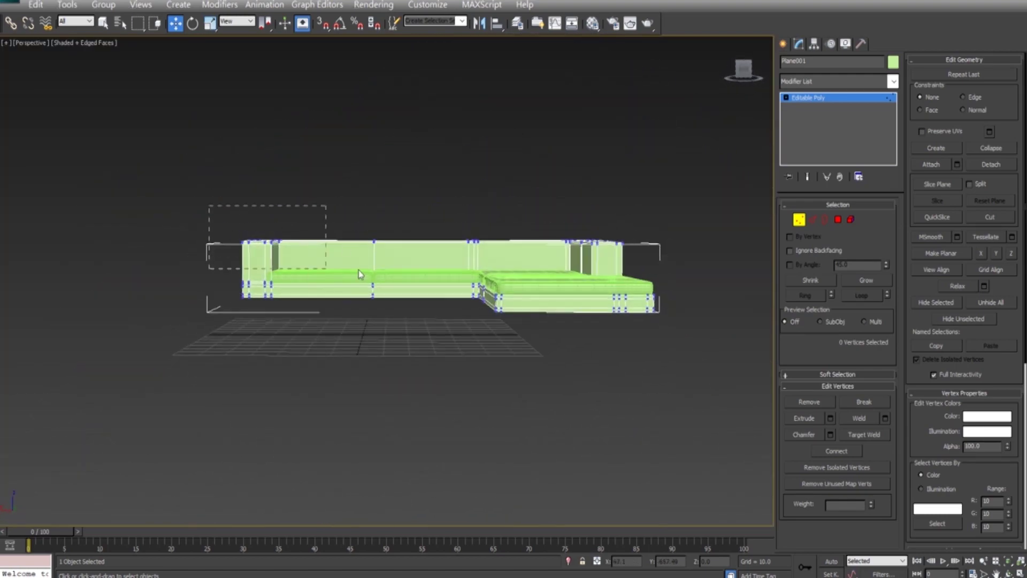
{"action": "mouse_move", "coordinate": [659, 260]}
{"action": "middle_mouse_down", "text": "alt"}
{"action": "mouse_move", "coordinate": [339, 328]}
{"action": "mouse_move", "coordinate": [439, 324]}
{"action": "mouse_move", "coordinate": [395, 249]}
{"action": "middle_mouse_up", "text": "alt"}
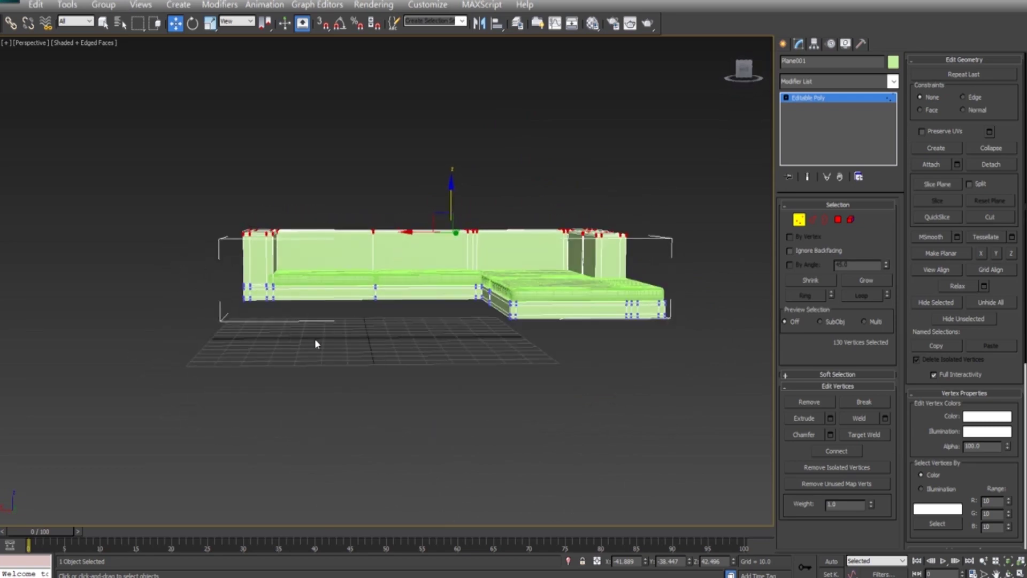
{"action": "middle_click_drag", "start_coordinate": [478, 396], "coordinate": [386, 412], "text": "alt"}
In the four-view Top viewport, select the end vertices and nudge them slightly along X
{"action": "key", "text": "alt+w"}
{"action": "scroll", "coordinate": [247, 183], "scroll_direction": "up", "scroll_amount": 5}
{"action": "mouse_move", "coordinate": [248, 184]}
{"action": "middle_mouse_down"}
{"action": "mouse_move", "coordinate": [297, 117]}
{"action": "mouse_move", "coordinate": [282, 53]}
{"action": "middle_mouse_up"}
{"action": "scroll", "coordinate": [277, 260], "scroll_direction": "up", "scroll_amount": 2}
{"action": "left_click_drag", "start_coordinate": [192, 60], "coordinate": [191, 57]}
{"action": "key", "text": "r"}
{"action": "key", "text": "w"}
{"action": "left_click_drag", "start_coordinate": [275, 165], "coordinate": [273, 165]}
Maximize the Perspective viewport with Alt+W
{"action": "middle_click_drag", "start_coordinate": [202, 199], "coordinate": [339, 199]}
{"action": "scroll", "coordinate": [339, 200], "scroll_direction": "down", "scroll_amount": 3}
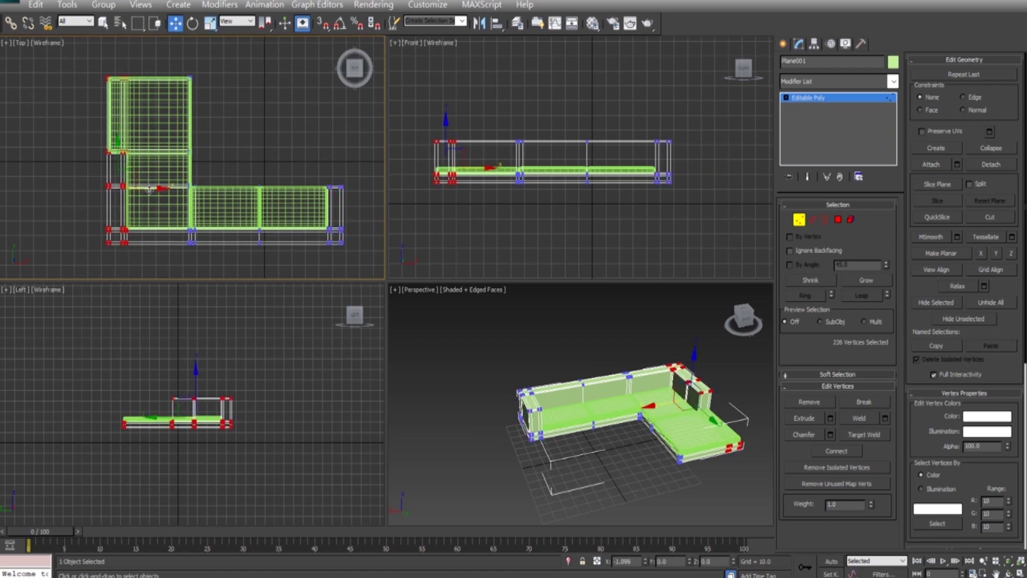
{"action": "left_click", "coordinate": [608, 428]}
{"action": "key", "text": "alt+w"}
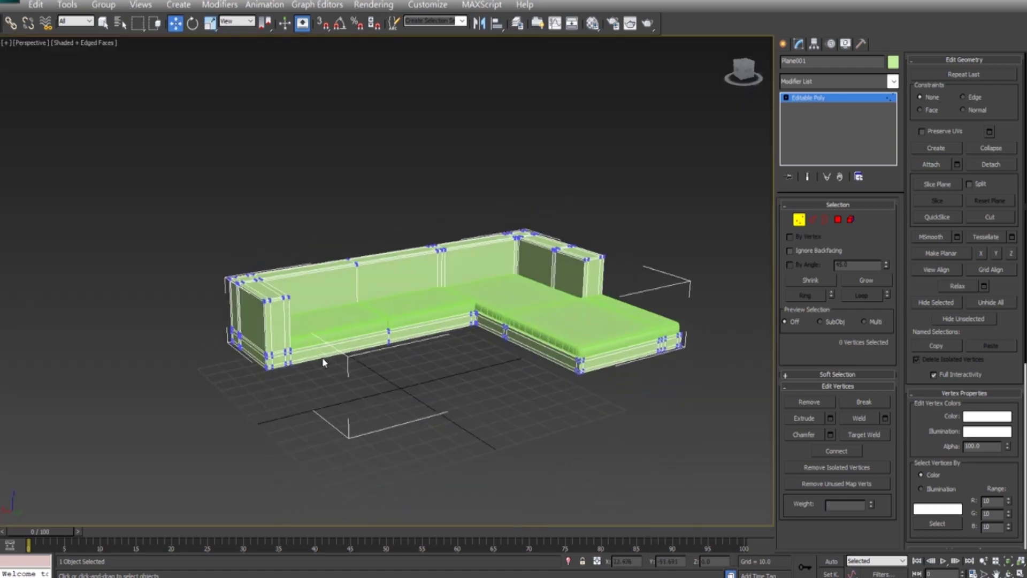
Turn on NURMS subdivision smoothing for the sofa body, then deselect it
{"action": "scroll", "coordinate": [460, 325], "scroll_direction": "up", "scroll_amount": 5}
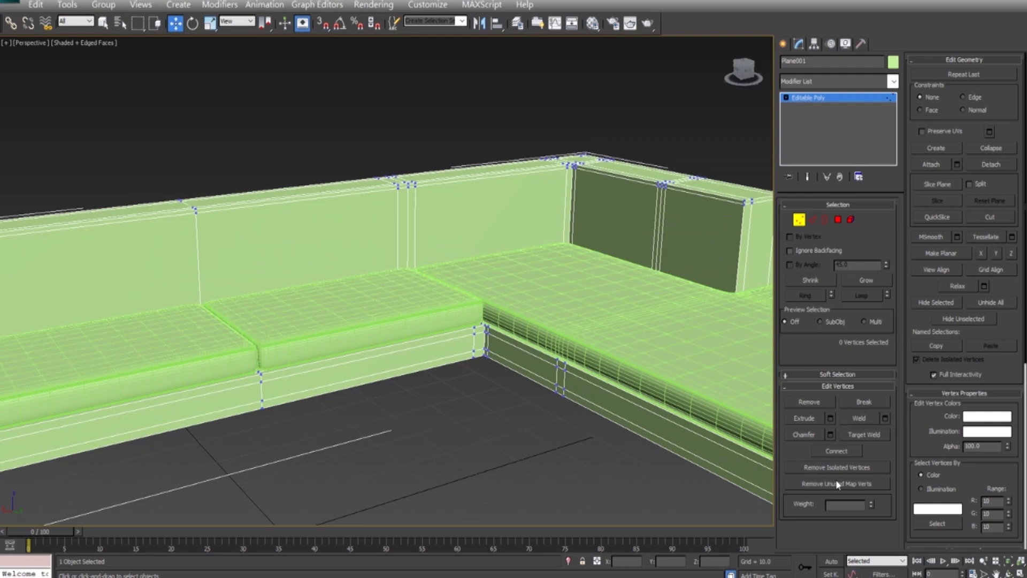
{"action": "left_click", "coordinate": [814, 220]}
{"action": "left_click", "coordinate": [917, 422]}
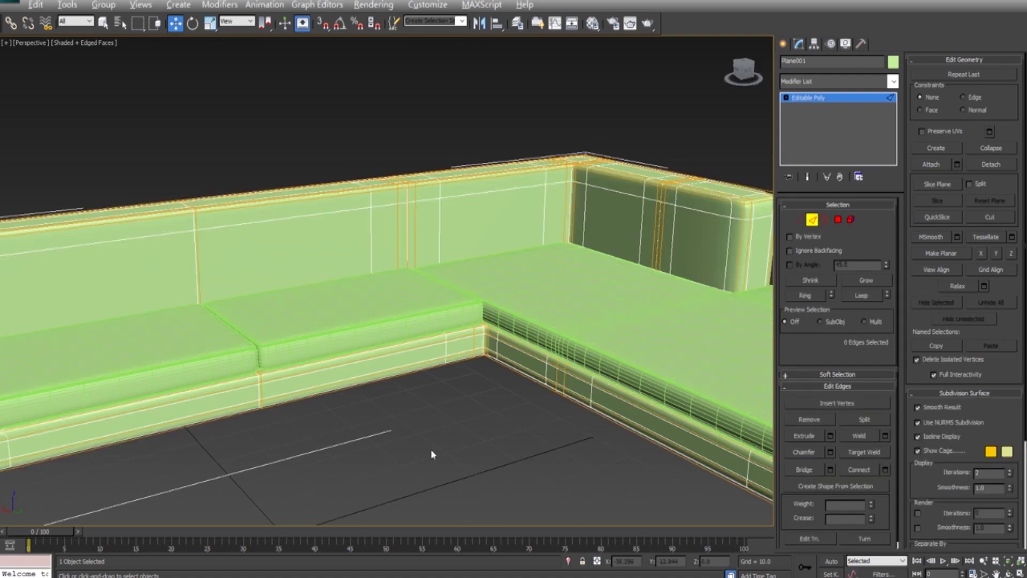
{"action": "scroll", "coordinate": [431, 448], "scroll_direction": "down", "scroll_amount": 8}
{"action": "mouse_move", "coordinate": [484, 443]}
{"action": "middle_mouse_down", "text": "alt"}
{"action": "mouse_move", "coordinate": [422, 475]}
{"action": "mouse_move", "coordinate": [632, 357]}
{"action": "mouse_move", "coordinate": [525, 362]}
{"action": "mouse_move", "coordinate": [624, 405]}
{"action": "mouse_move", "coordinate": [543, 353]}
{"action": "mouse_move", "coordinate": [495, 447]}
{"action": "middle_mouse_up", "text": "alt"}
{"action": "scroll", "coordinate": [432, 475], "scroll_direction": "up", "scroll_amount": 10}
{"action": "left_click", "coordinate": [486, 453]}
Select the middle seat cushion and save a scene hold
{"action": "scroll", "coordinate": [596, 378], "scroll_direction": "down", "scroll_amount": 5}
{"action": "scroll", "coordinate": [525, 362], "scroll_direction": "up", "scroll_amount": 5}
{"action": "scroll", "coordinate": [624, 405], "scroll_direction": "down", "scroll_amount": 5}
{"action": "scroll", "coordinate": [495, 447], "scroll_direction": "up", "scroll_amount": 5}
{"action": "scroll", "coordinate": [511, 443], "scroll_direction": "down", "scroll_amount": 2}
{"action": "scroll", "coordinate": [476, 390], "scroll_direction": "up", "scroll_amount": 5}
{"action": "left_click", "coordinate": [386, 337]}
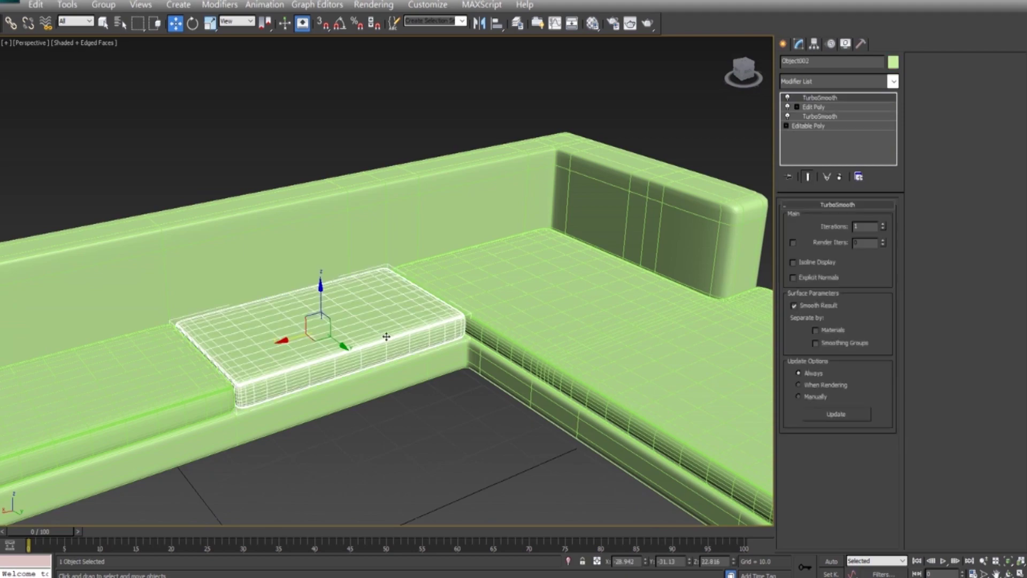
{"action": "key", "text": "ctrl+alt+h"}
Shift-drag to clone the cushion upward and confirm the copy
{"action": "scroll", "coordinate": [427, 392], "scroll_direction": "down", "scroll_amount": 3}
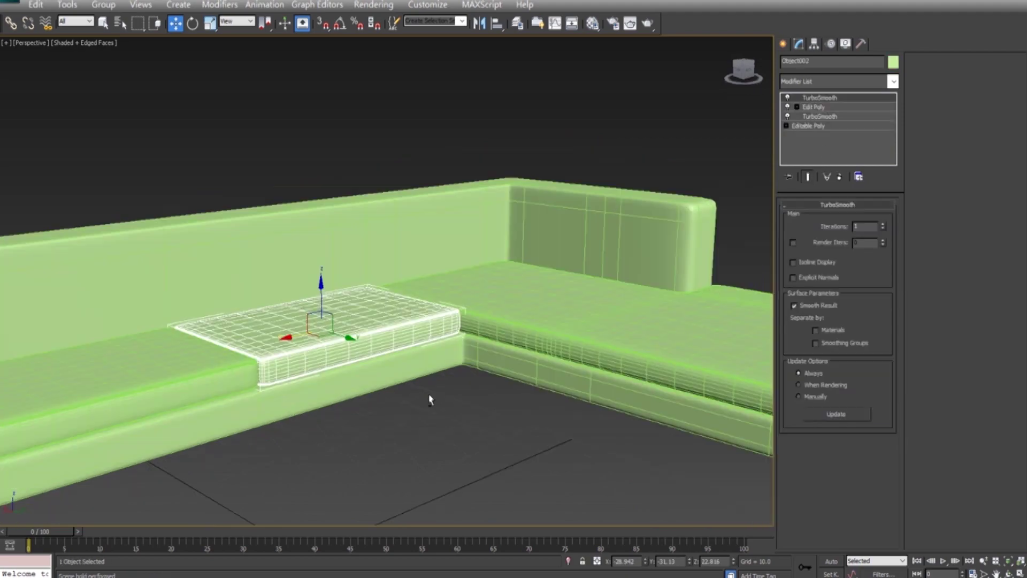
{"action": "middle_click_drag", "start_coordinate": [426, 392], "coordinate": [287, 321], "text": "alt"}
{"action": "scroll", "coordinate": [288, 311], "scroll_direction": "up", "scroll_amount": 2}
{"action": "left_click_drag", "start_coordinate": [287, 311], "coordinate": [285, 267], "text": "shift"}
{"action": "key", "text": "Return"}
Rotate the copied cushion 90° on X to stand upright and raise it in Z
{"action": "middle_click_drag", "start_coordinate": [368, 305], "coordinate": [338, 310], "text": "alt"}
{"action": "key", "text": "r"}
{"action": "left_click_drag", "start_coordinate": [240, 320], "coordinate": [277, 195]}
{"action": "mouse_move", "coordinate": [277, 196]}
{"action": "middle_mouse_down", "text": "alt"}
{"action": "mouse_move", "coordinate": [329, 270]}
{"action": "mouse_move", "coordinate": [659, 209]}
{"action": "middle_mouse_up", "text": "alt"}
{"action": "scroll", "coordinate": [329, 270], "scroll_direction": "up", "scroll_amount": 2}
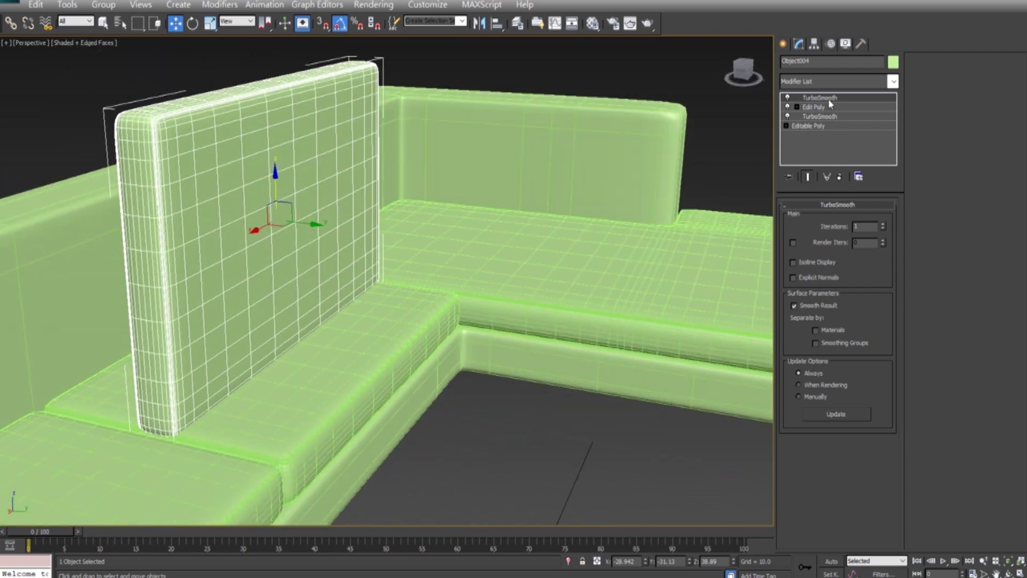
Collapse the upright cushion's modifier stack into a plain editable mesh
{"action": "left_click", "coordinate": [847, 99]}
{"action": "left_click", "coordinate": [848, 117]}
{"action": "left_click", "coordinate": [528, 328]}
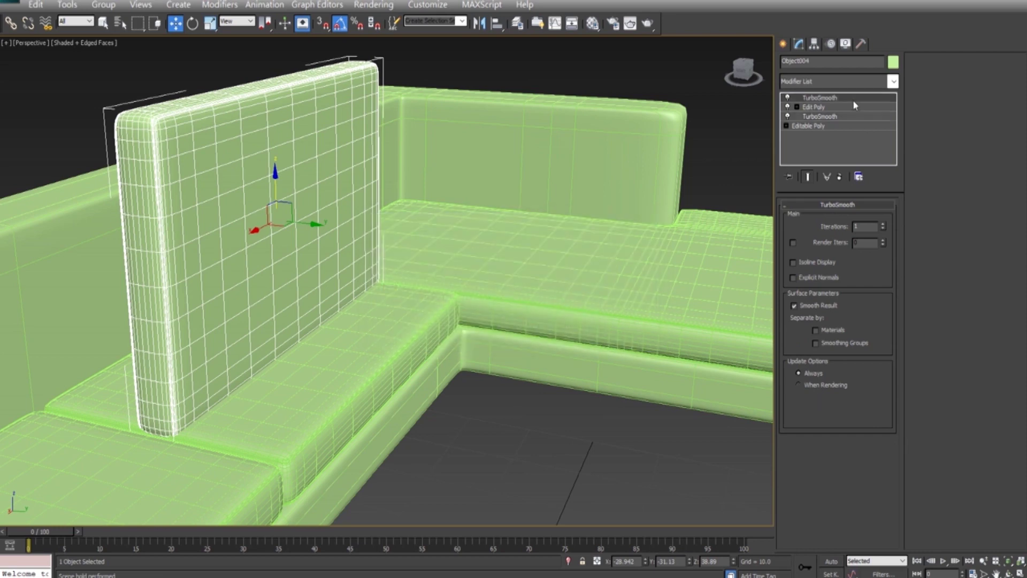
{"action": "right_click", "coordinate": [852, 101]}
{"action": "left_click", "coordinate": [882, 282]}
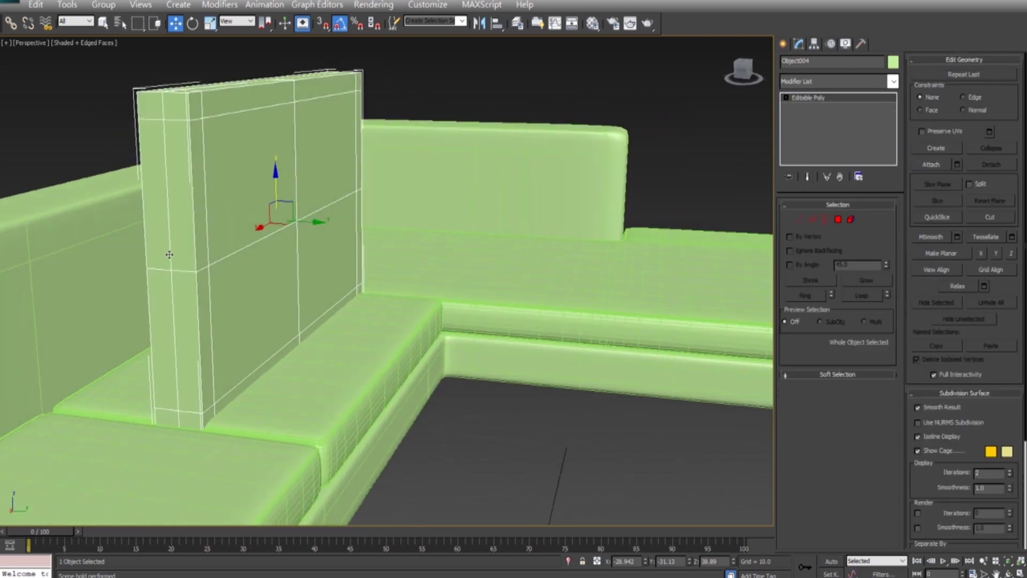
In isolation, scale the panel's vertices down in Z to make it shorter
{"action": "key", "text": "alt+q"}
{"action": "key", "text": "1"}
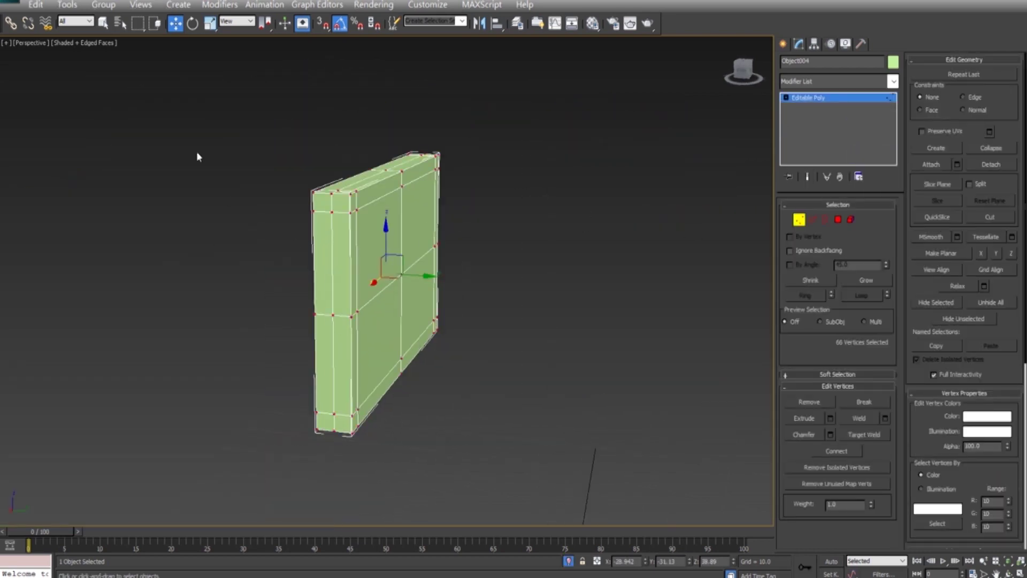
{"action": "left_click_drag", "start_coordinate": [386, 225], "coordinate": [388, 239]}
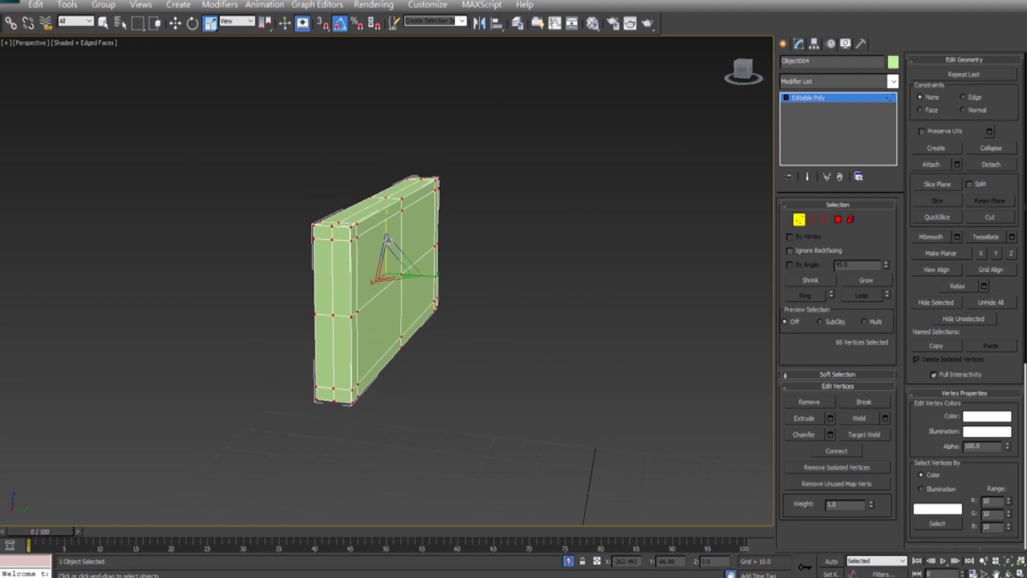
{"action": "key", "text": "alt+q"}
{"action": "scroll", "coordinate": [303, 274], "scroll_direction": "up", "scroll_amount": 3}
Orbit around the panel to check its front and back, then exit vertex editing
{"action": "key", "text": "e"}
{"action": "key", "text": "w"}
{"action": "middle_click_drag", "start_coordinate": [280, 189], "coordinate": [298, 319], "text": "alt"}
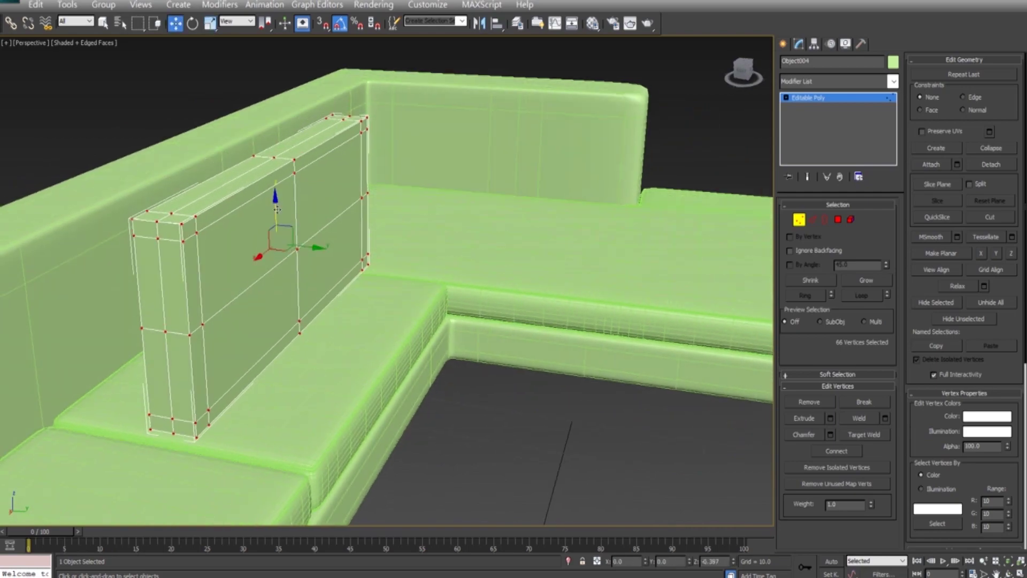
{"action": "key", "text": "w"}
{"action": "mouse_move", "coordinate": [274, 187]}
{"action": "middle_mouse_down", "text": "alt"}
{"action": "mouse_move", "coordinate": [261, 279]}
{"action": "mouse_move", "coordinate": [348, 349]}
{"action": "mouse_move", "coordinate": [323, 255]}
{"action": "mouse_move", "coordinate": [235, 245]}
{"action": "middle_mouse_up", "text": "alt"}
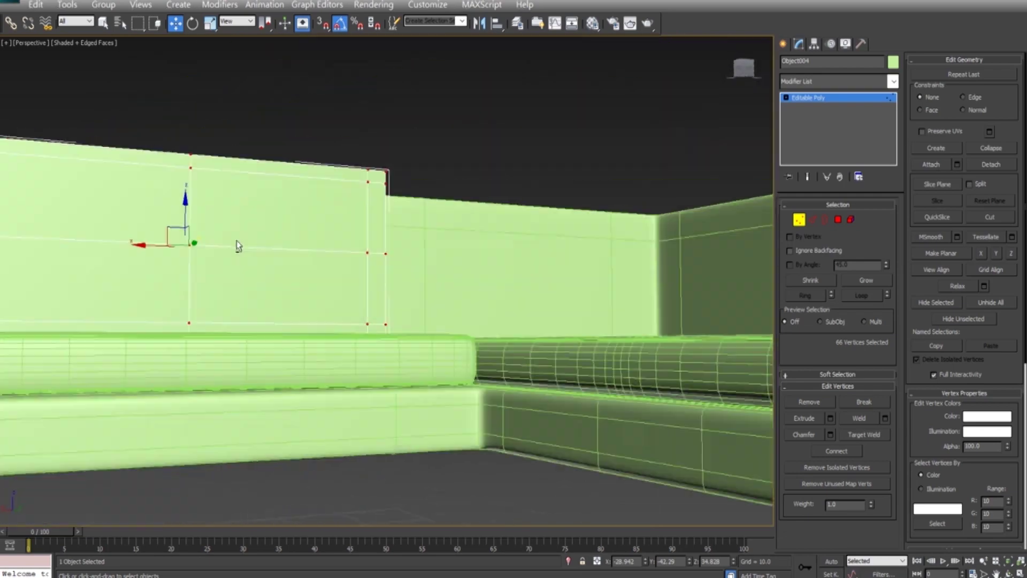
{"action": "key", "text": "r"}
{"action": "mouse_move", "coordinate": [182, 191]}
{"action": "middle_mouse_down", "text": "alt"}
{"action": "mouse_move", "coordinate": [184, 169]}
{"action": "mouse_move", "coordinate": [275, 287]}
{"action": "mouse_move", "coordinate": [218, 234]}
{"action": "middle_mouse_up", "text": "alt"}
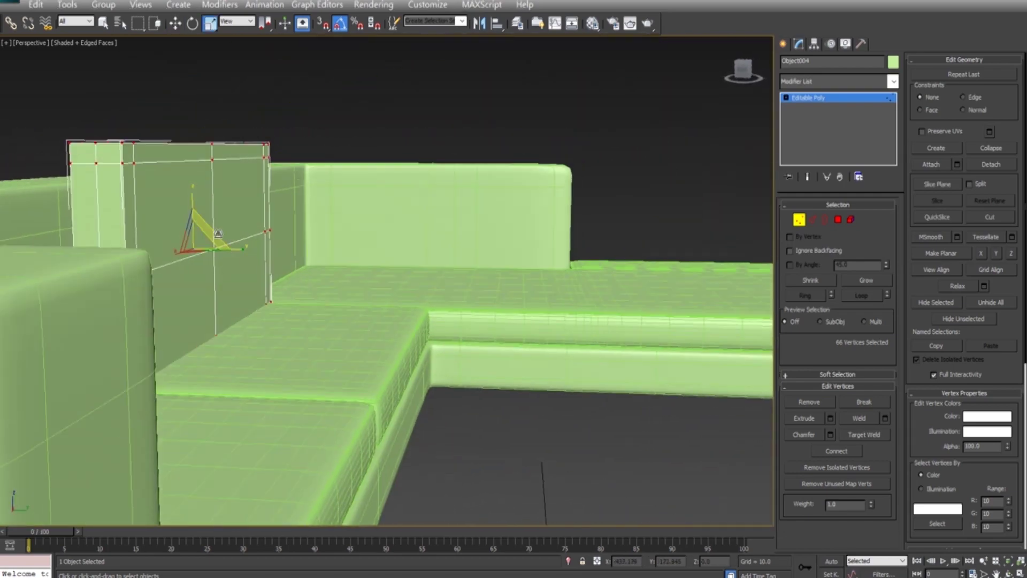
{"action": "mouse_move", "coordinate": [191, 200]}
{"action": "middle_mouse_down", "text": "alt"}
{"action": "mouse_move", "coordinate": [245, 292]}
{"action": "mouse_move", "coordinate": [137, 287]}
{"action": "mouse_move", "coordinate": [131, 299]}
{"action": "mouse_move", "coordinate": [393, 318]}
{"action": "mouse_move", "coordinate": [577, 360]}
{"action": "middle_mouse_up", "text": "alt"}
{"action": "left_click", "coordinate": [799, 219]}
{"action": "left_click", "coordinate": [893, 81]}
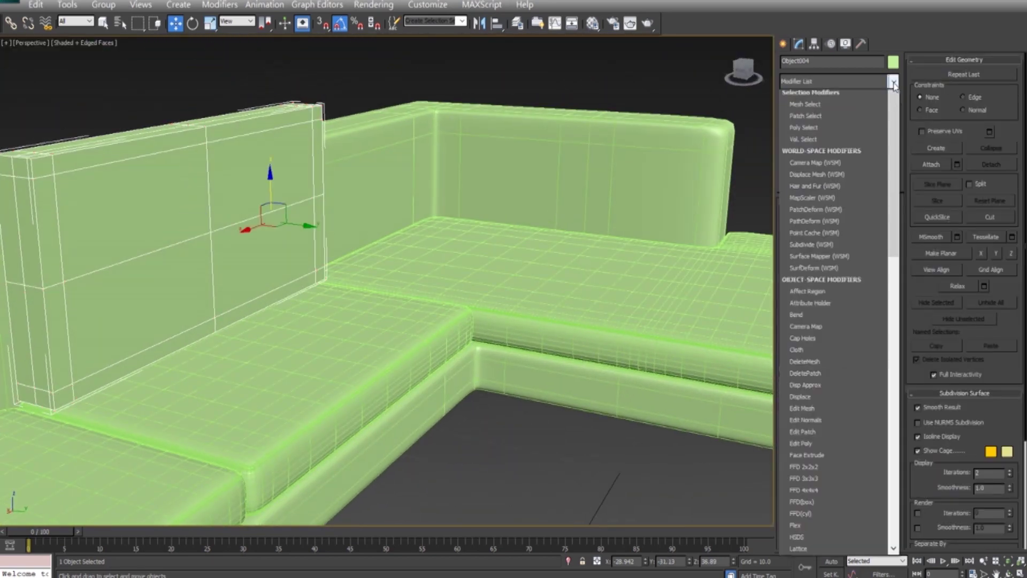
Add a TurboSmooth modifier to the back cushion
{"action": "scroll", "coordinate": [824, 321], "scroll_direction": "down", "scroll_amount": 3}
{"action": "left_click", "coordinate": [824, 364]}
{"action": "mouse_move", "coordinate": [509, 347]}
{"action": "middle_mouse_down", "text": "alt"}
{"action": "mouse_move", "coordinate": [530, 340]}
{"action": "mouse_move", "coordinate": [504, 362]}
{"action": "mouse_move", "coordinate": [510, 372]}
{"action": "middle_mouse_up", "text": "alt"}
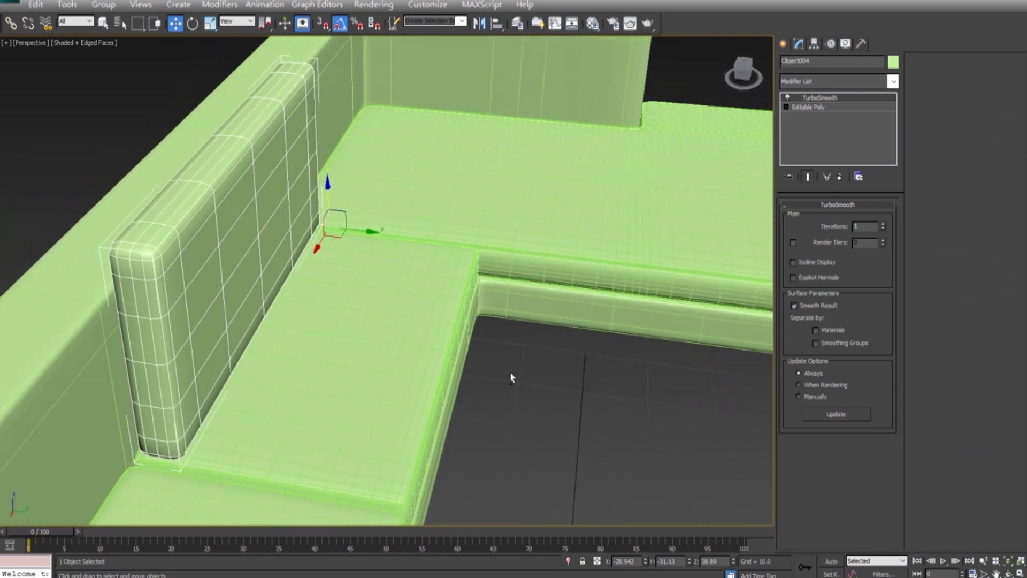
{"action": "middle_click_drag", "start_coordinate": [362, 339], "coordinate": [385, 342], "text": "alt"}
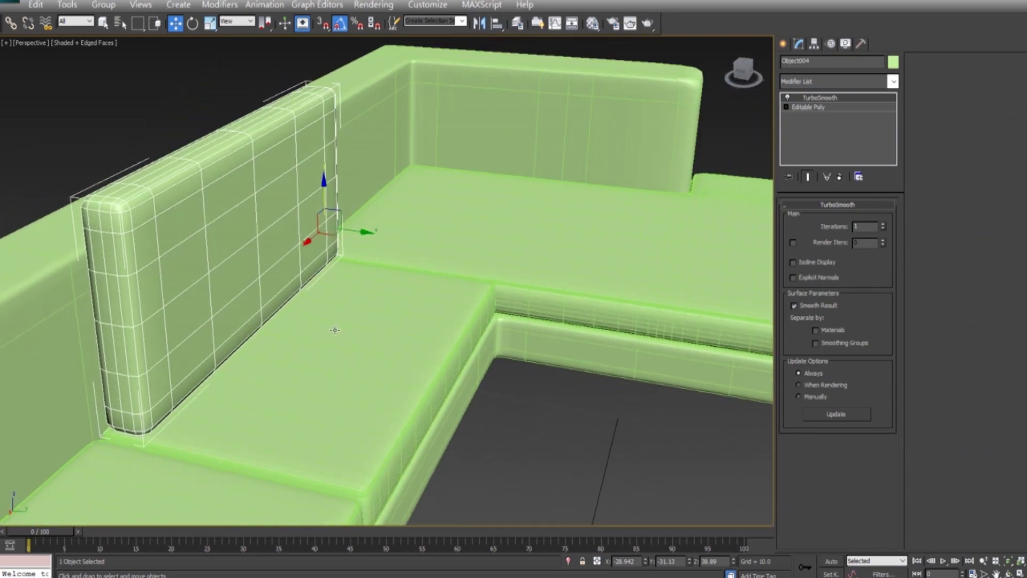
Add an Edit Poly modifier above TurboSmooth and switch to Edge mode
{"action": "left_click", "coordinate": [893, 81]}
{"action": "scroll", "coordinate": [837, 146], "scroll_direction": "down", "scroll_amount": 5}
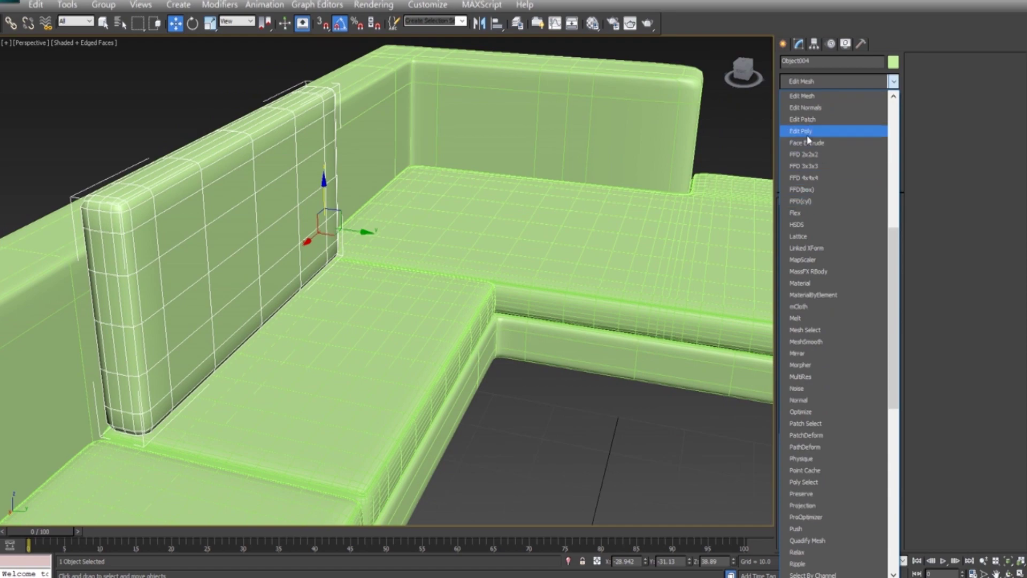
{"action": "left_click", "coordinate": [804, 130]}
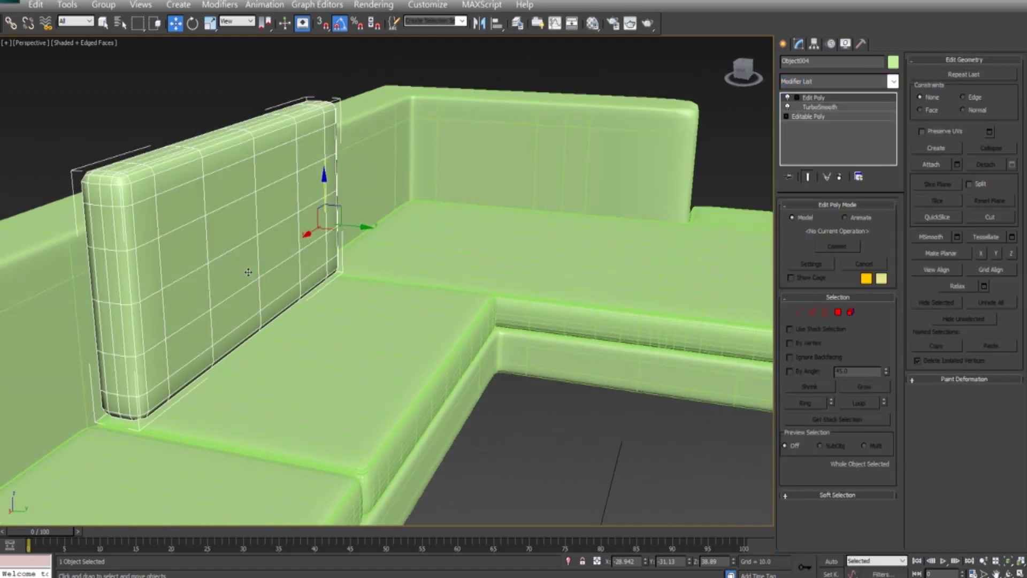
{"action": "middle_click_drag", "start_coordinate": [251, 271], "coordinate": [275, 277]}
{"action": "scroll", "coordinate": [276, 276], "scroll_direction": "up", "scroll_amount": 2}
{"action": "key", "text": "2"}
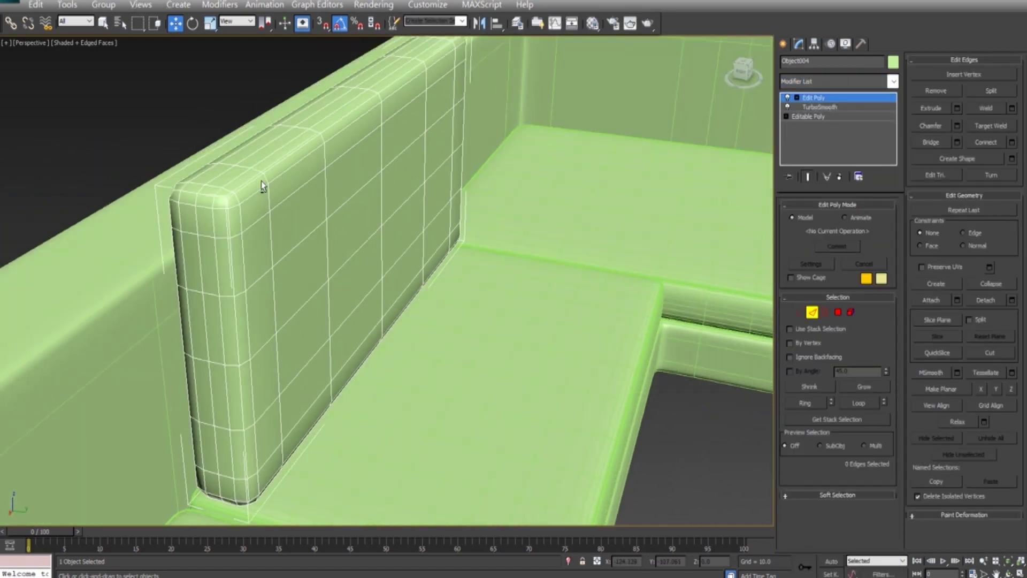
Isolate the back cushion and orbit in for a close-up
{"action": "mouse_move", "coordinate": [261, 181]}
{"action": "middle_mouse_down", "text": "alt"}
{"action": "mouse_move", "coordinate": [221, 306]}
{"action": "mouse_move", "coordinate": [280, 308]}
{"action": "mouse_move", "coordinate": [310, 294]}
{"action": "mouse_move", "coordinate": [231, 312]}
{"action": "middle_mouse_up", "text": "alt"}
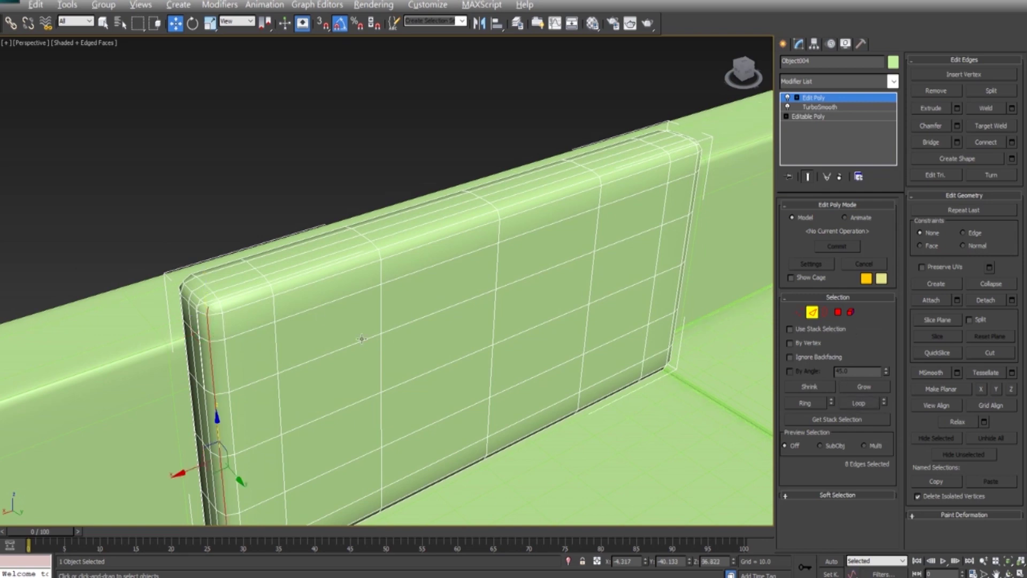
{"action": "middle_click_drag", "start_coordinate": [362, 339], "coordinate": [201, 295], "text": "alt"}
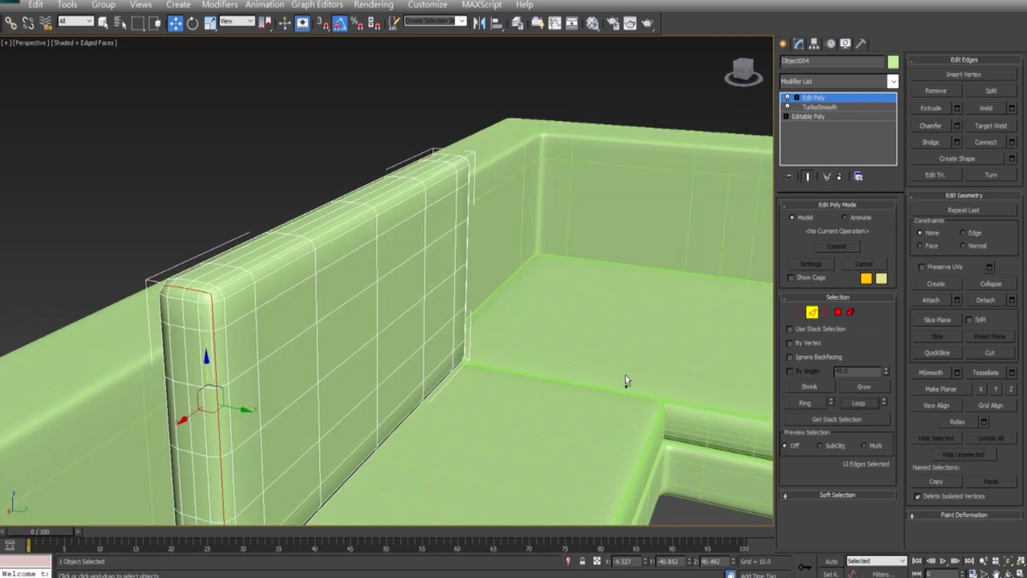
{"action": "middle_click_drag", "start_coordinate": [625, 374], "coordinate": [342, 320], "text": "alt"}
{"action": "key", "text": "alt+q"}
{"action": "middle_click_drag", "start_coordinate": [227, 313], "coordinate": [310, 320], "text": "alt"}
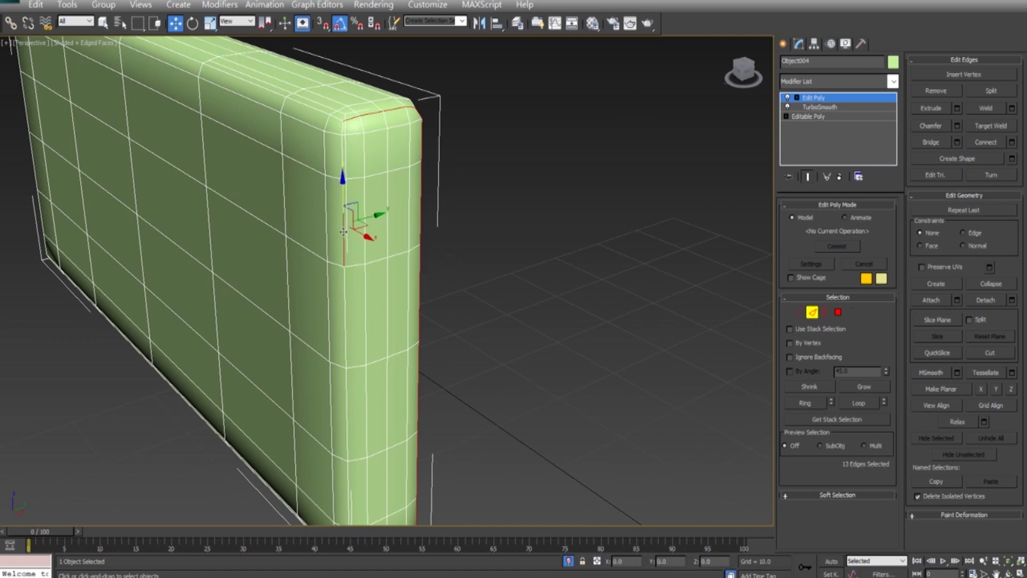
Select the cushion's 48 perimeter edges, checking its ends and underside
{"action": "mouse_move", "coordinate": [662, 406]}
{"action": "middle_mouse_down", "text": "alt"}
{"action": "mouse_move", "coordinate": [403, 264]}
{"action": "mouse_move", "coordinate": [319, 394]}
{"action": "middle_mouse_up", "text": "alt"}
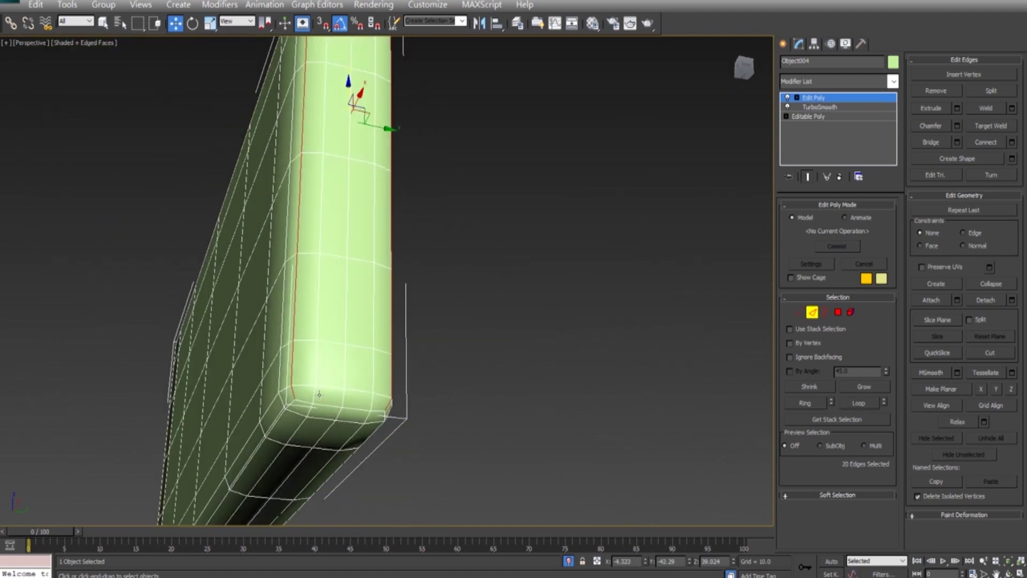
{"action": "mouse_move", "coordinate": [346, 236]}
{"action": "middle_mouse_down", "text": "alt"}
{"action": "mouse_move", "coordinate": [443, 254]}
{"action": "mouse_move", "coordinate": [435, 234]}
{"action": "mouse_move", "coordinate": [404, 282]}
{"action": "mouse_move", "coordinate": [456, 230]}
{"action": "mouse_move", "coordinate": [440, 279]}
{"action": "mouse_move", "coordinate": [399, 206]}
{"action": "mouse_move", "coordinate": [380, 110]}
{"action": "mouse_move", "coordinate": [495, 144]}
{"action": "middle_mouse_up", "text": "alt"}
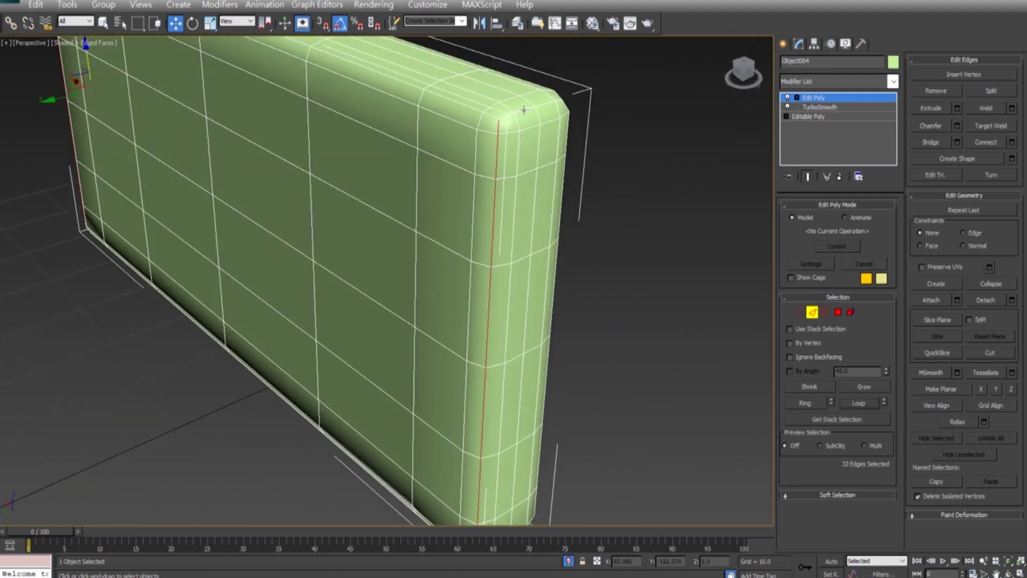
{"action": "middle_click_drag", "start_coordinate": [543, 278], "coordinate": [373, 191], "text": "alt"}
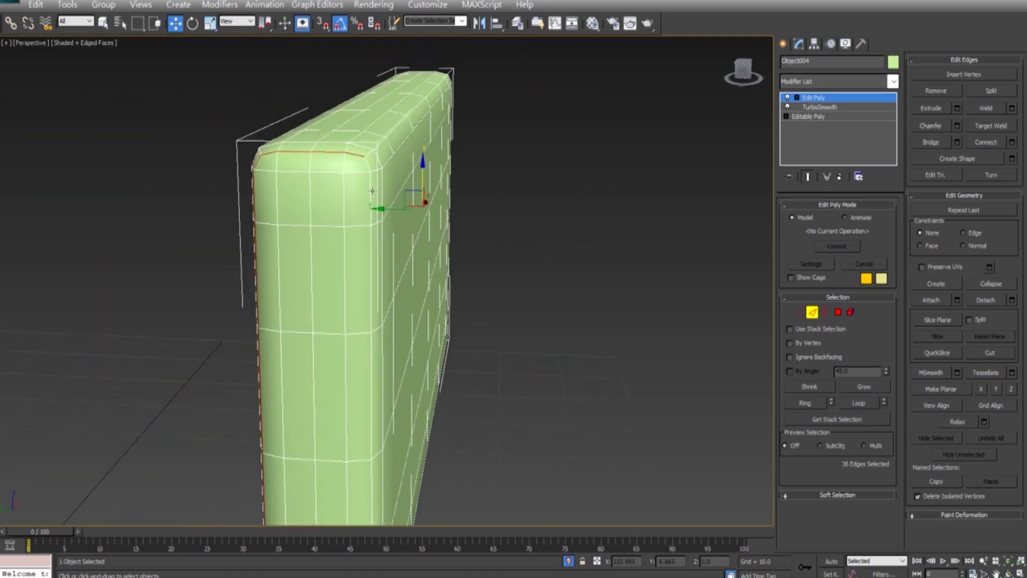
{"action": "mouse_move", "coordinate": [571, 373]}
{"action": "middle_mouse_down", "text": "alt"}
{"action": "mouse_move", "coordinate": [458, 323]}
{"action": "mouse_move", "coordinate": [444, 400]}
{"action": "middle_mouse_up", "text": "alt"}
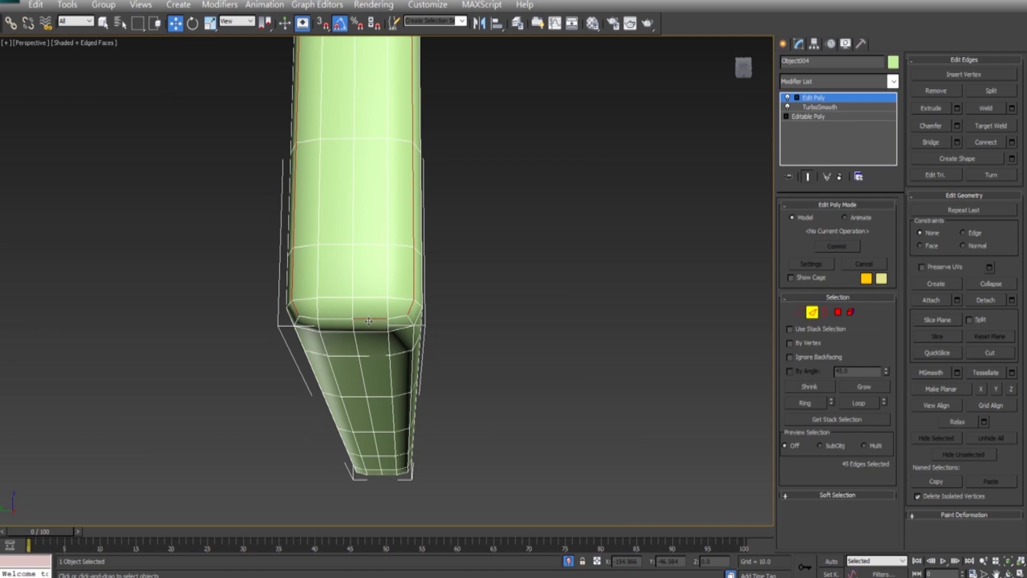
{"action": "left_click", "coordinate": [853, 407]}
{"action": "mouse_move", "coordinate": [690, 403]}
{"action": "middle_mouse_down", "text": "alt"}
{"action": "mouse_move", "coordinate": [588, 414]}
{"action": "mouse_move", "coordinate": [509, 370]}
{"action": "middle_mouse_up", "text": "alt"}
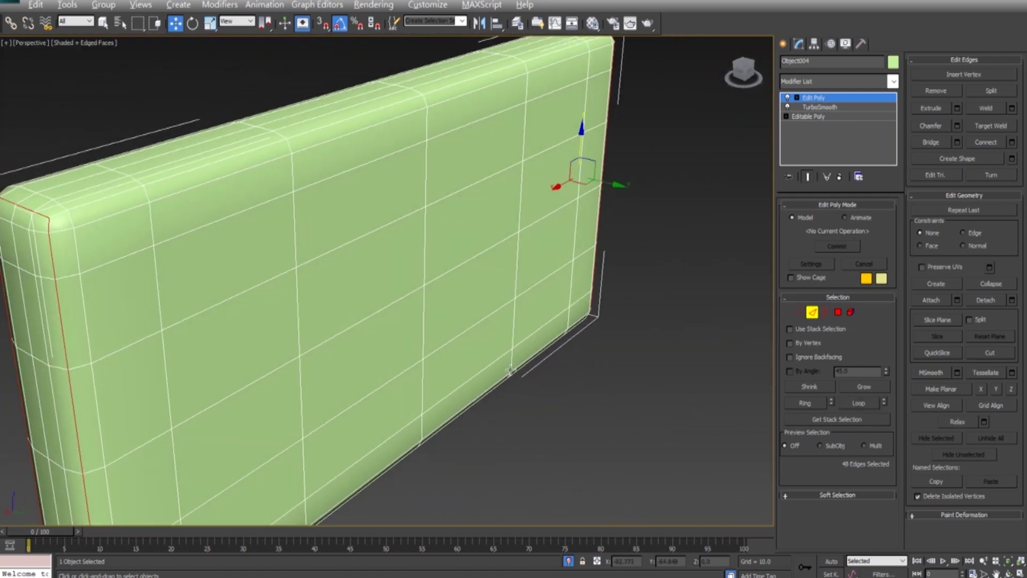
Chamfer the selected border edges and select the resulting border polygons
{"action": "left_click", "coordinate": [957, 125]}
{"action": "middle_click_drag", "start_coordinate": [418, 370], "coordinate": [367, 375], "text": "alt"}
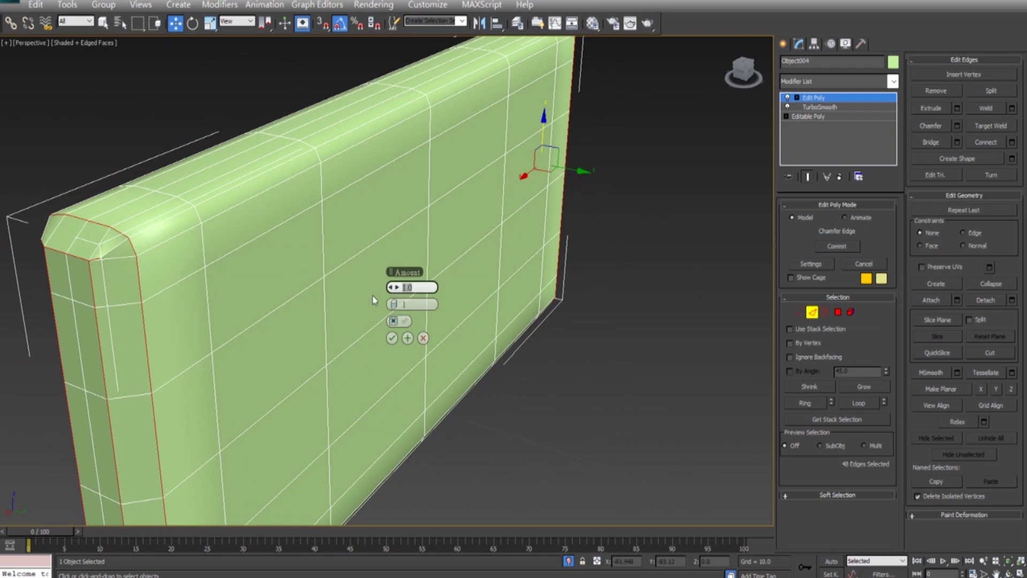
{"action": "key", "text": "Return"}
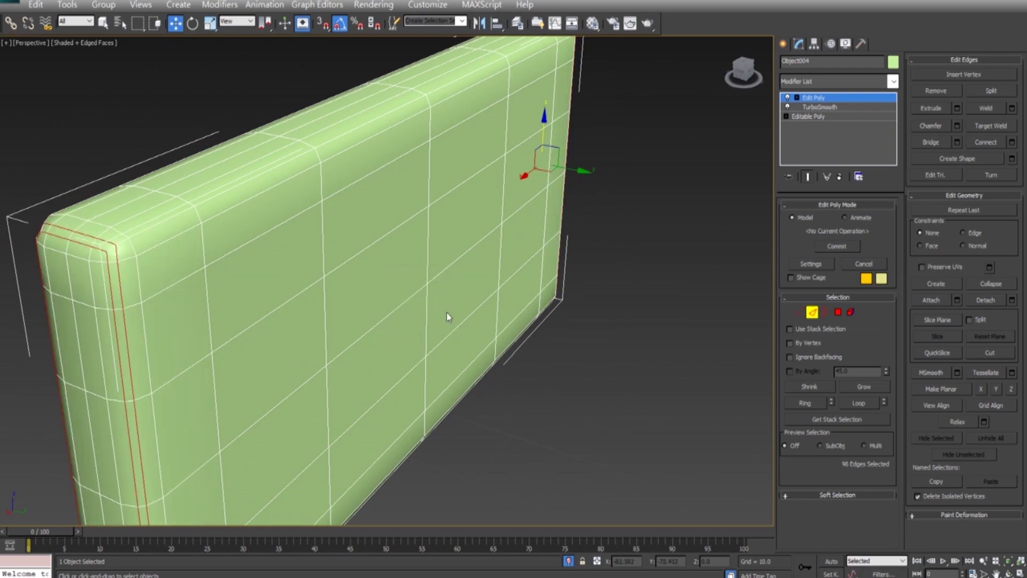
{"action": "left_click", "coordinate": [837, 312]}
{"action": "mouse_move", "coordinate": [661, 315]}
{"action": "middle_mouse_down", "text": "alt"}
{"action": "mouse_move", "coordinate": [516, 309]}
{"action": "mouse_move", "coordinate": [642, 300]}
{"action": "middle_mouse_up", "text": "alt"}
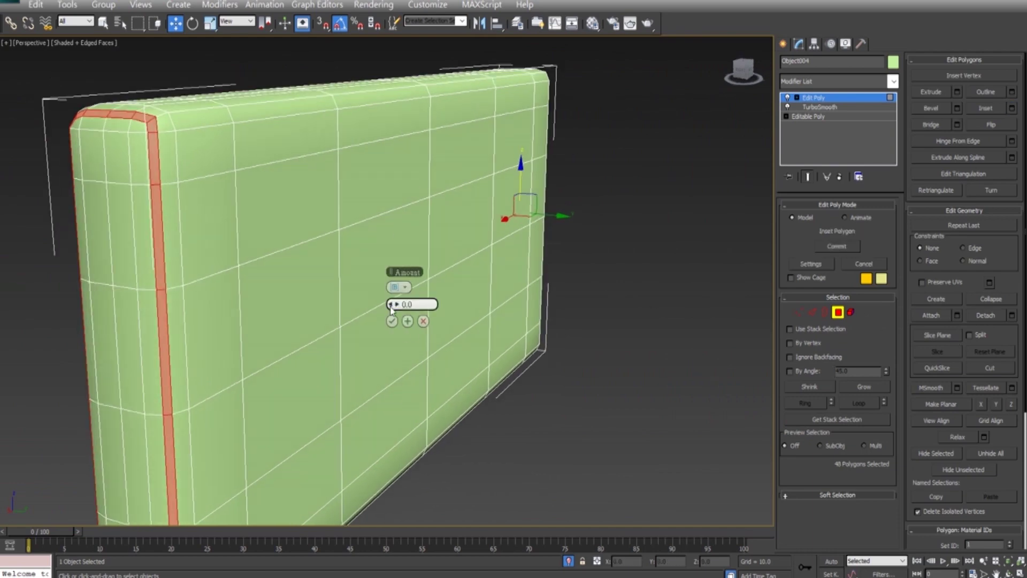
Inset the border polygons, then extrude them with a shallow negative height
{"action": "left_click", "coordinate": [397, 309]}
{"action": "scroll", "coordinate": [257, 311], "scroll_direction": "up", "scroll_amount": 5}
{"action": "scroll", "coordinate": [311, 333], "scroll_direction": "up", "scroll_amount": 5}
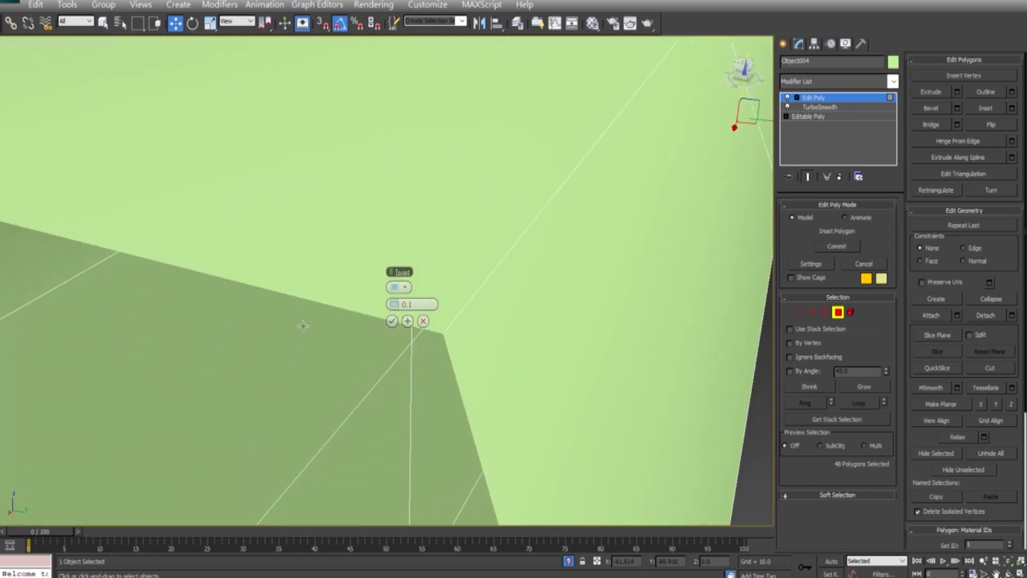
{"action": "scroll", "coordinate": [302, 325], "scroll_direction": "down", "scroll_amount": 5}
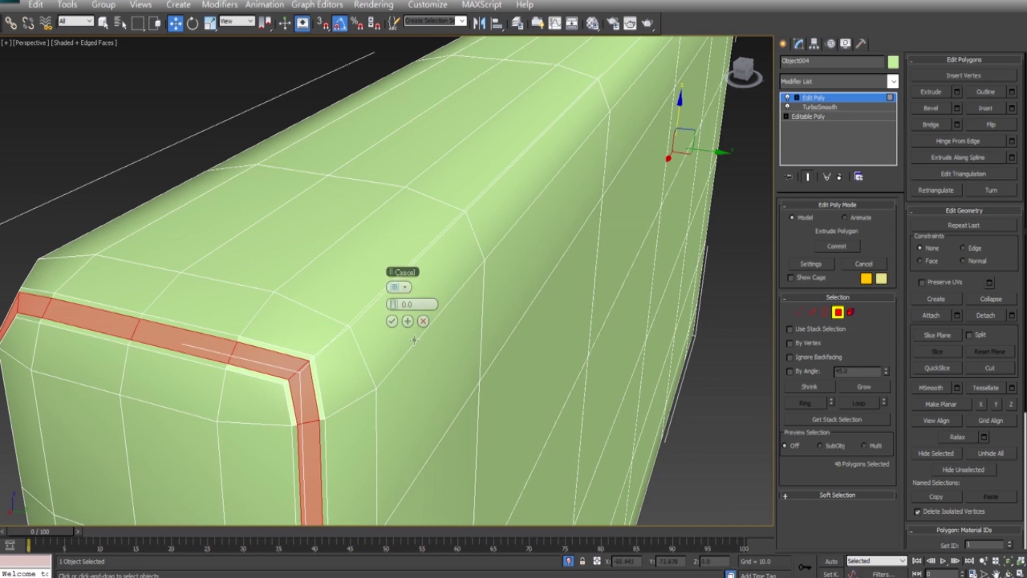
{"action": "left_click_drag", "start_coordinate": [397, 306], "coordinate": [400, 304]}
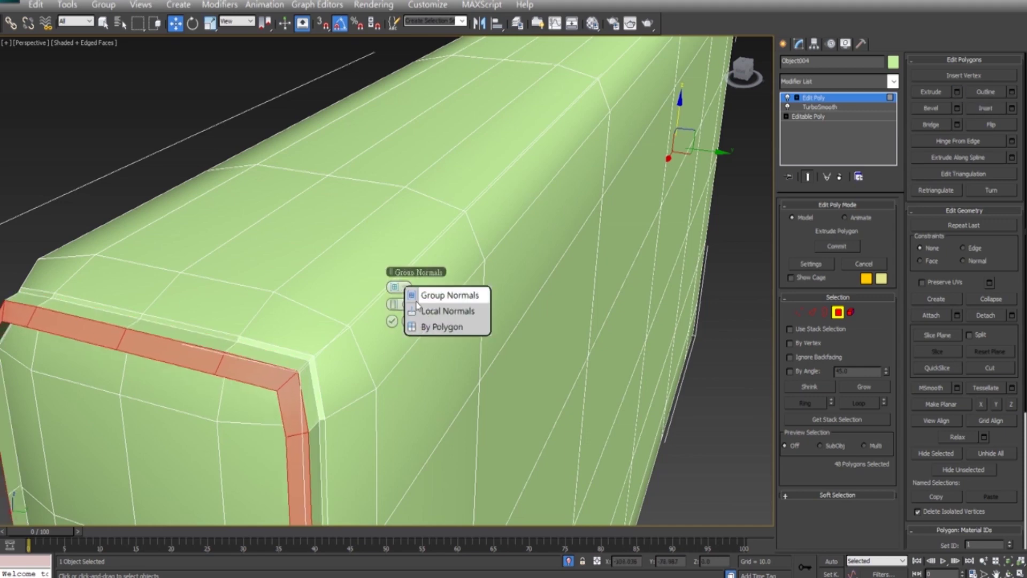
{"action": "left_click", "coordinate": [416, 309]}
{"action": "left_click_drag", "start_coordinate": [391, 311], "coordinate": [390, 307]}
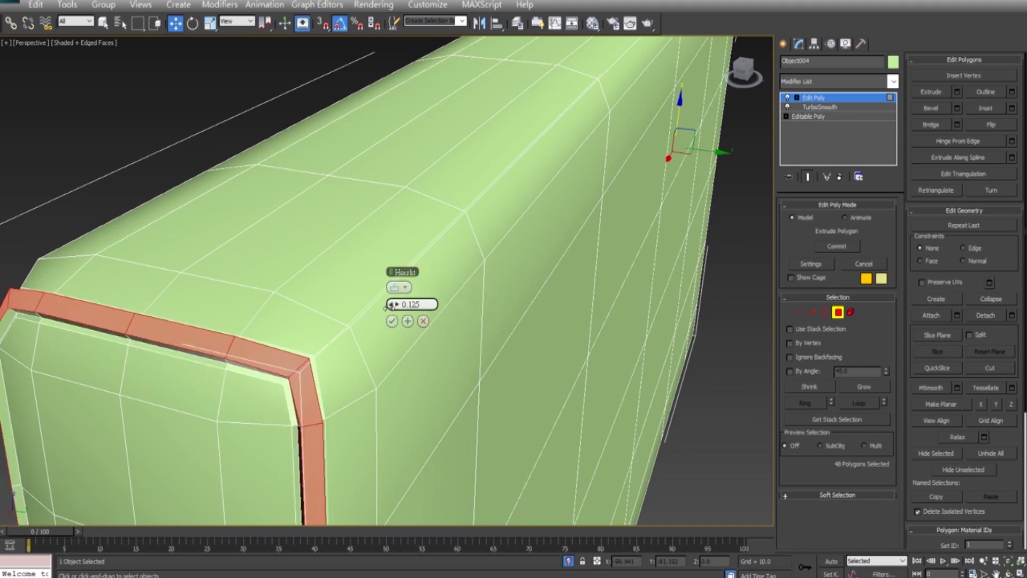
{"action": "left_click", "coordinate": [737, 388]}
Clear the polygon selection, exit Polygon mode and add TurboSmooth to the whole slab
{"action": "key", "text": "z"}
{"action": "middle_click_drag", "start_coordinate": [668, 353], "coordinate": [596, 334], "text": "alt"}
{"action": "left_click", "coordinate": [838, 312]}
{"action": "left_click", "coordinate": [893, 82]}
{"action": "key", "text": "t"}
{"action": "left_click", "coordinate": [823, 362]}
{"action": "left_click", "coordinate": [678, 416]}
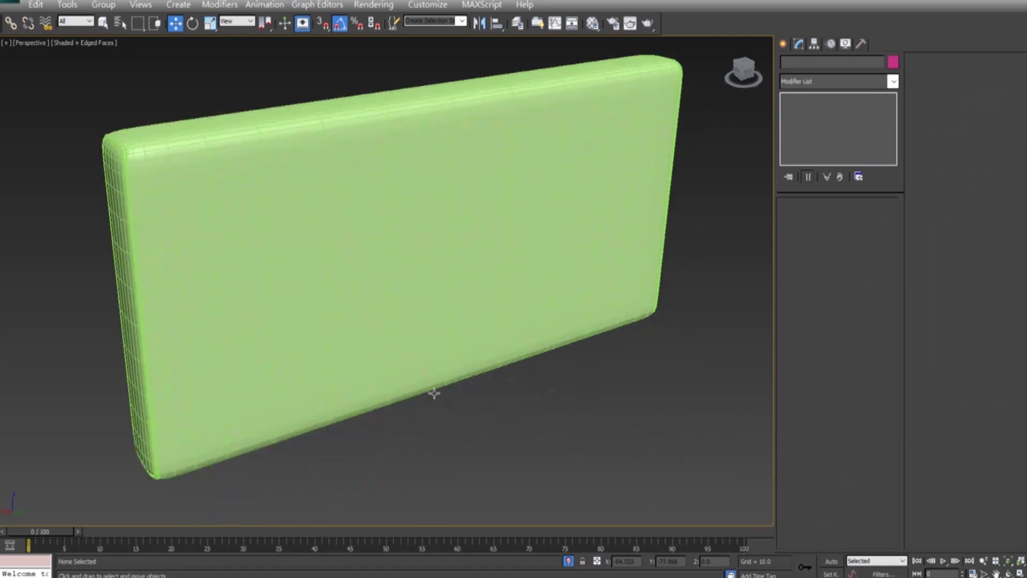
Select the back cushion slab and unhide the rest of the sofa around it
{"action": "scroll", "coordinate": [435, 392], "scroll_direction": "up", "scroll_amount": 5}
{"action": "scroll", "coordinate": [345, 241], "scroll_direction": "down", "scroll_amount": 2}
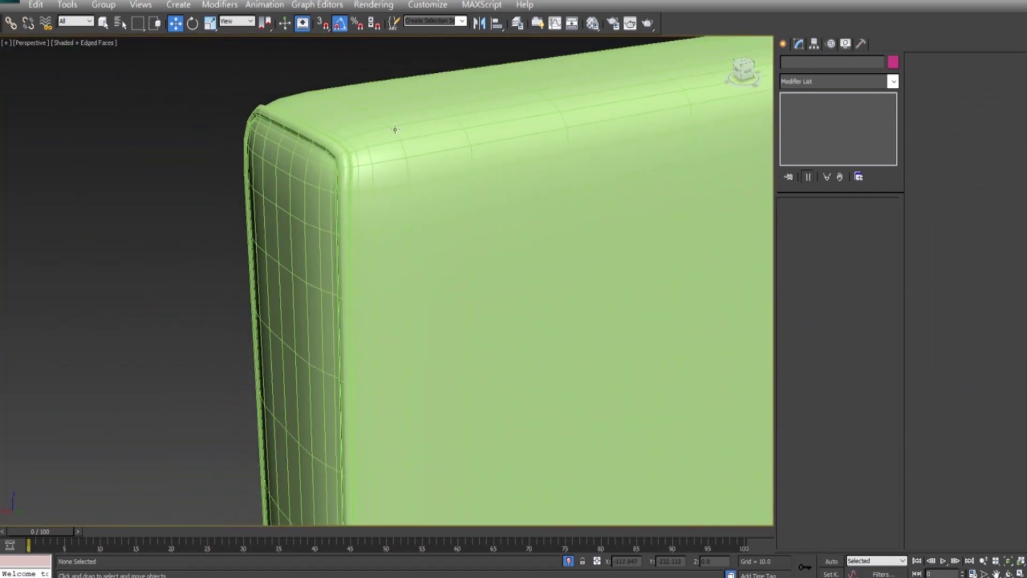
{"action": "scroll", "coordinate": [408, 280], "scroll_direction": "down", "scroll_amount": 2}
{"action": "scroll", "coordinate": [372, 284], "scroll_direction": "down", "scroll_amount": 2}
{"action": "scroll", "coordinate": [358, 284], "scroll_direction": "down", "scroll_amount": 3}
{"action": "scroll", "coordinate": [408, 286], "scroll_direction": "down", "scroll_amount": 3}
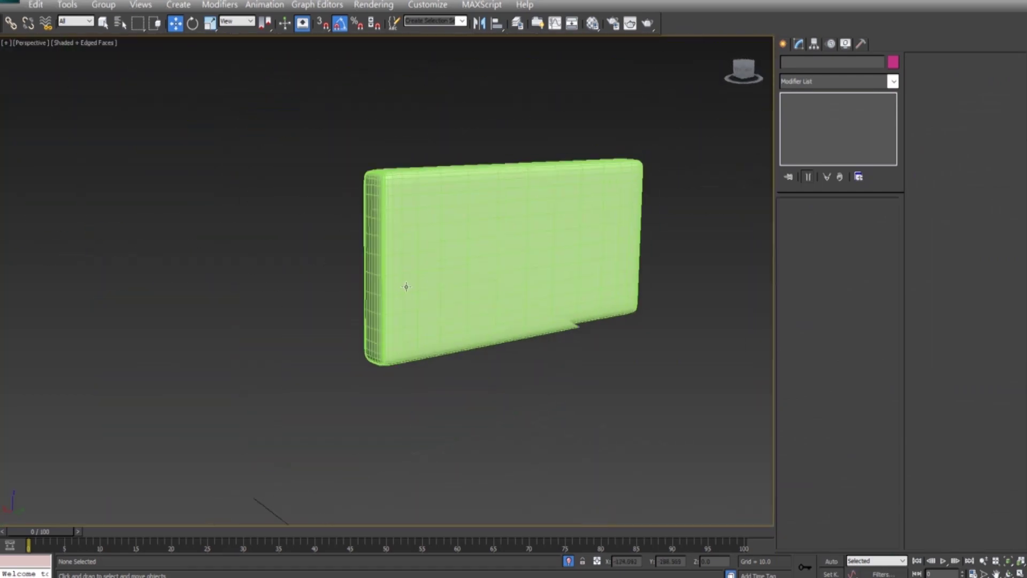
{"action": "left_click", "coordinate": [408, 285]}
{"action": "scroll", "coordinate": [428, 300], "scroll_direction": "down", "scroll_amount": 2}
{"action": "key", "text": "alt+q"}
{"action": "scroll", "coordinate": [372, 380], "scroll_direction": "down", "scroll_amount": 2}
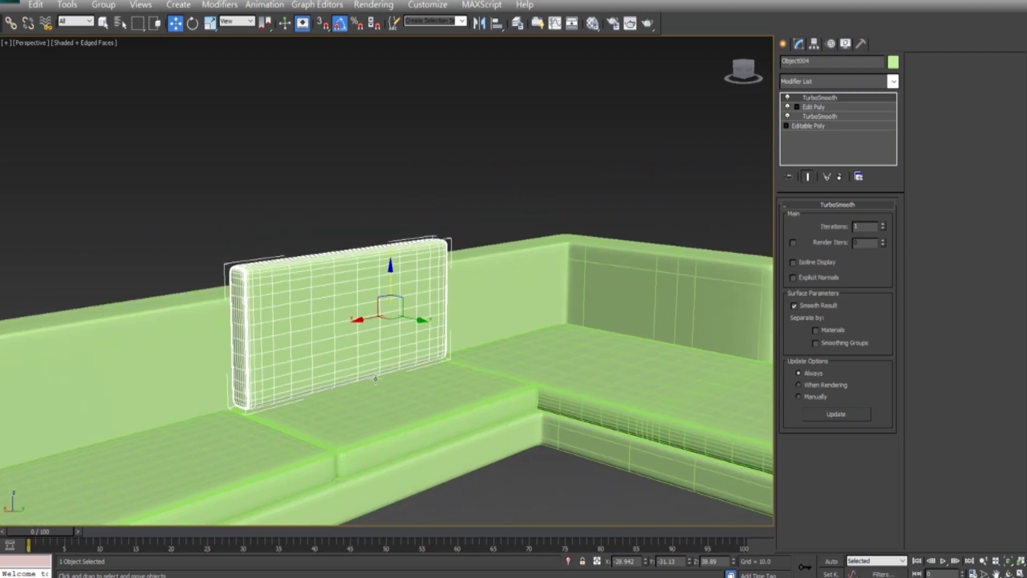
{"action": "middle_click_drag", "start_coordinate": [372, 380], "coordinate": [380, 362], "text": "alt"}
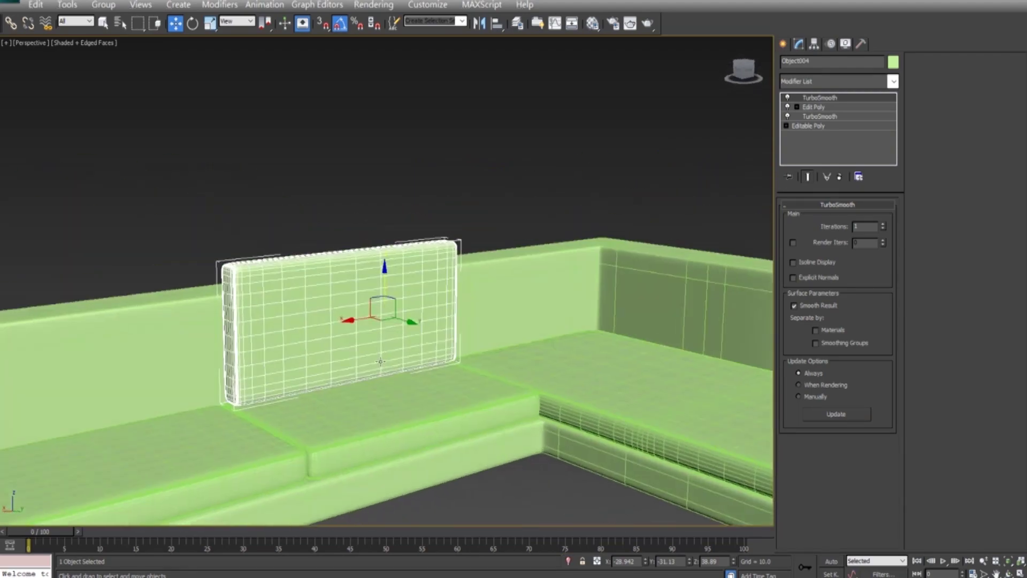
{"action": "scroll", "coordinate": [381, 362], "scroll_direction": "up", "scroll_amount": 2}
{"action": "scroll", "coordinate": [465, 396], "scroll_direction": "up", "scroll_amount": 2}
{"action": "scroll", "coordinate": [502, 254], "scroll_direction": "up", "scroll_amount": 3}
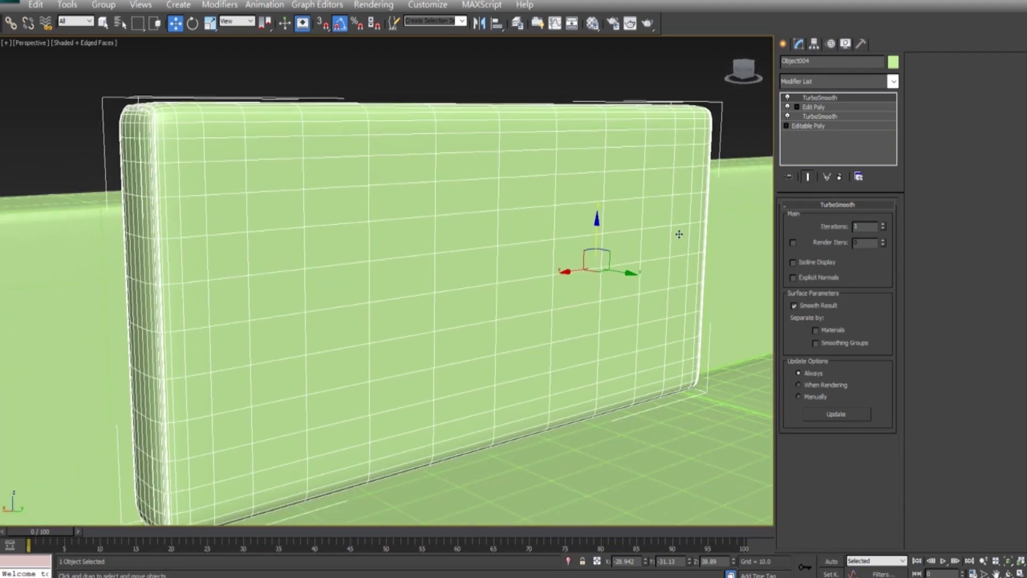
{"action": "middle_click_drag", "start_coordinate": [241, 180], "coordinate": [262, 189], "text": "alt"}
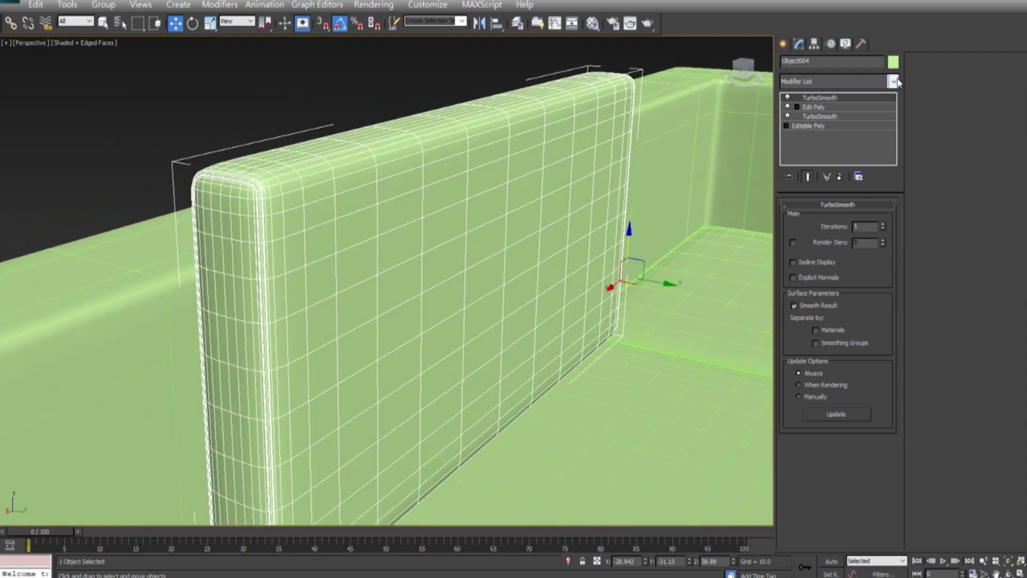
Add an FFD 4x4x4 modifier and raise the top row of control points to arch the top
{"action": "left_click", "coordinate": [893, 81]}
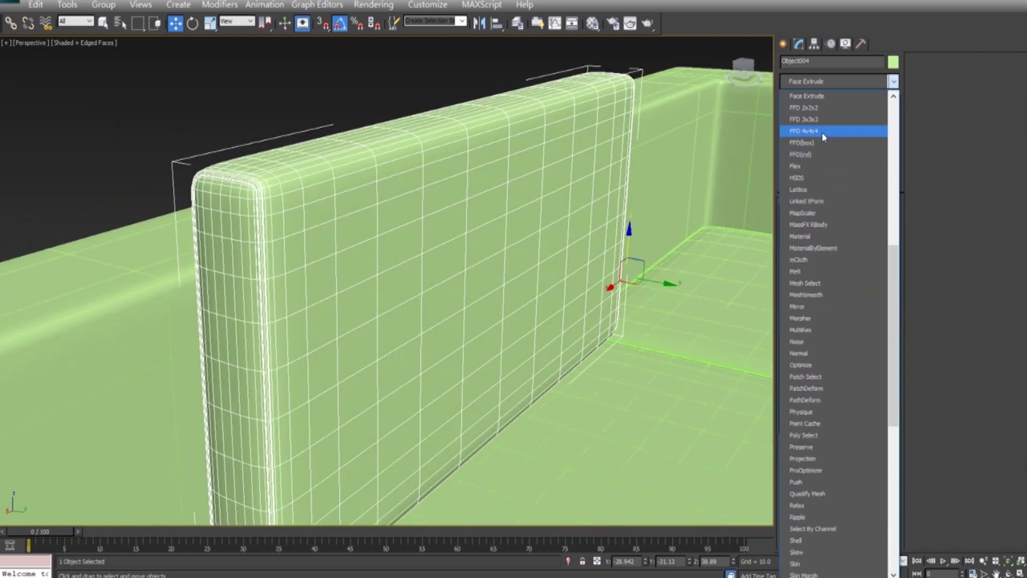
{"action": "left_click", "coordinate": [821, 131]}
{"action": "mouse_move", "coordinate": [535, 268]}
{"action": "middle_mouse_down", "text": "alt"}
{"action": "mouse_move", "coordinate": [600, 281]}
{"action": "mouse_move", "coordinate": [363, 88]}
{"action": "middle_mouse_up", "text": "alt"}
{"action": "left_click_drag", "start_coordinate": [645, 147], "coordinate": [770, 106]}
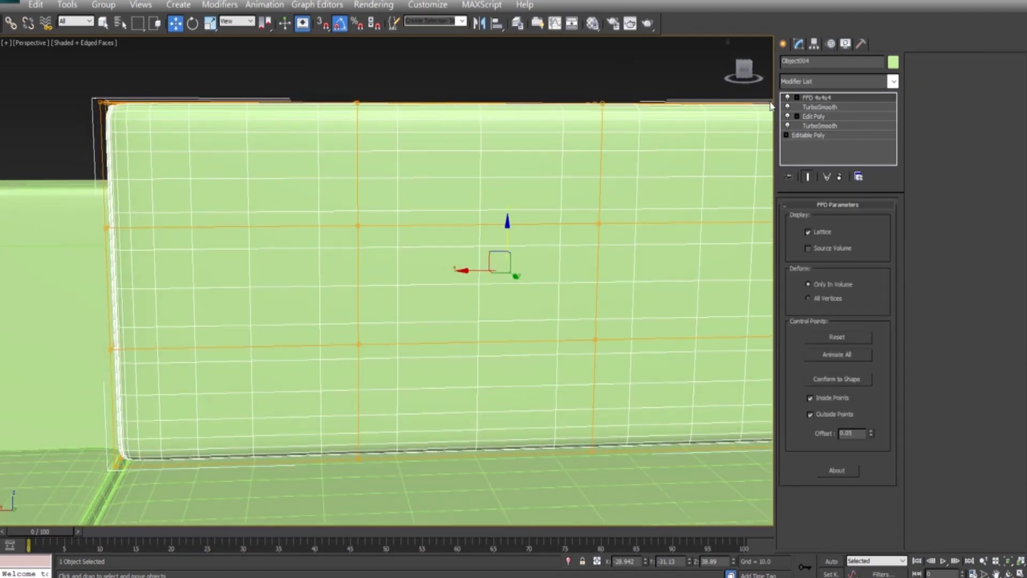
{"action": "left_click_drag", "start_coordinate": [660, 141], "coordinate": [642, 135]}
{"action": "mouse_move", "coordinate": [641, 136]}
{"action": "middle_mouse_down", "text": "alt"}
{"action": "mouse_move", "coordinate": [517, 256]}
{"action": "mouse_move", "coordinate": [488, 191]}
{"action": "mouse_move", "coordinate": [432, 188]}
{"action": "middle_mouse_up", "text": "alt"}
{"action": "left_click_drag", "start_coordinate": [427, 121], "coordinate": [427, 104]}
Inspect the arched cushion from several angles and select a column of lattice points
{"action": "mouse_move", "coordinate": [426, 105]}
{"action": "middle_mouse_down", "text": "alt"}
{"action": "mouse_move", "coordinate": [456, 224]}
{"action": "mouse_move", "coordinate": [392, 239]}
{"action": "mouse_move", "coordinate": [392, 268]}
{"action": "mouse_move", "coordinate": [458, 249]}
{"action": "middle_mouse_up", "text": "alt"}
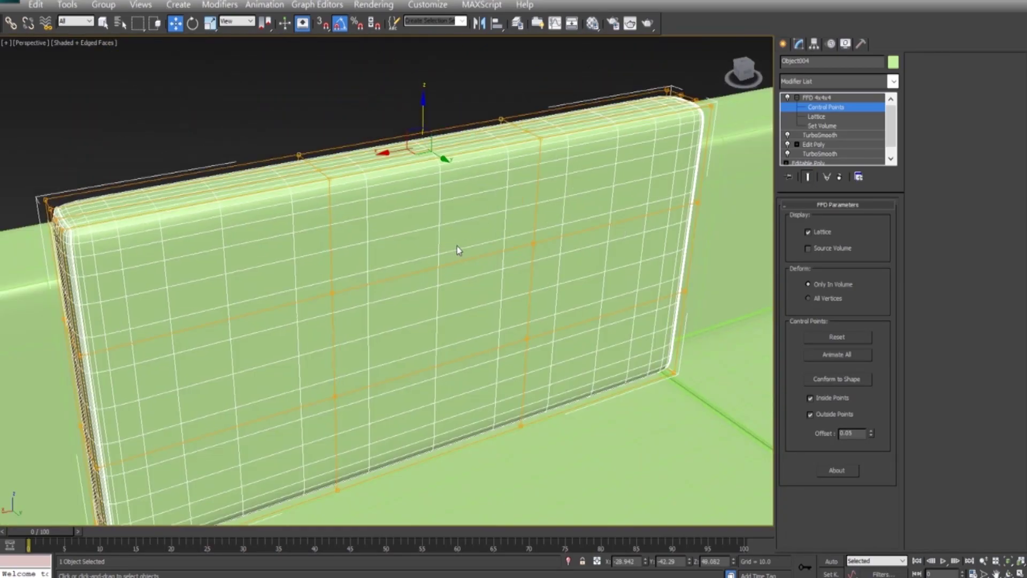
{"action": "mouse_move", "coordinate": [426, 121]}
{"action": "middle_mouse_down", "text": "alt"}
{"action": "mouse_move", "coordinate": [410, 202]}
{"action": "mouse_move", "coordinate": [452, 211]}
{"action": "mouse_move", "coordinate": [487, 264]}
{"action": "mouse_move", "coordinate": [431, 265]}
{"action": "mouse_move", "coordinate": [480, 351]}
{"action": "middle_mouse_up", "text": "alt"}
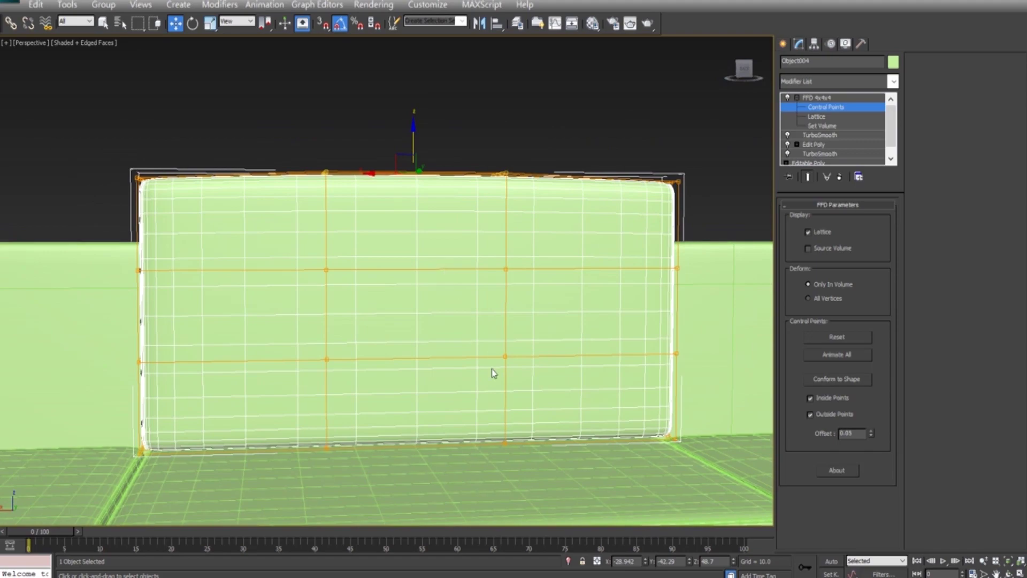
{"action": "mouse_move", "coordinate": [432, 371]}
{"action": "middle_mouse_down", "text": "alt"}
{"action": "mouse_move", "coordinate": [512, 374]}
{"action": "mouse_move", "coordinate": [438, 374]}
{"action": "mouse_move", "coordinate": [516, 385]}
{"action": "middle_mouse_up", "text": "alt"}
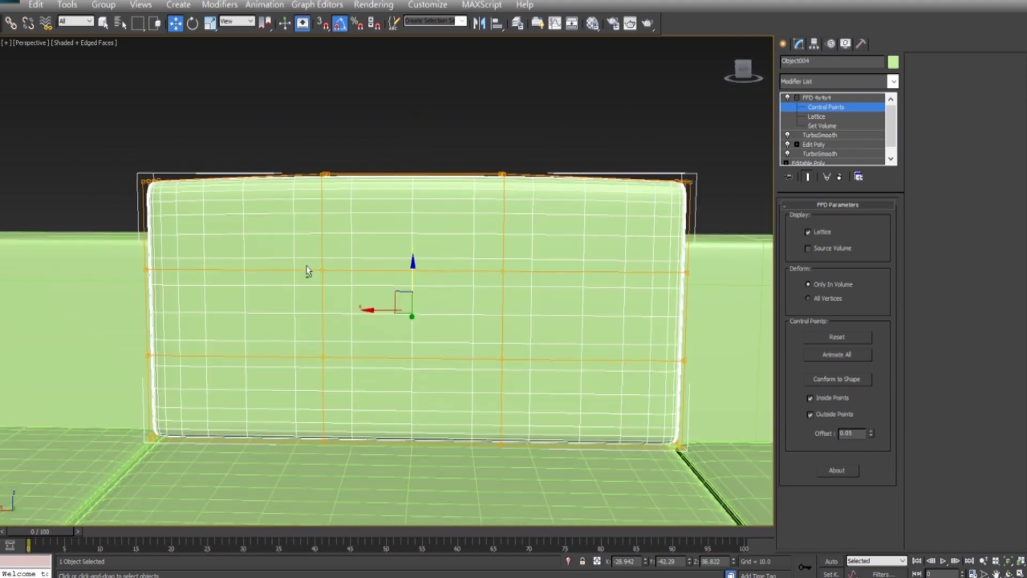
{"action": "middle_click_drag", "start_coordinate": [305, 252], "coordinate": [416, 358], "text": "alt"}
{"action": "mouse_move", "coordinate": [458, 309]}
{"action": "middle_mouse_down", "text": "alt"}
{"action": "mouse_move", "coordinate": [481, 354]}
{"action": "mouse_move", "coordinate": [534, 369]}
{"action": "mouse_move", "coordinate": [487, 389]}
{"action": "mouse_move", "coordinate": [424, 356]}
{"action": "middle_mouse_up", "text": "alt"}
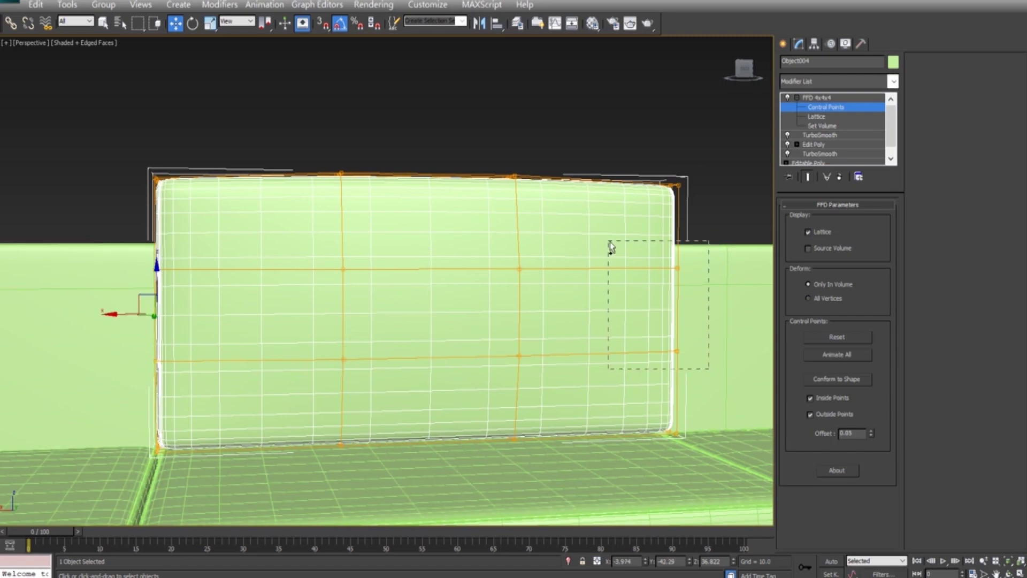
{"action": "left_click_drag", "start_coordinate": [610, 241], "coordinate": [611, 243]}
{"action": "middle_click_drag", "start_coordinate": [610, 242], "coordinate": [656, 303], "text": "alt"}
{"action": "mouse_move", "coordinate": [474, 310]}
{"action": "middle_mouse_down", "text": "alt"}
{"action": "mouse_move", "coordinate": [527, 365]}
{"action": "mouse_move", "coordinate": [498, 373]}
{"action": "mouse_move", "coordinate": [495, 397]}
{"action": "mouse_move", "coordinate": [557, 358]}
{"action": "mouse_move", "coordinate": [591, 355]}
{"action": "mouse_move", "coordinate": [589, 443]}
{"action": "mouse_move", "coordinate": [585, 426]}
{"action": "mouse_move", "coordinate": [498, 442]}
{"action": "mouse_move", "coordinate": [508, 378]}
{"action": "middle_mouse_up", "text": "alt"}
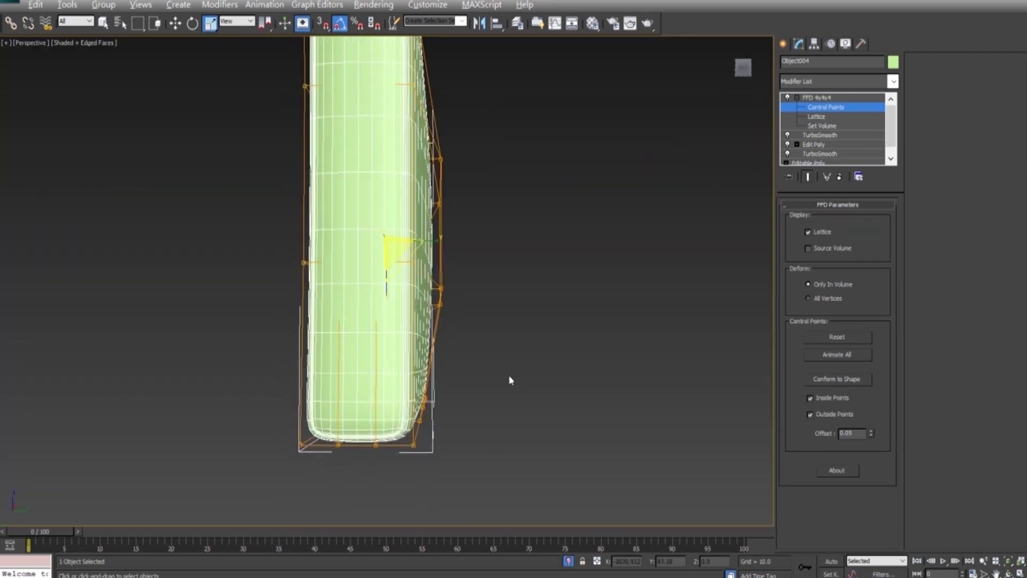
{"action": "middle_click_drag", "start_coordinate": [564, 393], "coordinate": [518, 428], "text": "alt"}
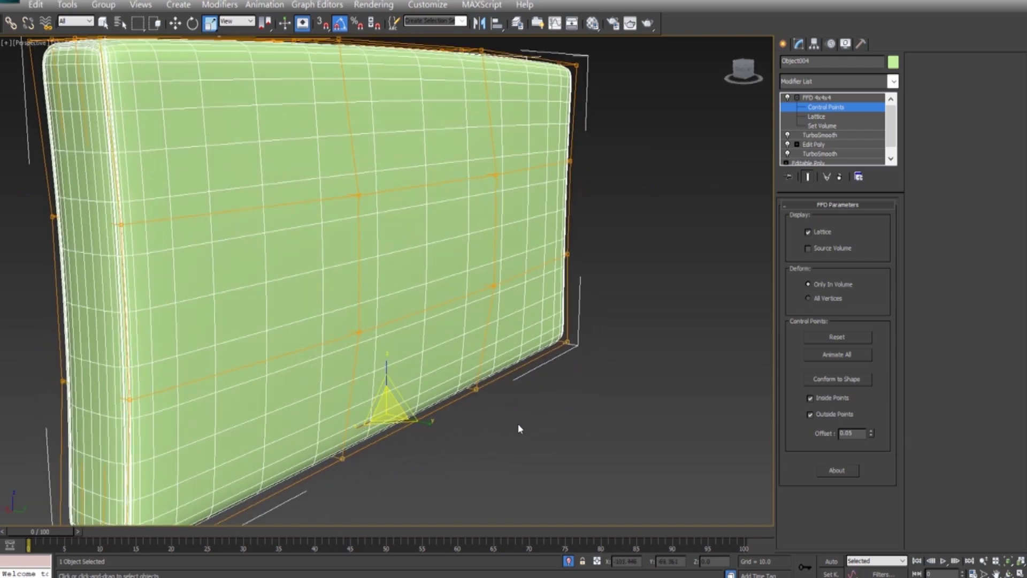
{"action": "mouse_move", "coordinate": [425, 431]}
{"action": "middle_mouse_down", "text": "alt"}
{"action": "mouse_move", "coordinate": [463, 438]}
{"action": "mouse_move", "coordinate": [515, 418]}
{"action": "mouse_move", "coordinate": [501, 470]}
{"action": "middle_mouse_up", "text": "alt"}
Check the cushion's curvature by alternating between the Left and Perspective views
{"action": "key", "text": "l"}
{"action": "scroll", "coordinate": [387, 438], "scroll_direction": "up", "scroll_amount": 5}
{"action": "mouse_move", "coordinate": [387, 438]}
{"action": "middle_mouse_down"}
{"action": "mouse_move", "coordinate": [464, 253]}
{"action": "mouse_move", "coordinate": [396, 381]}
{"action": "mouse_move", "coordinate": [340, 420]}
{"action": "mouse_move", "coordinate": [415, 468]}
{"action": "mouse_move", "coordinate": [651, 490]}
{"action": "middle_mouse_up"}
{"action": "scroll", "coordinate": [463, 253], "scroll_direction": "up", "scroll_amount": 3}
{"action": "key", "text": "p"}
{"action": "mouse_move", "coordinate": [555, 442]}
{"action": "middle_mouse_down", "text": "alt"}
{"action": "mouse_move", "coordinate": [492, 424]}
{"action": "mouse_move", "coordinate": [546, 413]}
{"action": "mouse_move", "coordinate": [633, 437]}
{"action": "mouse_move", "coordinate": [624, 427]}
{"action": "mouse_move", "coordinate": [510, 440]}
{"action": "middle_mouse_up", "text": "alt"}
{"action": "key", "text": "l"}
{"action": "key", "text": "p"}
{"action": "mouse_move", "coordinate": [394, 394]}
{"action": "middle_mouse_down", "text": "alt"}
{"action": "mouse_move", "coordinate": [535, 393]}
{"action": "mouse_move", "coordinate": [458, 384]}
{"action": "middle_mouse_up", "text": "alt"}
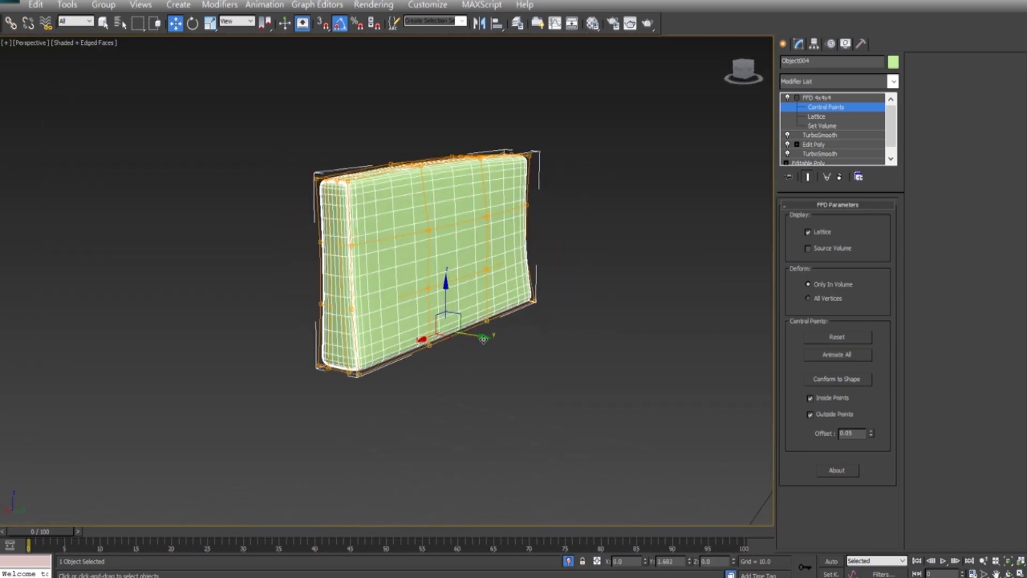
{"action": "mouse_move", "coordinate": [474, 336]}
{"action": "middle_mouse_down", "text": "alt"}
{"action": "mouse_move", "coordinate": [580, 358]}
{"action": "mouse_move", "coordinate": [547, 365]}
{"action": "middle_mouse_up", "text": "alt"}
{"action": "mouse_move", "coordinate": [493, 335]}
{"action": "middle_mouse_down", "text": "alt"}
{"action": "mouse_move", "coordinate": [522, 371]}
{"action": "mouse_move", "coordinate": [457, 371]}
{"action": "mouse_move", "coordinate": [396, 395]}
{"action": "mouse_move", "coordinate": [537, 313]}
{"action": "middle_mouse_up", "text": "alt"}
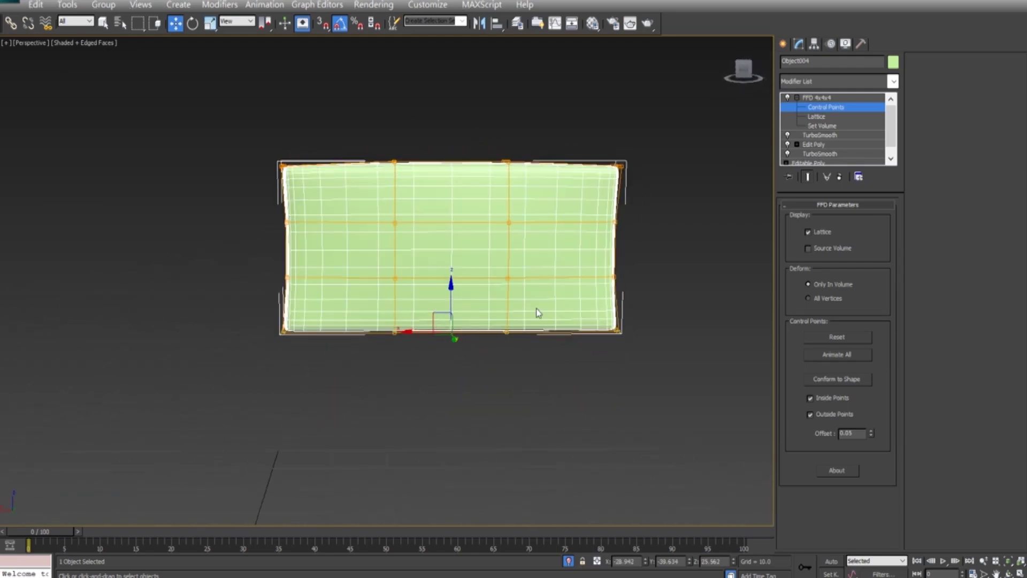
{"action": "mouse_move", "coordinate": [406, 229]}
{"action": "middle_mouse_down", "text": "alt"}
{"action": "mouse_move", "coordinate": [397, 267]}
{"action": "mouse_move", "coordinate": [523, 312]}
{"action": "mouse_move", "coordinate": [486, 379]}
{"action": "mouse_move", "coordinate": [334, 419]}
{"action": "mouse_move", "coordinate": [394, 385]}
{"action": "middle_mouse_up", "text": "alt"}
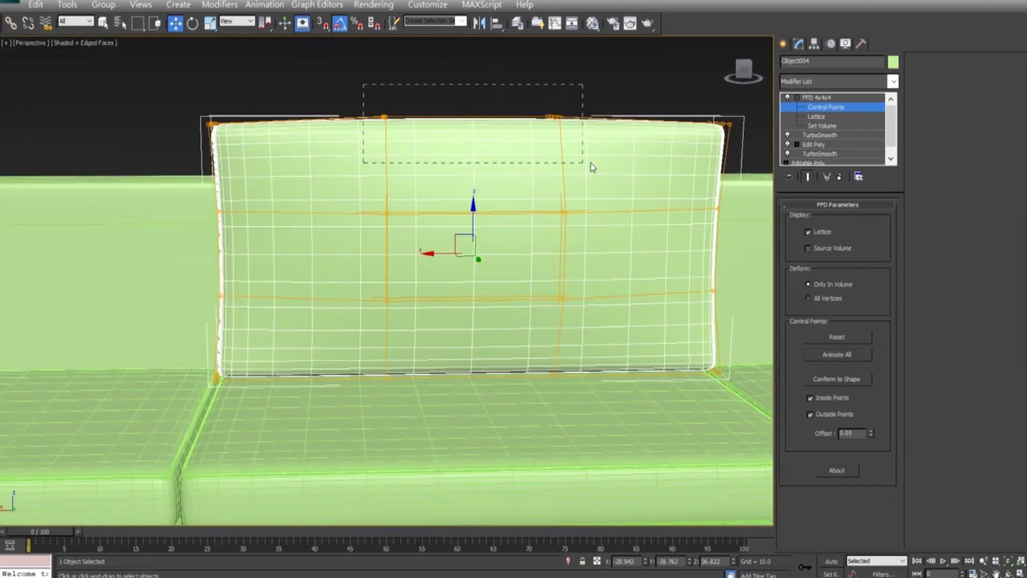
Select the top control points, isolate the cushion and examine its lattice in wireframe
{"action": "left_click_drag", "start_coordinate": [577, 164], "coordinate": [576, 164]}
{"action": "middle_click_drag", "start_coordinate": [576, 165], "coordinate": [487, 98], "text": "alt"}
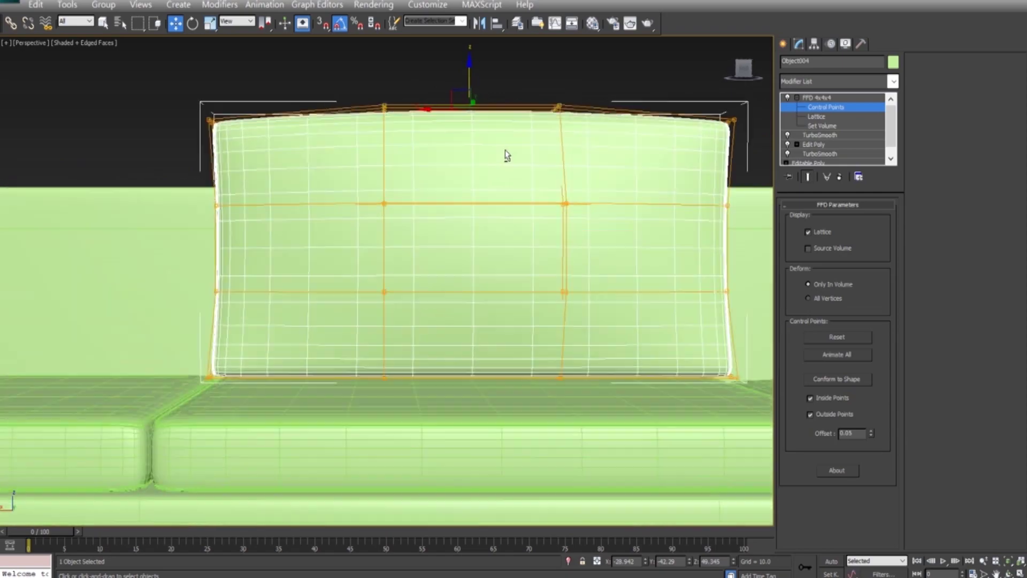
{"action": "mouse_move", "coordinate": [506, 156]}
{"action": "middle_mouse_down", "text": "alt"}
{"action": "mouse_move", "coordinate": [388, 187]}
{"action": "mouse_move", "coordinate": [385, 200]}
{"action": "mouse_move", "coordinate": [397, 175]}
{"action": "mouse_move", "coordinate": [395, 197]}
{"action": "mouse_move", "coordinate": [542, 260]}
{"action": "middle_mouse_up", "text": "alt"}
{"action": "key", "text": "alt+q"}
{"action": "mouse_move", "coordinate": [456, 310]}
{"action": "middle_mouse_down", "text": "alt"}
{"action": "mouse_move", "coordinate": [422, 280]}
{"action": "mouse_move", "coordinate": [449, 336]}
{"action": "mouse_move", "coordinate": [328, 279]}
{"action": "mouse_move", "coordinate": [479, 351]}
{"action": "mouse_move", "coordinate": [318, 272]}
{"action": "middle_mouse_up", "text": "alt"}
{"action": "key", "text": "F3"}
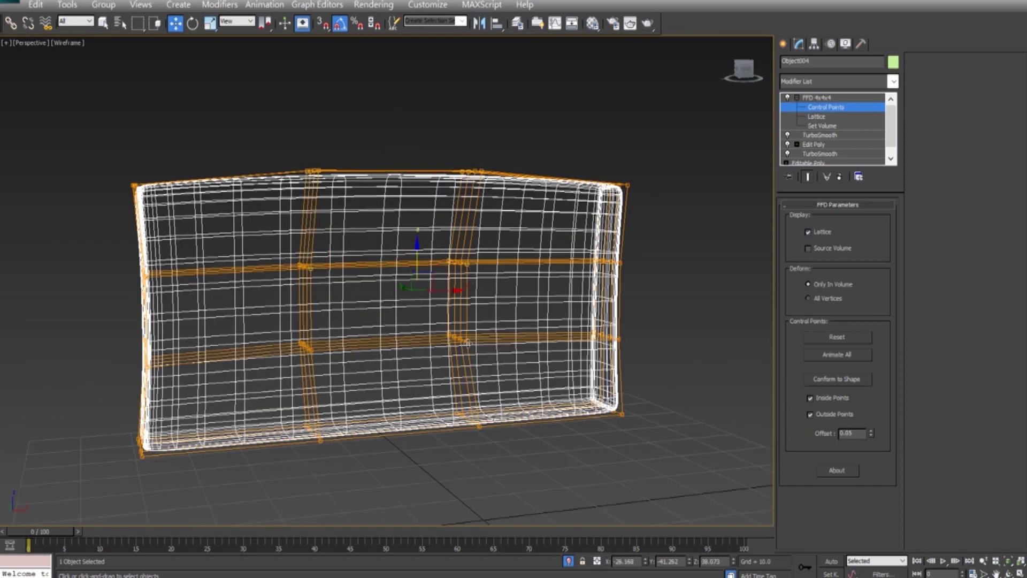
{"action": "scroll", "coordinate": [312, 351], "scroll_direction": "up", "scroll_amount": 3}
{"action": "middle_click_drag", "start_coordinate": [295, 271], "coordinate": [264, 265], "text": "alt"}
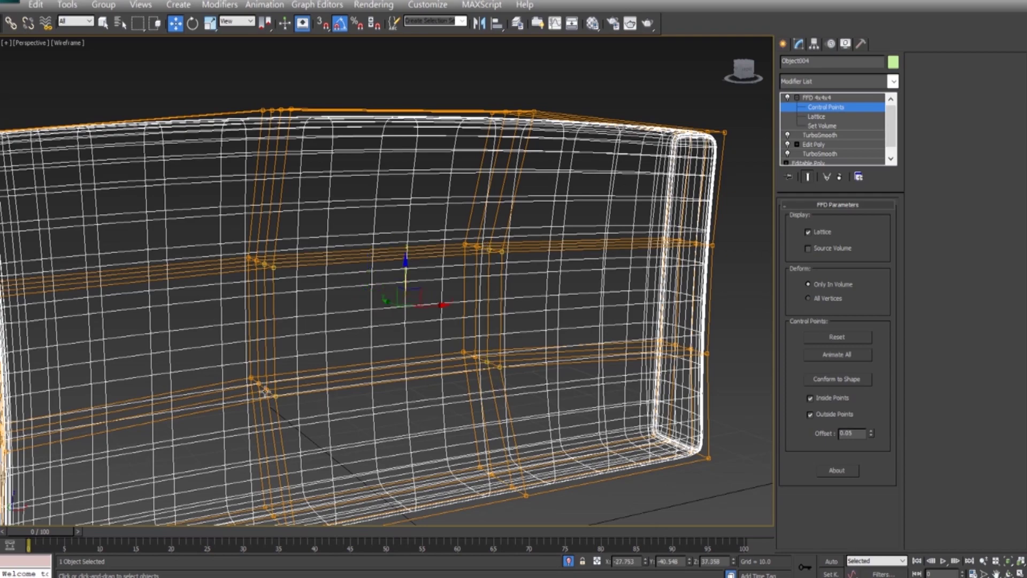
{"action": "middle_click_drag", "start_coordinate": [265, 392], "coordinate": [411, 398], "text": "alt"}
{"action": "key", "text": "F3"}
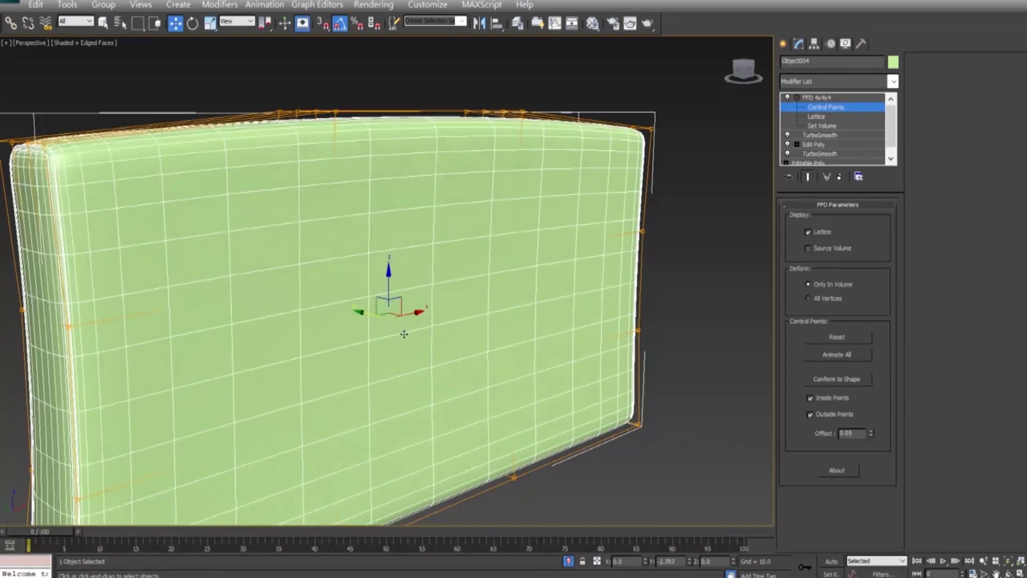
{"action": "mouse_move", "coordinate": [372, 314]}
{"action": "middle_mouse_down", "text": "alt"}
{"action": "mouse_move", "coordinate": [479, 368]}
{"action": "mouse_move", "coordinate": [614, 351]}
{"action": "mouse_move", "coordinate": [509, 374]}
{"action": "mouse_move", "coordinate": [561, 423]}
{"action": "mouse_move", "coordinate": [535, 406]}
{"action": "mouse_move", "coordinate": [592, 395]}
{"action": "mouse_move", "coordinate": [548, 433]}
{"action": "mouse_move", "coordinate": [722, 404]}
{"action": "mouse_move", "coordinate": [749, 415]}
{"action": "mouse_move", "coordinate": [471, 417]}
{"action": "mouse_move", "coordinate": [328, 268]}
{"action": "mouse_move", "coordinate": [342, 321]}
{"action": "middle_mouse_up", "text": "alt"}
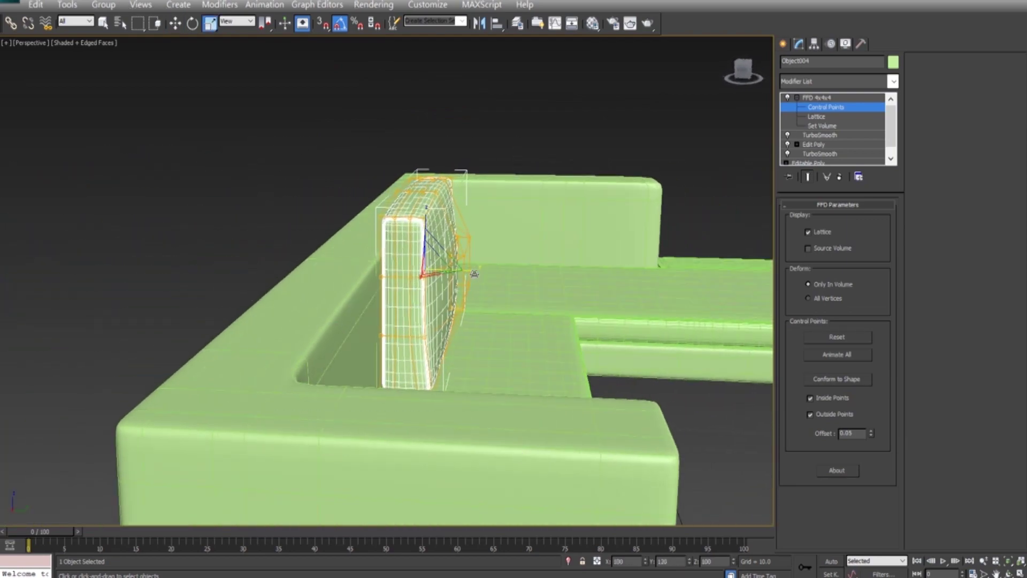
Narrow the cushion by pulling the lattice sides inward
{"action": "left_click_drag", "start_coordinate": [467, 272], "coordinate": [468, 272]}
{"action": "mouse_move", "coordinate": [465, 272]}
{"action": "middle_mouse_down", "text": "alt"}
{"action": "mouse_move", "coordinate": [449, 416]}
{"action": "mouse_move", "coordinate": [410, 422]}
{"action": "mouse_move", "coordinate": [523, 415]}
{"action": "mouse_move", "coordinate": [493, 422]}
{"action": "middle_mouse_up", "text": "alt"}
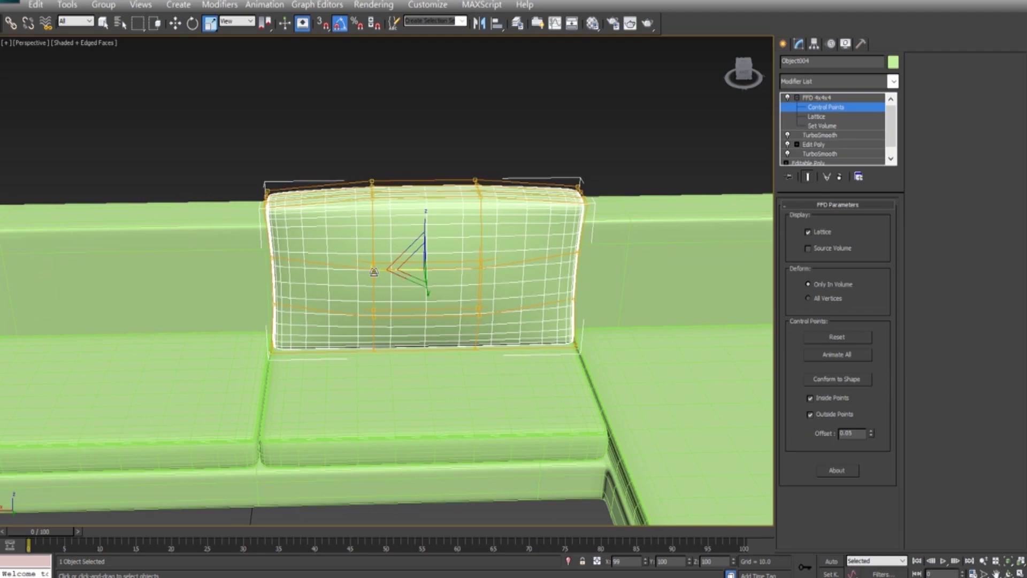
{"action": "left_click_drag", "start_coordinate": [375, 271], "coordinate": [376, 273]}
{"action": "mouse_move", "coordinate": [452, 367]}
{"action": "middle_mouse_down", "text": "alt"}
{"action": "mouse_move", "coordinate": [649, 218]}
{"action": "mouse_move", "coordinate": [465, 349]}
{"action": "mouse_move", "coordinate": [642, 343]}
{"action": "middle_mouse_up", "text": "alt"}
{"action": "mouse_move", "coordinate": [443, 338]}
{"action": "middle_mouse_down", "text": "alt"}
{"action": "mouse_move", "coordinate": [317, 300]}
{"action": "mouse_move", "coordinate": [374, 390]}
{"action": "mouse_move", "coordinate": [459, 410]}
{"action": "middle_mouse_up", "text": "alt"}
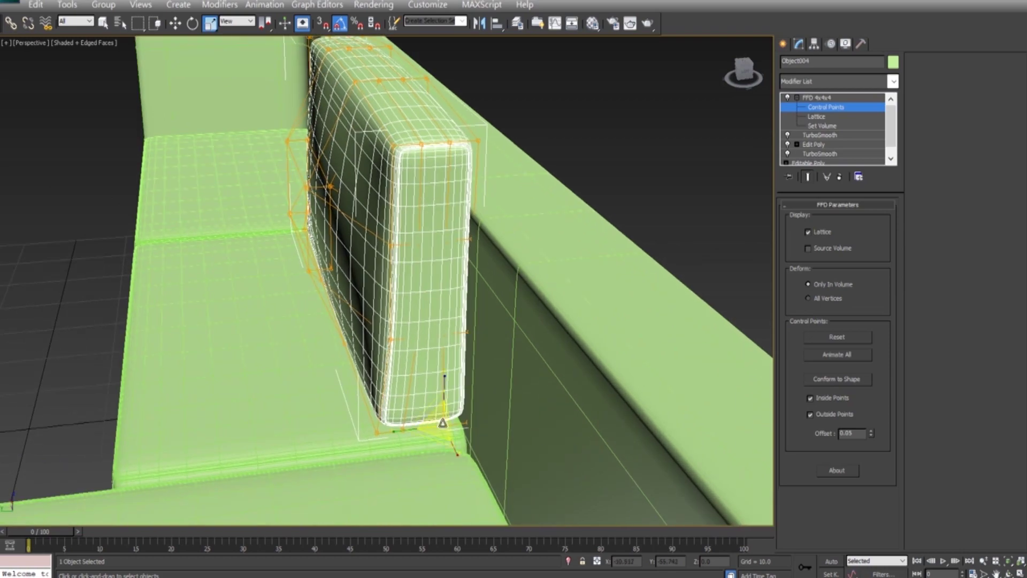
{"action": "mouse_move", "coordinate": [312, 385]}
{"action": "middle_mouse_down", "text": "alt"}
{"action": "mouse_move", "coordinate": [459, 378]}
{"action": "mouse_move", "coordinate": [339, 351]}
{"action": "mouse_move", "coordinate": [469, 387]}
{"action": "middle_mouse_up", "text": "alt"}
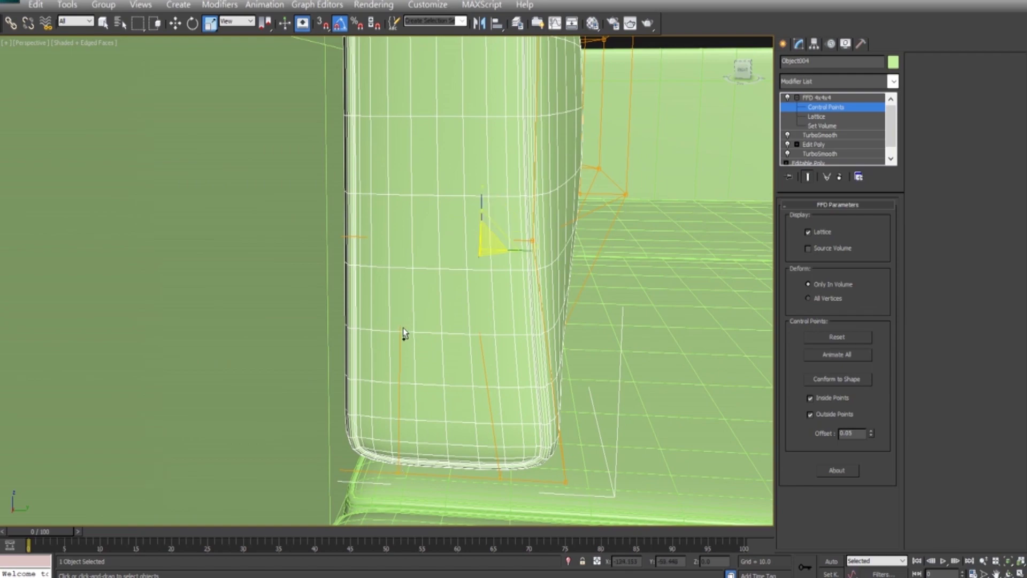
Scale the selected lattice points to puff out the cushion, checking in wireframe and shaded
{"action": "key", "text": "F3"}
{"action": "mouse_move", "coordinate": [405, 343]}
{"action": "middle_mouse_down", "text": "alt"}
{"action": "mouse_move", "coordinate": [398, 370]}
{"action": "mouse_move", "coordinate": [383, 355]}
{"action": "middle_mouse_up", "text": "alt"}
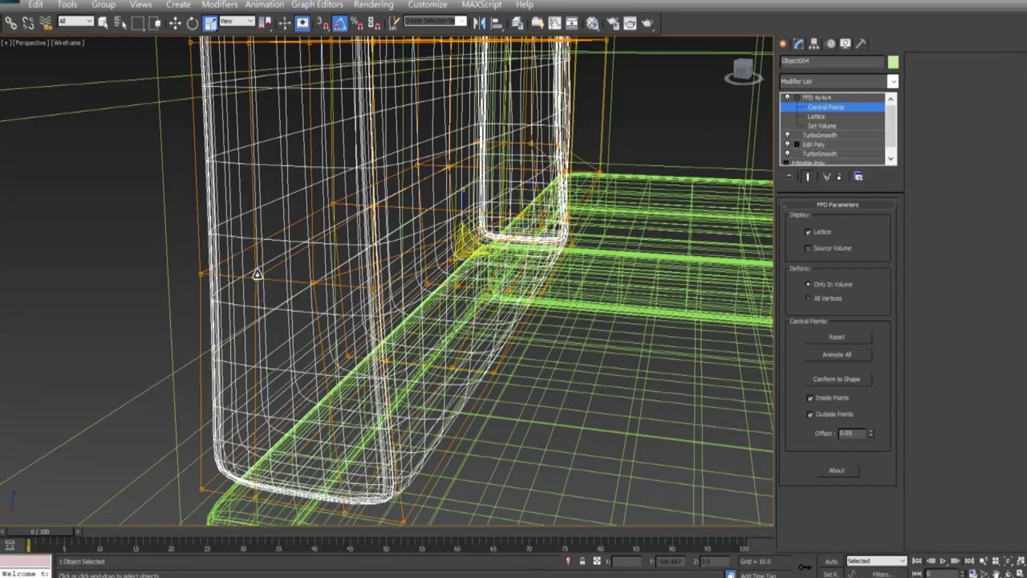
{"action": "scroll", "coordinate": [469, 344], "scroll_direction": "up", "scroll_amount": 5}
{"action": "key", "text": "F3"}
{"action": "scroll", "coordinate": [415, 359], "scroll_direction": "up", "scroll_amount": 3}
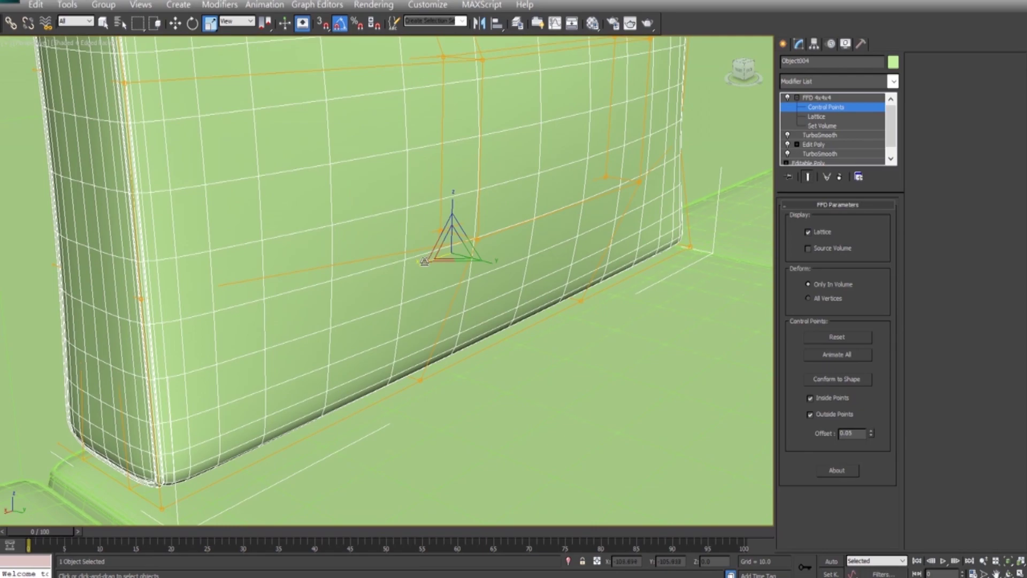
{"action": "left_click_drag", "start_coordinate": [424, 261], "coordinate": [419, 264]}
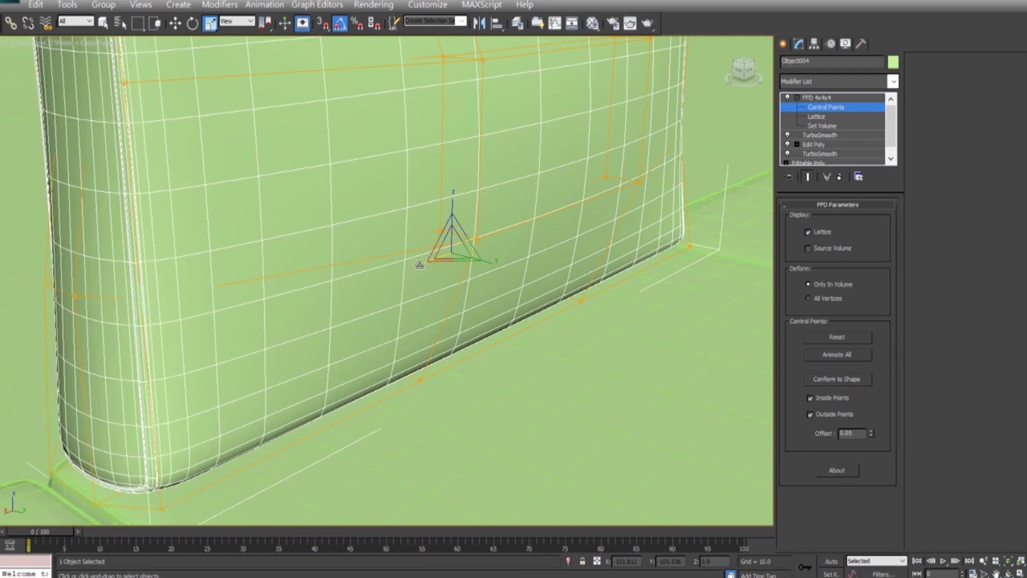
{"action": "scroll", "coordinate": [412, 289], "scroll_direction": "down", "scroll_amount": 5}
{"action": "mouse_move", "coordinate": [403, 316]}
{"action": "middle_mouse_down", "text": "alt"}
{"action": "mouse_move", "coordinate": [355, 298]}
{"action": "mouse_move", "coordinate": [445, 348]}
{"action": "mouse_move", "coordinate": [422, 289]}
{"action": "mouse_move", "coordinate": [390, 328]}
{"action": "mouse_move", "coordinate": [466, 321]}
{"action": "middle_mouse_up", "text": "alt"}
{"action": "scroll", "coordinate": [465, 321], "scroll_direction": "up", "scroll_amount": 3}
{"action": "mouse_move", "coordinate": [475, 380]}
{"action": "middle_mouse_down", "text": "alt"}
{"action": "mouse_move", "coordinate": [452, 345]}
{"action": "mouse_move", "coordinate": [396, 390]}
{"action": "mouse_move", "coordinate": [423, 385]}
{"action": "mouse_move", "coordinate": [407, 396]}
{"action": "mouse_move", "coordinate": [314, 415]}
{"action": "mouse_move", "coordinate": [342, 457]}
{"action": "mouse_move", "coordinate": [248, 429]}
{"action": "mouse_move", "coordinate": [272, 426]}
{"action": "mouse_move", "coordinate": [271, 415]}
{"action": "mouse_move", "coordinate": [503, 282]}
{"action": "middle_mouse_up", "text": "alt"}
In the Left view, select the top corner lattice points and move them
{"action": "key", "text": "1"}
{"action": "key", "text": "f"}
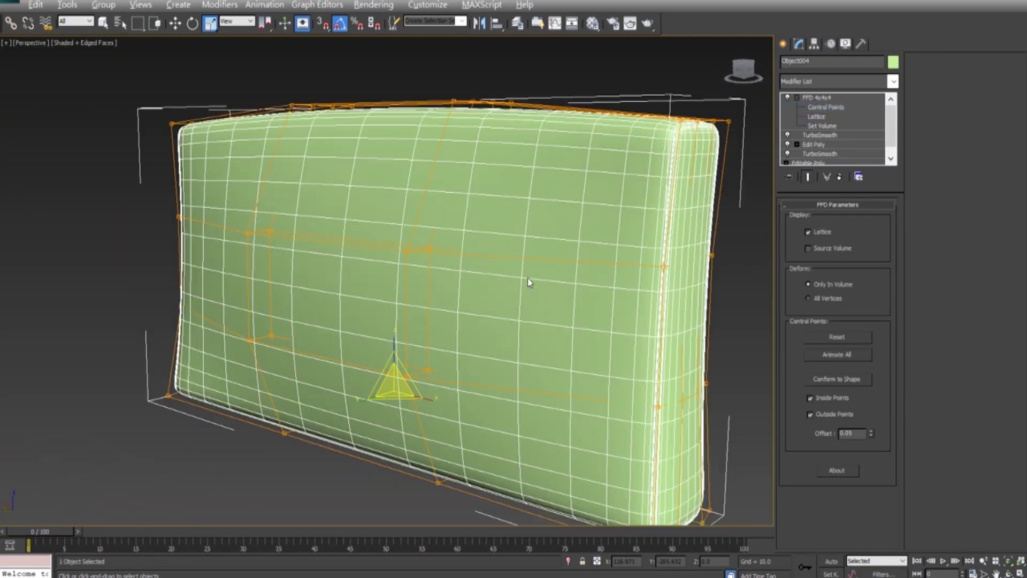
{"action": "key", "text": "l"}
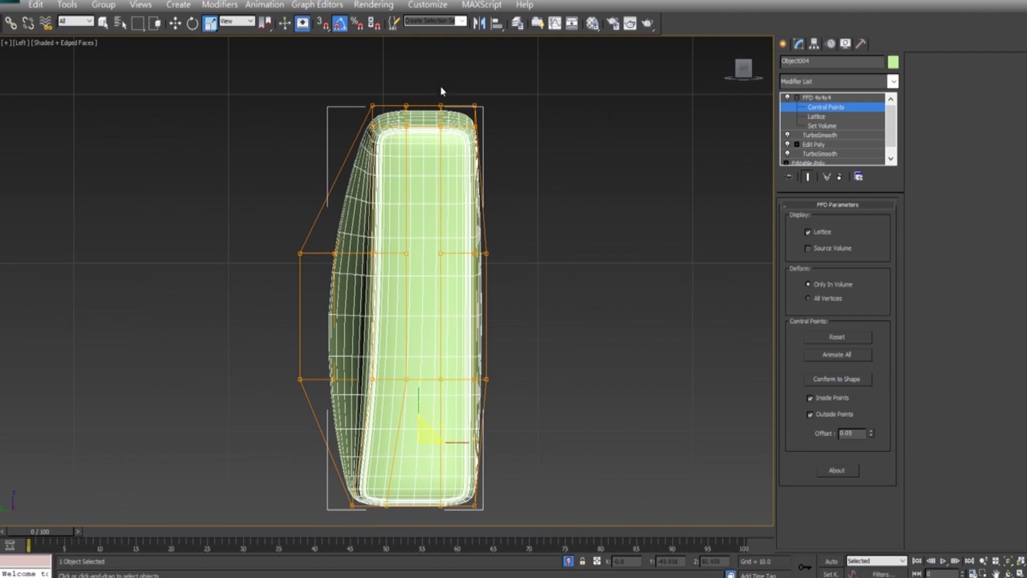
{"action": "left_click_drag", "start_coordinate": [518, 172], "coordinate": [518, 173]}
{"action": "key", "text": "w"}
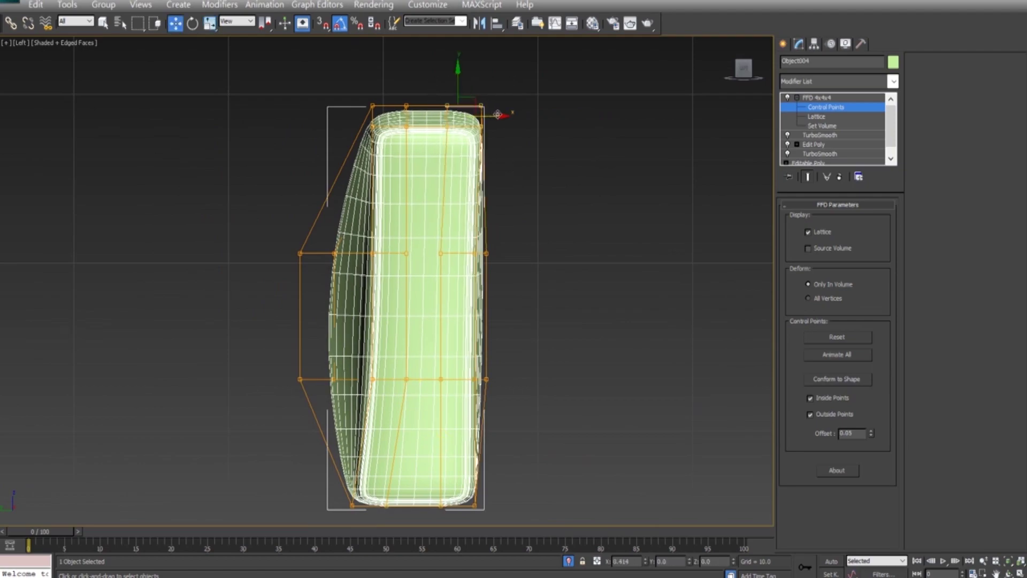
{"action": "mouse_move", "coordinate": [508, 118]}
{"action": "middle_mouse_down", "text": "alt"}
{"action": "mouse_move", "coordinate": [367, 252]}
{"action": "mouse_move", "coordinate": [321, 280]}
{"action": "mouse_move", "coordinate": [346, 281]}
{"action": "middle_mouse_up", "text": "alt"}
Scale the selected points in Perspective and review the cushion against the sofa back
{"action": "key", "text": "p"}
{"action": "scroll", "coordinate": [454, 271], "scroll_direction": "down", "scroll_amount": 5}
{"action": "middle_click_drag", "start_coordinate": [454, 271], "coordinate": [458, 230], "text": "alt"}
{"action": "key", "text": "r"}
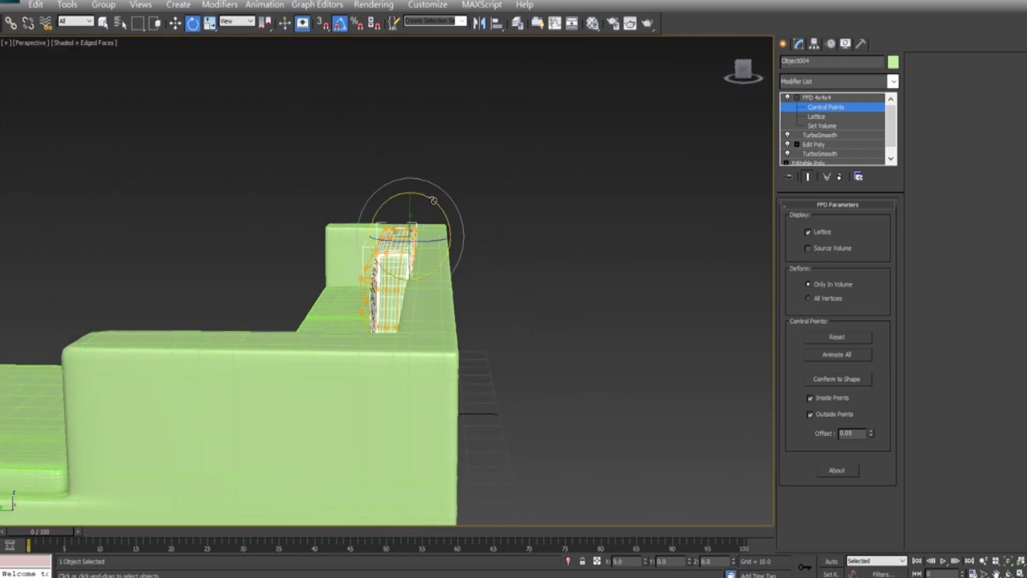
{"action": "scroll", "coordinate": [461, 222], "scroll_direction": "up", "scroll_amount": 3}
{"action": "mouse_move", "coordinate": [462, 221]}
{"action": "middle_mouse_down", "text": "alt"}
{"action": "mouse_move", "coordinate": [382, 278]}
{"action": "mouse_move", "coordinate": [374, 317]}
{"action": "mouse_move", "coordinate": [433, 272]}
{"action": "mouse_move", "coordinate": [626, 266]}
{"action": "mouse_move", "coordinate": [603, 282]}
{"action": "mouse_move", "coordinate": [531, 258]}
{"action": "mouse_move", "coordinate": [612, 256]}
{"action": "middle_mouse_up", "text": "alt"}
{"action": "scroll", "coordinate": [381, 278], "scroll_direction": "up", "scroll_amount": 2}
{"action": "mouse_move", "coordinate": [444, 261]}
{"action": "middle_mouse_down", "text": "alt"}
{"action": "mouse_move", "coordinate": [473, 248]}
{"action": "mouse_move", "coordinate": [508, 270]}
{"action": "middle_mouse_up", "text": "alt"}
{"action": "scroll", "coordinate": [310, 179], "scroll_direction": "down", "scroll_amount": 10}
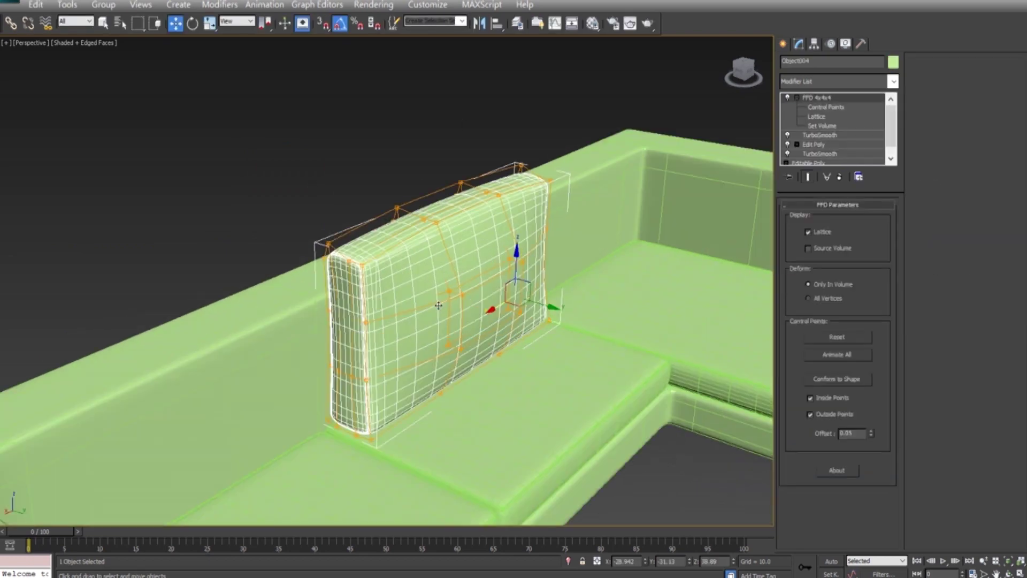
Shift-drag a Copy of the cushion to the left along the backrest and frame it
{"action": "left_click_drag", "start_coordinate": [491, 311], "coordinate": [233, 454], "text": "shift"}
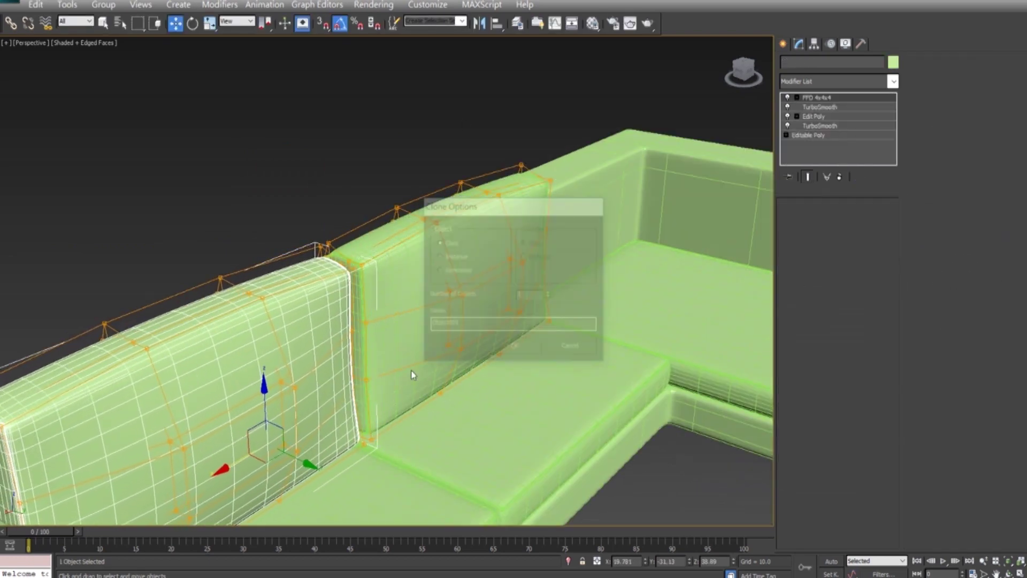
{"action": "left_click", "coordinate": [513, 349]}
{"action": "key", "text": "z"}
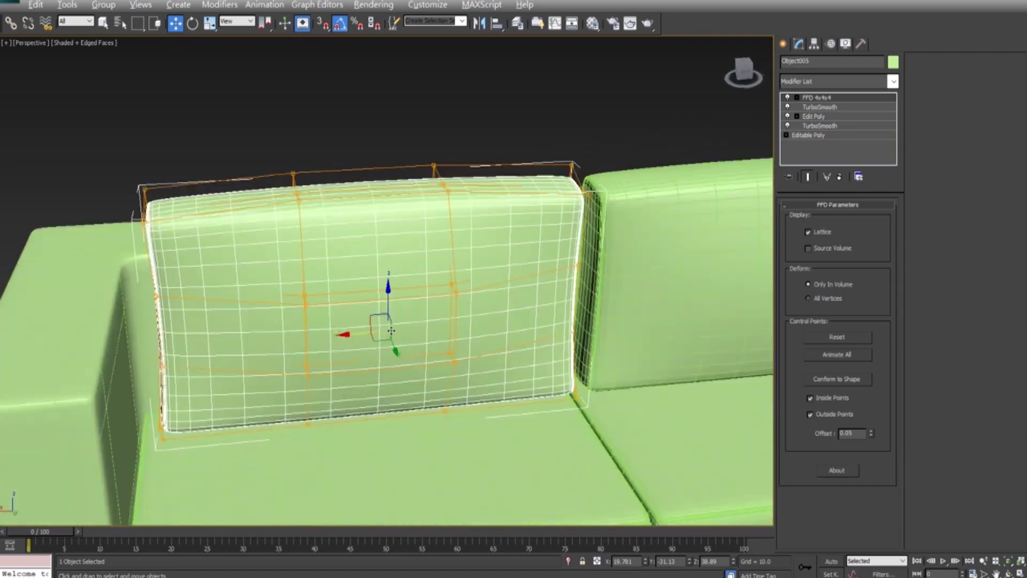
{"action": "middle_click_drag", "start_coordinate": [337, 342], "coordinate": [342, 351], "text": "alt"}
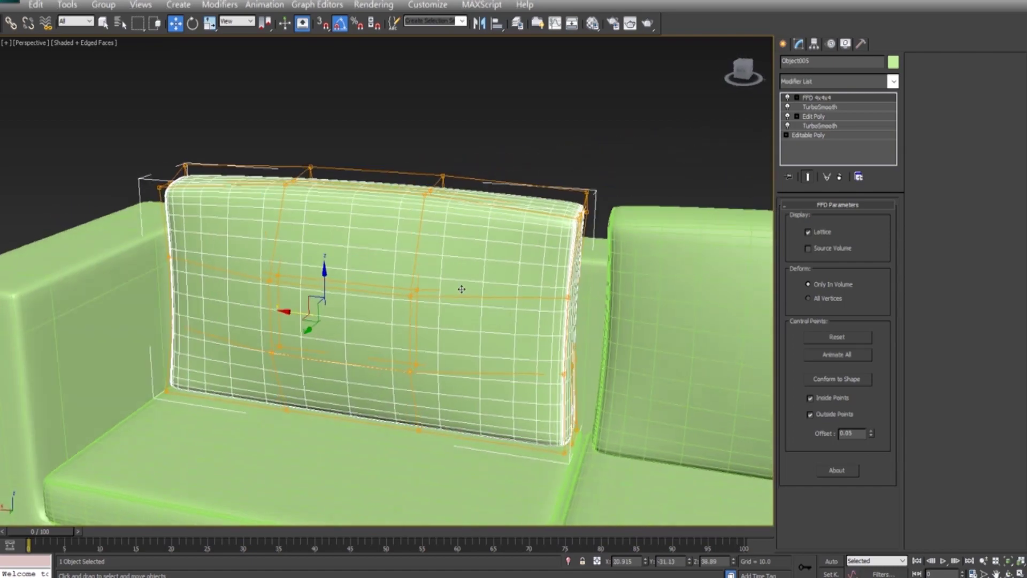
Adjust the new cushion's top-right, right-side and bottom-right FFD control points
{"action": "left_click", "coordinate": [796, 97]}
{"action": "left_click", "coordinate": [826, 107]}
{"action": "mouse_move", "coordinate": [403, 232]}
{"action": "middle_mouse_down", "text": "alt"}
{"action": "mouse_move", "coordinate": [433, 243]}
{"action": "mouse_move", "coordinate": [355, 166]}
{"action": "mouse_move", "coordinate": [433, 250]}
{"action": "mouse_move", "coordinate": [577, 167]}
{"action": "mouse_move", "coordinate": [490, 257]}
{"action": "middle_mouse_up", "text": "alt"}
{"action": "left_click", "coordinate": [579, 179]}
{"action": "left_click", "coordinate": [572, 259]}
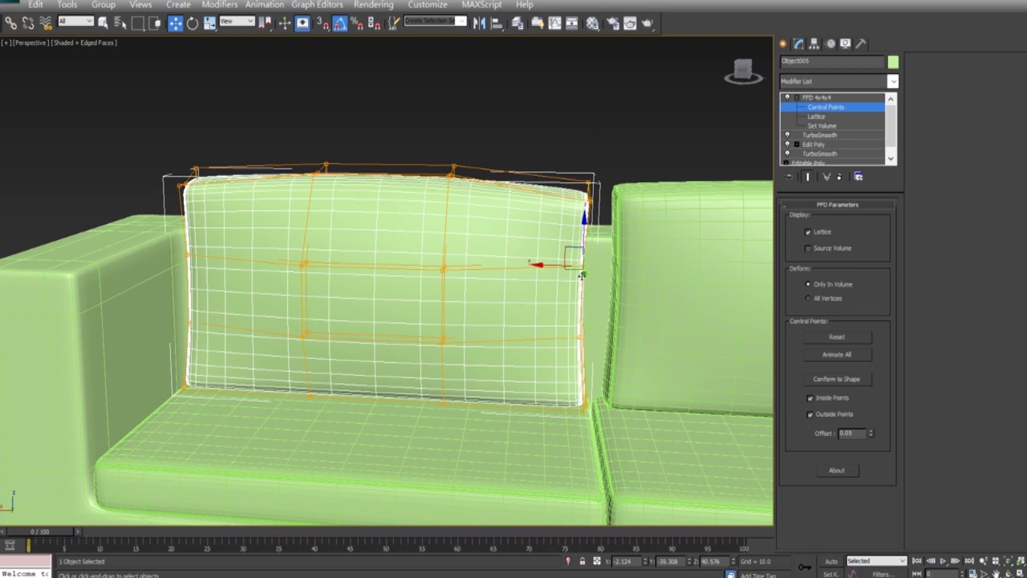
{"action": "middle_click_drag", "start_coordinate": [572, 259], "coordinate": [578, 267], "text": "alt"}
{"action": "left_click", "coordinate": [594, 396]}
Adjust the bottom lattice points near the seat, then deselect everything
{"action": "mouse_move", "coordinate": [592, 367]}
{"action": "middle_mouse_down", "text": "alt"}
{"action": "mouse_move", "coordinate": [527, 395]}
{"action": "mouse_move", "coordinate": [601, 360]}
{"action": "middle_mouse_up", "text": "alt"}
{"action": "scroll", "coordinate": [669, 269], "scroll_direction": "up", "scroll_amount": 5}
{"action": "middle_click_drag", "start_coordinate": [668, 268], "coordinate": [710, 266], "text": "alt"}
{"action": "scroll", "coordinate": [380, 392], "scroll_direction": "down", "scroll_amount": 5}
{"action": "left_click", "coordinate": [321, 356]}
{"action": "left_click", "coordinate": [447, 390], "text": "ctrl"}
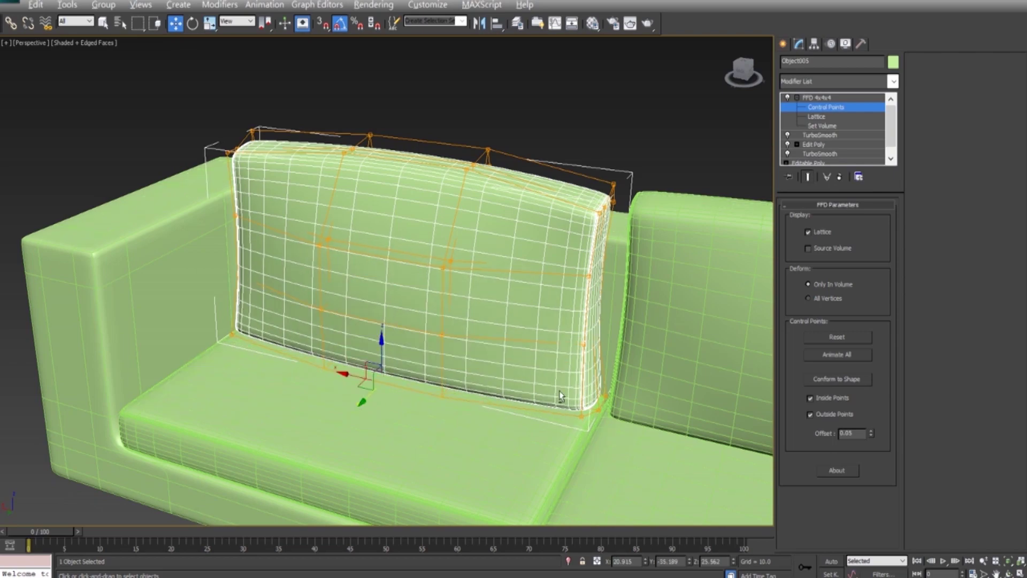
{"action": "middle_click_drag", "start_coordinate": [373, 393], "coordinate": [528, 393], "text": "alt"}
{"action": "left_click", "coordinate": [695, 187]}
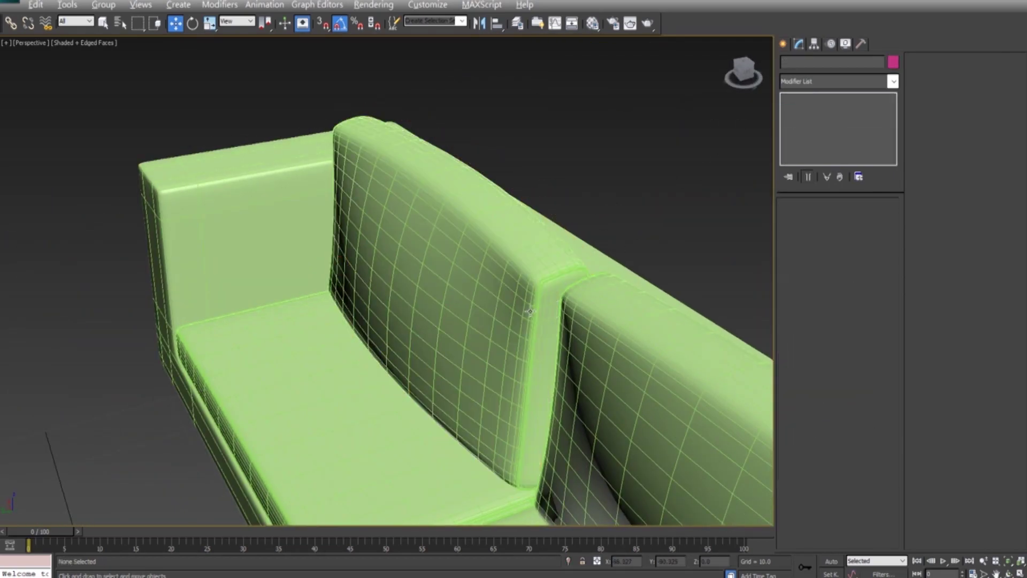
Shift-drag a copy of the first back cushion and turn it about 90°
{"action": "scroll", "coordinate": [668, 268], "scroll_direction": "down", "scroll_amount": 8}
{"action": "mouse_move", "coordinate": [669, 267]}
{"action": "middle_mouse_down", "text": "alt"}
{"action": "mouse_move", "coordinate": [654, 306]}
{"action": "mouse_move", "coordinate": [438, 429]}
{"action": "middle_mouse_up", "text": "alt"}
{"action": "scroll", "coordinate": [655, 306], "scroll_direction": "down", "scroll_amount": 3}
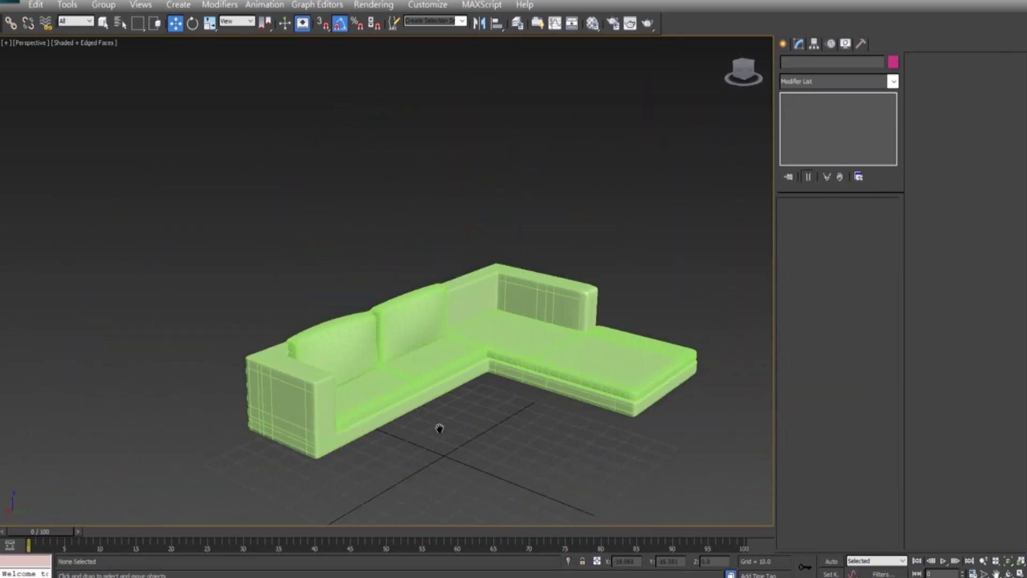
{"action": "scroll", "coordinate": [438, 429], "scroll_direction": "up", "scroll_amount": 4}
{"action": "scroll", "coordinate": [466, 367], "scroll_direction": "up", "scroll_amount": 3}
{"action": "middle_click_drag", "start_coordinate": [466, 367], "coordinate": [472, 298]}
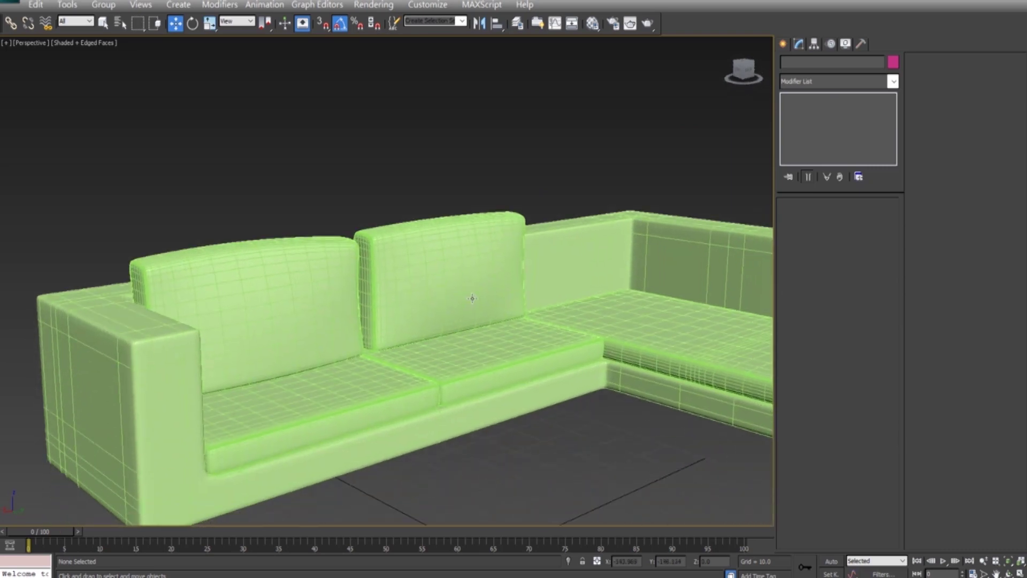
{"action": "scroll", "coordinate": [433, 212], "scroll_direction": "down", "scroll_amount": 3}
{"action": "left_click", "coordinate": [328, 268]}
{"action": "middle_click_drag", "start_coordinate": [328, 268], "coordinate": [268, 353], "text": "alt"}
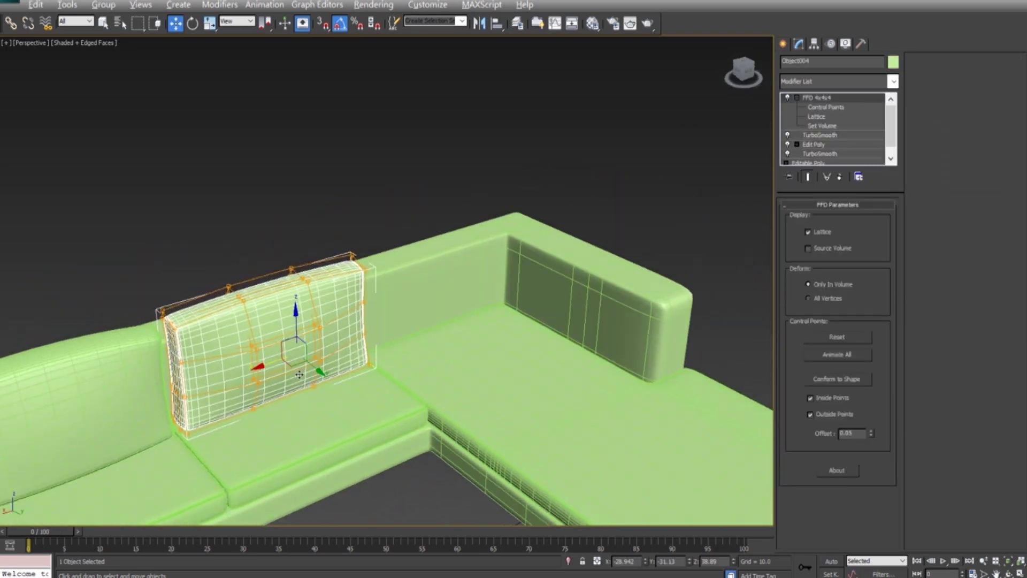
{"action": "left_click_drag", "start_coordinate": [301, 357], "coordinate": [455, 299], "text": "shift"}
{"action": "left_click", "coordinate": [515, 348]}
{"action": "key", "text": "e"}
{"action": "left_click_drag", "start_coordinate": [494, 315], "coordinate": [445, 322]}
In Top view, push the copied cushion against the chaise-end armrest
{"action": "key", "text": "w"}
{"action": "middle_click_drag", "start_coordinate": [445, 322], "coordinate": [450, 374], "text": "alt"}
{"action": "key", "text": "t"}
{"action": "middle_click_drag", "start_coordinate": [113, 216], "coordinate": [352, 227]}
{"action": "left_click_drag", "start_coordinate": [352, 227], "coordinate": [306, 166]}
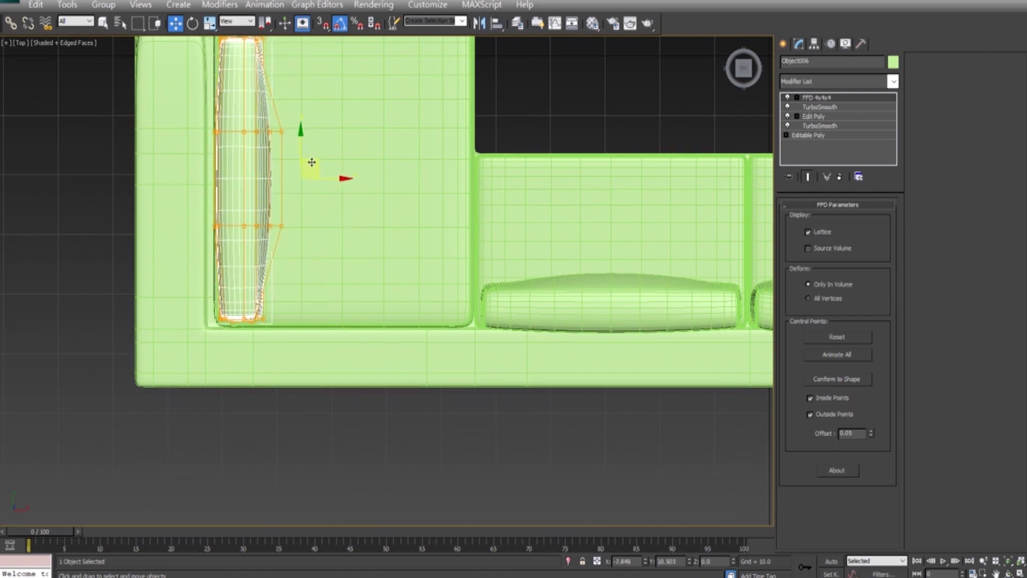
{"action": "scroll", "coordinate": [352, 208], "scroll_direction": "down", "scroll_amount": 2}
{"action": "key", "text": "shift+z"}
{"action": "key", "text": "shift+z"}
{"action": "key", "text": "shift+z"}
Tilt the cushion back so it leans against the armrest
{"action": "key", "text": "e"}
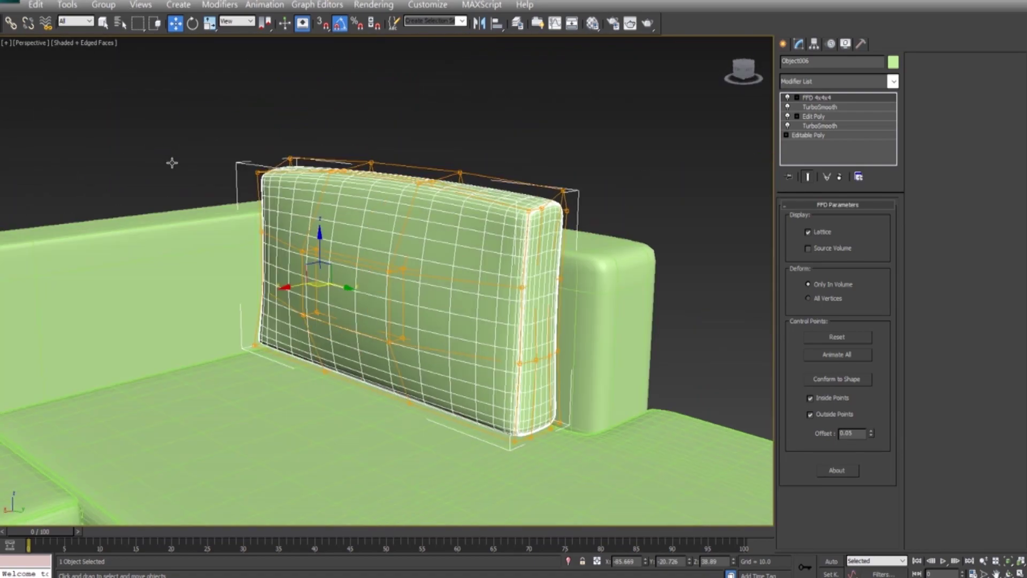
{"action": "mouse_move", "coordinate": [307, 254]}
{"action": "left_mouse_down"}
{"action": "mouse_move", "coordinate": [308, 235]}
{"action": "mouse_move", "coordinate": [319, 245]}
{"action": "left_mouse_up"}
{"action": "key", "text": "w"}
{"action": "middle_click_drag", "start_coordinate": [319, 245], "coordinate": [389, 288], "text": "alt"}
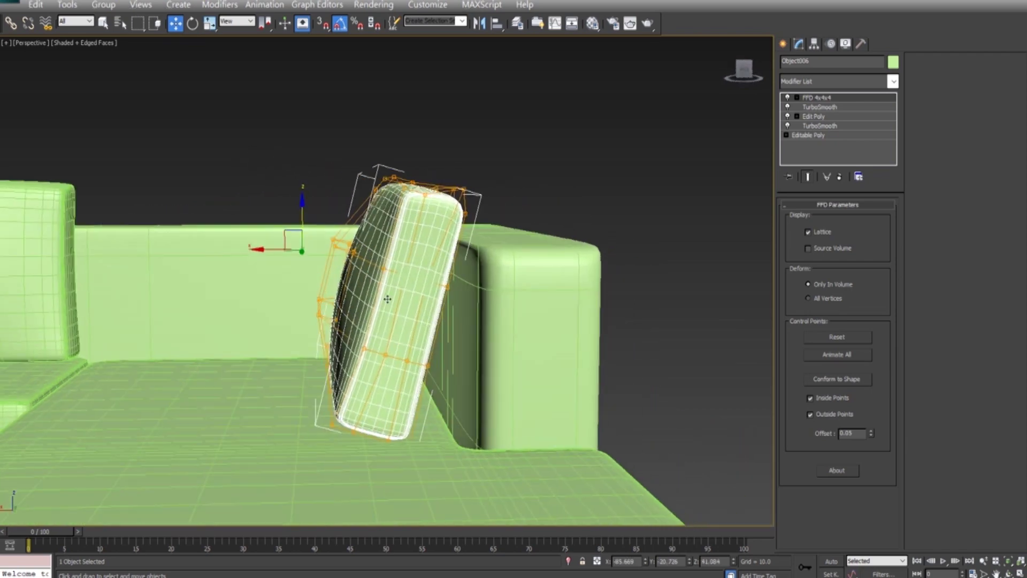
In wireframe Front view, nudge the cushion left and curve its lower FFD control points
{"action": "key", "text": "f"}
{"action": "scroll", "coordinate": [374, 358], "scroll_direction": "down", "scroll_amount": 3}
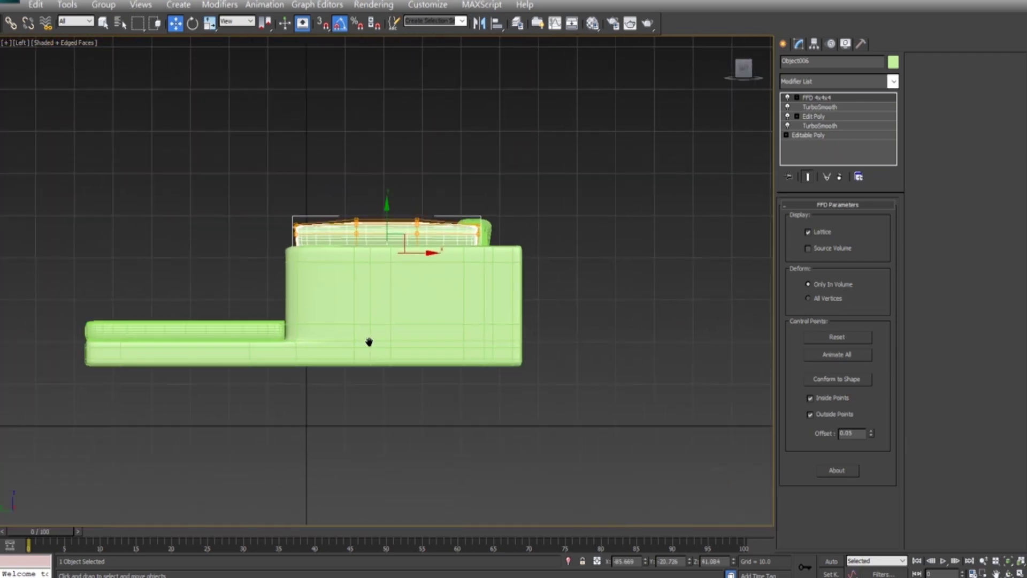
{"action": "scroll", "coordinate": [367, 344], "scroll_direction": "up", "scroll_amount": 3}
{"action": "key", "text": "F3"}
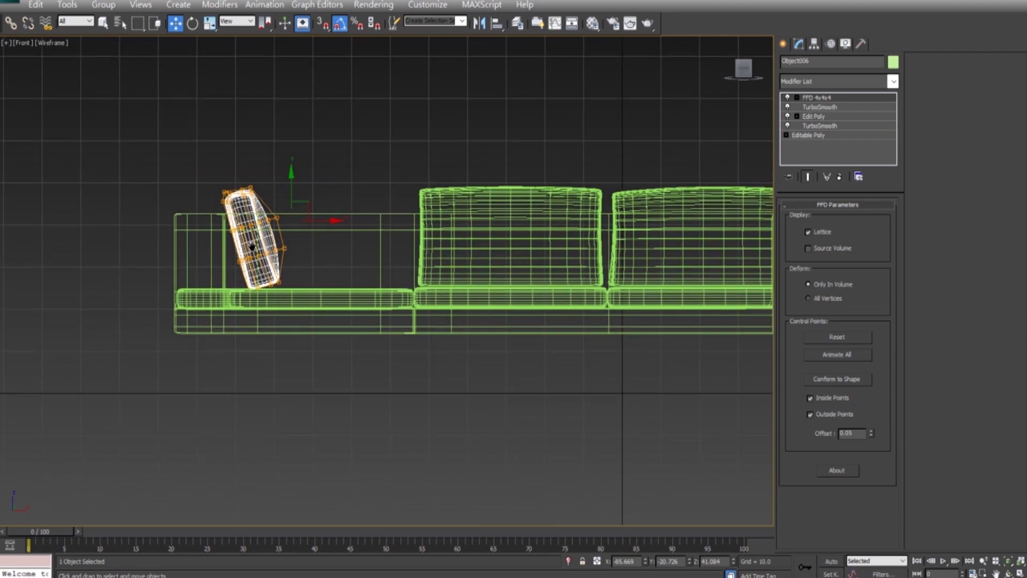
{"action": "scroll", "coordinate": [292, 197], "scroll_direction": "up", "scroll_amount": 3}
{"action": "left_click_drag", "start_coordinate": [295, 197], "coordinate": [291, 197]}
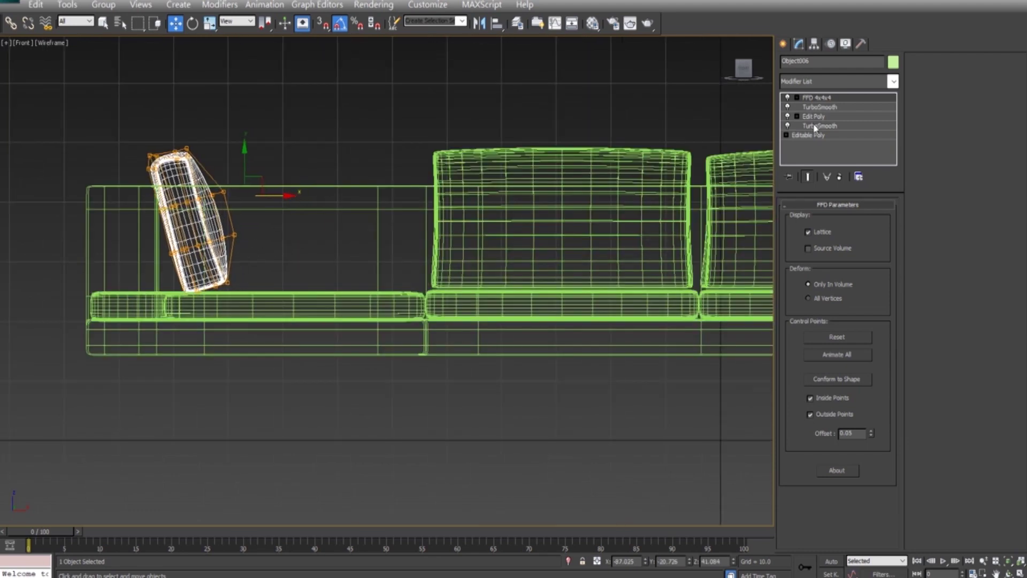
{"action": "key", "text": "1"}
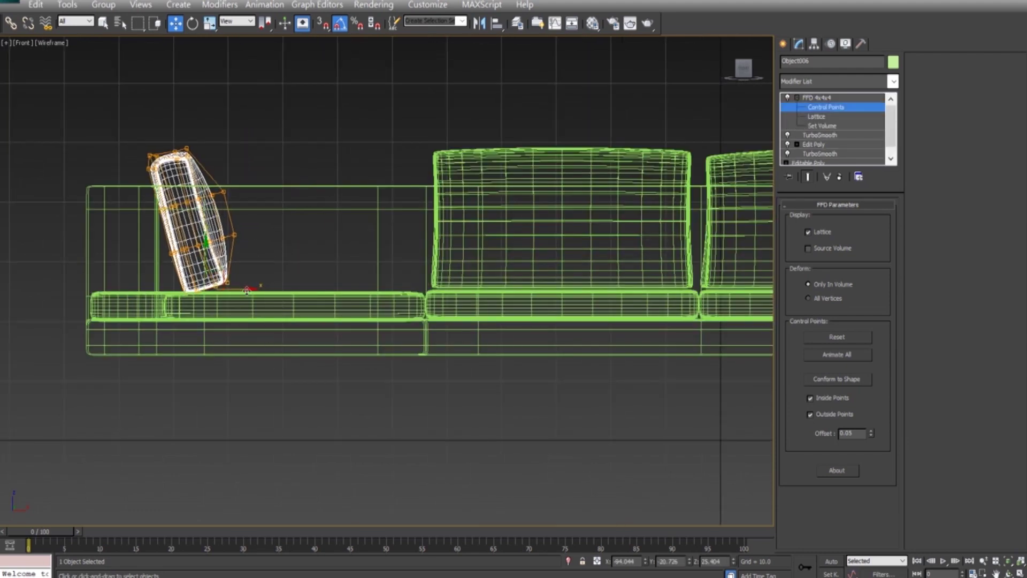
{"action": "left_click_drag", "start_coordinate": [246, 289], "coordinate": [253, 365]}
{"action": "left_click_drag", "start_coordinate": [230, 284], "coordinate": [190, 272]}
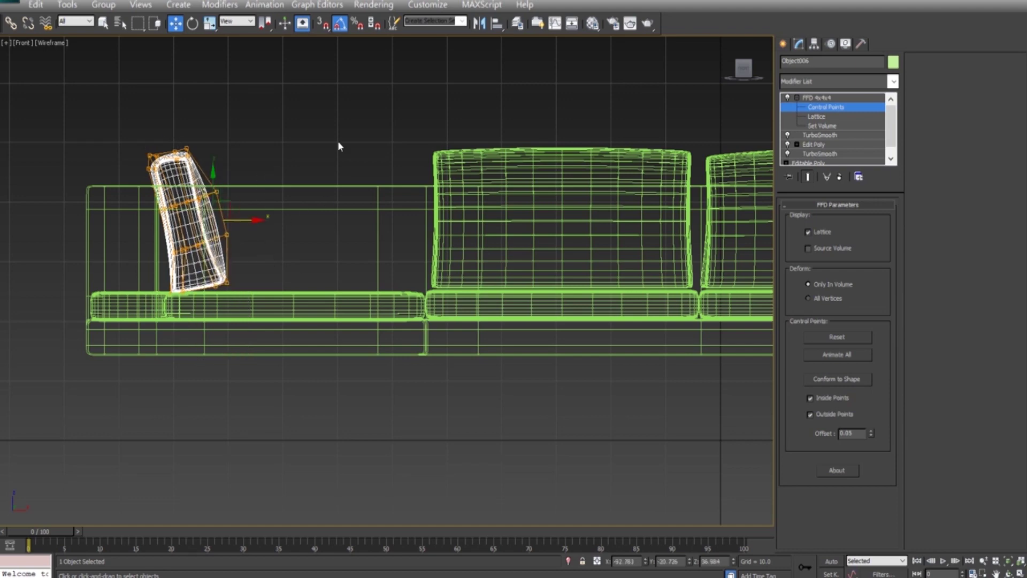
Back in shaded Perspective, drag more lattice points to refine the cushion's shape
{"action": "key", "text": "p"}
{"action": "key", "text": "z"}
{"action": "key", "text": "F3"}
{"action": "scroll", "coordinate": [201, 333], "scroll_direction": "down", "scroll_amount": 5}
{"action": "mouse_move", "coordinate": [201, 333]}
{"action": "middle_mouse_down", "text": "alt"}
{"action": "mouse_move", "coordinate": [188, 298]}
{"action": "mouse_move", "coordinate": [266, 343]}
{"action": "mouse_move", "coordinate": [354, 336]}
{"action": "middle_mouse_up", "text": "alt"}
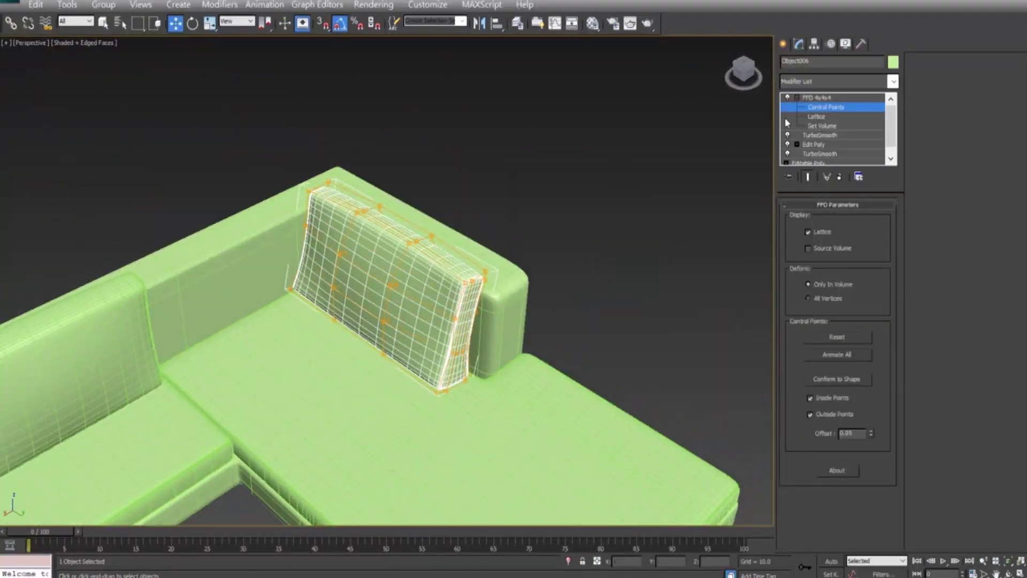
{"action": "left_click", "coordinate": [339, 230]}
{"action": "left_click_drag", "start_coordinate": [339, 230], "coordinate": [344, 303]}
{"action": "left_click_drag", "start_coordinate": [339, 230], "coordinate": [342, 303]}
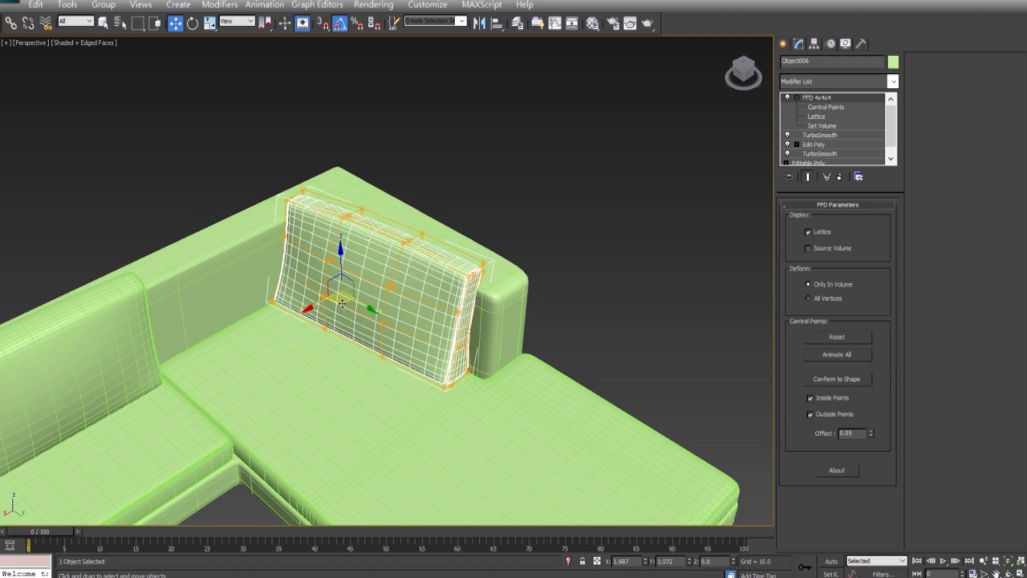
{"action": "mouse_move", "coordinate": [342, 303]}
{"action": "middle_mouse_down", "text": "alt"}
{"action": "mouse_move", "coordinate": [382, 383]}
{"action": "mouse_move", "coordinate": [375, 418]}
{"action": "mouse_move", "coordinate": [416, 418]}
{"action": "mouse_move", "coordinate": [547, 310]}
{"action": "mouse_move", "coordinate": [553, 365]}
{"action": "mouse_move", "coordinate": [451, 291]}
{"action": "mouse_move", "coordinate": [477, 238]}
{"action": "middle_mouse_up", "text": "alt"}
Select and frame the middle seat cushion, then activate Edit Poly's Paint Deformation Push/Pull
{"action": "left_click", "coordinate": [547, 309]}
{"action": "scroll", "coordinate": [553, 364], "scroll_direction": "up", "scroll_amount": 3}
{"action": "left_click", "coordinate": [476, 238]}
{"action": "key", "text": "z"}
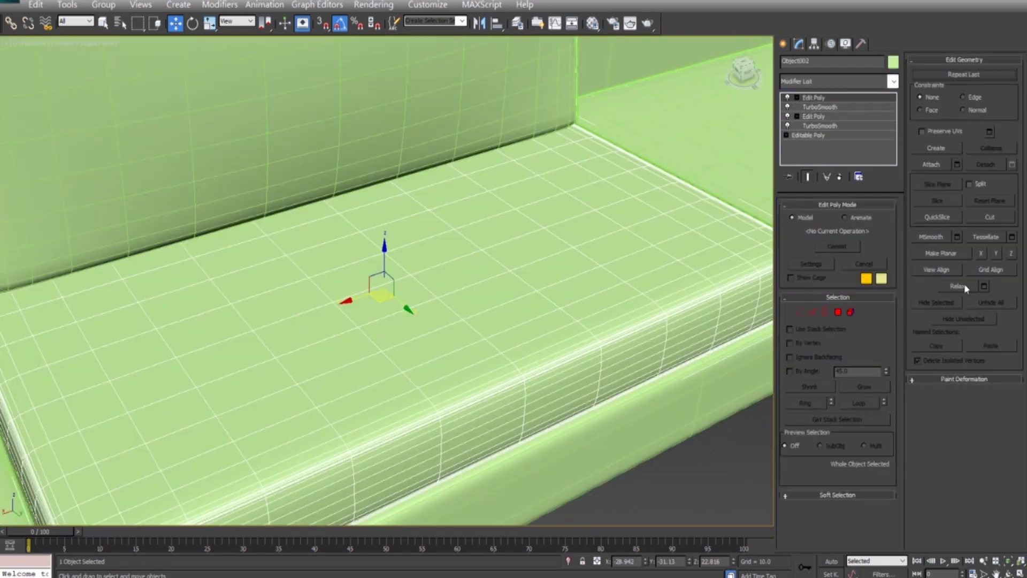
{"action": "left_click", "coordinate": [943, 379]}
{"action": "left_click", "coordinate": [935, 357]}
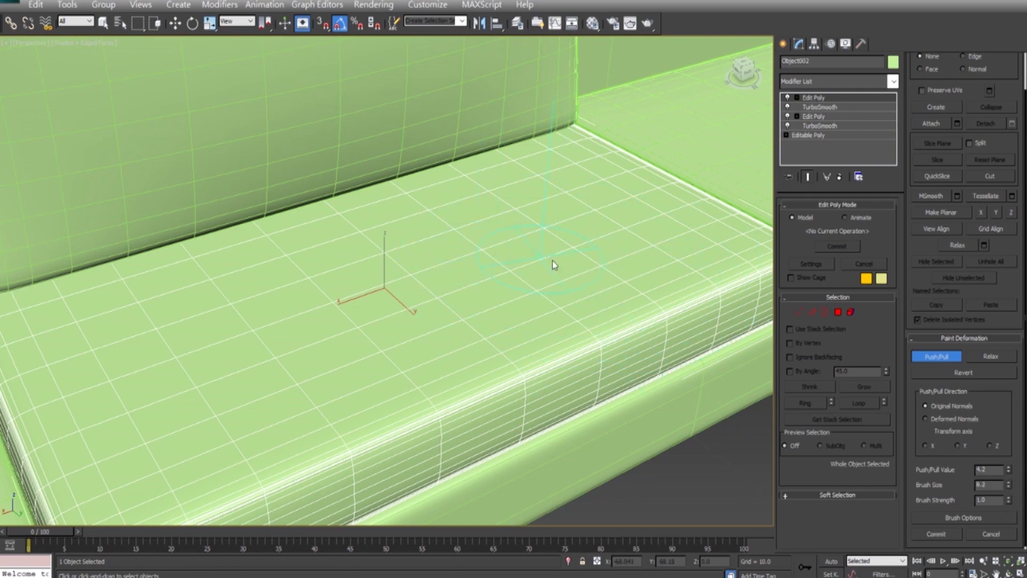
Paint push/pull dents across the seat cushion top, undoing a trial bump first
{"action": "middle_click_drag", "start_coordinate": [528, 257], "coordinate": [397, 285], "text": "alt"}
{"action": "left_click_drag", "start_coordinate": [397, 285], "coordinate": [411, 271]}
{"action": "key", "text": "ctrl+z"}
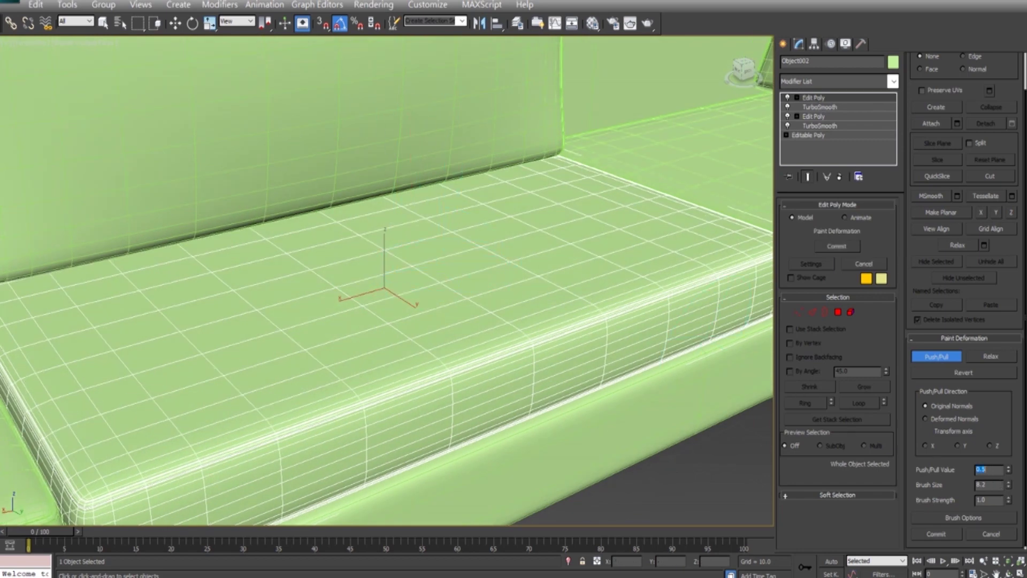
{"action": "left_click_drag", "start_coordinate": [473, 312], "coordinate": [500, 283]}
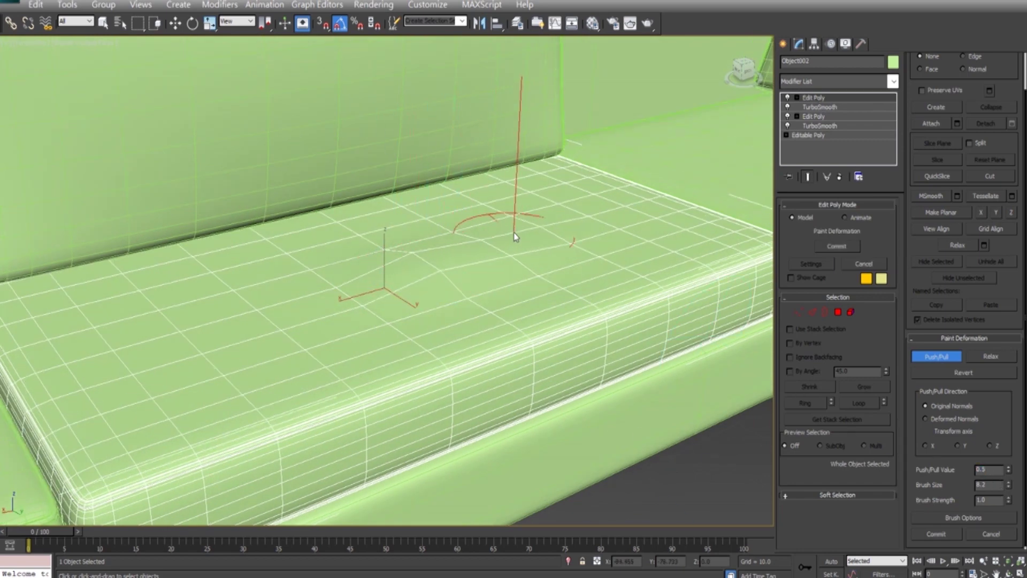
{"action": "middle_click_drag", "start_coordinate": [500, 284], "coordinate": [516, 268], "text": "alt"}
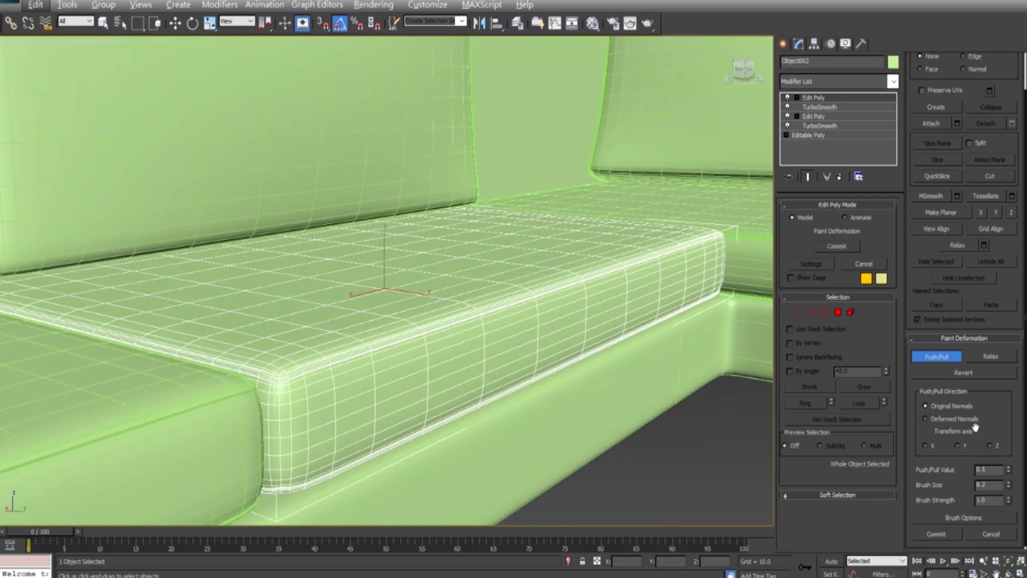
{"action": "middle_click_drag", "start_coordinate": [591, 309], "coordinate": [561, 317], "text": "alt"}
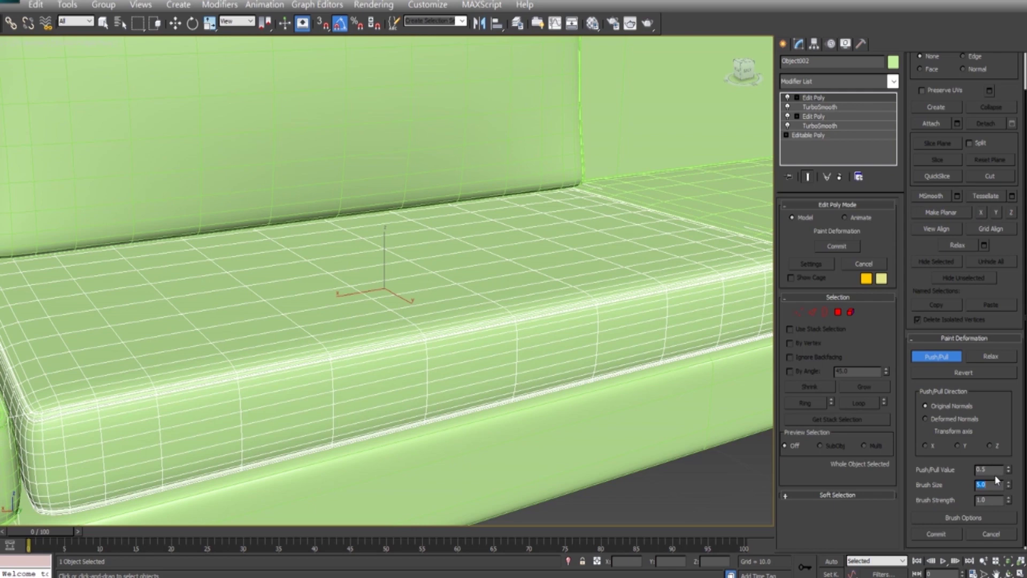
Paint more push/pull strokes across the seat and along its front edge
{"action": "mouse_move", "coordinate": [587, 270]}
{"action": "left_mouse_down"}
{"action": "mouse_move", "coordinate": [399, 289]}
{"action": "mouse_move", "coordinate": [528, 288]}
{"action": "left_mouse_up"}
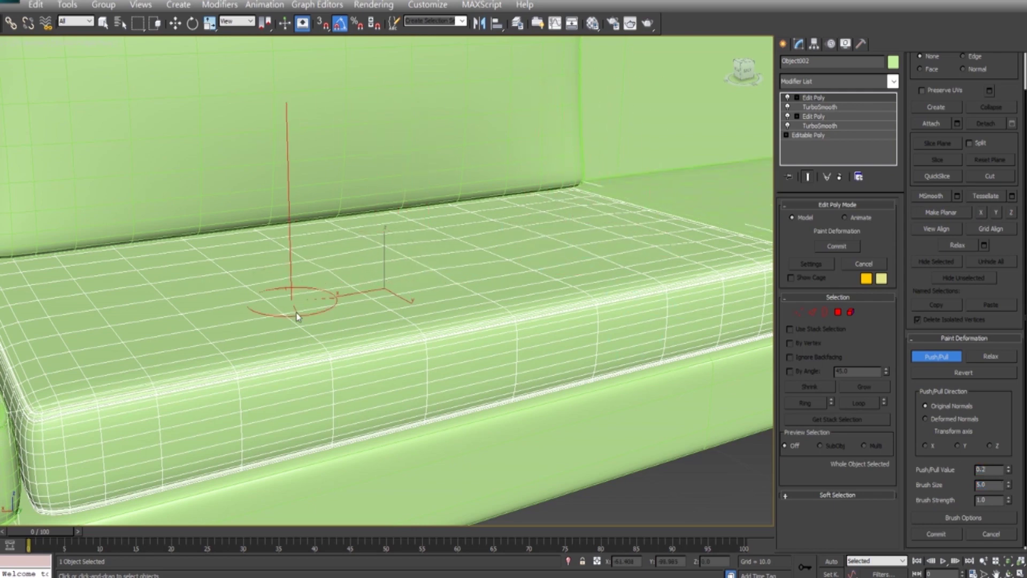
{"action": "scroll", "coordinate": [317, 233], "scroll_direction": "down", "scroll_amount": 4}
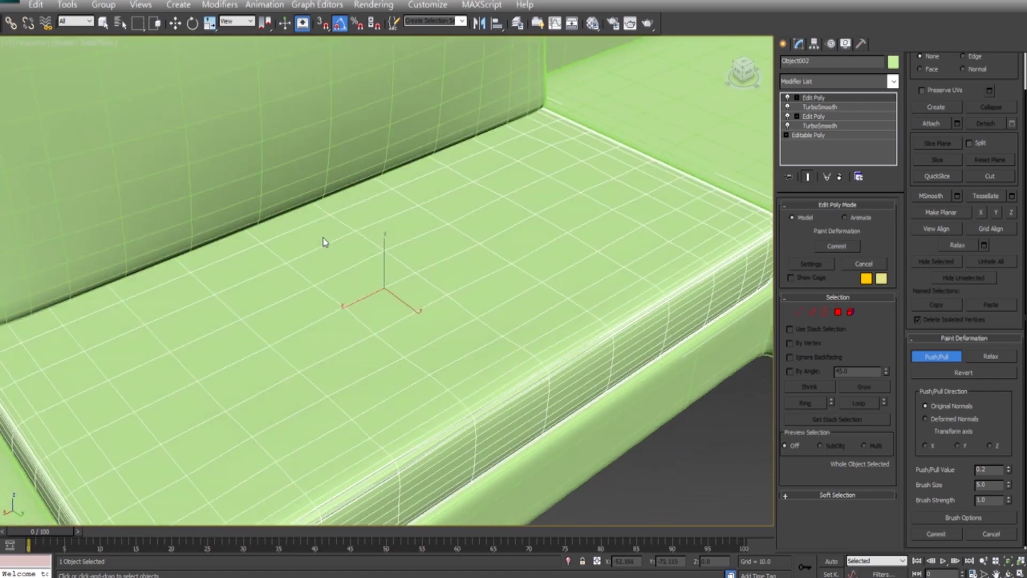
{"action": "scroll", "coordinate": [396, 286], "scroll_direction": "up", "scroll_amount": 5}
{"action": "left_click_drag", "start_coordinate": [208, 312], "coordinate": [348, 239]}
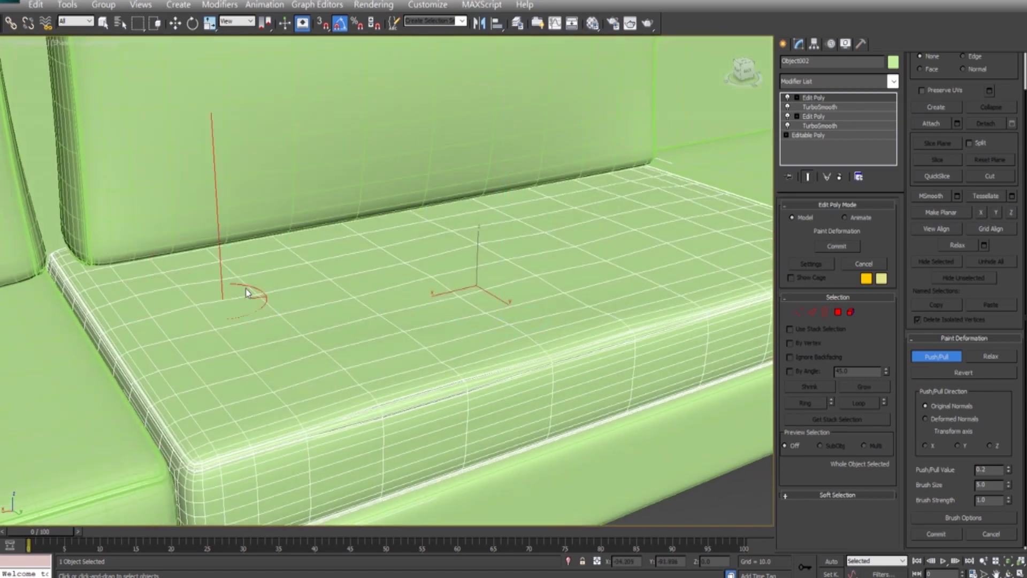
{"action": "left_click_drag", "start_coordinate": [209, 433], "coordinate": [220, 435]}
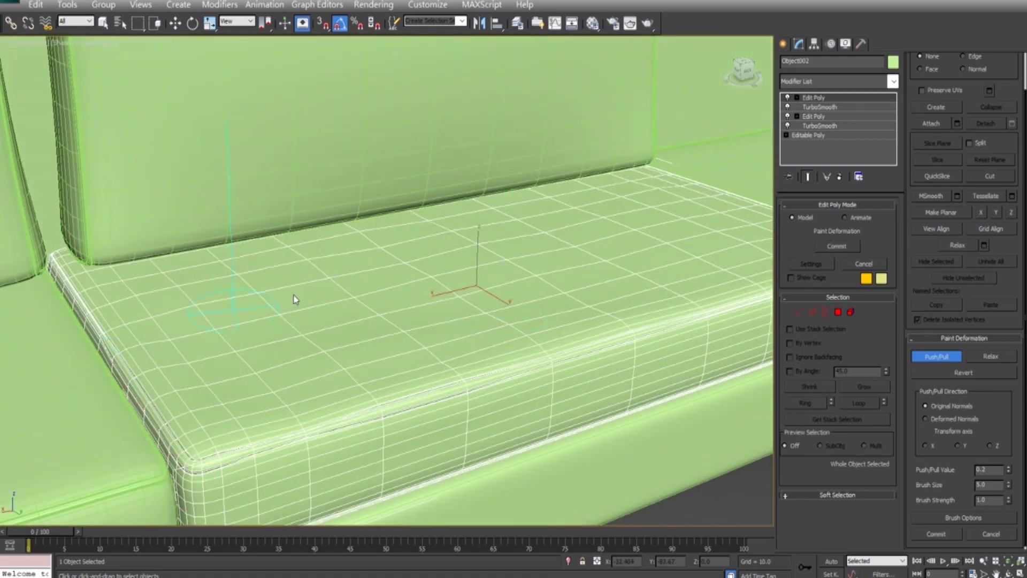
{"action": "middle_click_drag", "start_coordinate": [171, 332], "coordinate": [321, 286], "text": "alt"}
Relax the painted area so the seat dents look soft, then return to Push/Pull
{"action": "left_click", "coordinate": [991, 356]}
{"action": "left_click_drag", "start_coordinate": [298, 282], "coordinate": [298, 297]}
{"action": "mouse_move", "coordinate": [298, 298]}
{"action": "middle_mouse_down", "text": "alt"}
{"action": "mouse_move", "coordinate": [353, 288]}
{"action": "mouse_move", "coordinate": [313, 269]}
{"action": "middle_mouse_up", "text": "alt"}
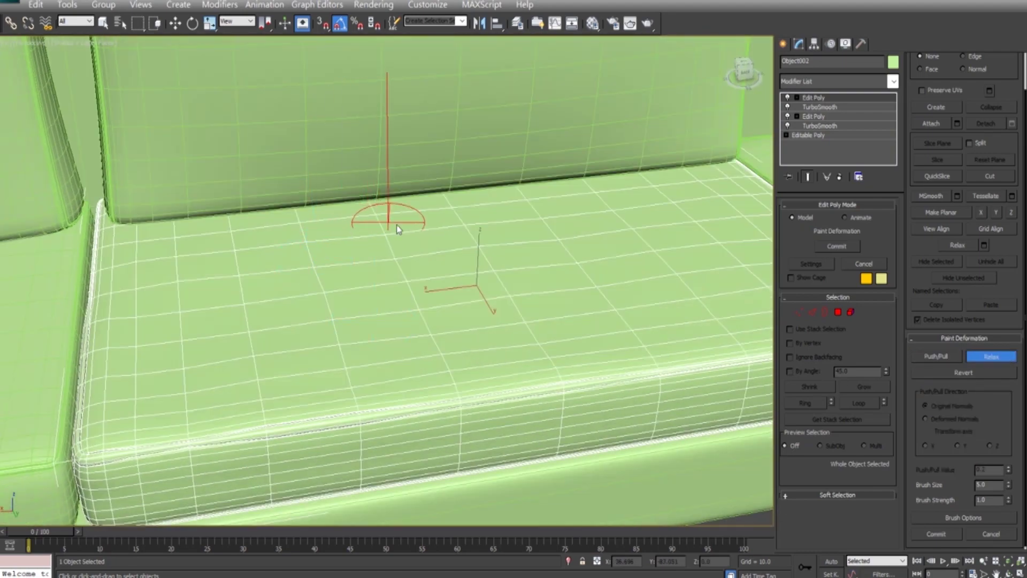
{"action": "left_click", "coordinate": [936, 356]}
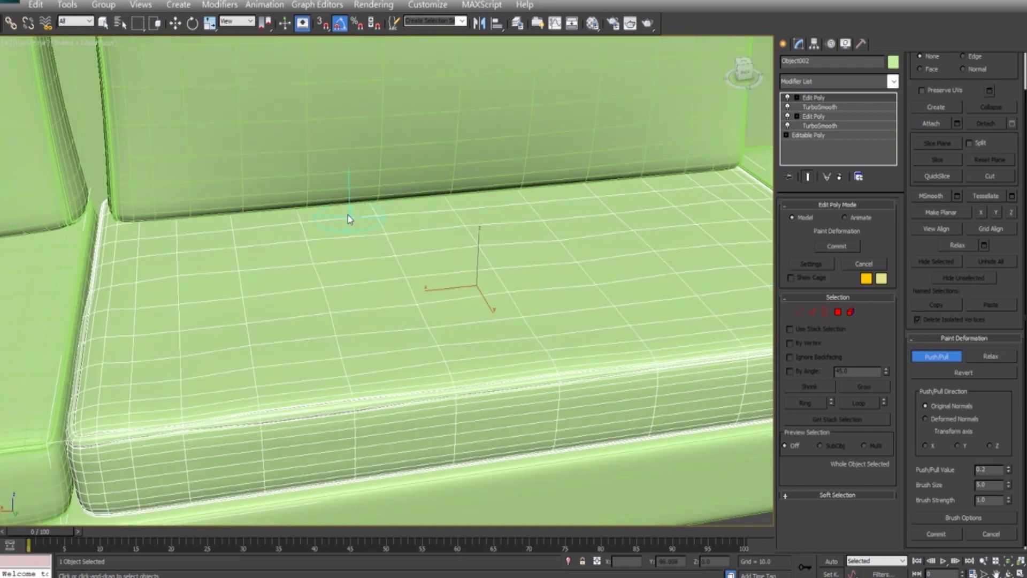
Inspect the sculpted cushion from several angles and leave painting with the Move tool (W)
{"action": "middle_click_drag", "start_coordinate": [348, 215], "coordinate": [310, 239], "text": "alt"}
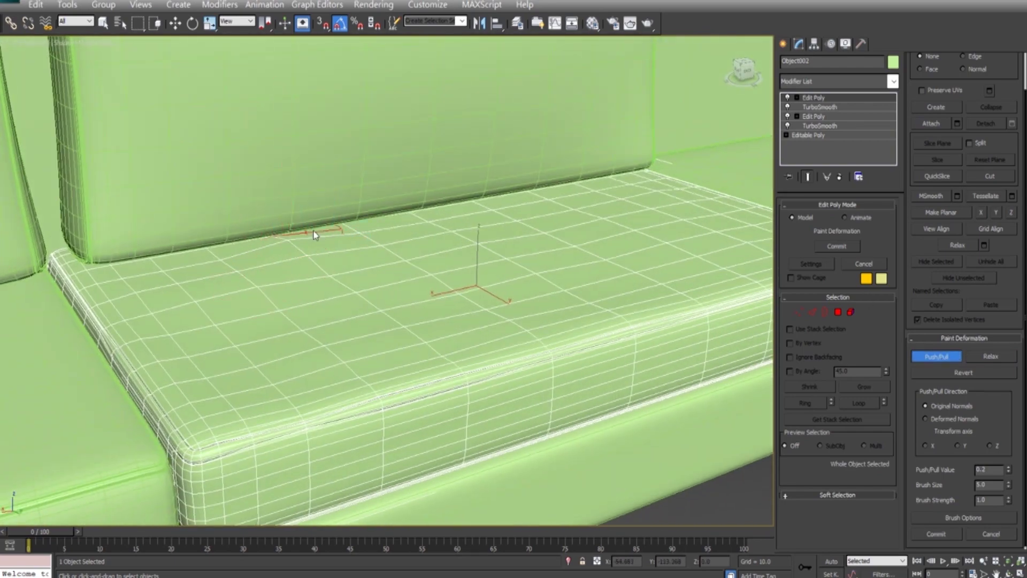
{"action": "scroll", "coordinate": [449, 246], "scroll_direction": "down", "scroll_amount": 5}
{"action": "mouse_move", "coordinate": [473, 275]}
{"action": "middle_mouse_down", "text": "alt"}
{"action": "mouse_move", "coordinate": [516, 283]}
{"action": "mouse_move", "coordinate": [447, 239]}
{"action": "mouse_move", "coordinate": [519, 258]}
{"action": "middle_mouse_up", "text": "alt"}
{"action": "scroll", "coordinate": [519, 257], "scroll_direction": "up", "scroll_amount": 5}
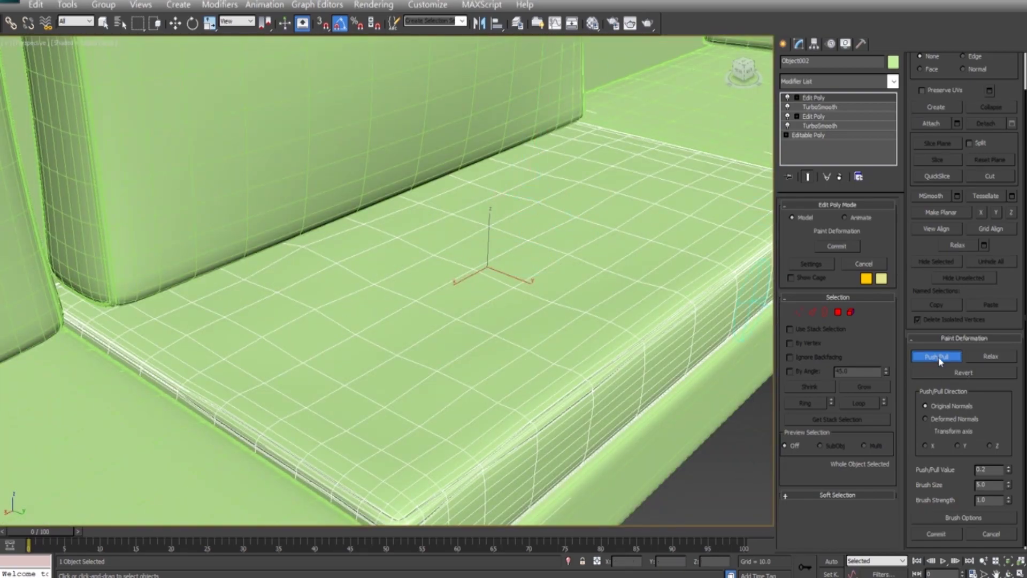
{"action": "key", "text": "w"}
{"action": "mouse_move", "coordinate": [539, 222]}
{"action": "middle_mouse_down", "text": "alt"}
{"action": "mouse_move", "coordinate": [562, 295]}
{"action": "mouse_move", "coordinate": [429, 293]}
{"action": "middle_mouse_up", "text": "alt"}
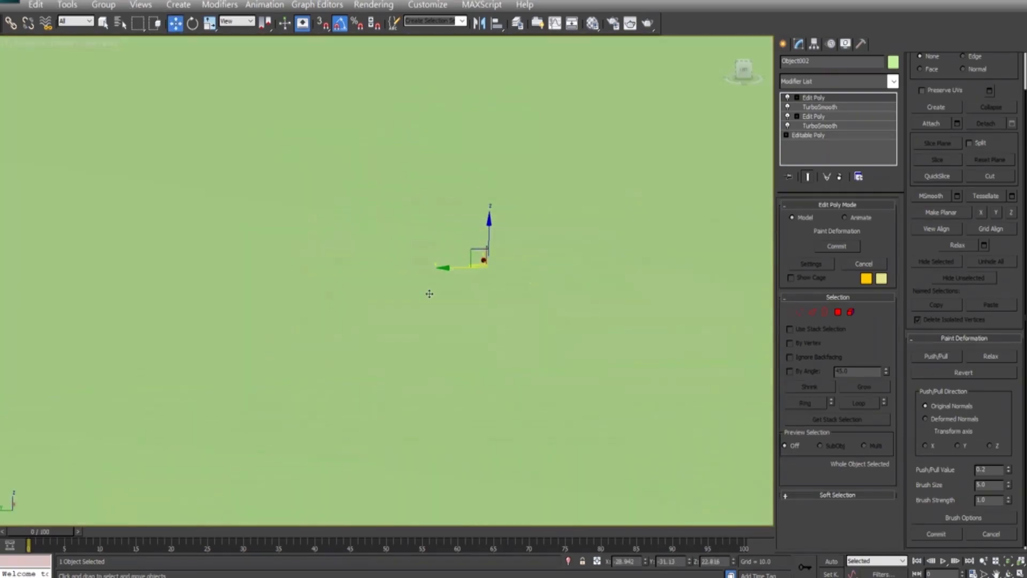
{"action": "scroll", "coordinate": [429, 293], "scroll_direction": "down", "scroll_amount": 4}
{"action": "scroll", "coordinate": [518, 305], "scroll_direction": "down", "scroll_amount": 3}
{"action": "scroll", "coordinate": [575, 294], "scroll_direction": "down", "scroll_amount": 3}
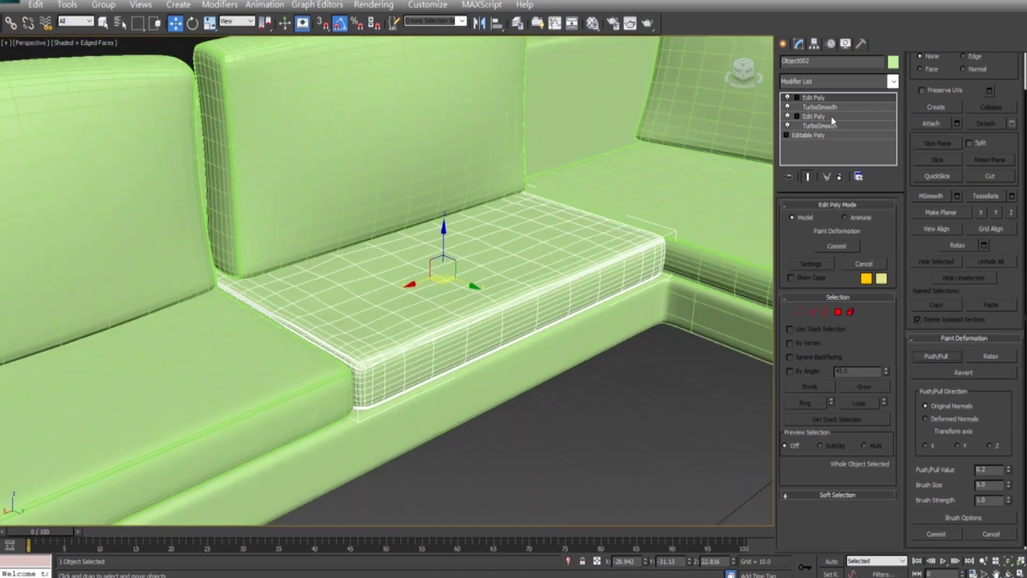
Select the next seat cushion and add an Edit Poly modifier to it
{"action": "left_click", "coordinate": [653, 453]}
{"action": "mouse_move", "coordinate": [653, 453]}
{"action": "middle_mouse_down", "text": "alt"}
{"action": "mouse_move", "coordinate": [545, 383]}
{"action": "mouse_move", "coordinate": [495, 380]}
{"action": "mouse_move", "coordinate": [443, 396]}
{"action": "mouse_move", "coordinate": [534, 287]}
{"action": "middle_mouse_up", "text": "alt"}
{"action": "left_click", "coordinate": [534, 287]}
{"action": "left_click", "coordinate": [894, 81]}
{"action": "scroll", "coordinate": [861, 210], "scroll_direction": "down", "scroll_amount": 6}
{"action": "scroll", "coordinate": [828, 205], "scroll_direction": "down", "scroll_amount": 5}
{"action": "left_click", "coordinate": [848, 131]}
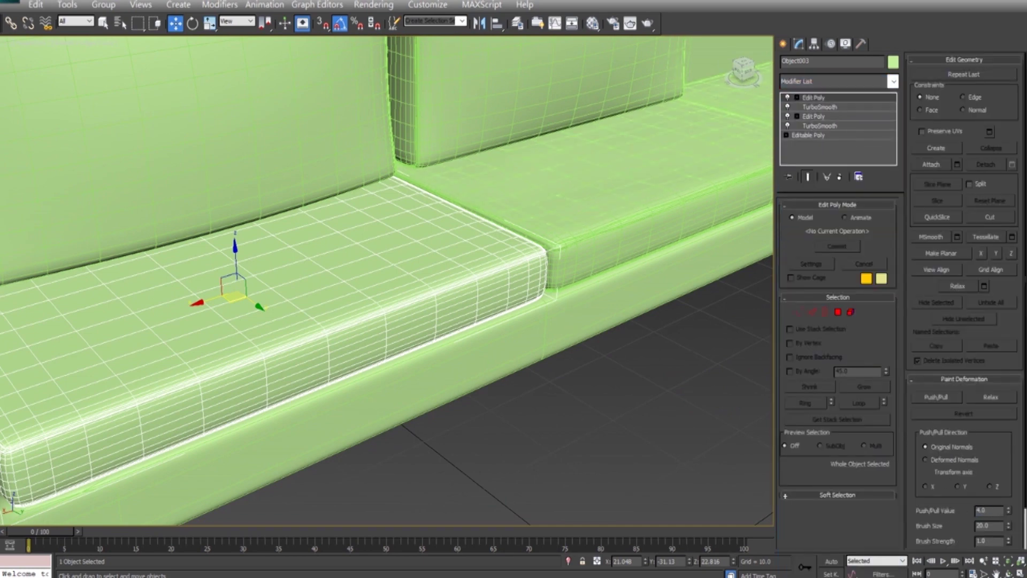
Paint gentle Push/Pull dents (value 0.2, brush size 5) across its top, undoing an oversized bump
{"action": "left_click", "coordinate": [936, 397]}
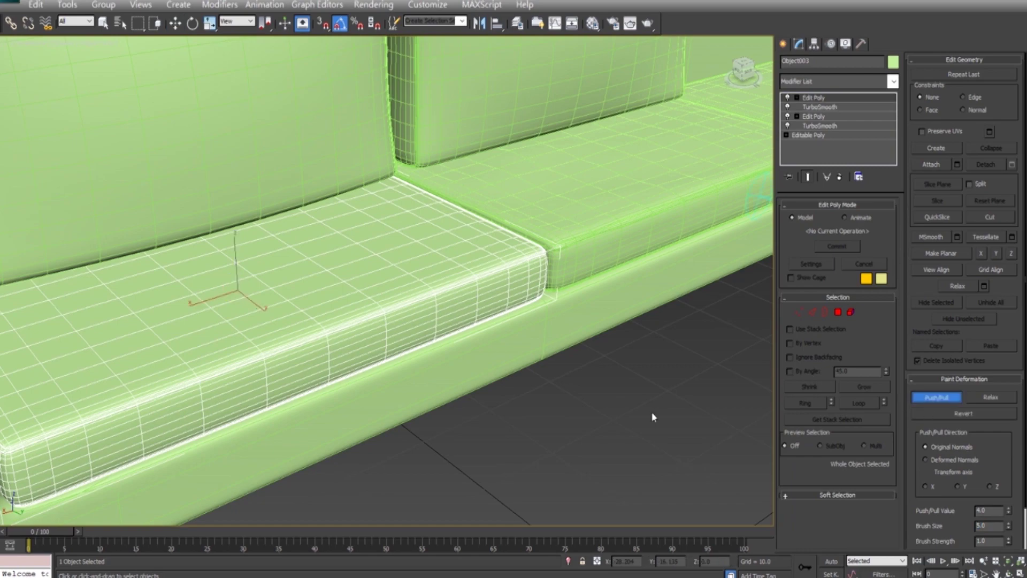
{"action": "middle_click_drag", "start_coordinate": [653, 415], "coordinate": [406, 245], "text": "alt"}
{"action": "left_click", "coordinate": [406, 245]}
{"action": "key", "text": "ctrl+z"}
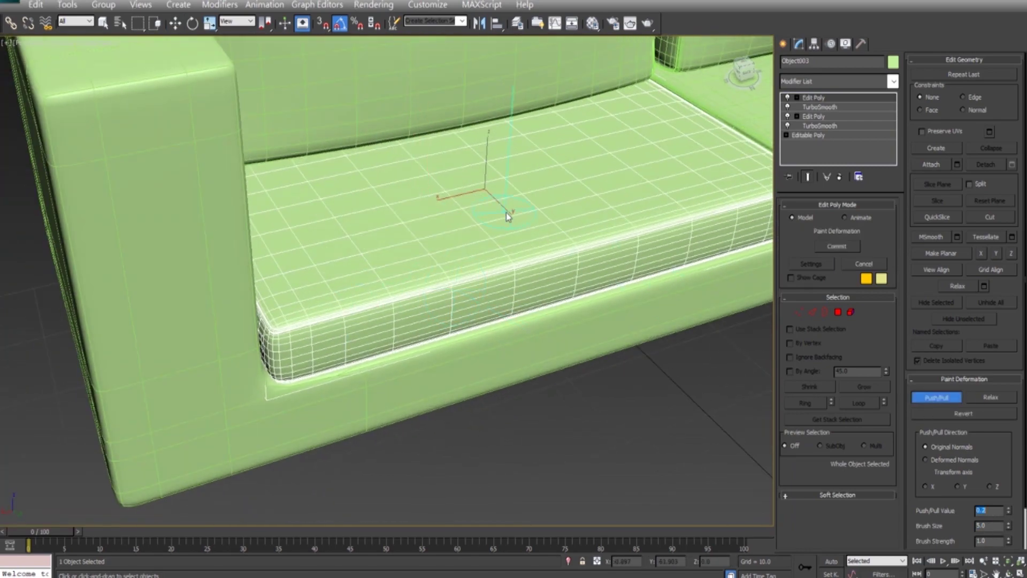
{"action": "mouse_move", "coordinate": [498, 164]}
{"action": "left_mouse_down"}
{"action": "mouse_move", "coordinate": [544, 142]}
{"action": "mouse_move", "coordinate": [598, 152]}
{"action": "mouse_move", "coordinate": [631, 108]}
{"action": "mouse_move", "coordinate": [683, 165]}
{"action": "mouse_move", "coordinate": [642, 235]}
{"action": "mouse_move", "coordinate": [589, 247]}
{"action": "mouse_move", "coordinate": [683, 218]}
{"action": "left_mouse_up"}
Orbit around the dented seat to check it and deselect the cushion
{"action": "middle_click_drag", "start_coordinate": [624, 201], "coordinate": [401, 223], "text": "alt"}
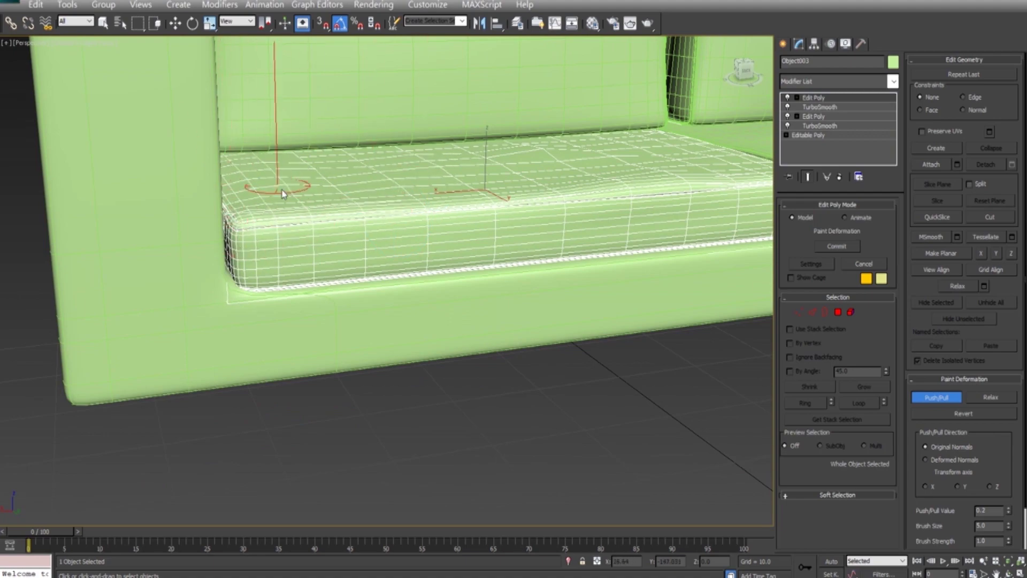
{"action": "middle_click_drag", "start_coordinate": [378, 176], "coordinate": [411, 217], "text": "alt"}
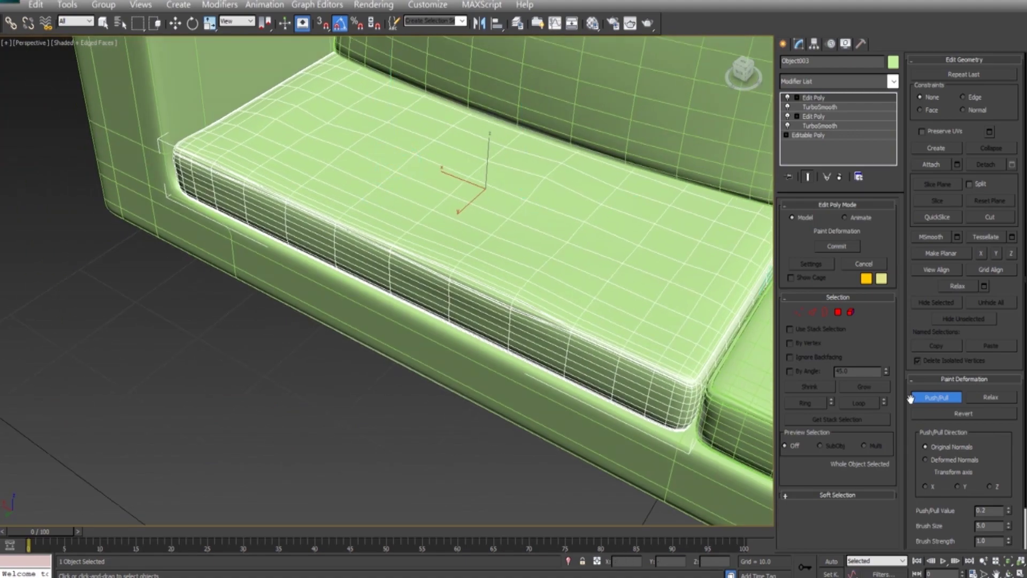
{"action": "scroll", "coordinate": [599, 224], "scroll_direction": "down", "scroll_amount": 10}
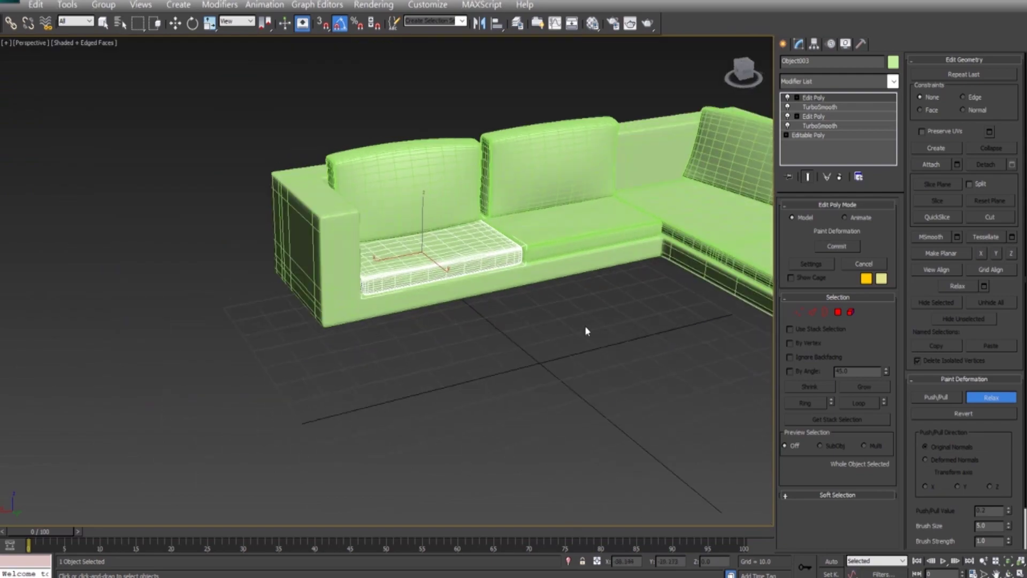
{"action": "left_click", "coordinate": [512, 356]}
{"action": "scroll", "coordinate": [596, 315], "scroll_direction": "up", "scroll_amount": 3}
{"action": "mouse_move", "coordinate": [597, 315]}
{"action": "middle_mouse_down"}
{"action": "mouse_move", "coordinate": [496, 381]}
{"action": "mouse_move", "coordinate": [470, 390]}
{"action": "mouse_move", "coordinate": [482, 372]}
{"action": "mouse_move", "coordinate": [435, 395]}
{"action": "mouse_move", "coordinate": [526, 379]}
{"action": "mouse_move", "coordinate": [438, 329]}
{"action": "mouse_move", "coordinate": [430, 306]}
{"action": "mouse_move", "coordinate": [467, 318]}
{"action": "middle_mouse_up"}
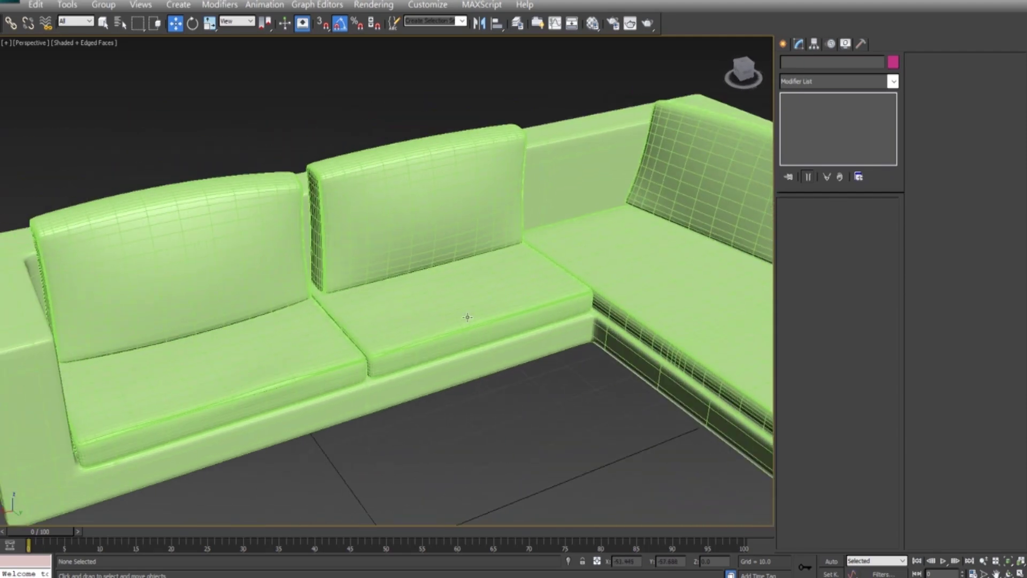
Restore the four-viewport layout (Alt+W) and frame the sofa in each view
{"action": "key", "text": "alt+w"}
{"action": "mouse_move", "coordinate": [538, 201]}
{"action": "middle_mouse_down"}
{"action": "mouse_move", "coordinate": [599, 210]}
{"action": "mouse_move", "coordinate": [590, 172]}
{"action": "middle_mouse_up"}
{"action": "scroll", "coordinate": [192, 123], "scroll_direction": "down", "scroll_amount": 2}
{"action": "scroll", "coordinate": [578, 183], "scroll_direction": "up", "scroll_amount": 1}
{"action": "scroll", "coordinate": [177, 412], "scroll_direction": "up", "scroll_amount": 2}
{"action": "middle_click_drag", "start_coordinate": [177, 412], "coordinate": [214, 412]}
{"action": "scroll", "coordinate": [577, 406], "scroll_direction": "down", "scroll_amount": 3}
{"action": "mouse_move", "coordinate": [567, 406]}
{"action": "middle_mouse_down"}
{"action": "mouse_move", "coordinate": [585, 412]}
{"action": "mouse_move", "coordinate": [575, 414]}
{"action": "middle_mouse_up"}
{"action": "mouse_move", "coordinate": [580, 165]}
{"action": "middle_mouse_down"}
{"action": "mouse_move", "coordinate": [685, 173]}
{"action": "mouse_move", "coordinate": [583, 179]}
{"action": "middle_mouse_up"}
Activate the spline Line tool and clear space beside the sofa in the Front view
{"action": "left_click", "coordinate": [783, 44]}
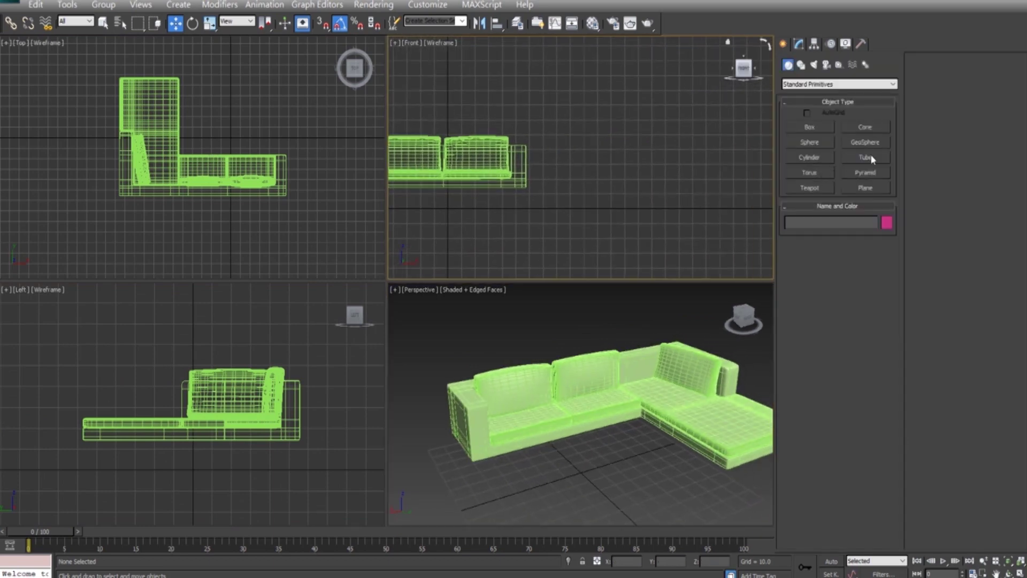
{"action": "left_click", "coordinate": [800, 65]}
{"action": "left_click", "coordinate": [813, 140]}
{"action": "middle_click_drag", "start_coordinate": [689, 154], "coordinate": [583, 164]}
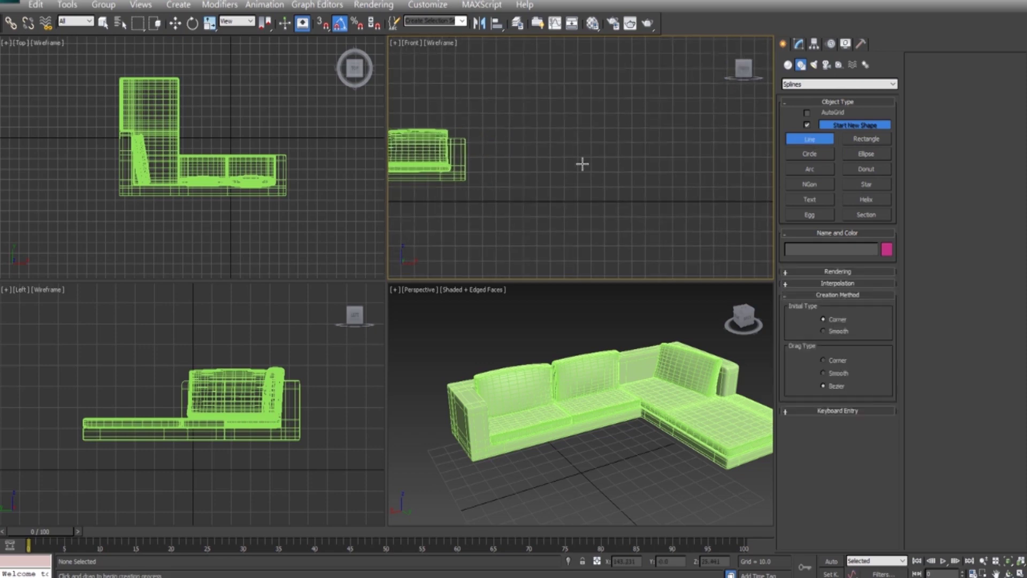
Draw the four-point curved leg profile Line001 beside the sofa in the Front view
{"action": "left_click", "coordinate": [615, 119]}
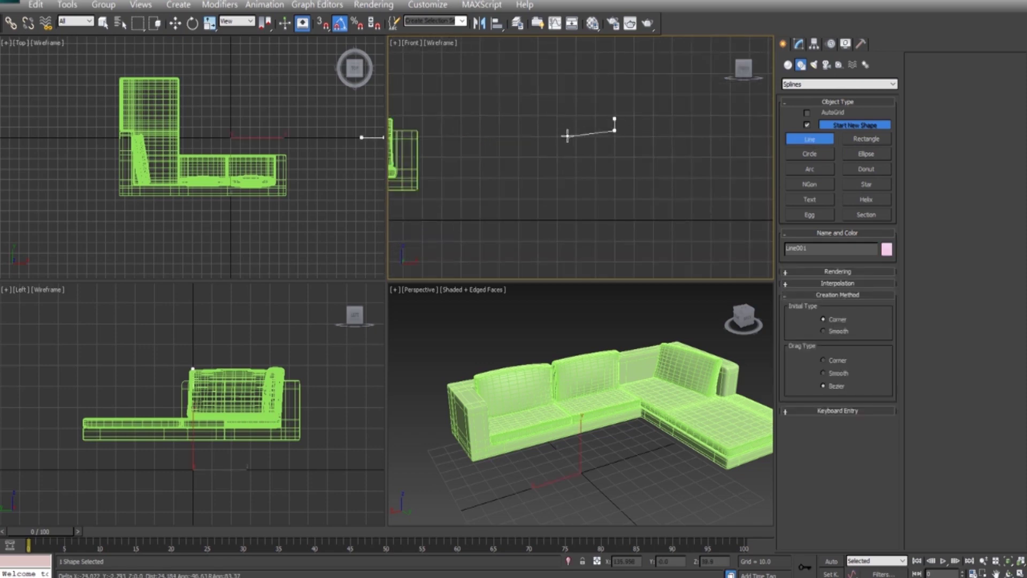
{"action": "left_click_drag", "start_coordinate": [564, 133], "coordinate": [556, 137]}
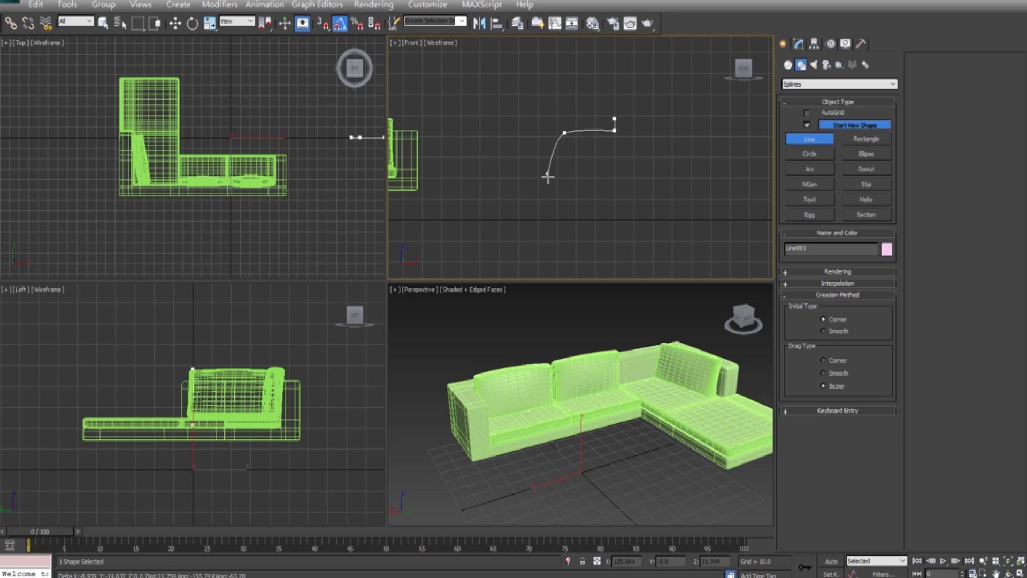
{"action": "left_click_drag", "start_coordinate": [615, 218], "coordinate": [630, 218]}
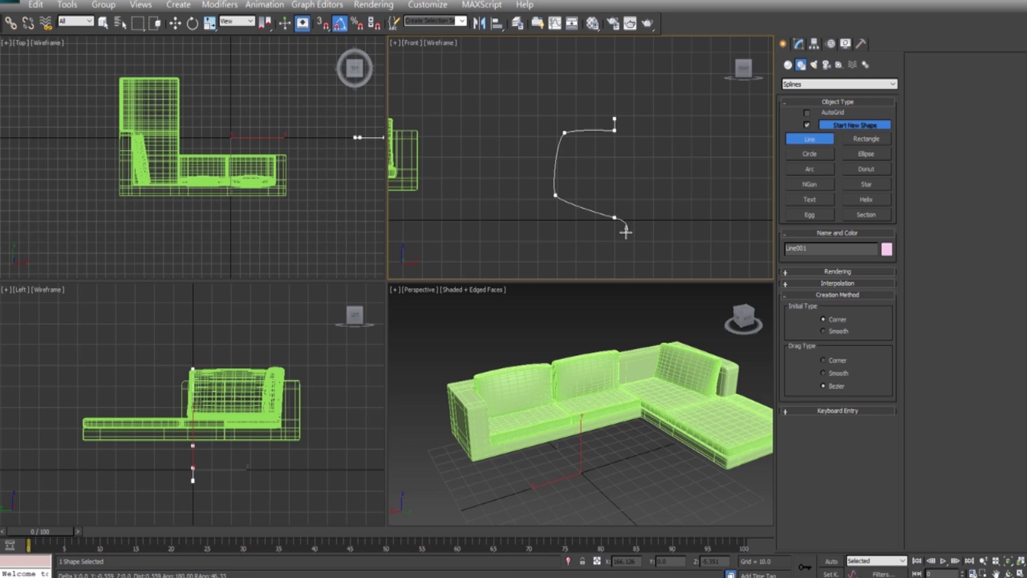
{"action": "left_click", "coordinate": [552, 229]}
{"action": "right_click", "coordinate": [661, 200]}
{"action": "left_click", "coordinate": [799, 43]}
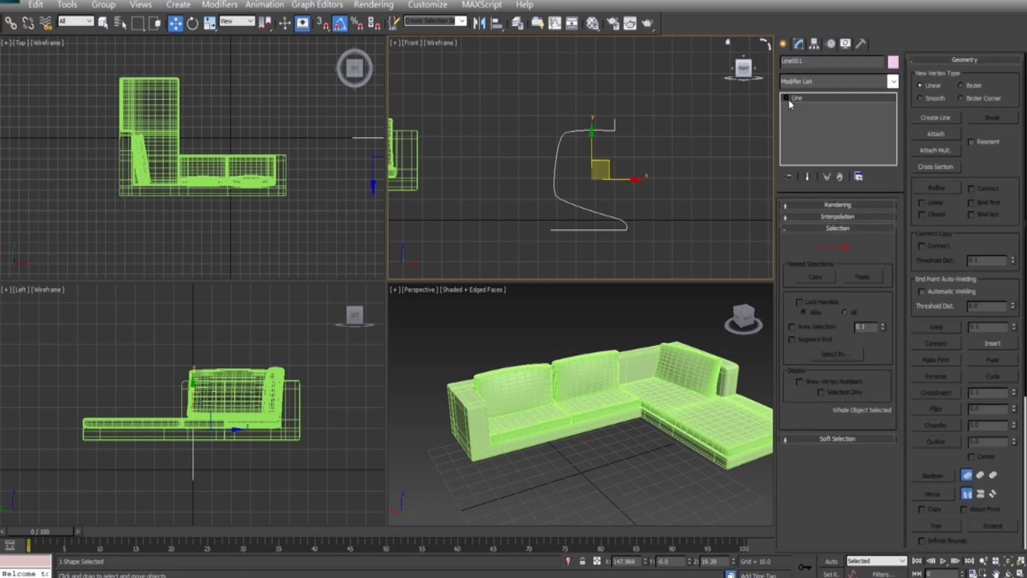
In Vertex mode, move the lower-left and top-left profile vertices to reshape the line
{"action": "left_click", "coordinate": [805, 107]}
{"action": "scroll", "coordinate": [543, 159], "scroll_direction": "up", "scroll_amount": 2}
{"action": "left_click", "coordinate": [545, 212]}
{"action": "left_click_drag", "start_coordinate": [545, 212], "coordinate": [550, 224]}
{"action": "left_click", "coordinate": [558, 122]}
{"action": "left_click_drag", "start_coordinate": [567, 111], "coordinate": [573, 119]}
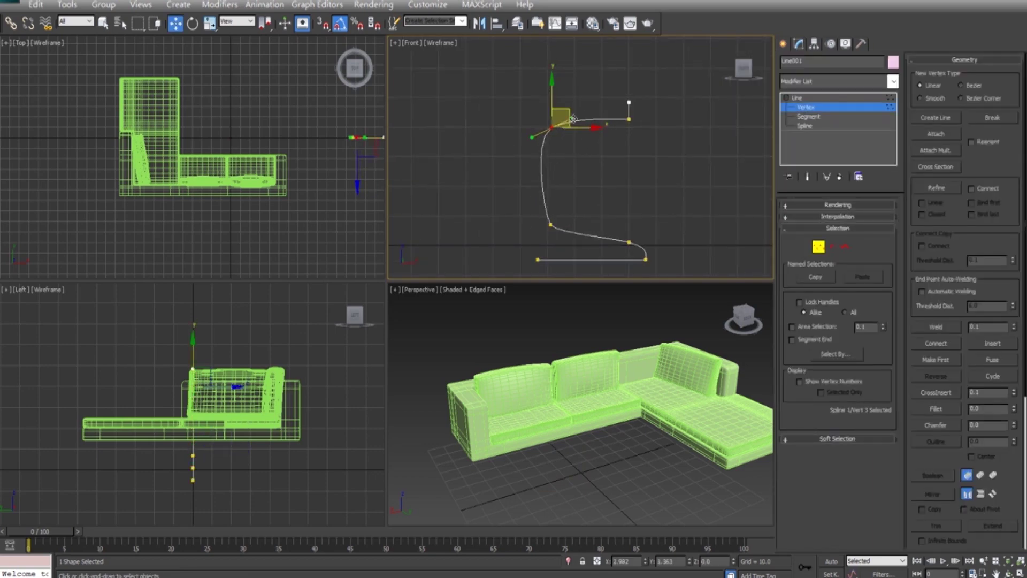
Convert the top-right vertex to a curved type and reshape the top curve
{"action": "left_click", "coordinate": [538, 259]}
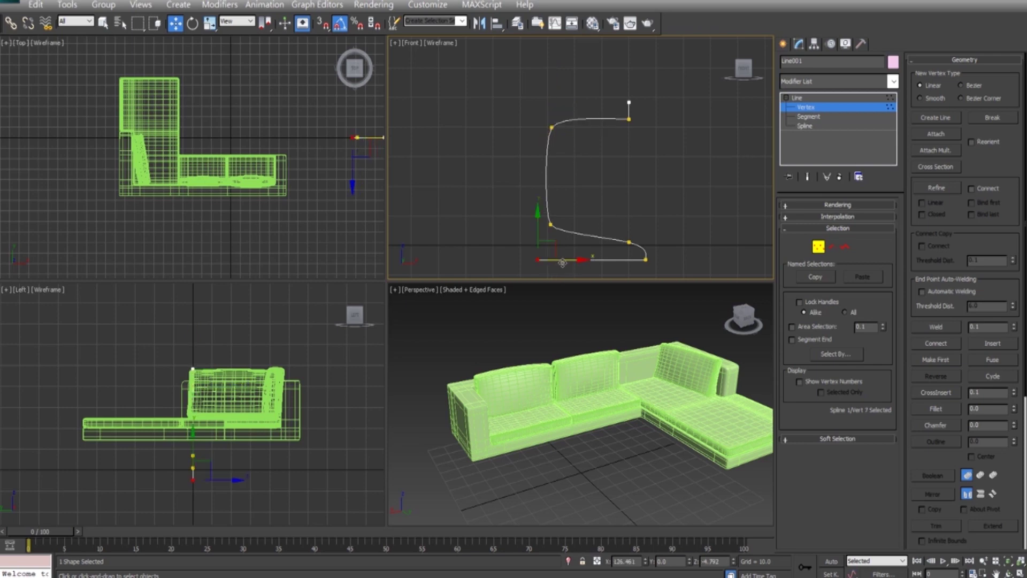
{"action": "left_click", "coordinate": [629, 119]}
{"action": "scroll", "coordinate": [655, 137], "scroll_direction": "up", "scroll_amount": 2}
{"action": "right_click", "coordinate": [655, 148]}
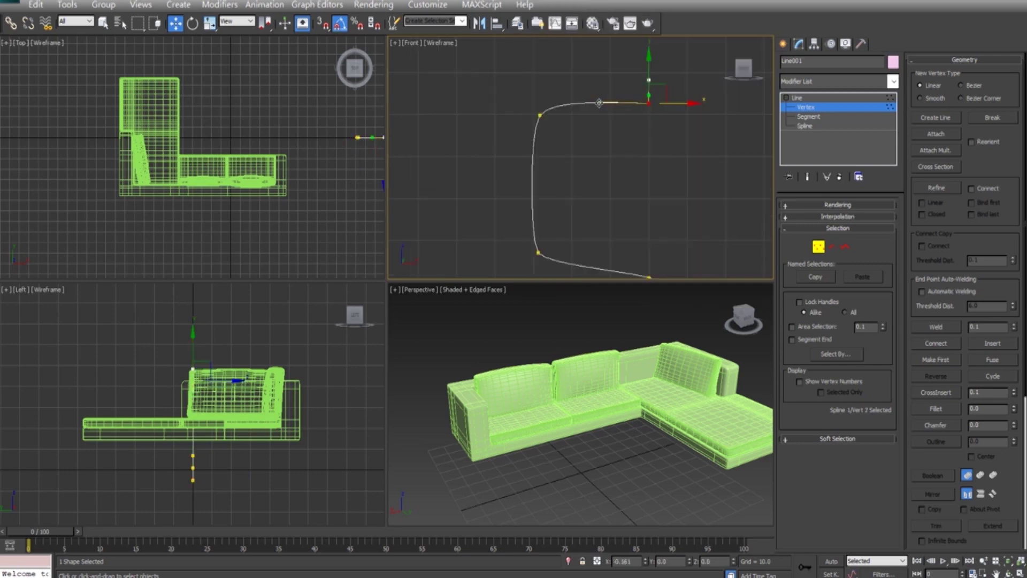
{"action": "left_click_drag", "start_coordinate": [600, 113], "coordinate": [651, 79]}
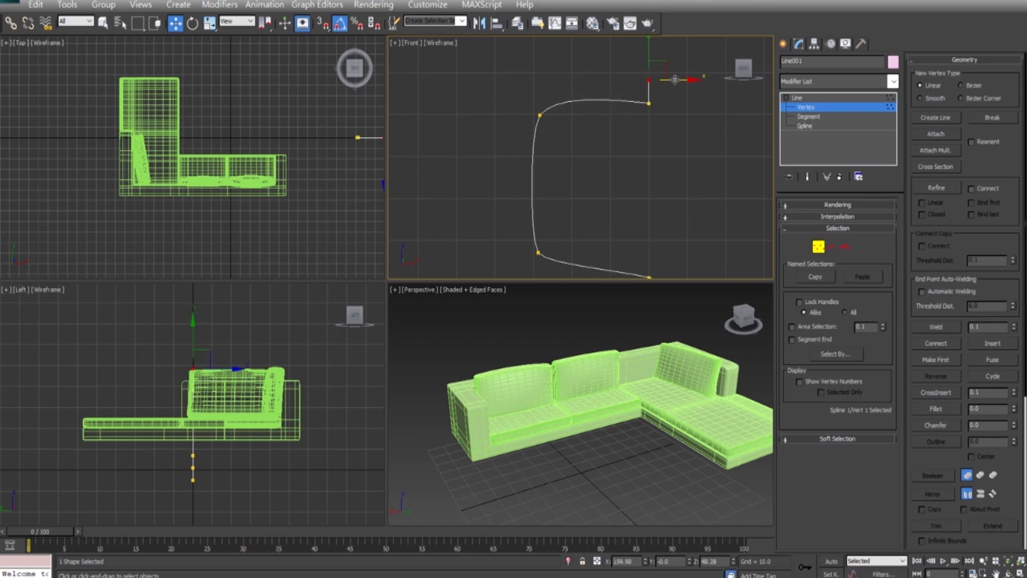
{"action": "scroll", "coordinate": [669, 133], "scroll_direction": "down", "scroll_amount": 3}
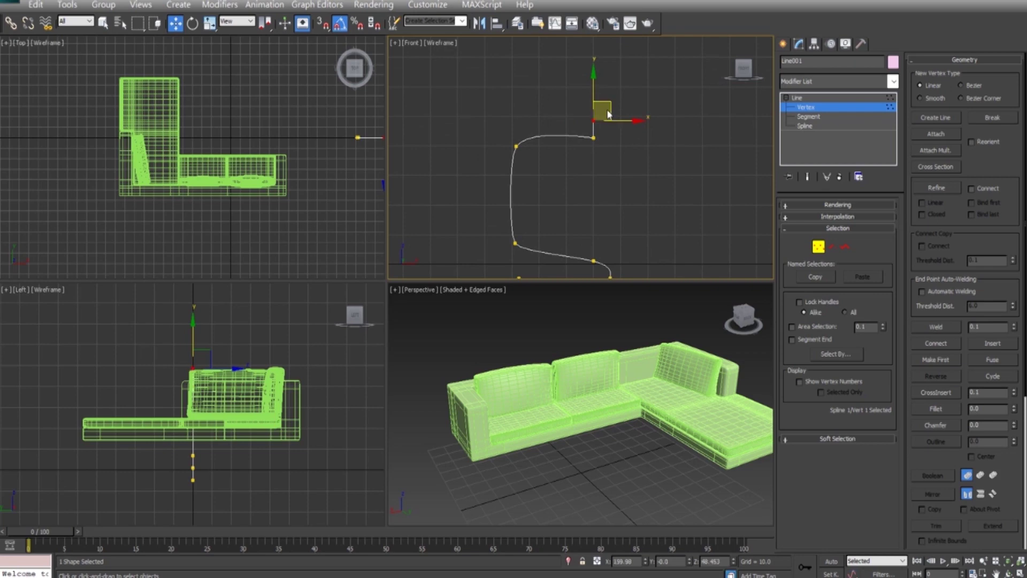
Select and adjust the top, corner and lower-curve vertices of the profile
{"action": "left_click", "coordinate": [594, 139]}
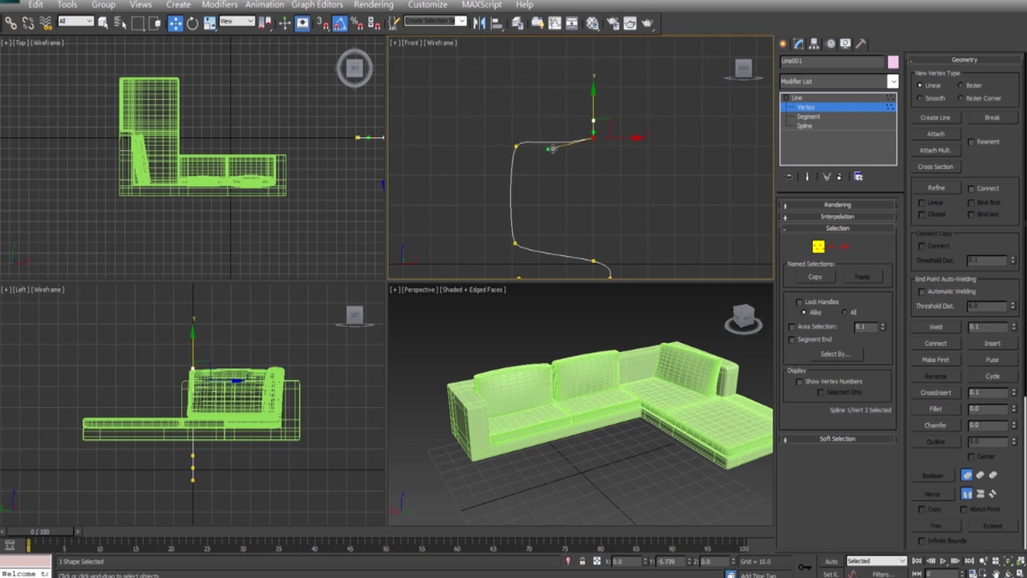
{"action": "left_click", "coordinate": [518, 145]}
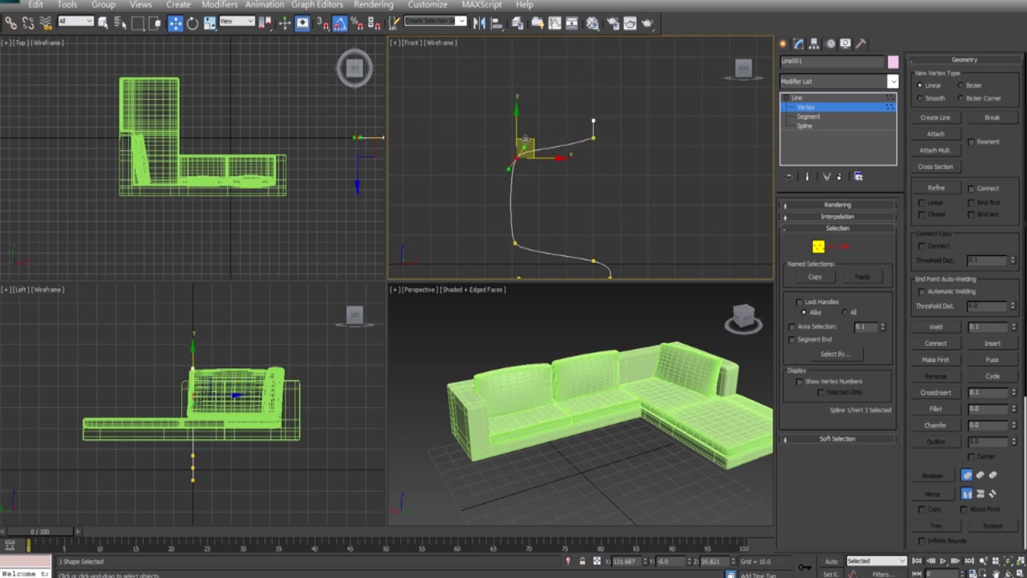
{"action": "left_click", "coordinate": [593, 139]}
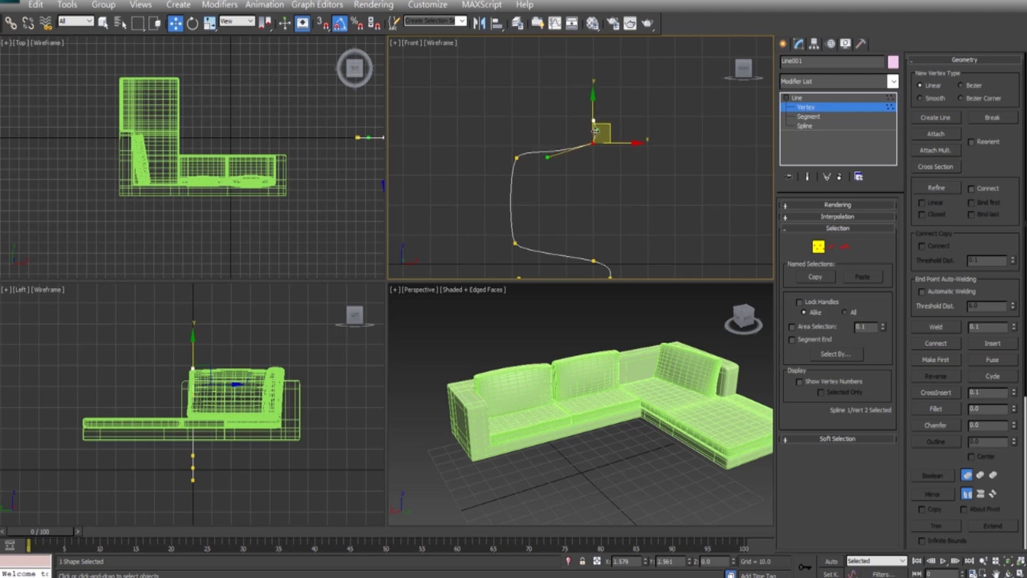
{"action": "left_click", "coordinate": [512, 240]}
{"action": "scroll", "coordinate": [509, 230], "scroll_direction": "down", "scroll_amount": 3}
{"action": "middle_click_drag", "start_coordinate": [508, 230], "coordinate": [500, 206]}
{"action": "left_click_drag", "start_coordinate": [567, 123], "coordinate": [588, 91]}
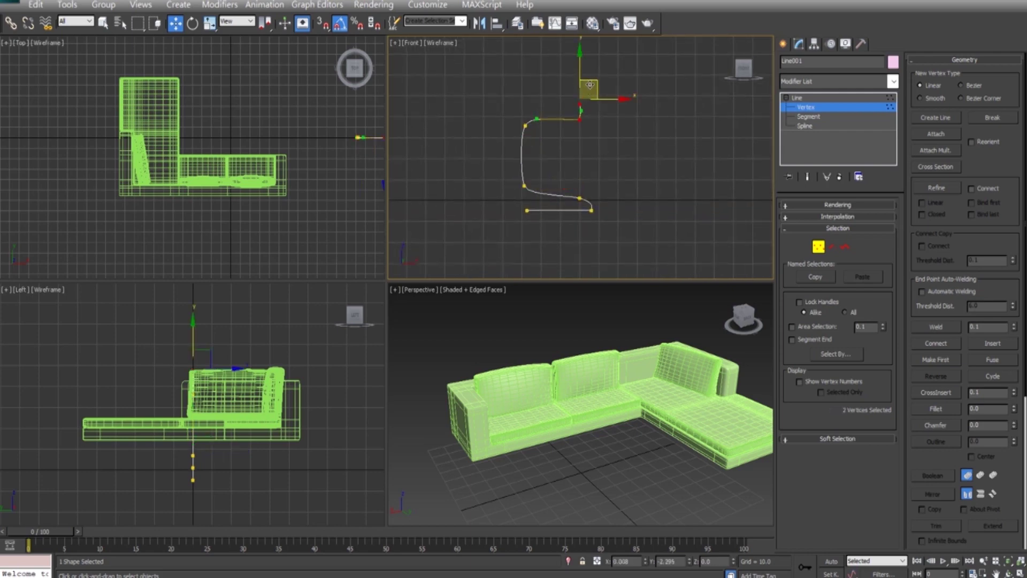
{"action": "left_click", "coordinate": [528, 127]}
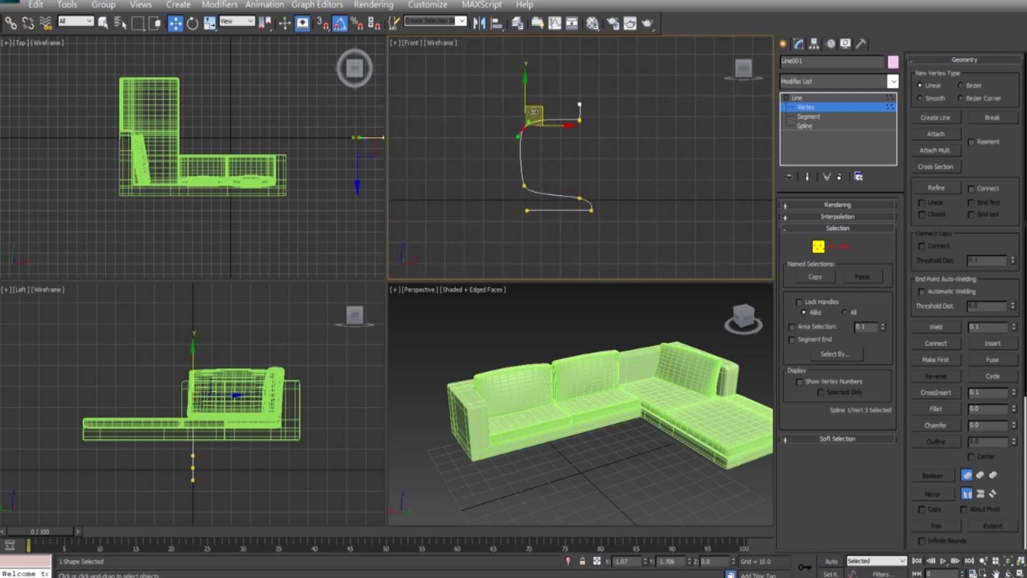
{"action": "scroll", "coordinate": [579, 158], "scroll_direction": "up", "scroll_amount": 2}
{"action": "left_click_drag", "start_coordinate": [574, 71], "coordinate": [592, 88]}
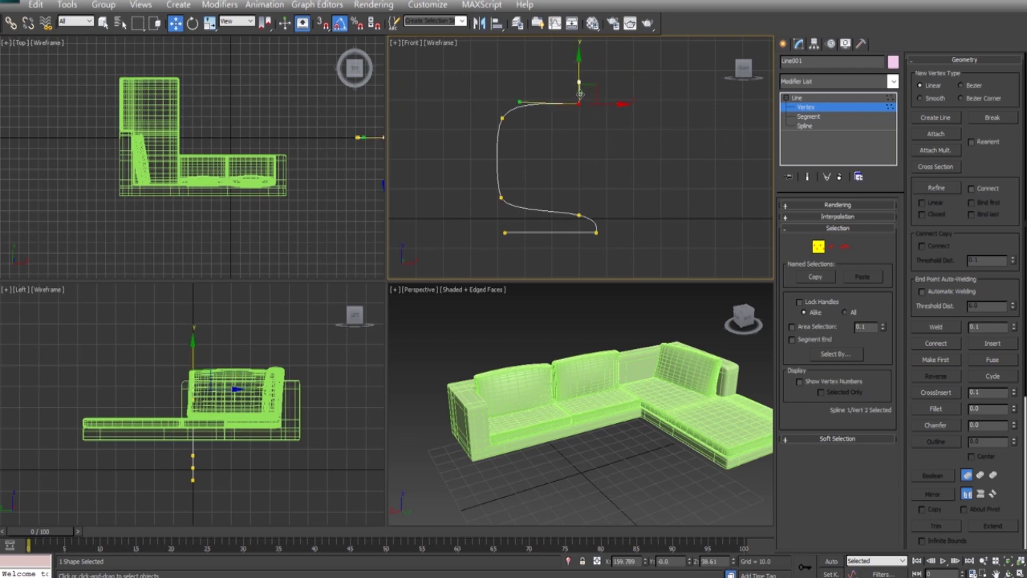
Review the whole profile curve, exit Vertex mode and bring up the Modifier List
{"action": "middle_click_drag", "start_coordinate": [635, 111], "coordinate": [621, 143]}
{"action": "scroll", "coordinate": [621, 143], "scroll_direction": "up", "scroll_amount": 2}
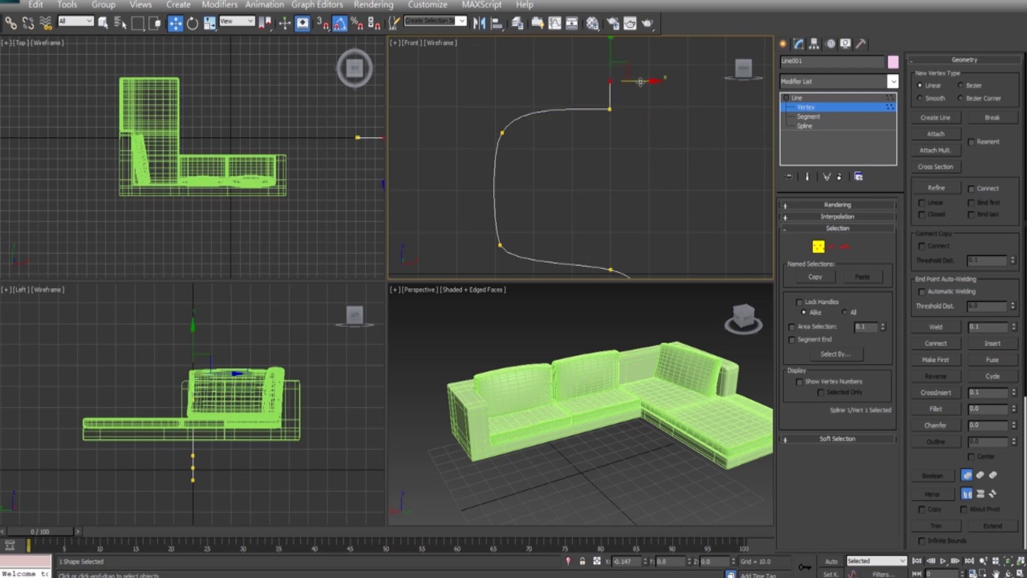
{"action": "scroll", "coordinate": [652, 110], "scroll_direction": "down", "scroll_amount": 3}
{"action": "middle_click_drag", "start_coordinate": [662, 126], "coordinate": [654, 156]}
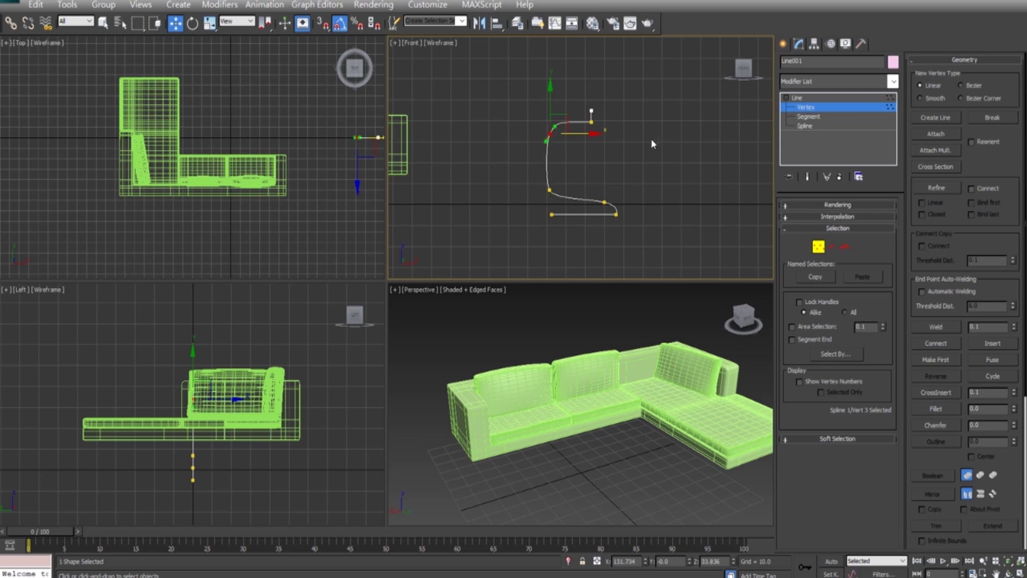
{"action": "left_click", "coordinate": [818, 246]}
{"action": "left_click", "coordinate": [892, 81]}
{"action": "scroll", "coordinate": [818, 161], "scroll_direction": "down", "scroll_amount": 15}
Apply a Lathe modifier and move its axis along X to widen the pedestal
{"action": "left_click", "coordinate": [816, 97]}
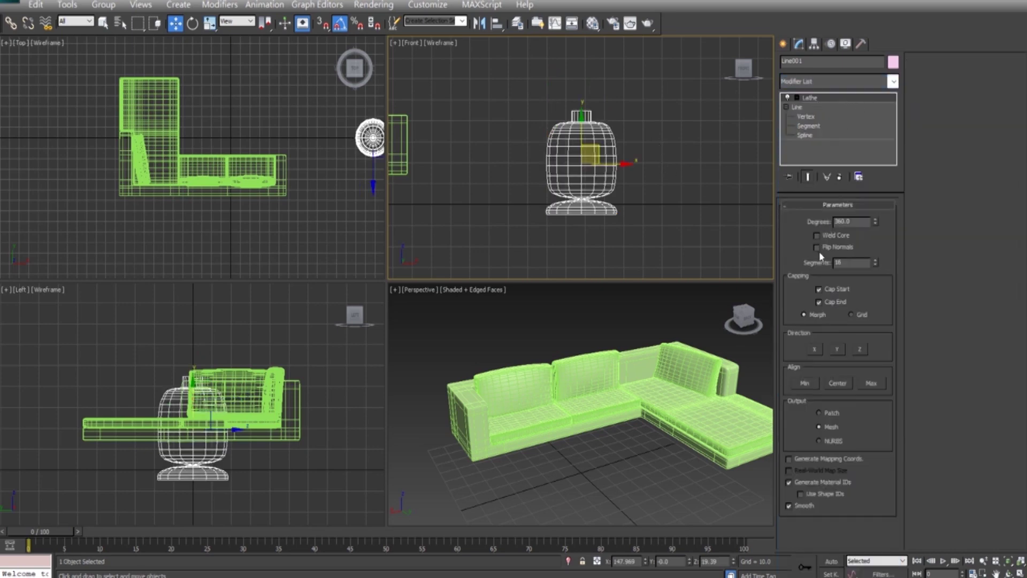
{"action": "left_click", "coordinate": [787, 97]}
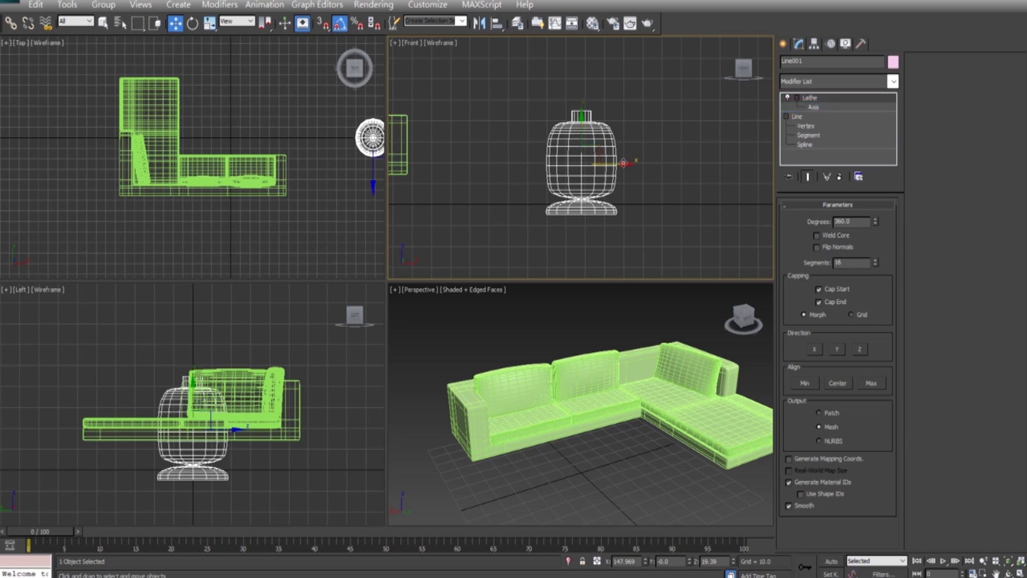
{"action": "left_click", "coordinate": [814, 107]}
{"action": "left_click_drag", "start_coordinate": [623, 168], "coordinate": [579, 167]}
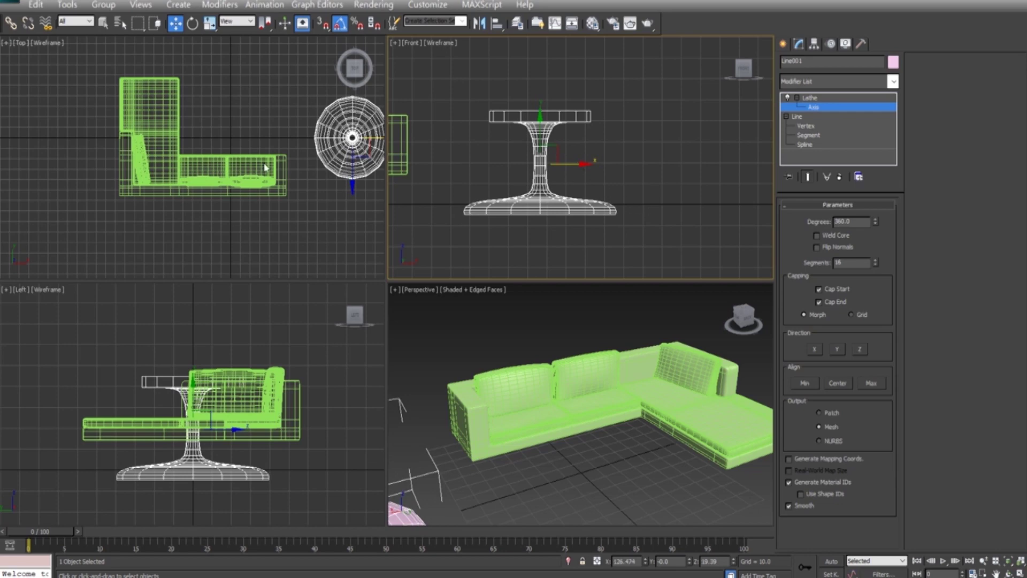
{"action": "right_click", "coordinate": [178, 321]}
{"action": "left_click_drag", "start_coordinate": [193, 390], "coordinate": [259, 398]}
{"action": "key", "text": "ctrl+z"}
Nudge the Lathe axis to refine the pedestal, toggling the modifier to compare with the profile
{"action": "scroll", "coordinate": [168, 404], "scroll_direction": "up", "scroll_amount": 3}
{"action": "scroll", "coordinate": [540, 171], "scroll_direction": "up", "scroll_amount": 2}
{"action": "left_click_drag", "start_coordinate": [541, 171], "coordinate": [542, 177]}
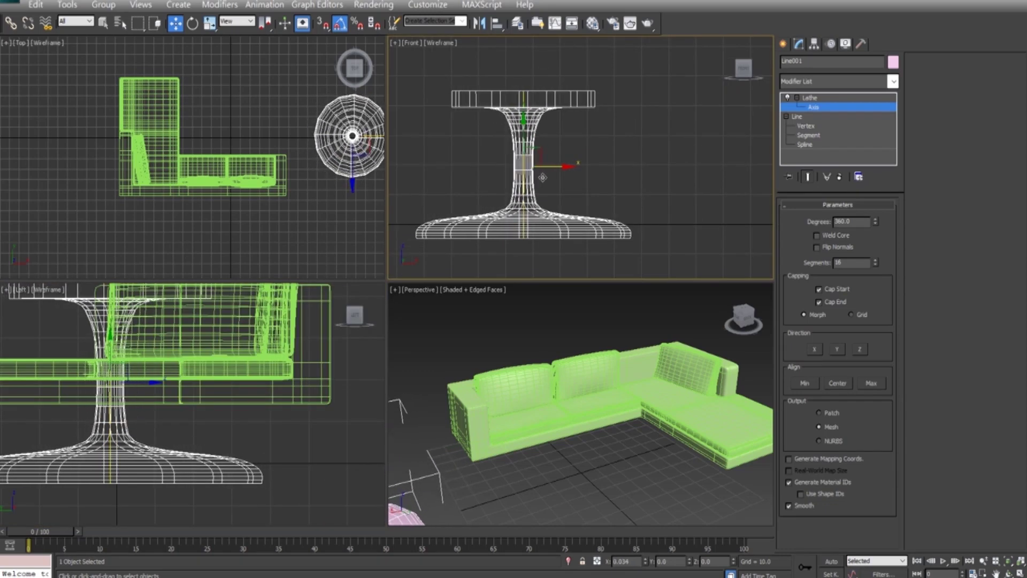
{"action": "left_click", "coordinate": [812, 100]}
{"action": "left_click", "coordinate": [808, 107]}
{"action": "left_click", "coordinate": [787, 98]}
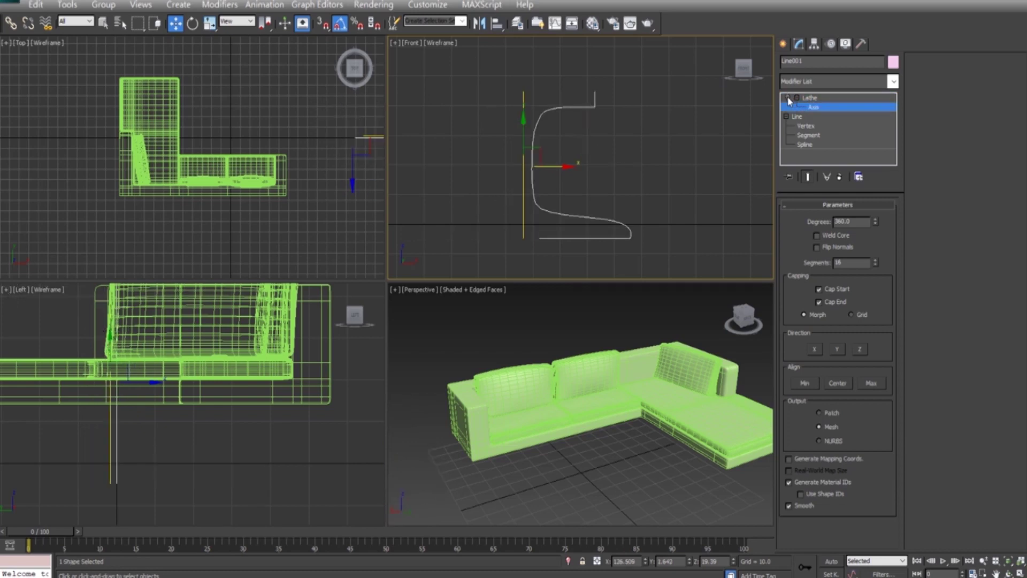
{"action": "left_click", "coordinate": [788, 98]}
{"action": "left_click", "coordinate": [788, 98]}
{"action": "left_click", "coordinate": [787, 98]}
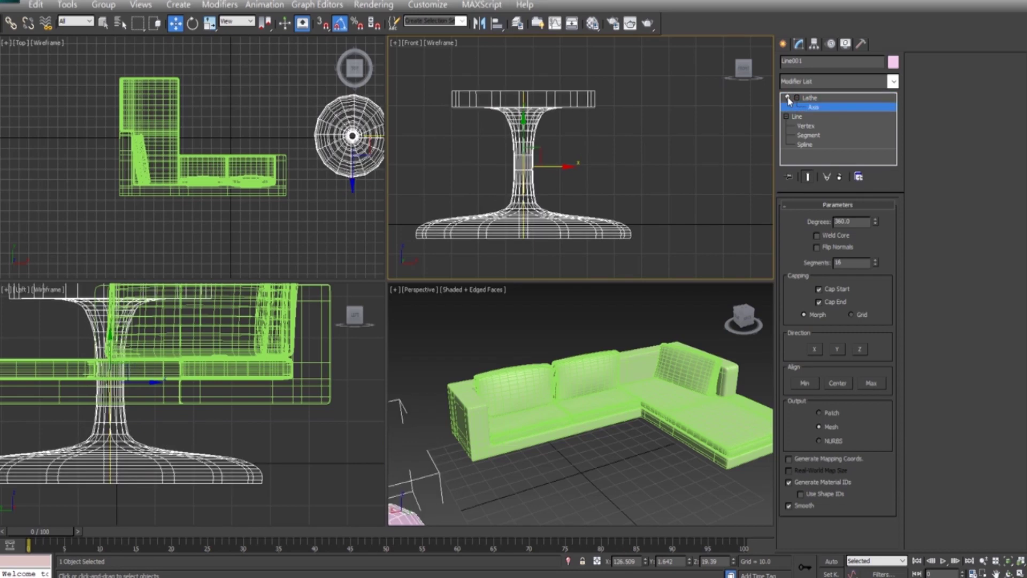
Reselect the finished pedestal and move it toward the sofa
{"action": "left_click", "coordinate": [819, 99]}
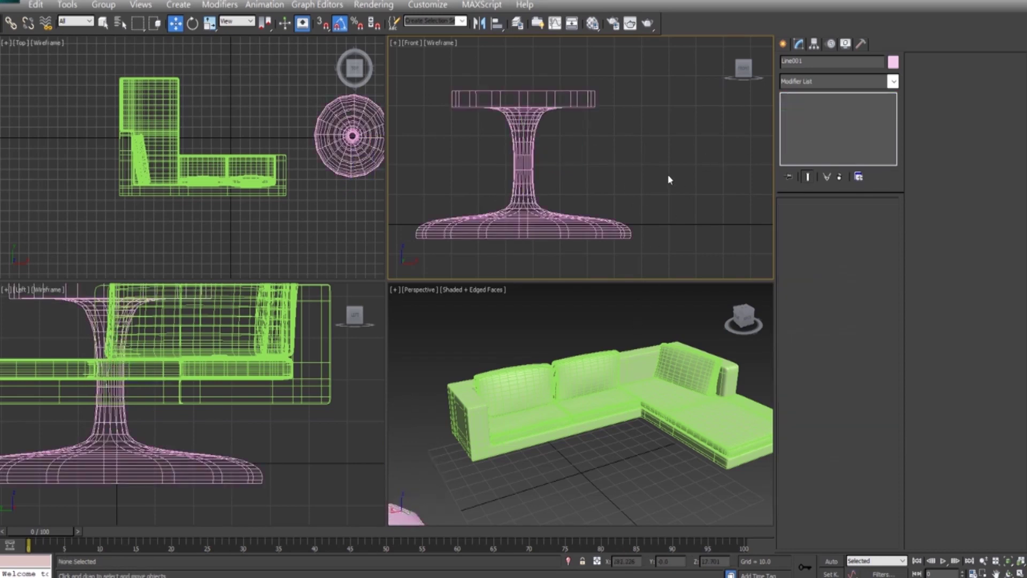
{"action": "middle_click_drag", "start_coordinate": [667, 174], "coordinate": [718, 165]}
{"action": "scroll", "coordinate": [183, 439], "scroll_direction": "down", "scroll_amount": 3}
{"action": "left_click_drag", "start_coordinate": [188, 394], "coordinate": [274, 456]}
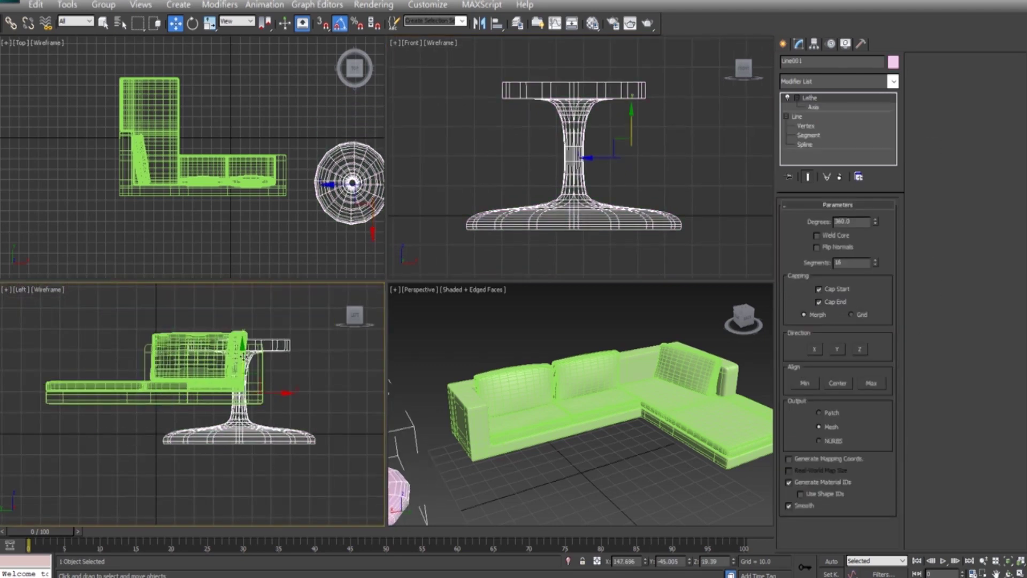
Move the pedestal down to sofa level and under the sofa's front right corner
{"action": "mouse_move", "coordinate": [642, 375]}
{"action": "middle_mouse_down", "text": "alt"}
{"action": "mouse_move", "coordinate": [704, 331]}
{"action": "mouse_move", "coordinate": [503, 369]}
{"action": "middle_mouse_up", "text": "alt"}
{"action": "left_click_drag", "start_coordinate": [500, 368], "coordinate": [666, 369]}
{"action": "scroll", "coordinate": [175, 201], "scroll_direction": "up", "scroll_amount": 3}
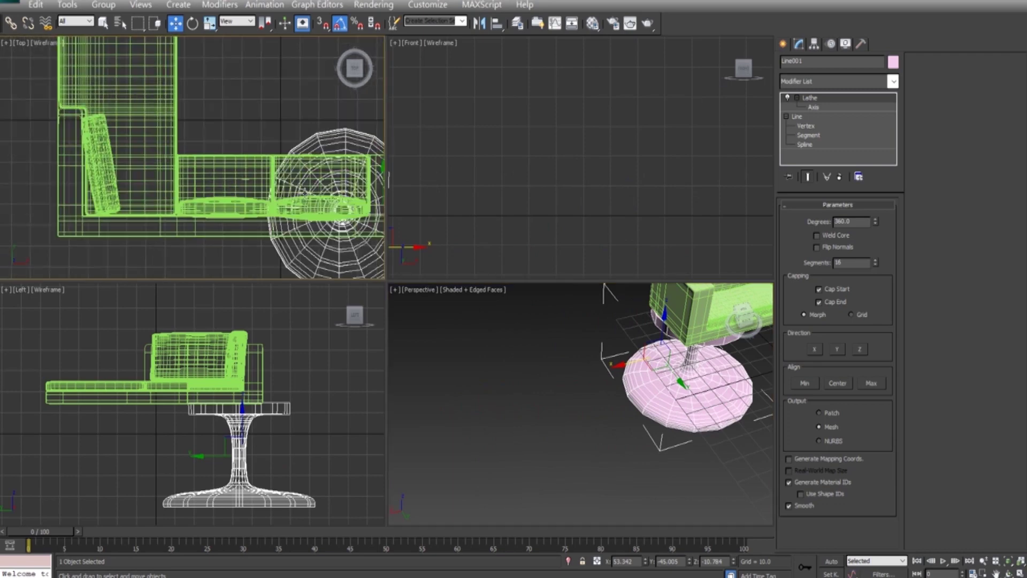
{"action": "middle_click_drag", "start_coordinate": [175, 201], "coordinate": [49, 213]}
{"action": "key", "text": "t"}
{"action": "scroll", "coordinate": [644, 429], "scroll_direction": "up", "scroll_amount": 1}
{"action": "middle_click_drag", "start_coordinate": [644, 429], "coordinate": [578, 407], "text": "alt"}
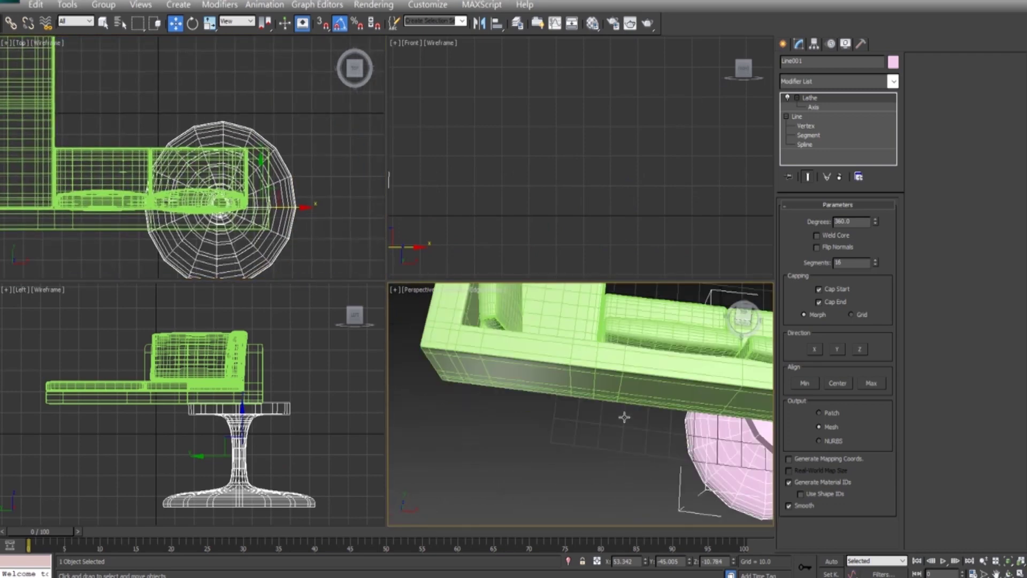
{"action": "scroll", "coordinate": [512, 381], "scroll_direction": "down", "scroll_amount": 5}
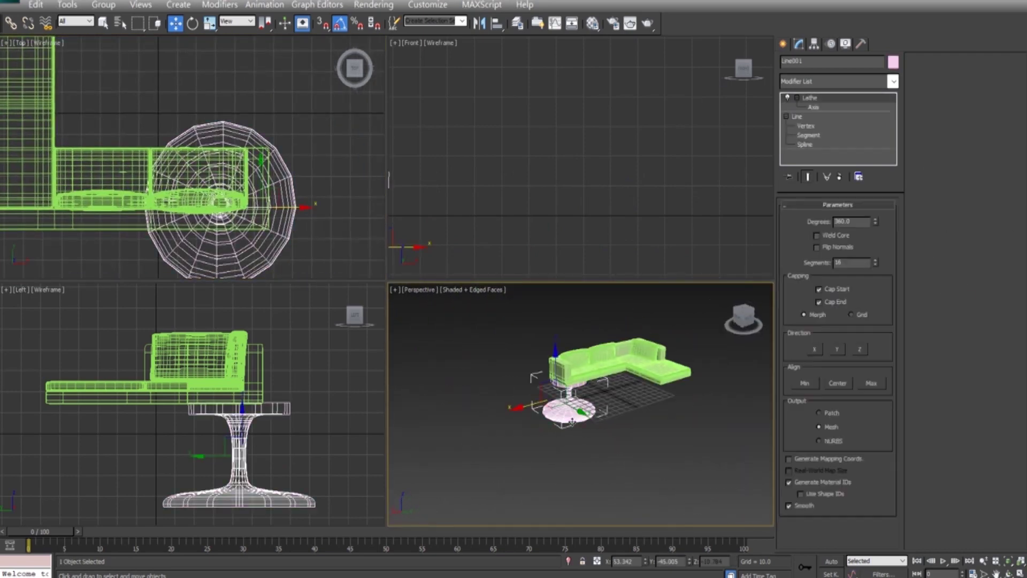
{"action": "scroll", "coordinate": [567, 412], "scroll_direction": "up", "scroll_amount": 3}
Scale the pedestal down to leg size and frame it in the views
{"action": "key", "text": "r"}
{"action": "mouse_move", "coordinate": [535, 423]}
{"action": "left_mouse_down"}
{"action": "mouse_move", "coordinate": [931, 73]}
{"action": "mouse_move", "coordinate": [217, 334]}
{"action": "left_mouse_up"}
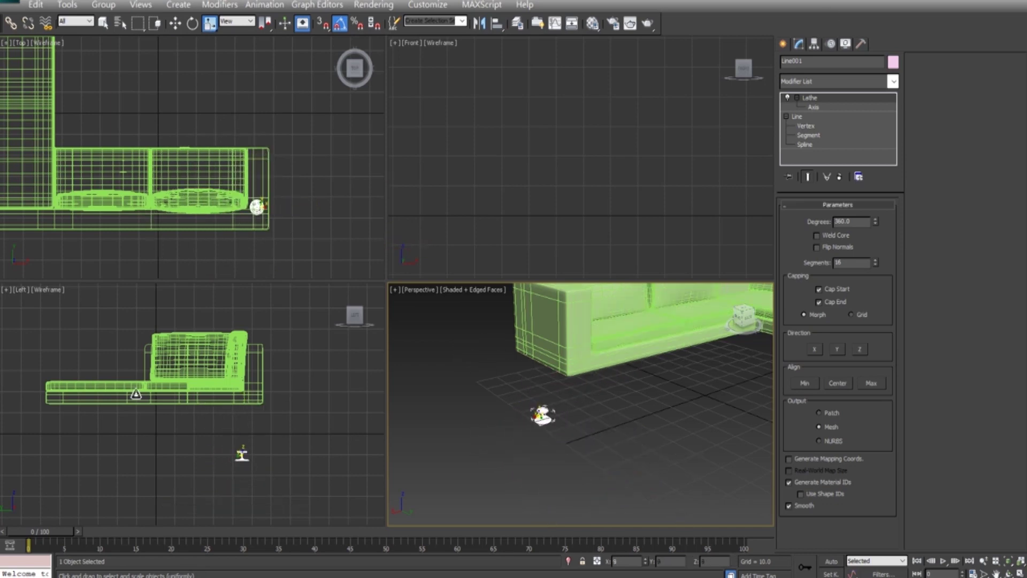
{"action": "left_click", "coordinate": [242, 413]}
{"action": "key", "text": "r"}
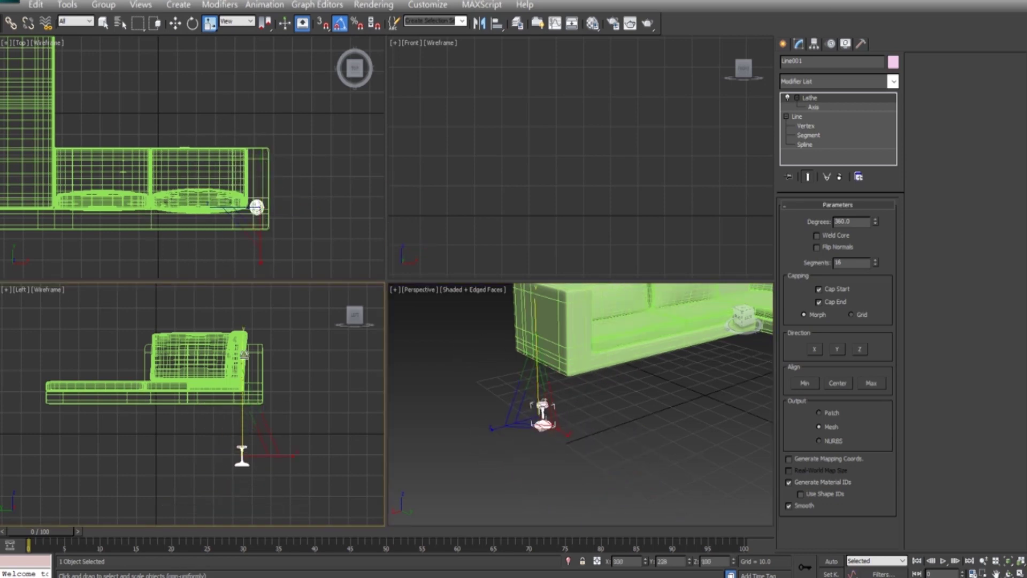
{"action": "left_click", "coordinate": [542, 412]}
{"action": "key", "text": "r"}
{"action": "key", "text": "z"}
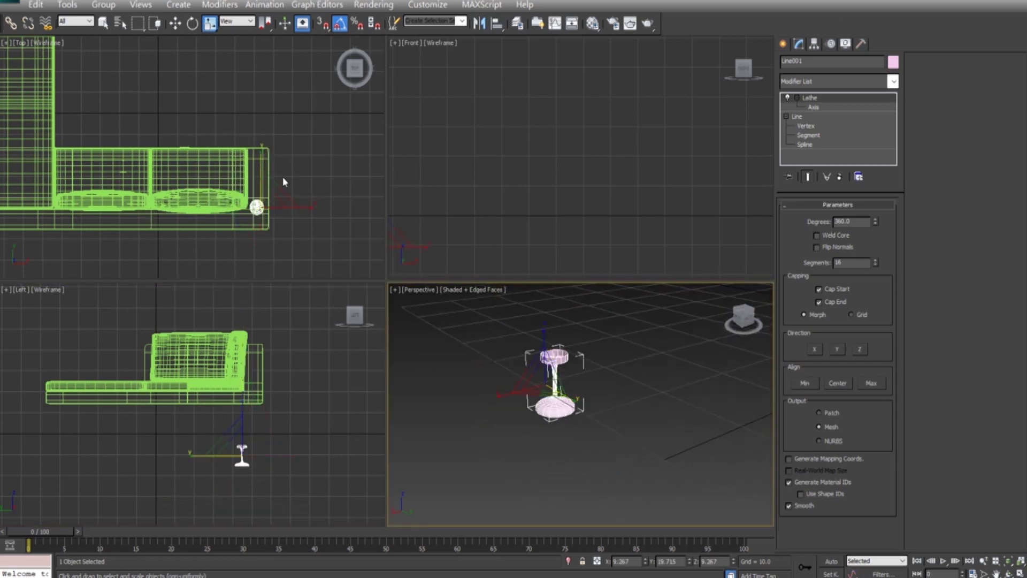
{"action": "scroll", "coordinate": [295, 206], "scroll_direction": "up", "scroll_amount": 2}
{"action": "scroll", "coordinate": [524, 195], "scroll_direction": "down", "scroll_amount": 2}
{"action": "scroll", "coordinate": [523, 195], "scroll_direction": "up", "scroll_amount": 3}
Raise the leg up under the sofa and position it beneath the corner
{"action": "key", "text": "w"}
{"action": "left_click_drag", "start_coordinate": [487, 166], "coordinate": [486, 141]}
{"action": "left_click_drag", "start_coordinate": [306, 210], "coordinate": [309, 226]}
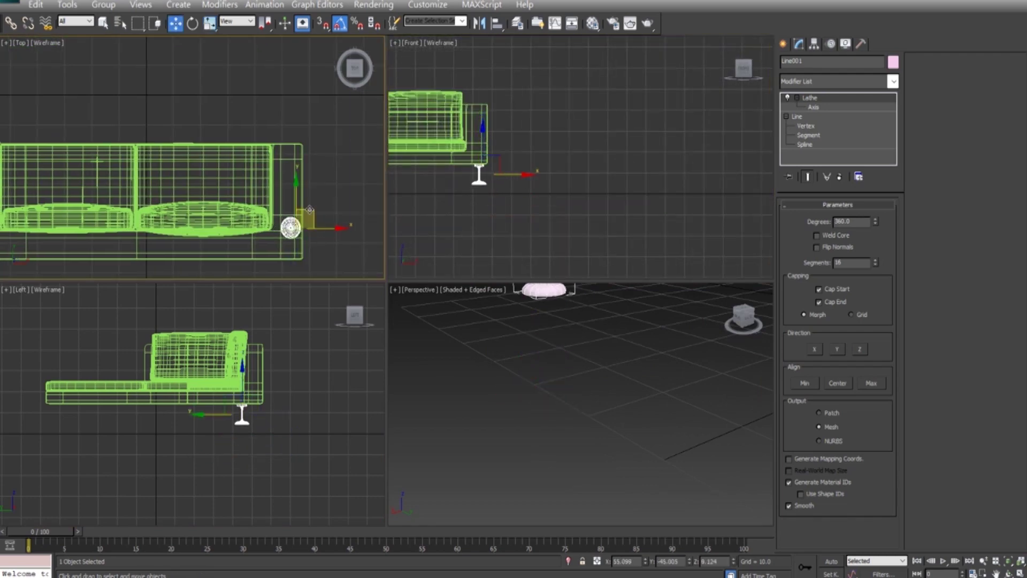
{"action": "left_click", "coordinate": [596, 499]}
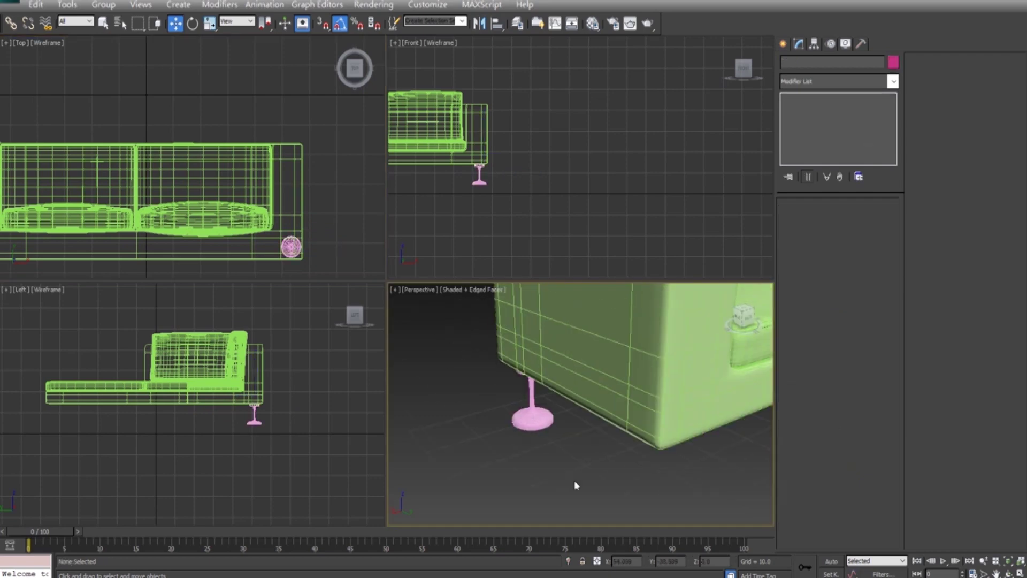
{"action": "middle_click_drag", "start_coordinate": [597, 499], "coordinate": [608, 442], "text": "alt"}
{"action": "left_click", "coordinate": [566, 401]}
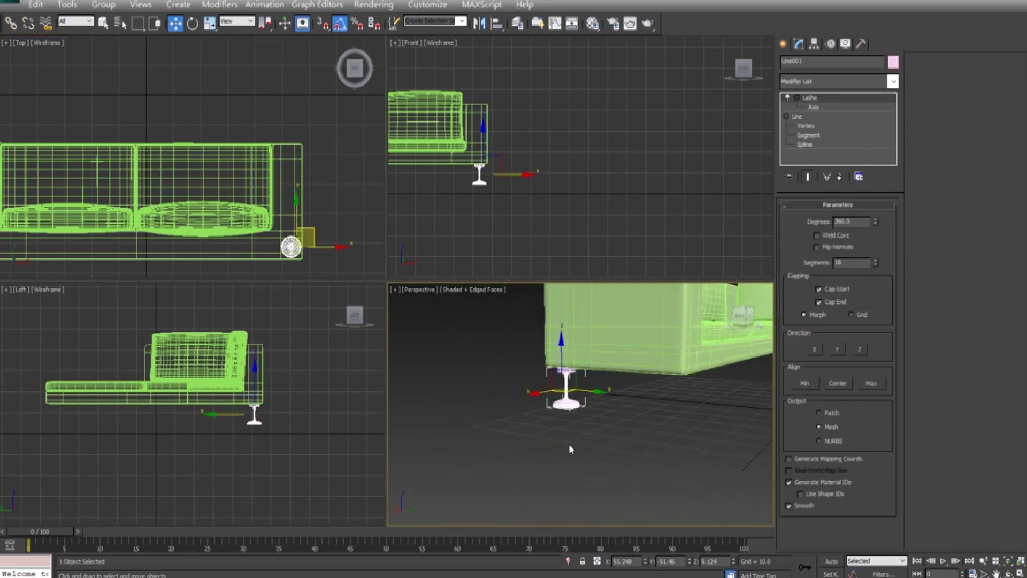
{"action": "middle_click_drag", "start_coordinate": [567, 401], "coordinate": [600, 385], "text": "alt"}
Shrink the leg's width to 85% and nudge it up and under the sofa corner
{"action": "key", "text": "r"}
{"action": "scroll", "coordinate": [317, 170], "scroll_direction": "up", "scroll_amount": 4}
{"action": "left_click_drag", "start_coordinate": [317, 170], "coordinate": [308, 177]}
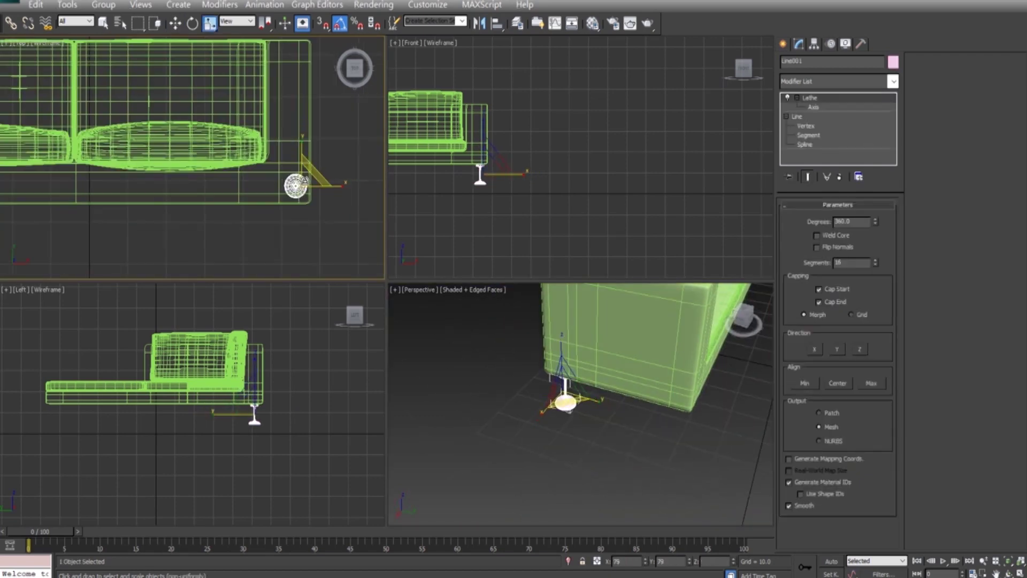
{"action": "middle_click_drag", "start_coordinate": [595, 397], "coordinate": [565, 362], "text": "alt"}
{"action": "key", "text": "w"}
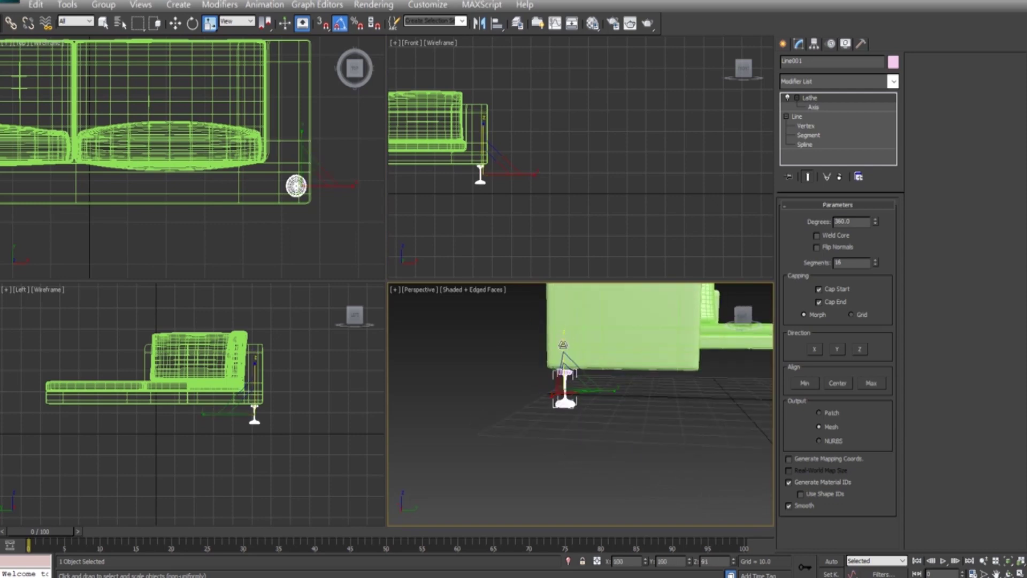
{"action": "key", "text": "z"}
{"action": "scroll", "coordinate": [494, 197], "scroll_direction": "up", "scroll_amount": 3}
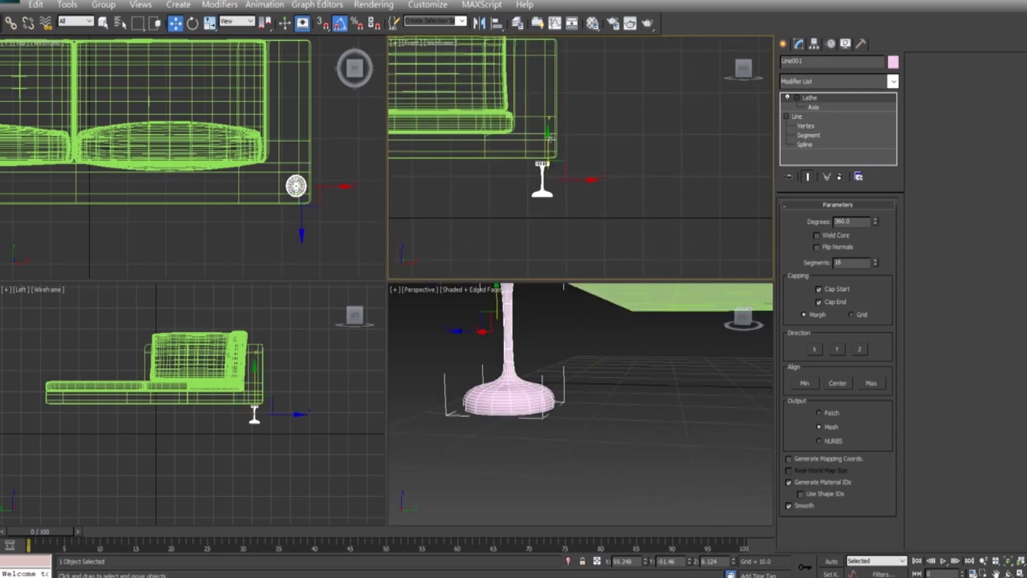
{"action": "left_click_drag", "start_coordinate": [550, 155], "coordinate": [554, 144]}
{"action": "left_click", "coordinate": [314, 201]}
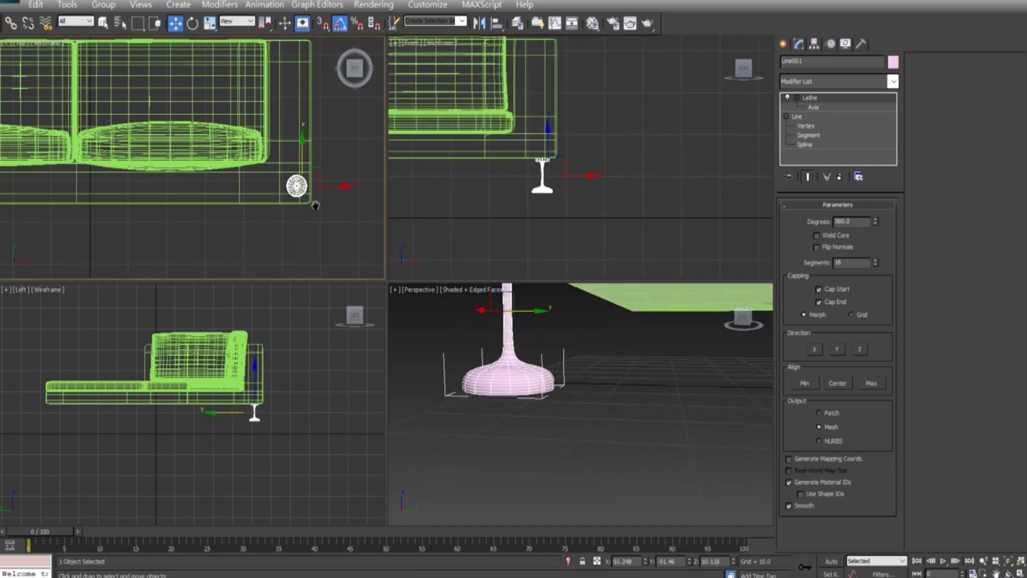
{"action": "left_click_drag", "start_coordinate": [313, 168], "coordinate": [314, 171]}
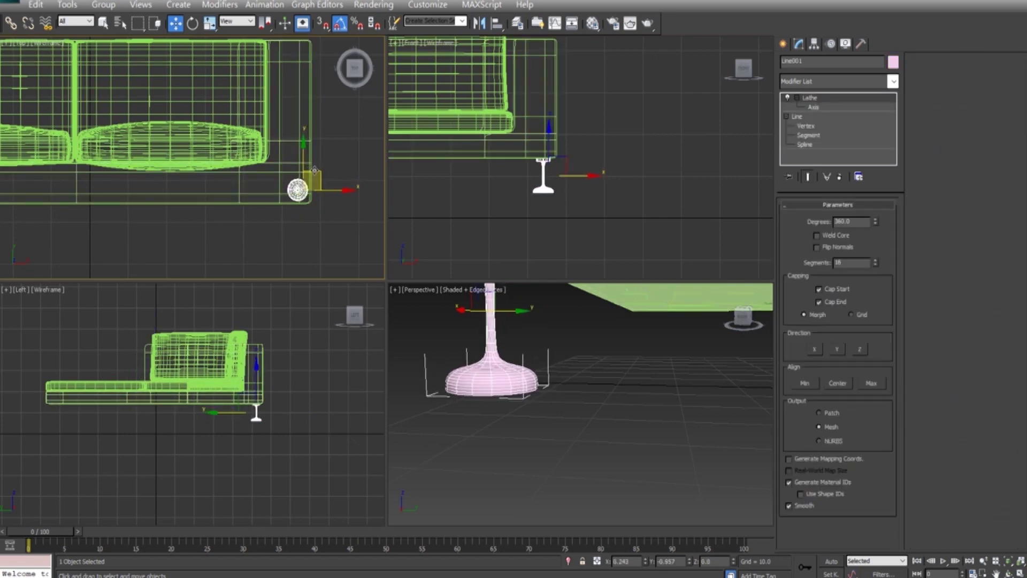
{"action": "left_click", "coordinate": [892, 81]}
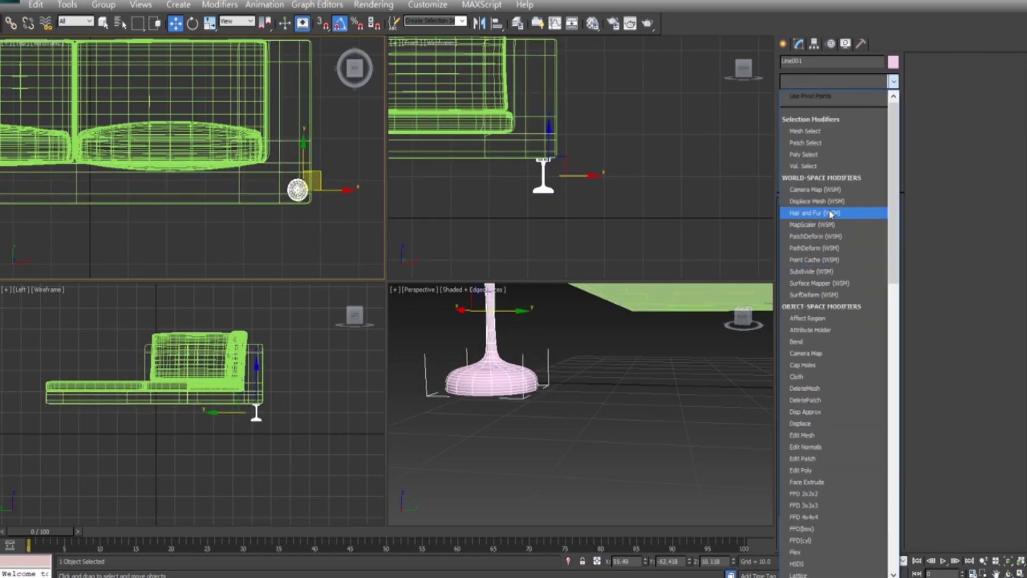
Add a Shell modifier to thicken the leg and isolate it for inspection
{"action": "scroll", "coordinate": [807, 198], "scroll_direction": "down", "scroll_amount": 6}
{"action": "scroll", "coordinate": [808, 199], "scroll_direction": "down", "scroll_amount": 17}
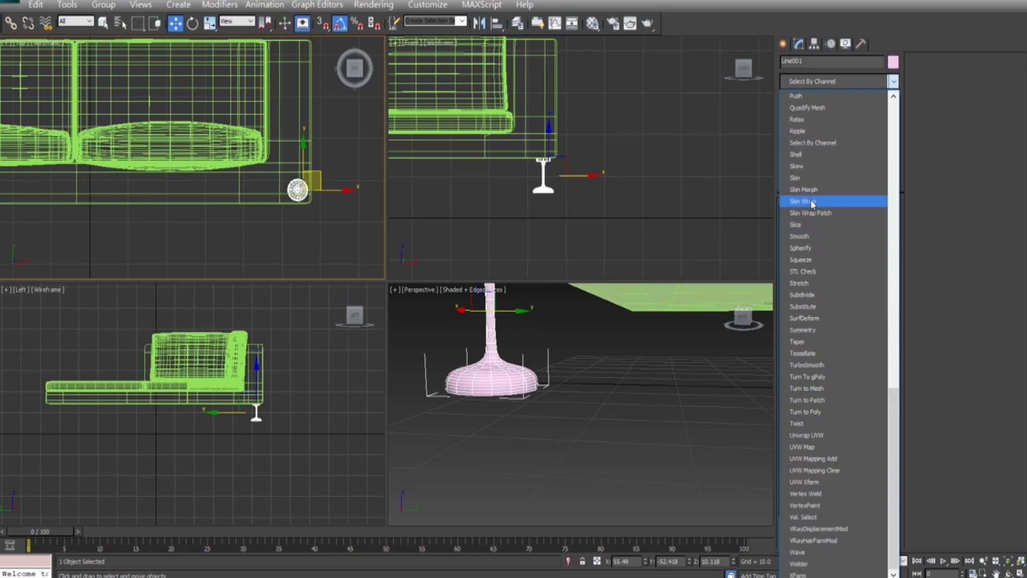
{"action": "left_click", "coordinate": [811, 155]}
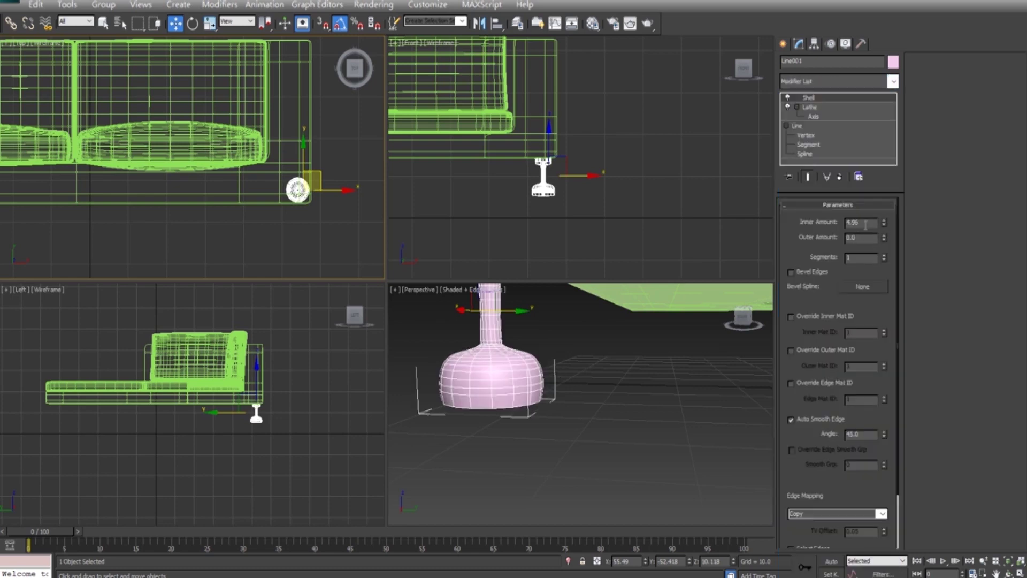
{"action": "scroll", "coordinate": [568, 374], "scroll_direction": "down", "scroll_amount": 2}
{"action": "key", "text": "alt+q"}
{"action": "mouse_move", "coordinate": [535, 407]}
{"action": "middle_mouse_down", "text": "alt"}
{"action": "mouse_move", "coordinate": [568, 417]}
{"action": "mouse_move", "coordinate": [567, 377]}
{"action": "middle_mouse_up", "text": "alt"}
Add TurboSmooth above the Shell and inspect the smoothed leg in a maximized view
{"action": "left_click", "coordinate": [889, 81]}
{"action": "scroll", "coordinate": [834, 321], "scroll_direction": "down", "scroll_amount": 5}
{"action": "left_click", "coordinate": [813, 354]}
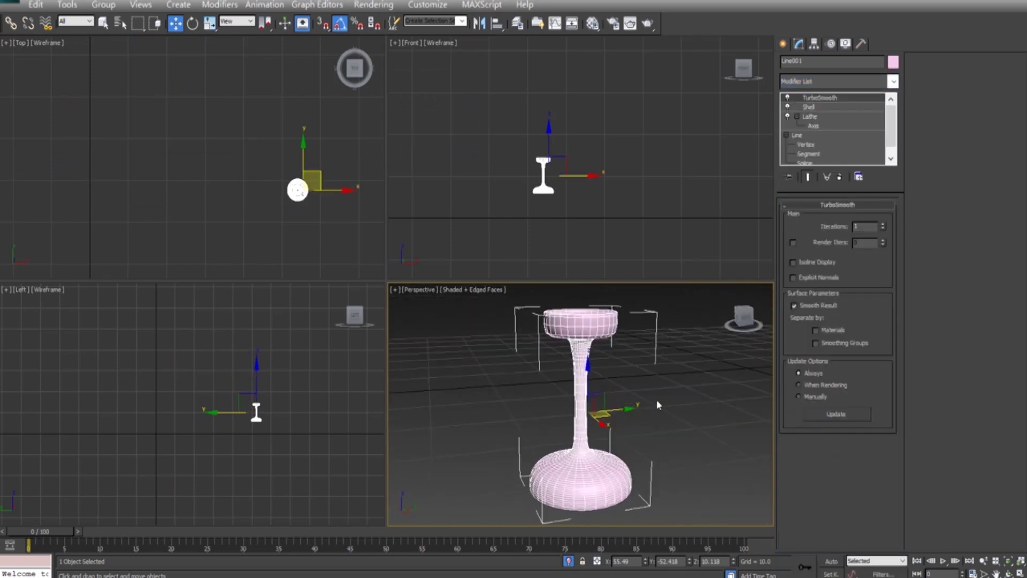
{"action": "middle_click_drag", "start_coordinate": [564, 403], "coordinate": [620, 389], "text": "alt"}
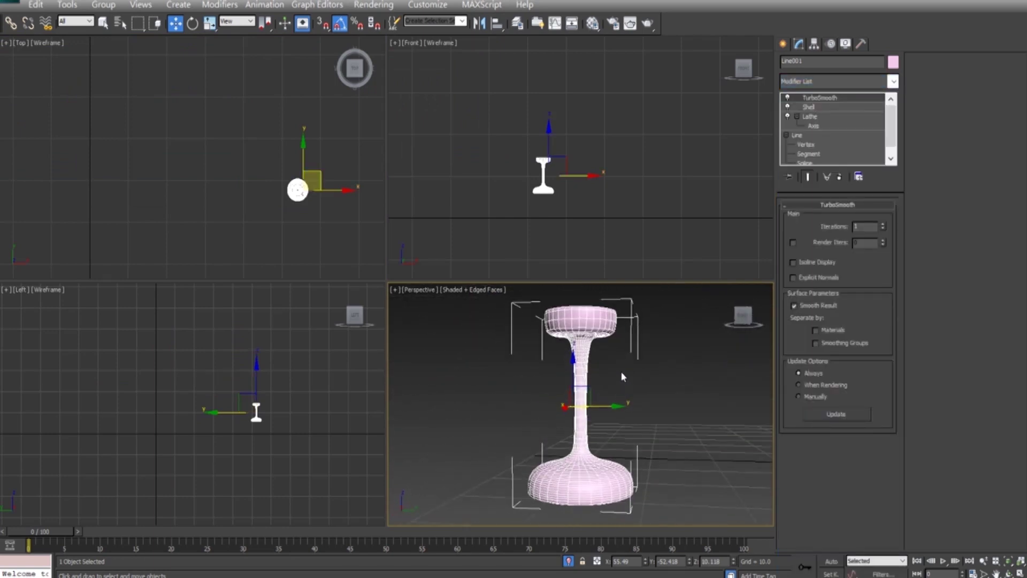
{"action": "scroll", "coordinate": [621, 371], "scroll_direction": "up", "scroll_amount": 3}
{"action": "scroll", "coordinate": [620, 371], "scroll_direction": "up", "scroll_amount": 2}
{"action": "scroll", "coordinate": [569, 187], "scroll_direction": "up", "scroll_amount": 3}
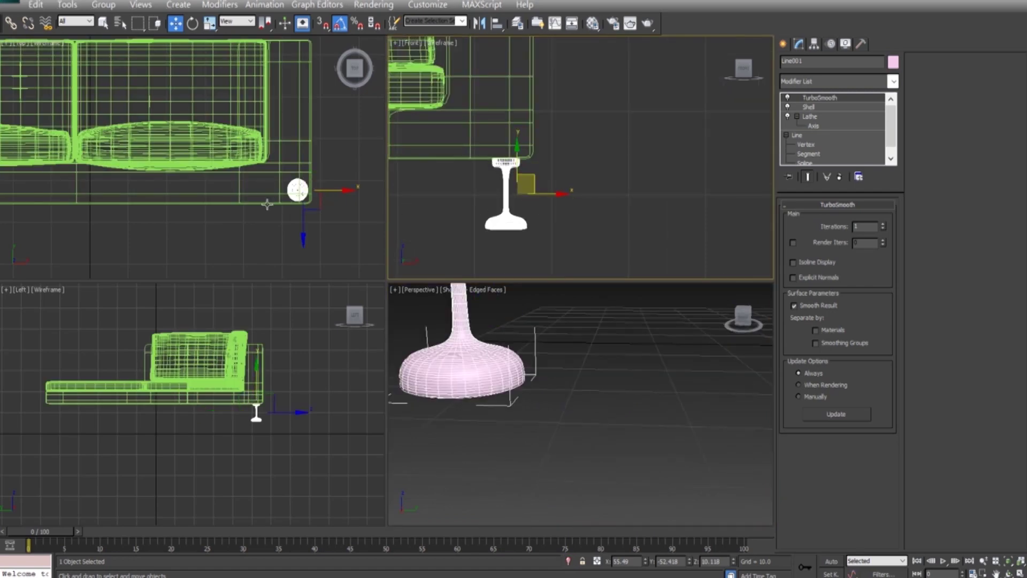
{"action": "scroll", "coordinate": [300, 204], "scroll_direction": "down", "scroll_amount": 4}
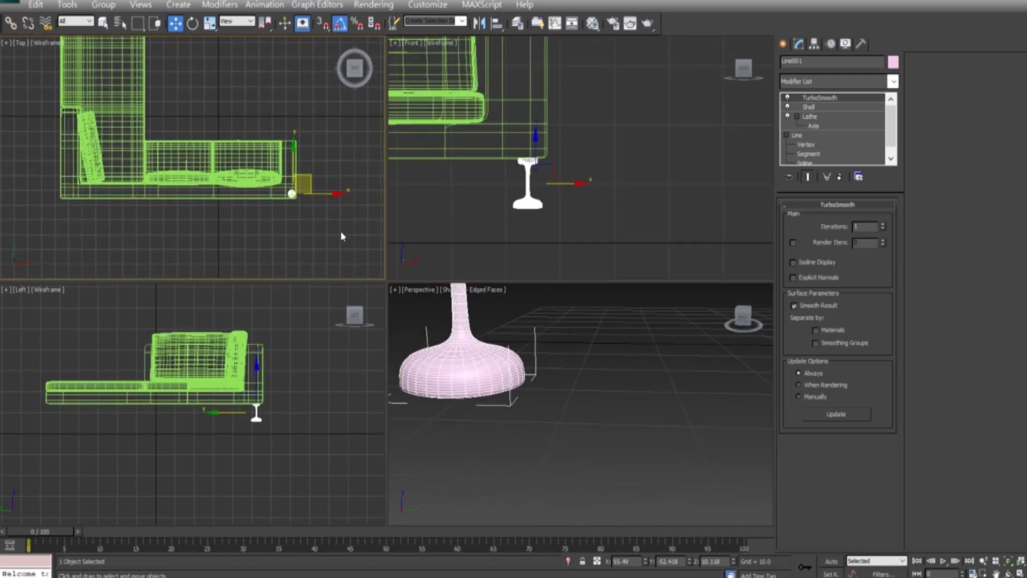
{"action": "key", "text": "alt+w"}
{"action": "mouse_move", "coordinate": [555, 383]}
{"action": "middle_mouse_down", "text": "alt"}
{"action": "mouse_move", "coordinate": [406, 239]}
{"action": "mouse_move", "coordinate": [315, 308]}
{"action": "mouse_move", "coordinate": [327, 257]}
{"action": "middle_mouse_up", "text": "alt"}
Check the Line profile's vertices in wireframe Front view, then return to TurboSmooth
{"action": "left_click", "coordinate": [797, 135]}
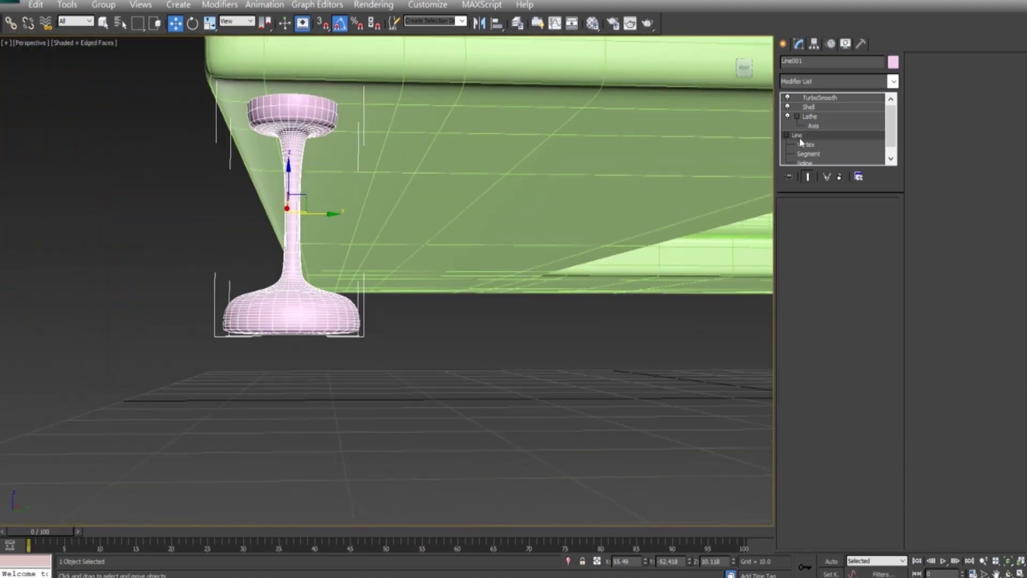
{"action": "key", "text": "f"}
{"action": "key", "text": "F3"}
{"action": "scroll", "coordinate": [497, 263], "scroll_direction": "up", "scroll_amount": 5}
{"action": "middle_click_drag", "start_coordinate": [302, 189], "coordinate": [21, 177]}
{"action": "scroll", "coordinate": [404, 312], "scroll_direction": "up", "scroll_amount": 3}
{"action": "left_click", "coordinate": [806, 144]}
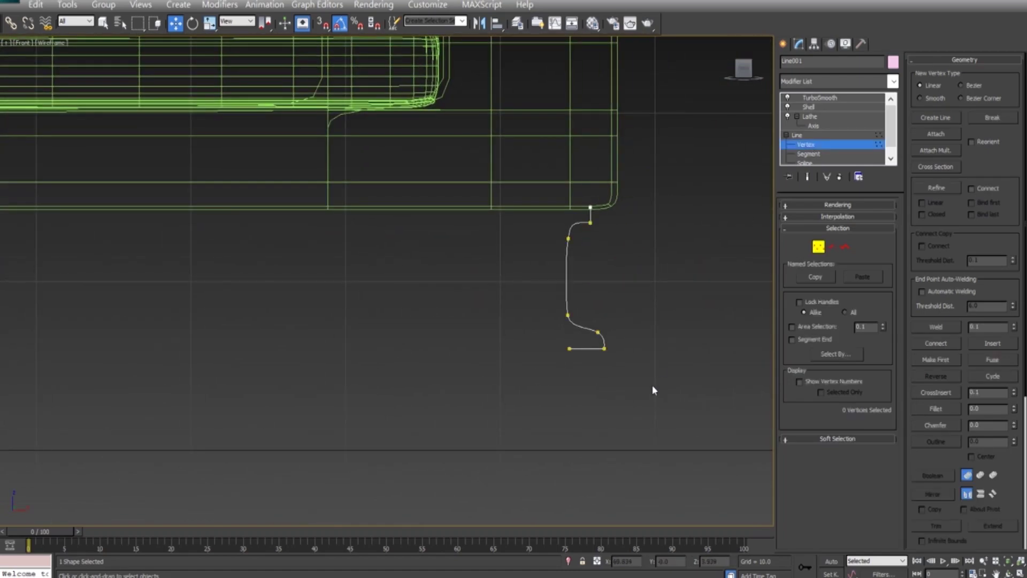
{"action": "left_click", "coordinate": [818, 97]}
{"action": "key", "text": "t"}
{"action": "scroll", "coordinate": [670, 319], "scroll_direction": "up", "scroll_amount": 4}
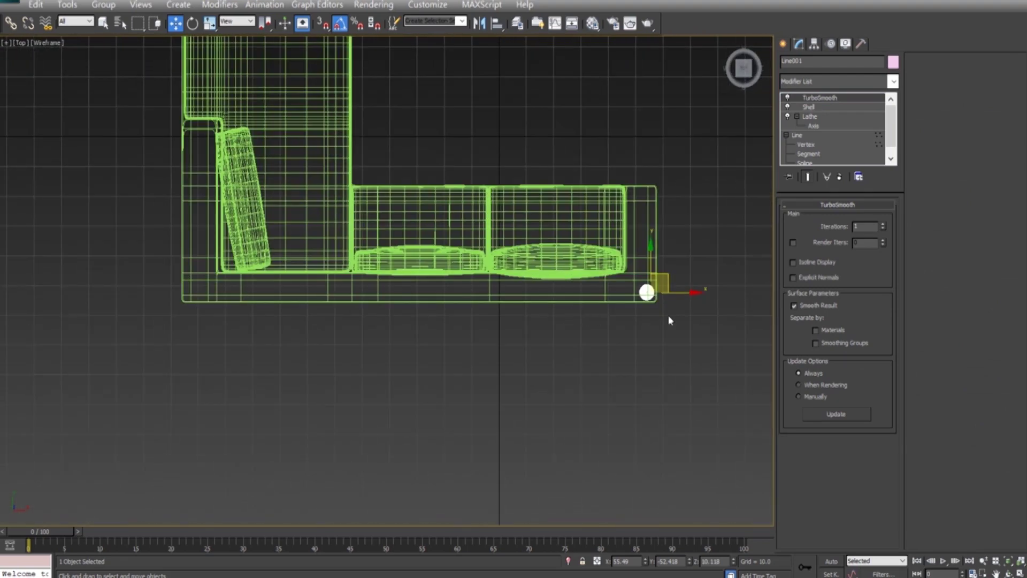
Clone the leg to the back corner, then copy both legs to the sofa's left side
{"action": "left_click_drag", "start_coordinate": [651, 252], "coordinate": [652, 158], "text": "shift"}
{"action": "left_click", "coordinate": [516, 346]}
{"action": "left_click", "coordinate": [647, 292]}
{"action": "left_click", "coordinate": [643, 195]}
{"action": "left_click", "coordinate": [644, 292], "text": "ctrl"}
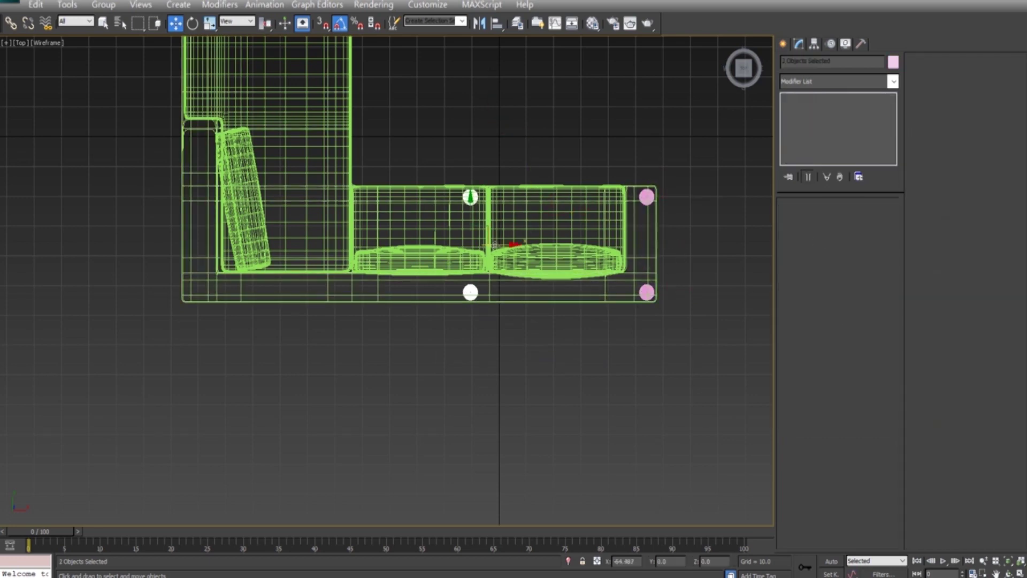
{"action": "key", "text": "ctrl+v"}
{"action": "left_click", "coordinate": [514, 347]}
{"action": "middle_click_drag", "start_coordinate": [212, 224], "coordinate": [353, 354]}
Clone a leg up to the back section's top corner and select three corner legs
{"action": "left_click", "coordinate": [333, 325]}
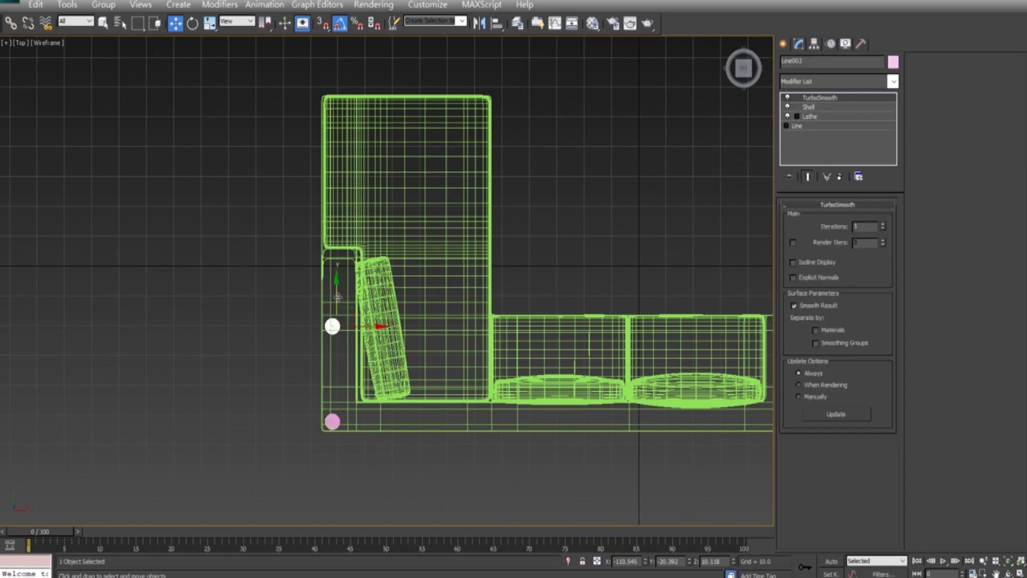
{"action": "left_click_drag", "start_coordinate": [332, 247], "coordinate": [333, 106], "text": "shift"}
{"action": "left_click", "coordinate": [514, 347]}
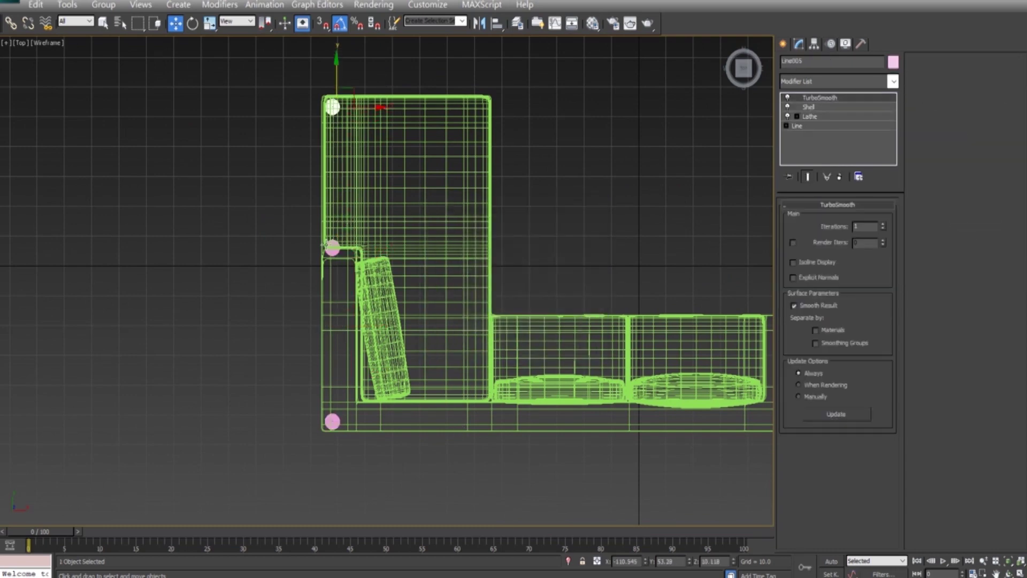
{"action": "left_click", "coordinate": [336, 103], "text": "ctrl"}
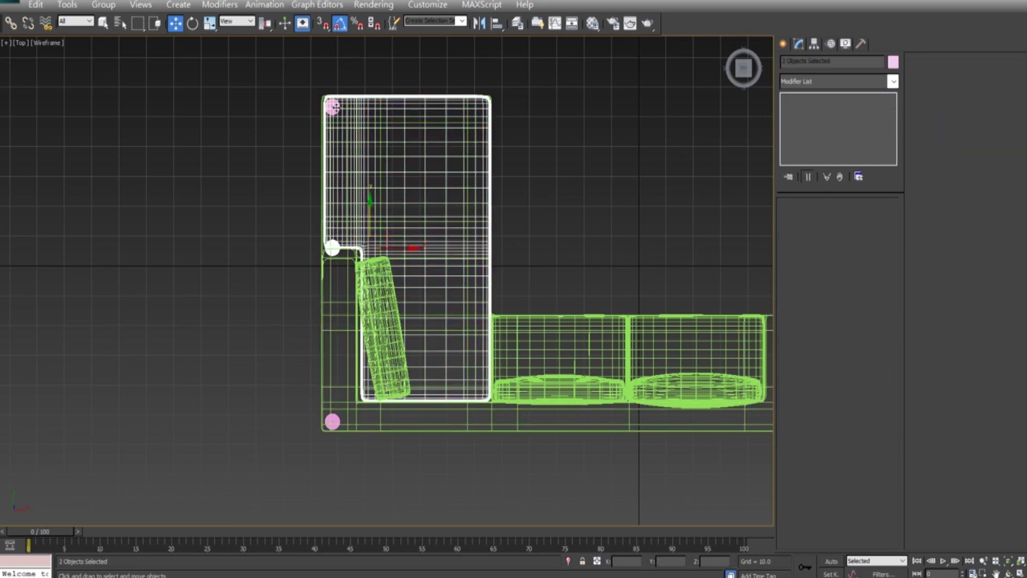
{"action": "left_click", "coordinate": [387, 131], "text": "ctrl"}
{"action": "left_click", "coordinate": [332, 273], "text": "alt"}
{"action": "left_click", "coordinate": [342, 432], "text": "ctrl"}
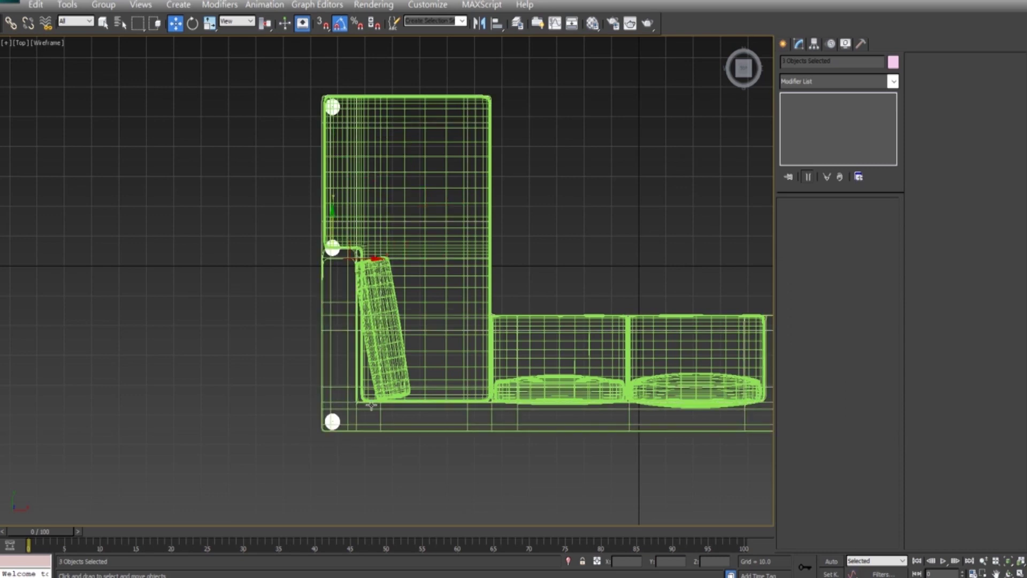
{"action": "scroll", "coordinate": [407, 279], "scroll_direction": "down", "scroll_amount": 2}
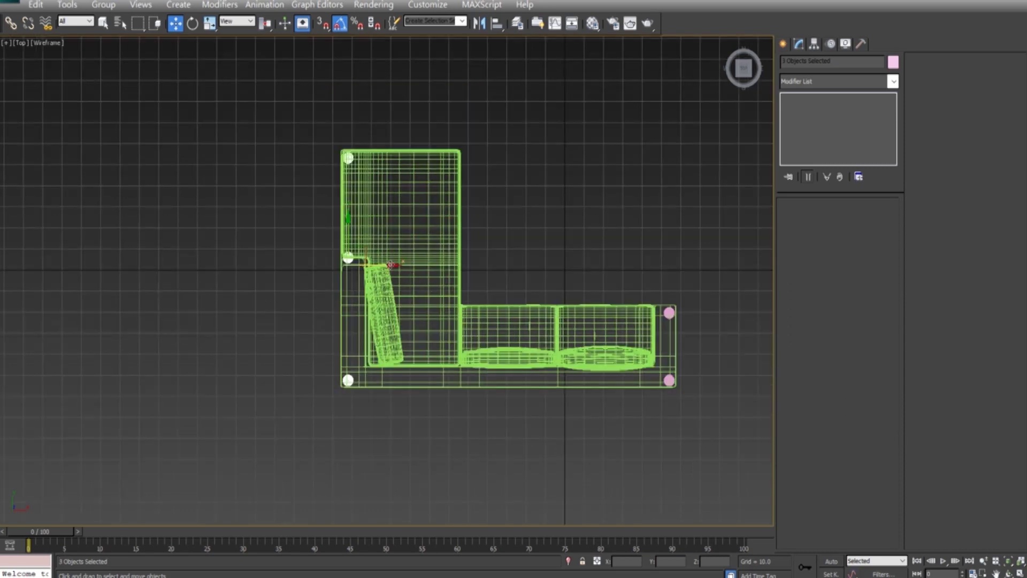
Copy the three legs along the inner edge and another leg to the inner corner
{"action": "left_click", "coordinate": [495, 266], "text": "shift"}
{"action": "left_click", "coordinate": [511, 345]}
{"action": "middle_click_drag", "start_coordinate": [511, 342], "coordinate": [477, 330]}
{"action": "scroll", "coordinate": [404, 210], "scroll_direction": "up", "scroll_amount": 2}
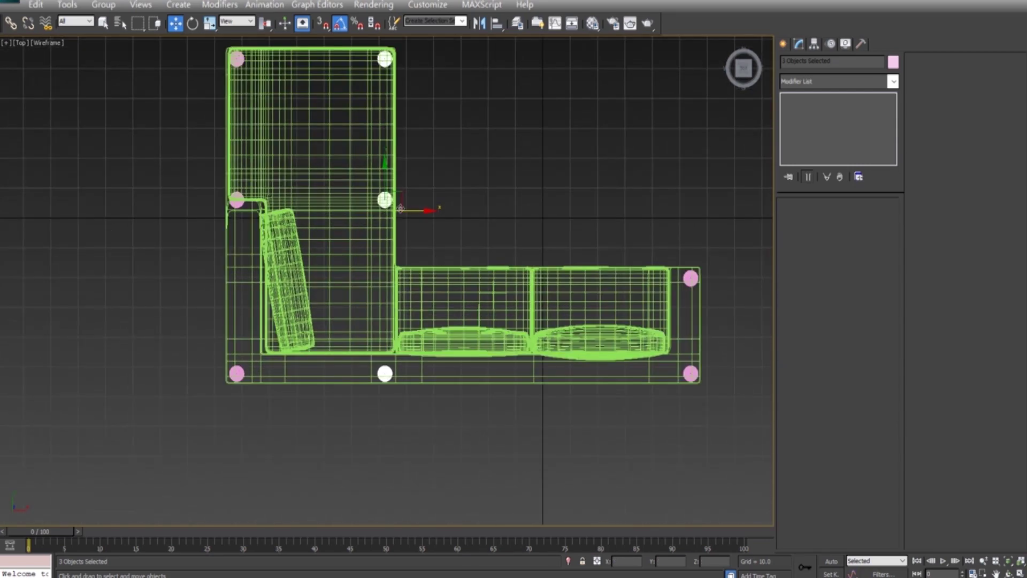
{"action": "left_click", "coordinate": [389, 199]}
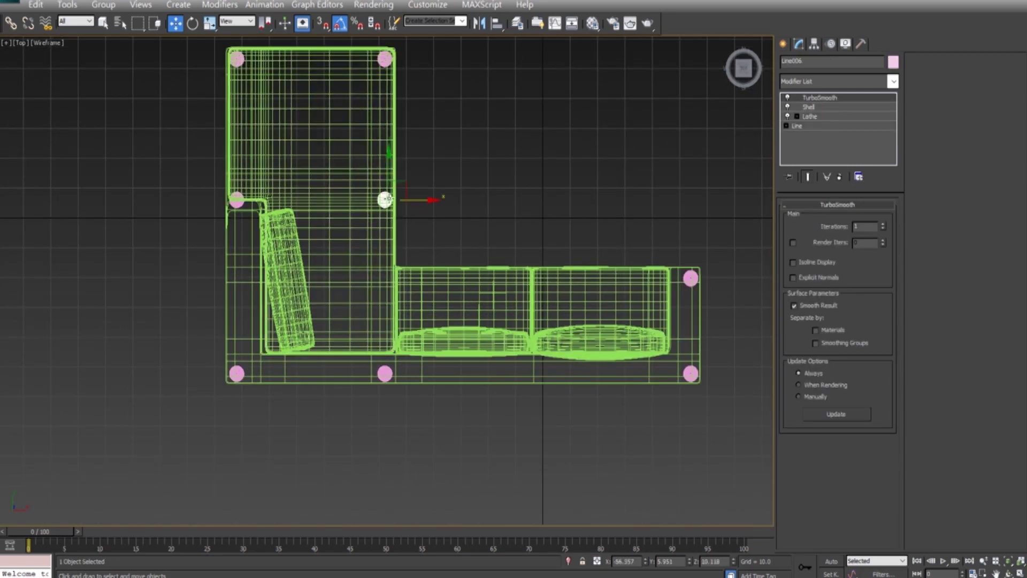
{"action": "left_click", "coordinate": [389, 236]}
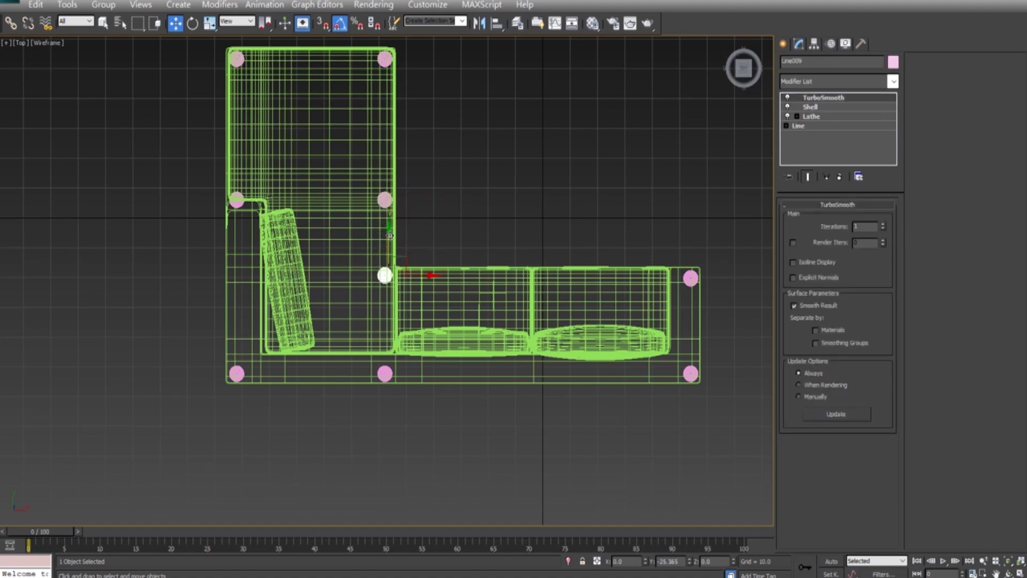
{"action": "left_click", "coordinate": [392, 236], "text": "shift"}
{"action": "left_click", "coordinate": [519, 348]}
{"action": "left_click", "coordinate": [479, 226]}
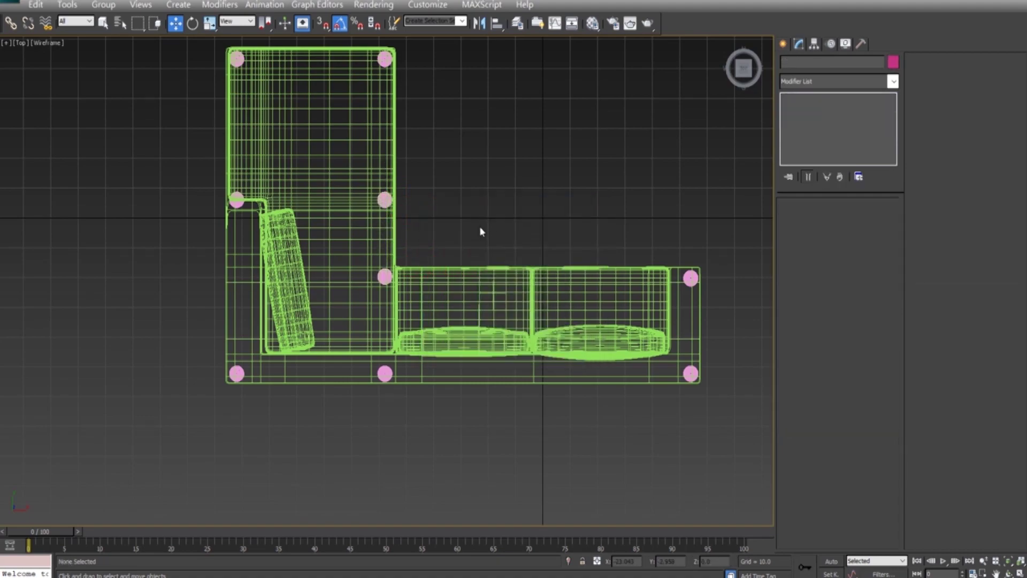
{"action": "key", "text": "p"}
{"action": "middle_click_drag", "start_coordinate": [523, 315], "coordinate": [356, 222], "text": "alt"}
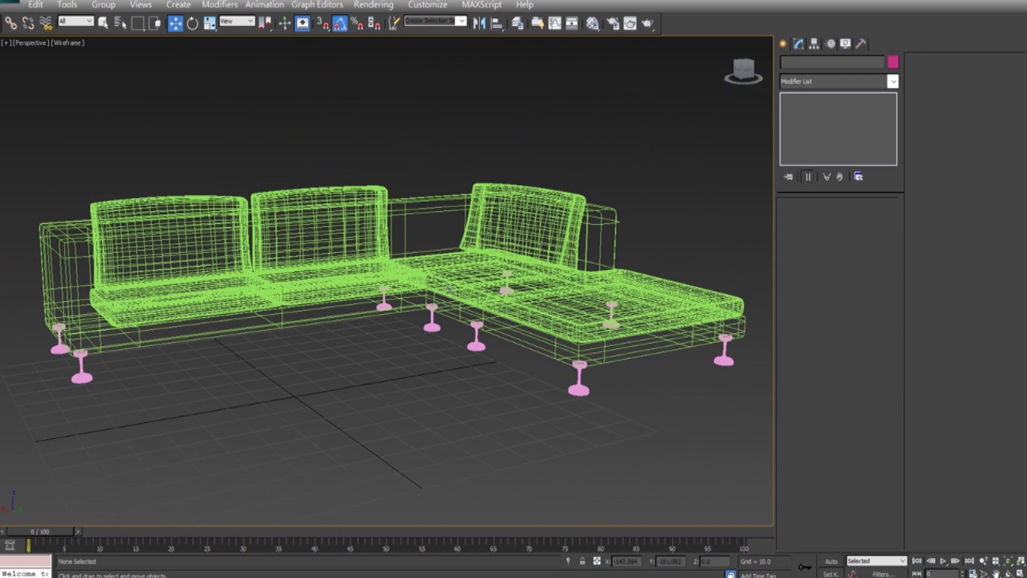
Switch to shaded display, orbit beneath the sofa, and inspect a leg and the chaise section
{"action": "key", "text": "F3"}
{"action": "mouse_move", "coordinate": [461, 385]}
{"action": "middle_mouse_down", "text": "alt"}
{"action": "mouse_move", "coordinate": [459, 367]}
{"action": "mouse_move", "coordinate": [479, 380]}
{"action": "mouse_move", "coordinate": [429, 293]}
{"action": "mouse_move", "coordinate": [486, 291]}
{"action": "mouse_move", "coordinate": [482, 360]}
{"action": "mouse_move", "coordinate": [463, 366]}
{"action": "mouse_move", "coordinate": [500, 351]}
{"action": "mouse_move", "coordinate": [465, 305]}
{"action": "mouse_move", "coordinate": [463, 395]}
{"action": "mouse_move", "coordinate": [491, 374]}
{"action": "mouse_move", "coordinate": [439, 356]}
{"action": "mouse_move", "coordinate": [408, 324]}
{"action": "mouse_move", "coordinate": [534, 426]}
{"action": "mouse_move", "coordinate": [748, 384]}
{"action": "middle_mouse_up", "text": "alt"}
{"action": "left_click", "coordinate": [456, 347]}
{"action": "left_click", "coordinate": [492, 360]}
{"action": "left_click", "coordinate": [533, 427]}
{"action": "scroll", "coordinate": [534, 426], "scroll_direction": "up", "scroll_amount": 3}
{"action": "scroll", "coordinate": [636, 401], "scroll_direction": "up", "scroll_amount": 2}
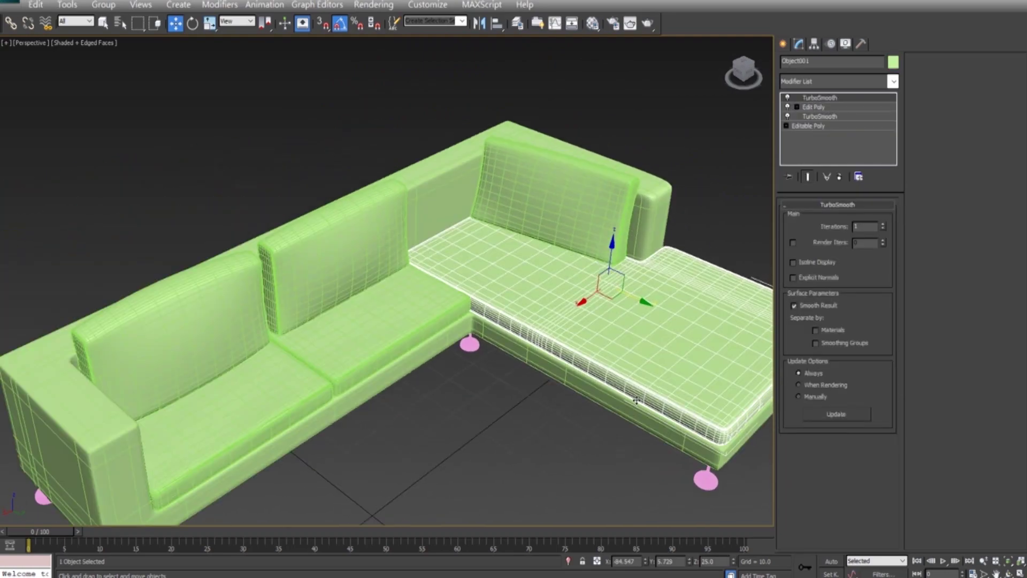